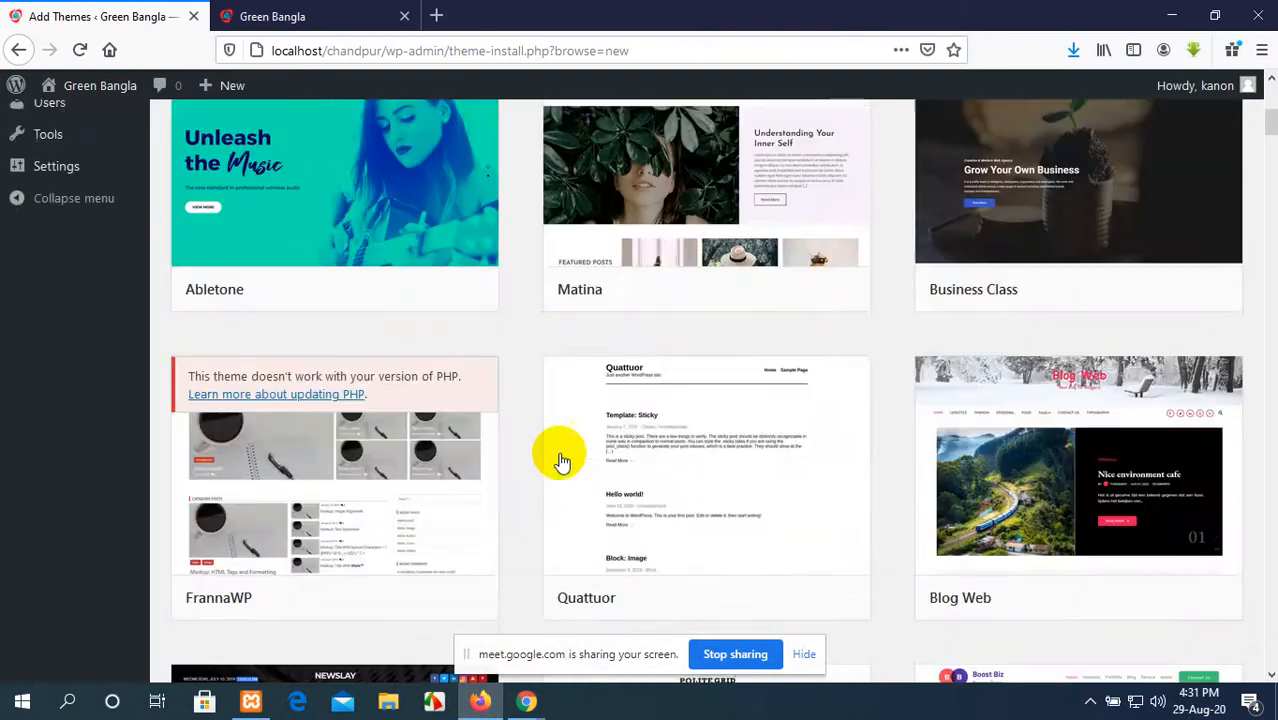
pyautogui.scroll(-5, 584, 448)
pyautogui.scroll(-15, 584, 448)
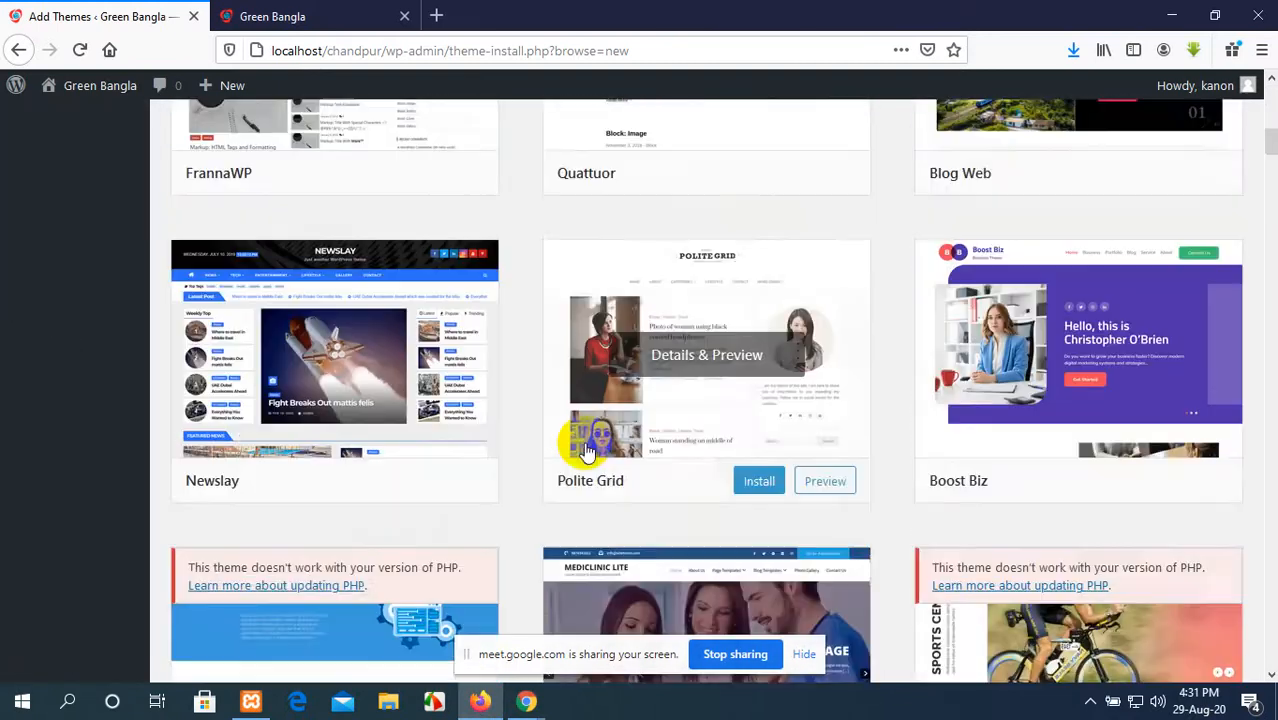
pyautogui.scroll(15, 587, 452)
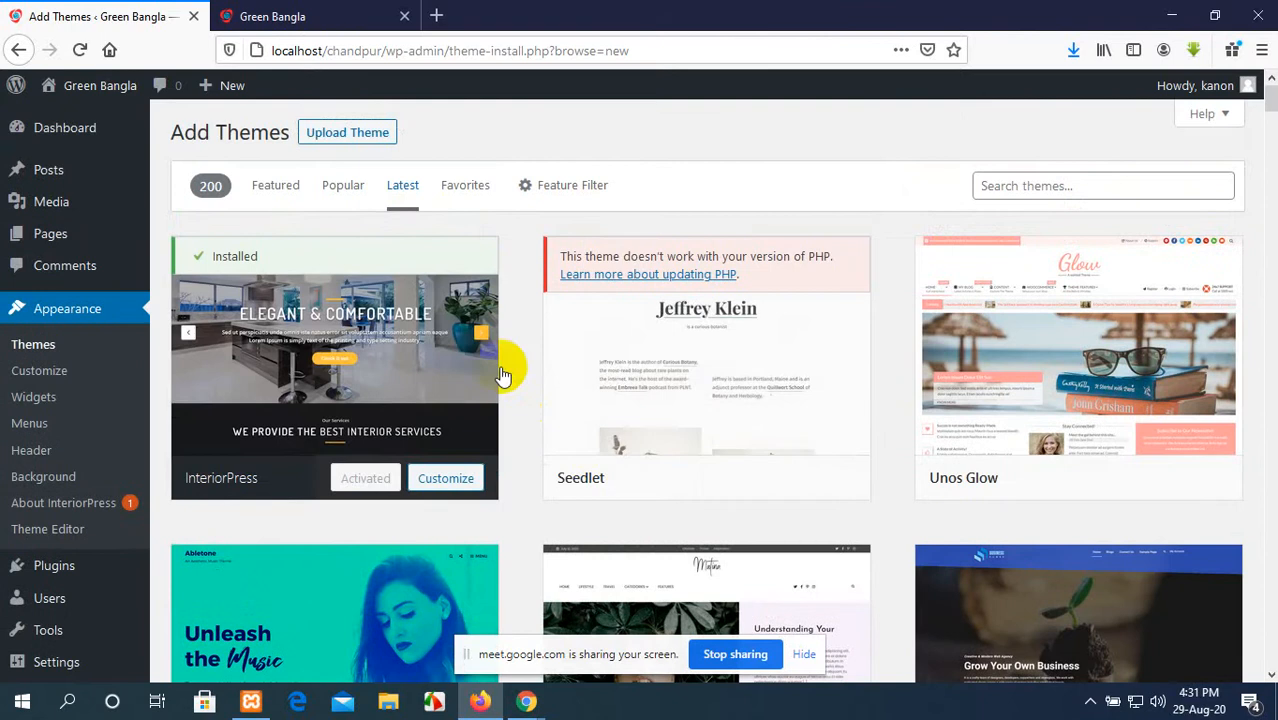
# Step: Open a new browser tab and search the web for "wordpress themes"
pyautogui.click(285, 17)
pyautogui.click(440, 27)
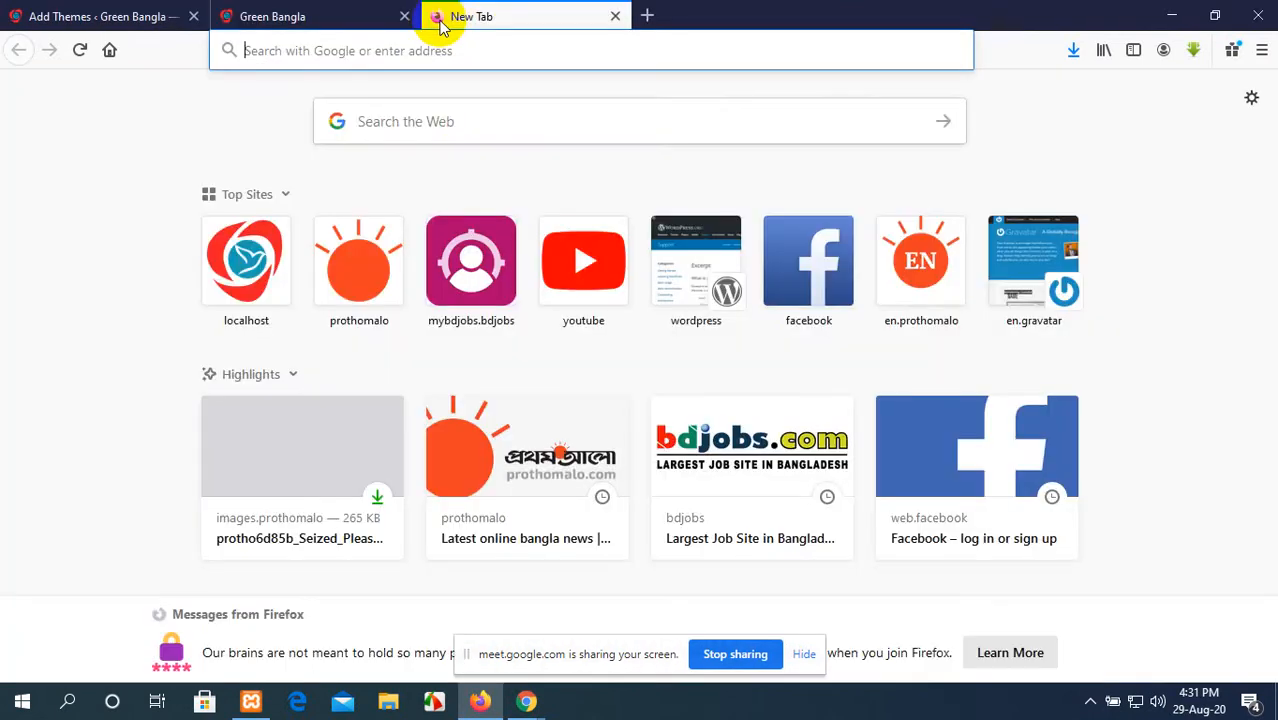
pyautogui.click(470, 123)
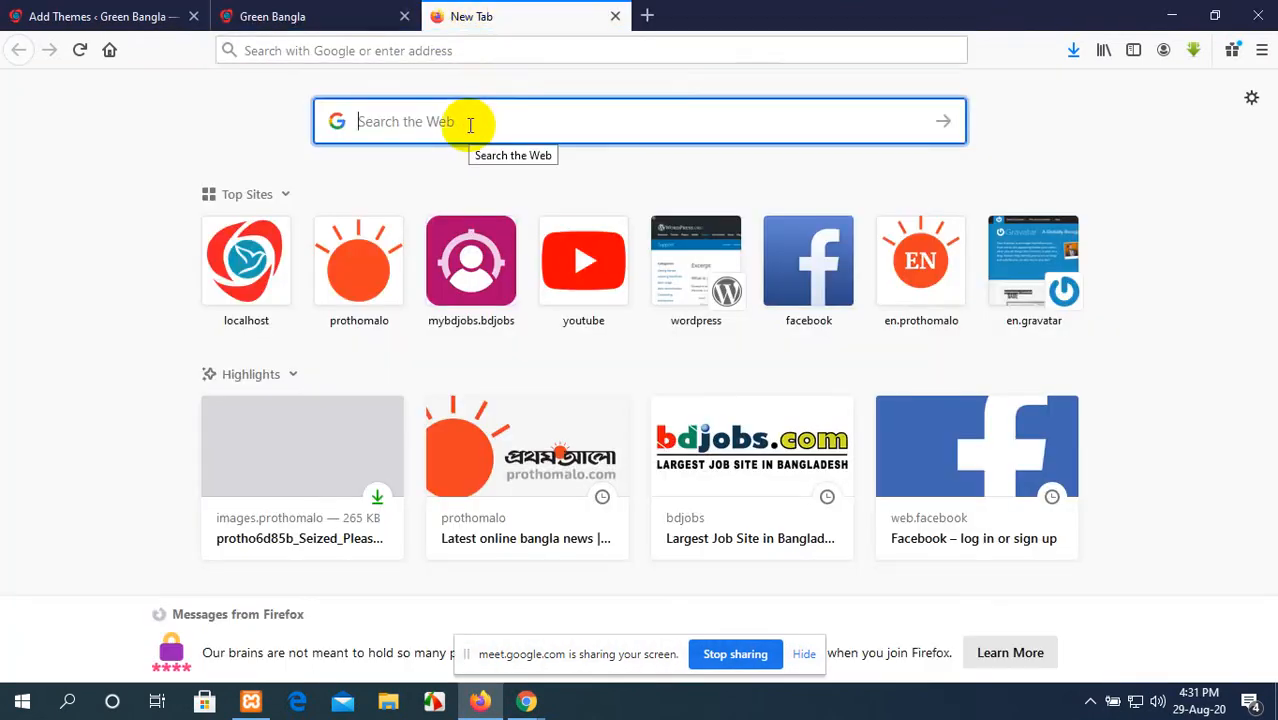
pyautogui.write('w')
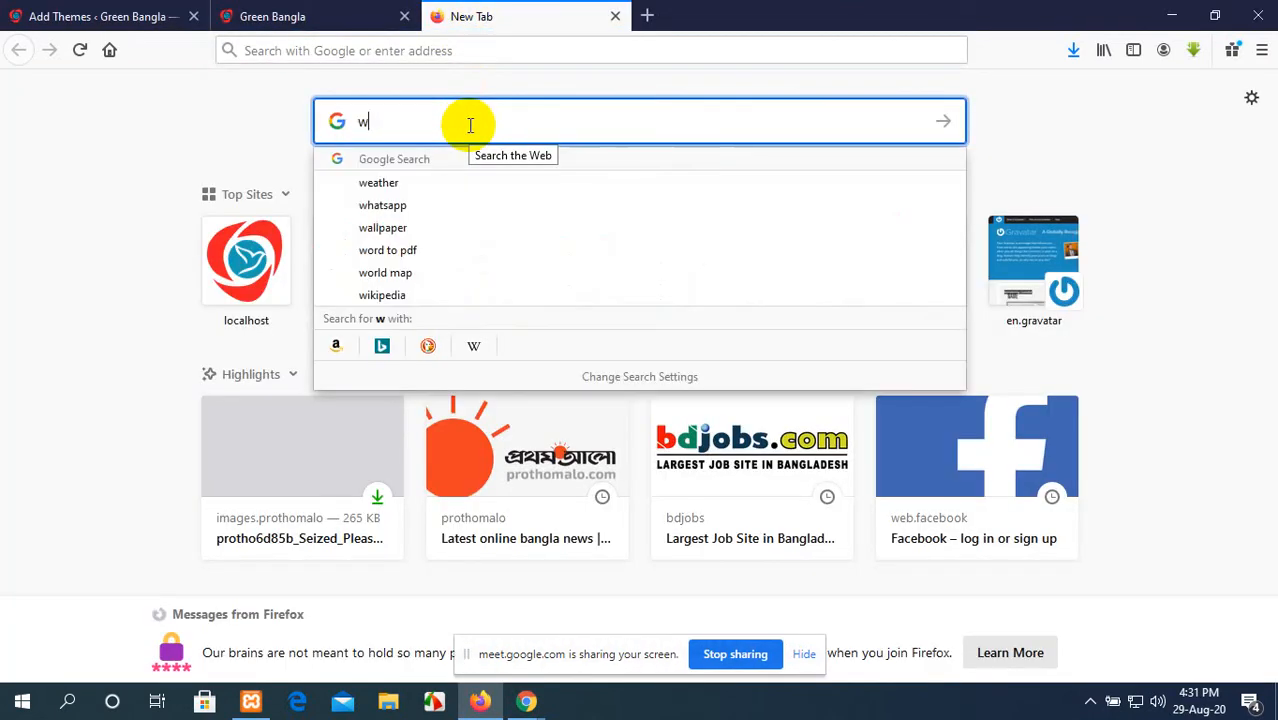
pyautogui.write('ordpress')
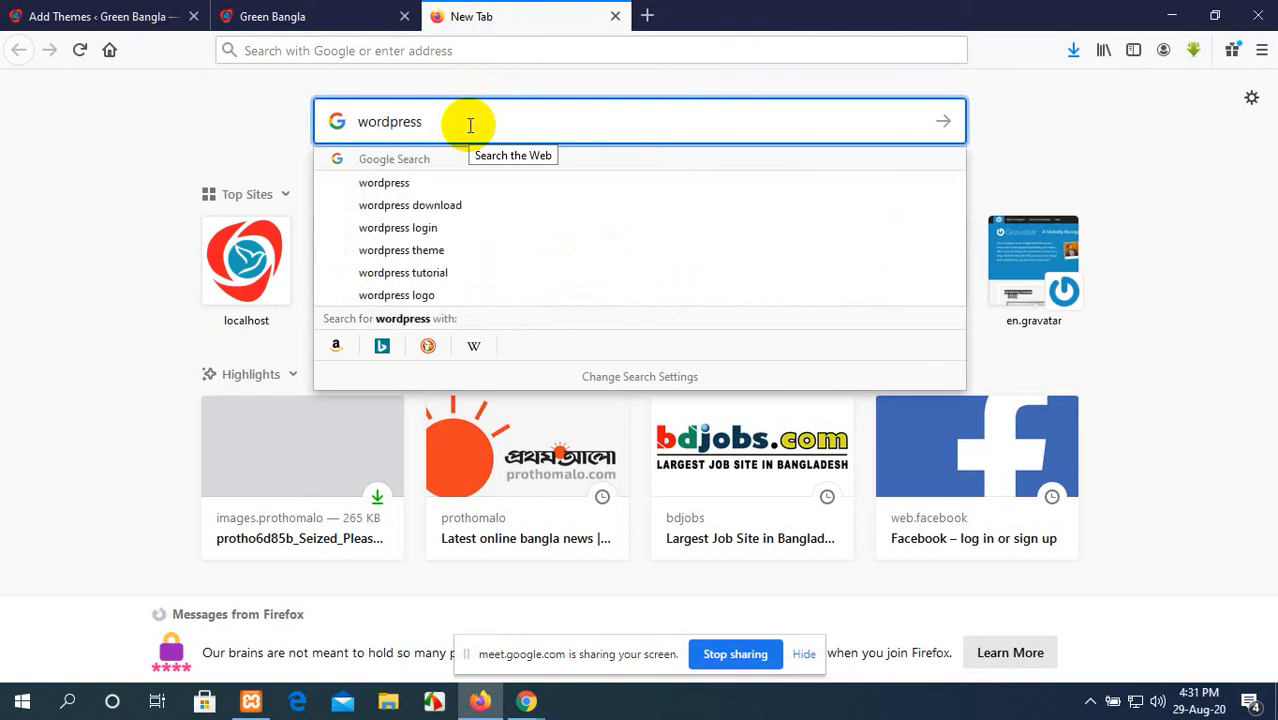
pyautogui.write('themes')
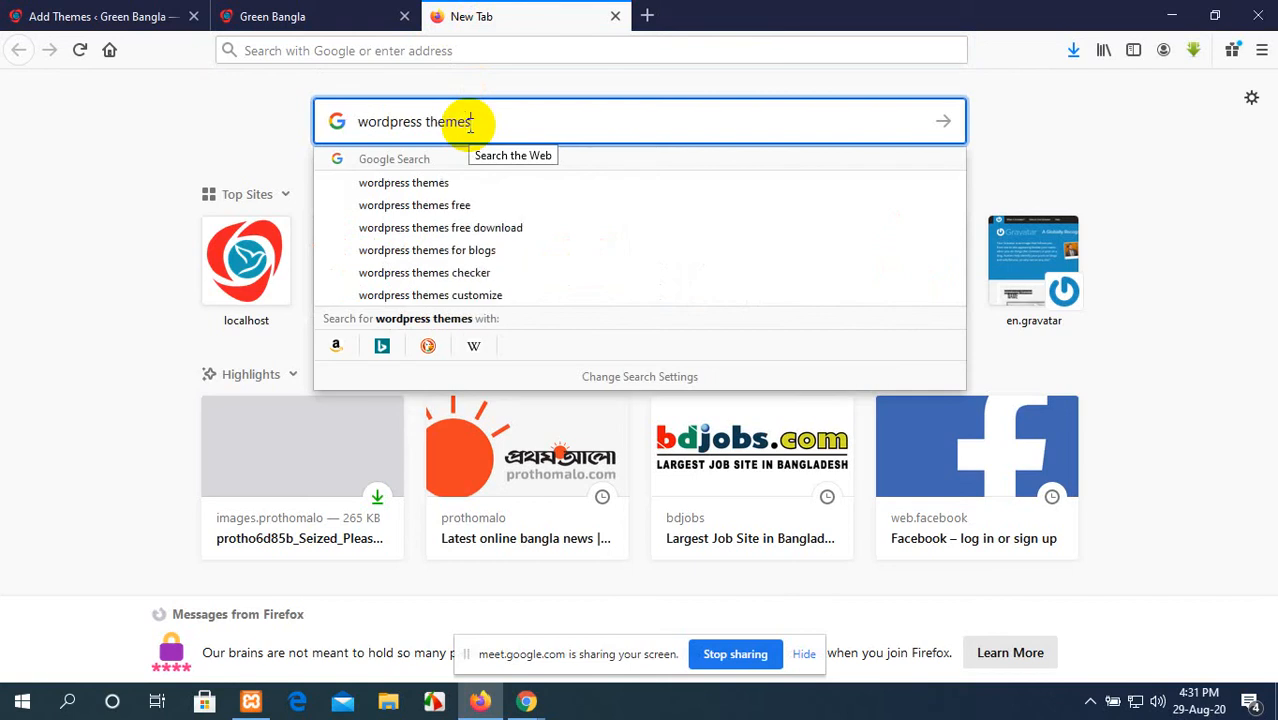
pyautogui.press('Return')
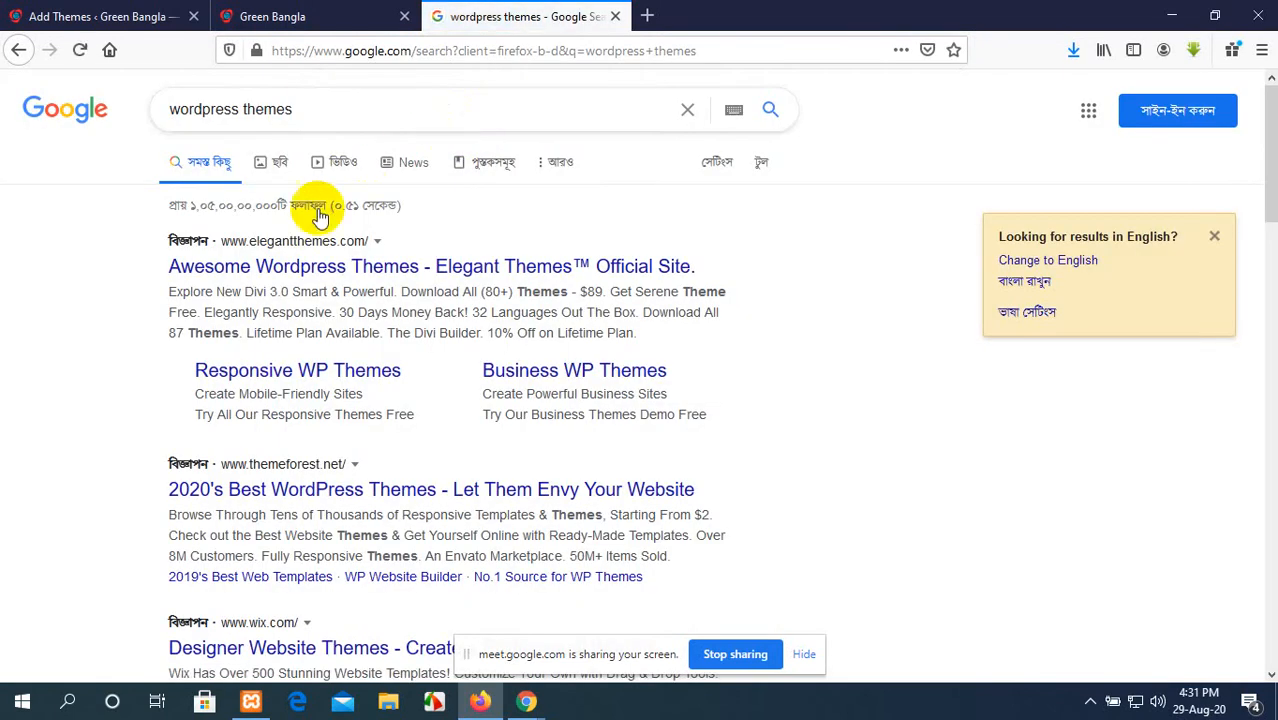
# Step: Open the WordPress.org Themes directory at bn.wordpress.org/themes from the search results
pyautogui.scroll(-3, 266, 318)
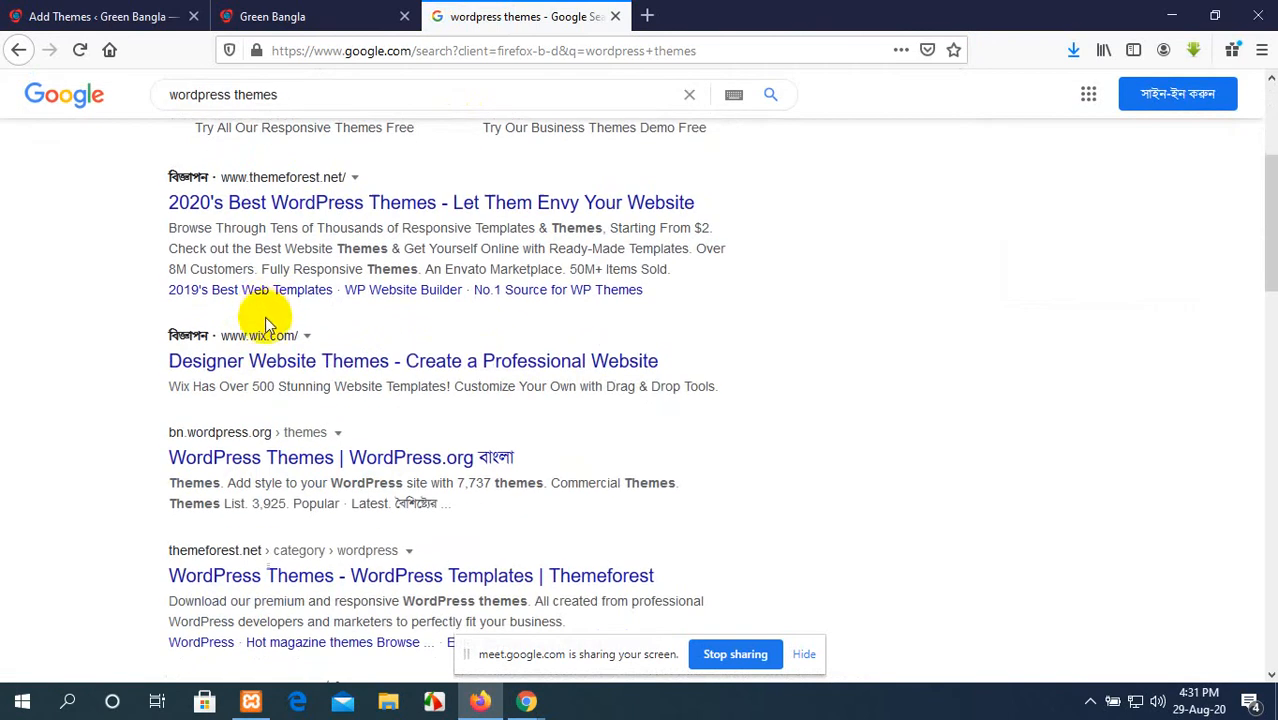
pyautogui.click(249, 441)
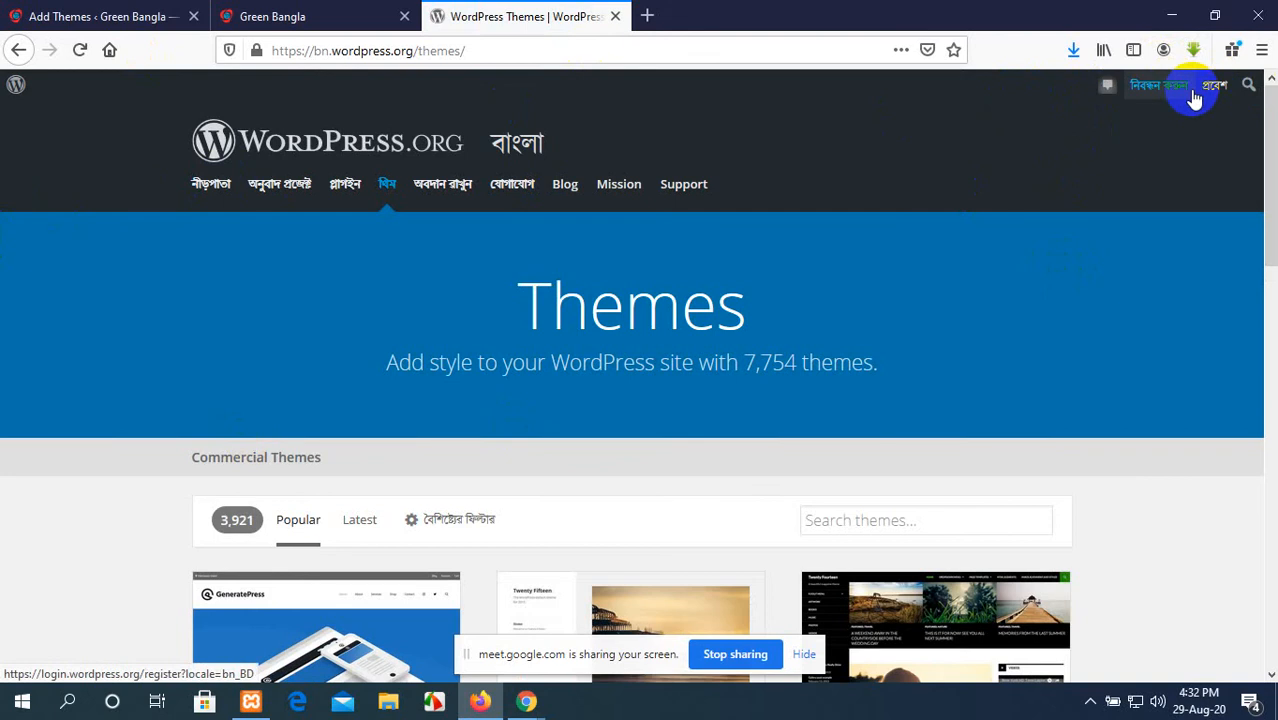
pyautogui.scroll(-5, 622, 285)
pyautogui.scroll(5, 558, 290)
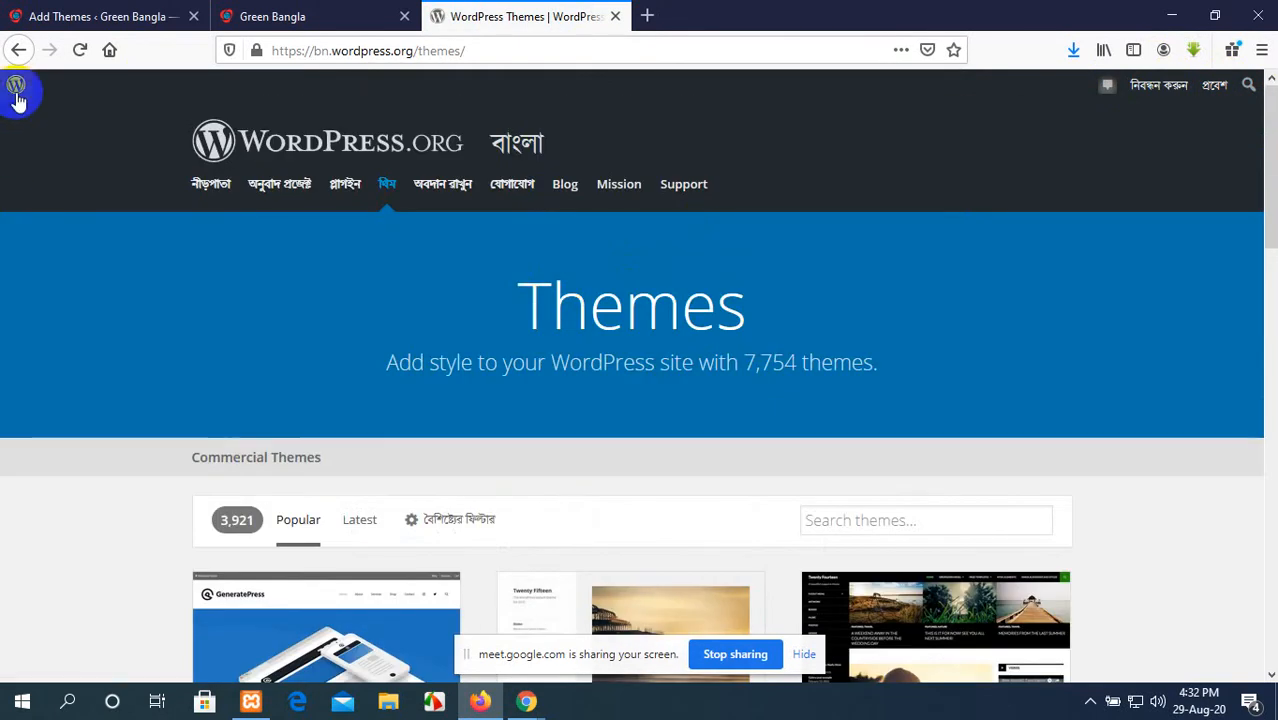
# Step: Open the WordPress.org About page, look over the Our Mission section, and return to the Themes directory
pyautogui.moveTo(17, 92)
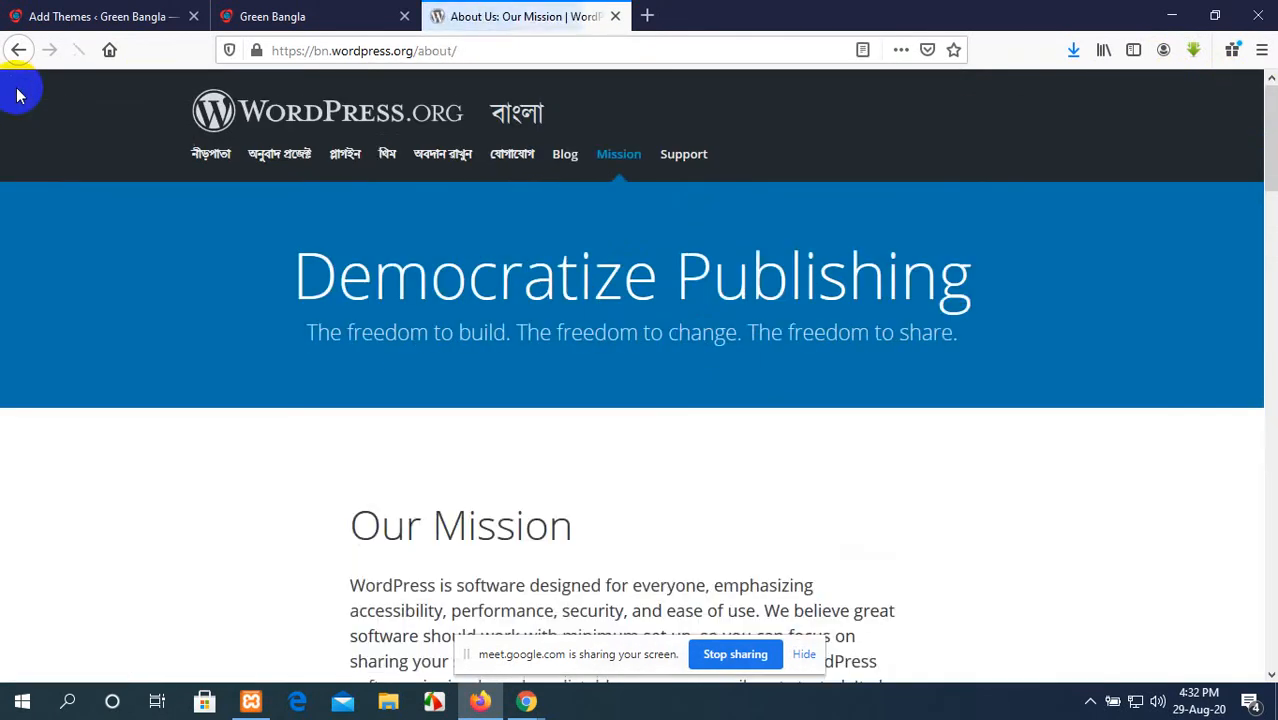
pyautogui.scroll(-3, 371, 170)
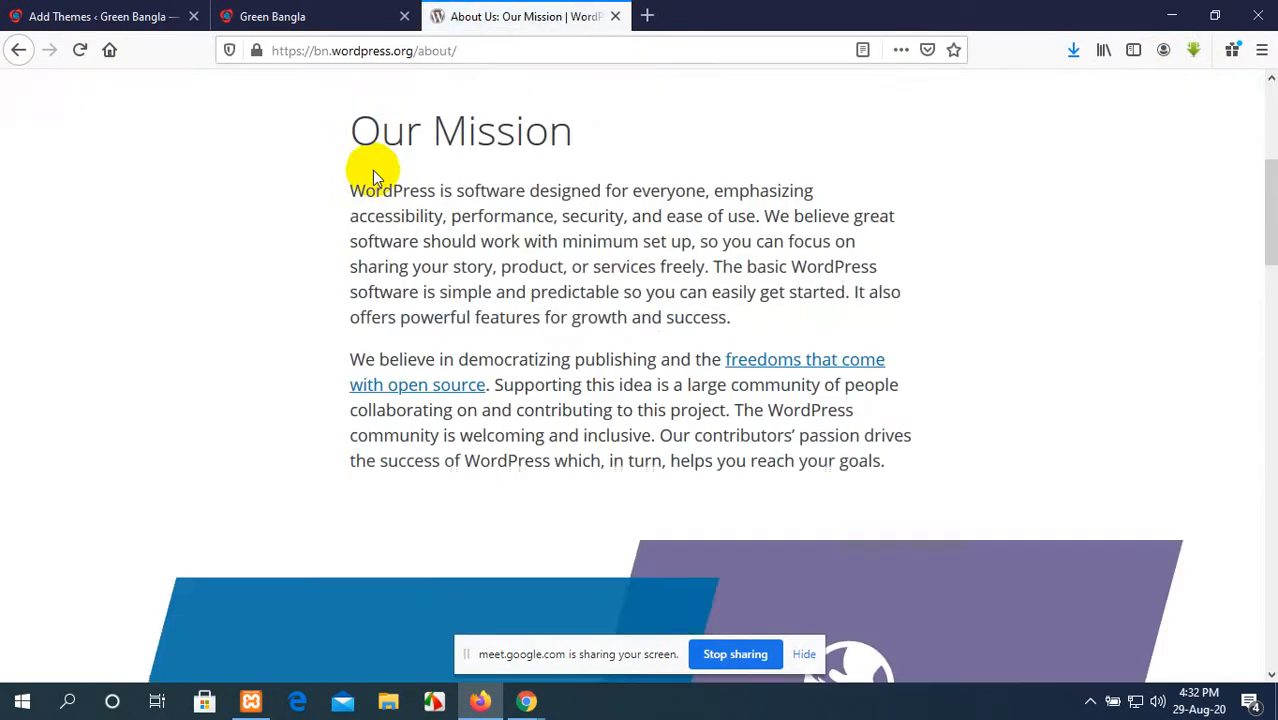
pyautogui.scroll(3, 372, 170)
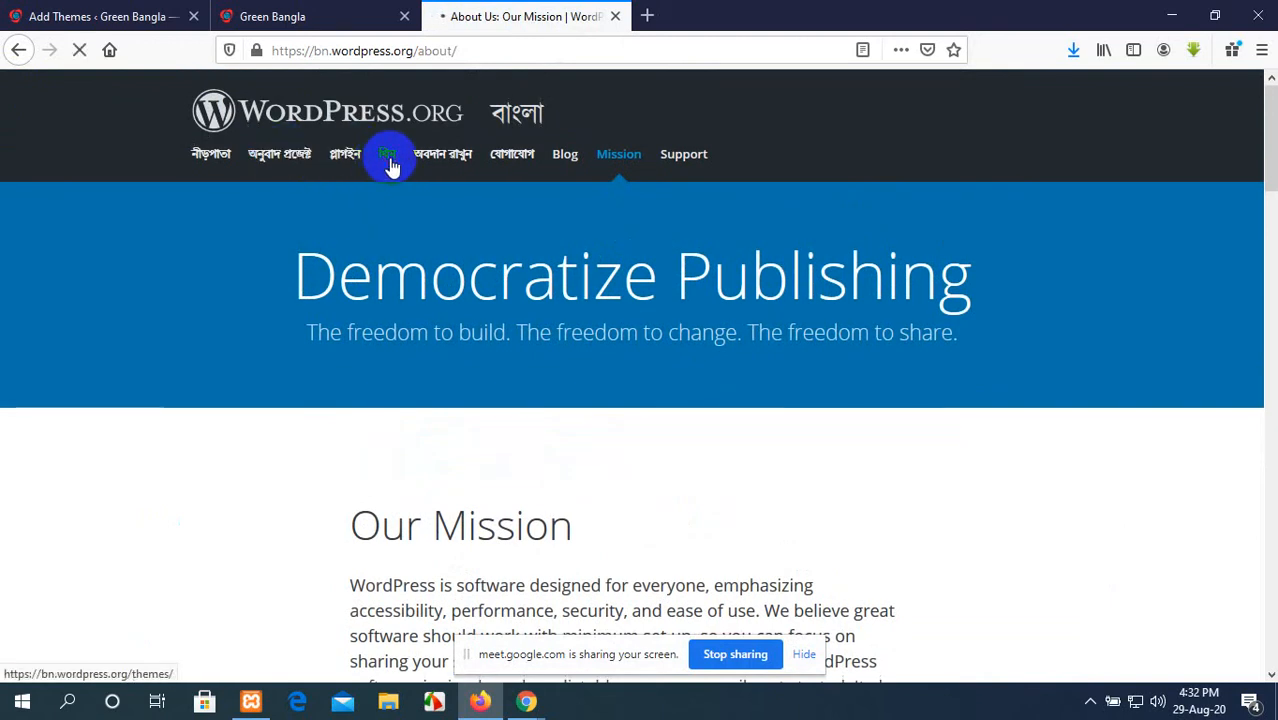
# Step: Find the Newsberg theme among the popular themes and download it, saving newsberg.1.0.zip
pyautogui.scroll(-3, 562, 566)
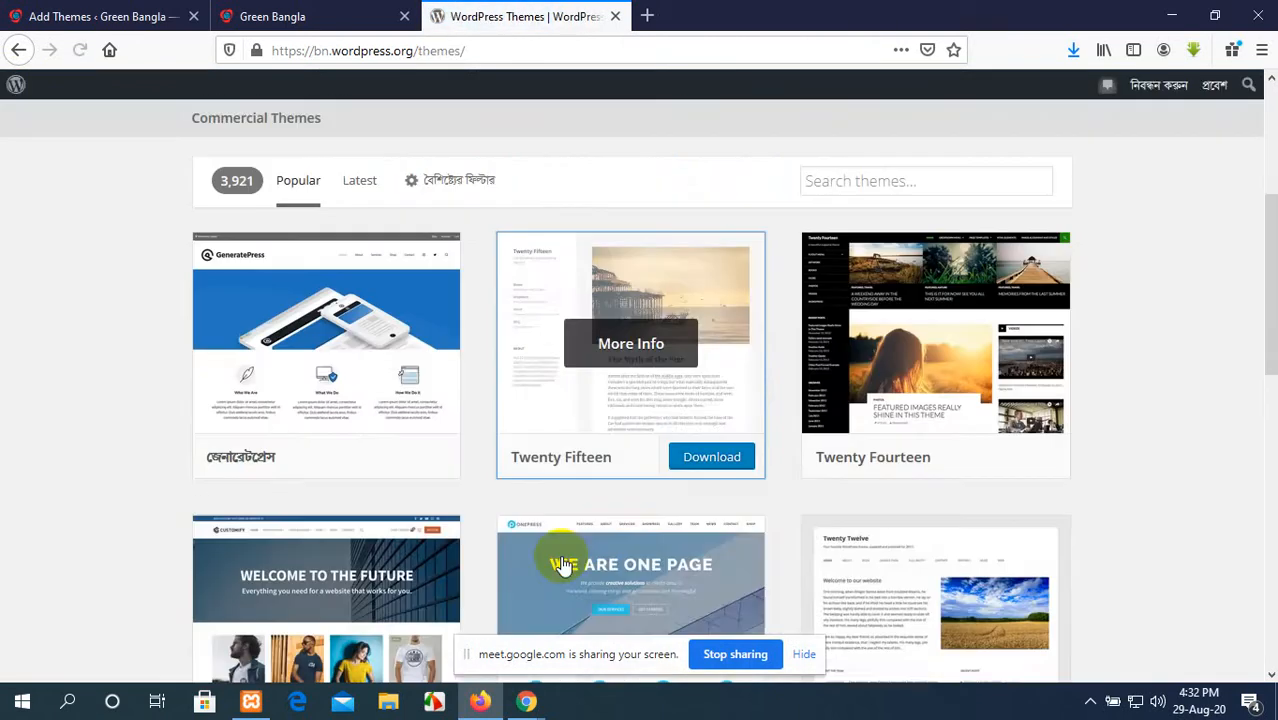
pyautogui.scroll(-10, 562, 566)
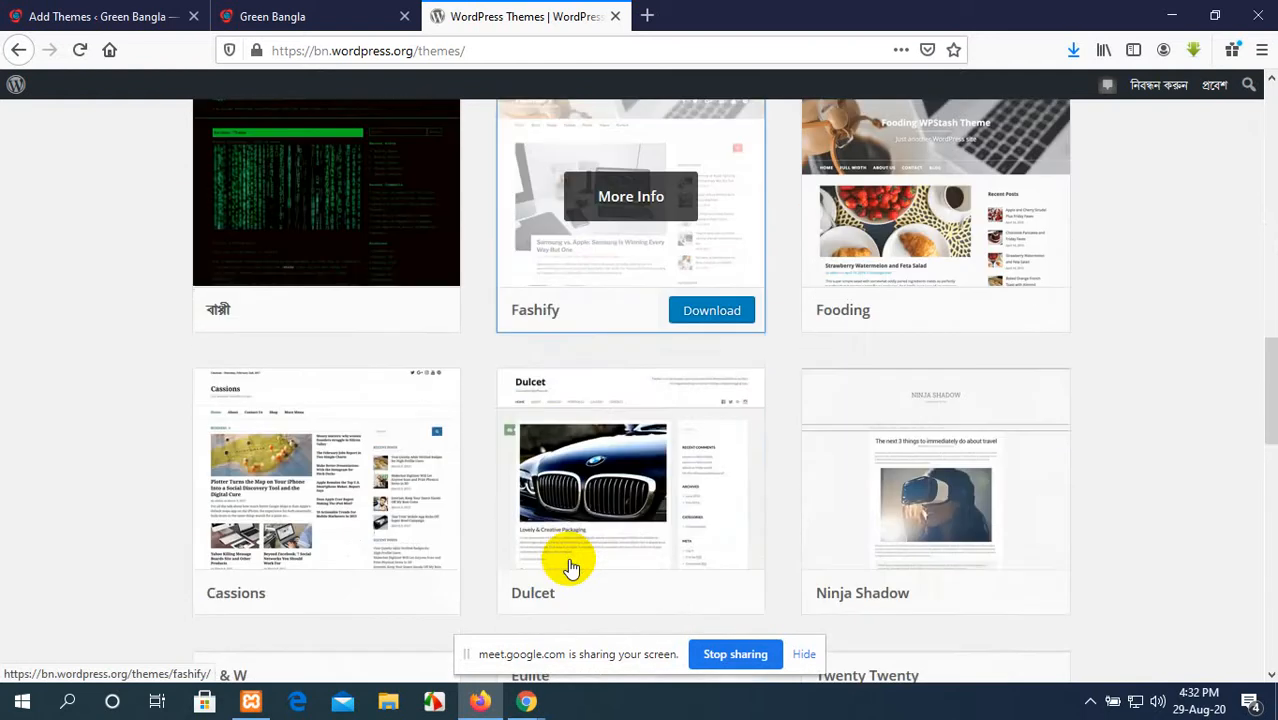
pyautogui.scroll(-5, 570, 567)
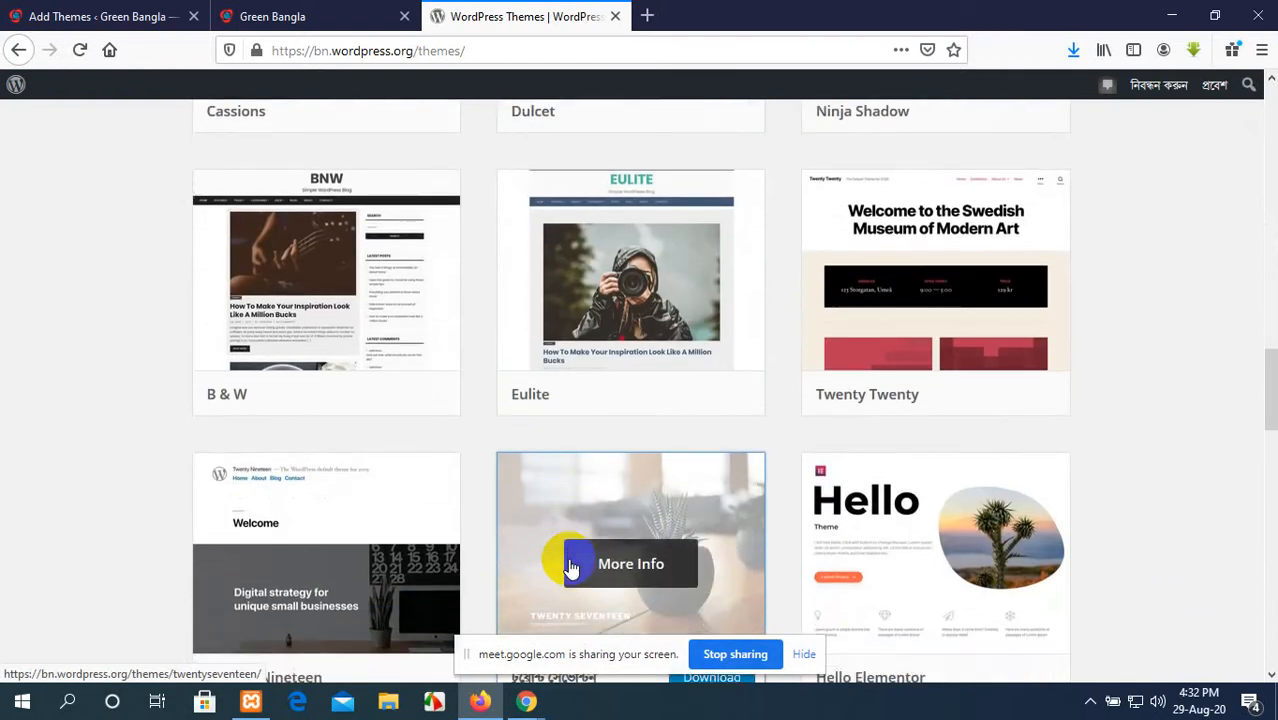
pyautogui.scroll(-8, 570, 567)
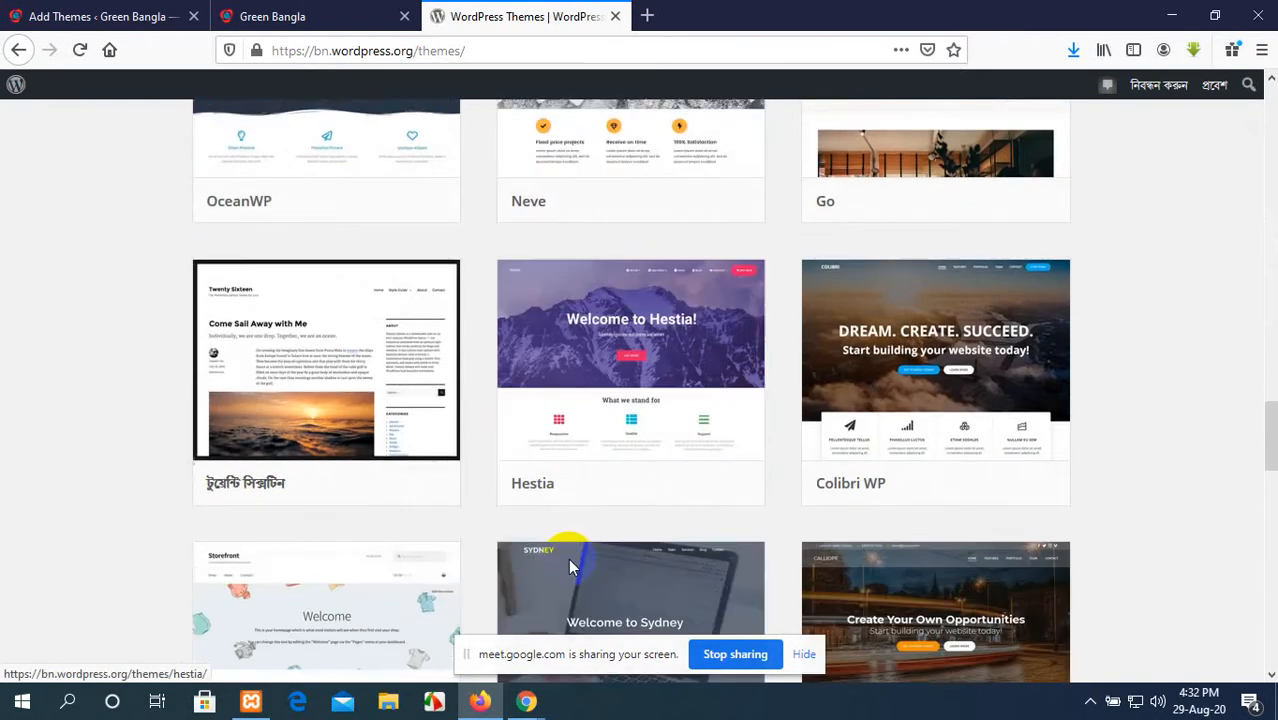
pyautogui.scroll(-4, 570, 567)
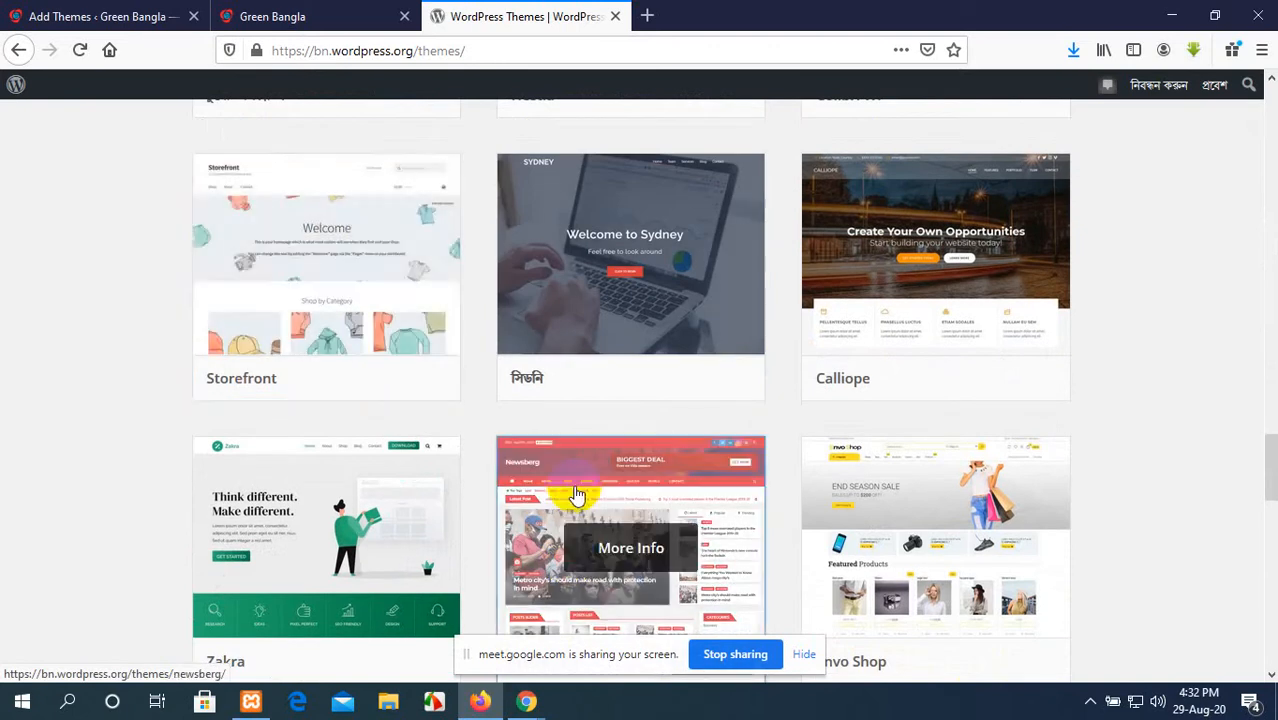
pyautogui.scroll(-2, 600, 470)
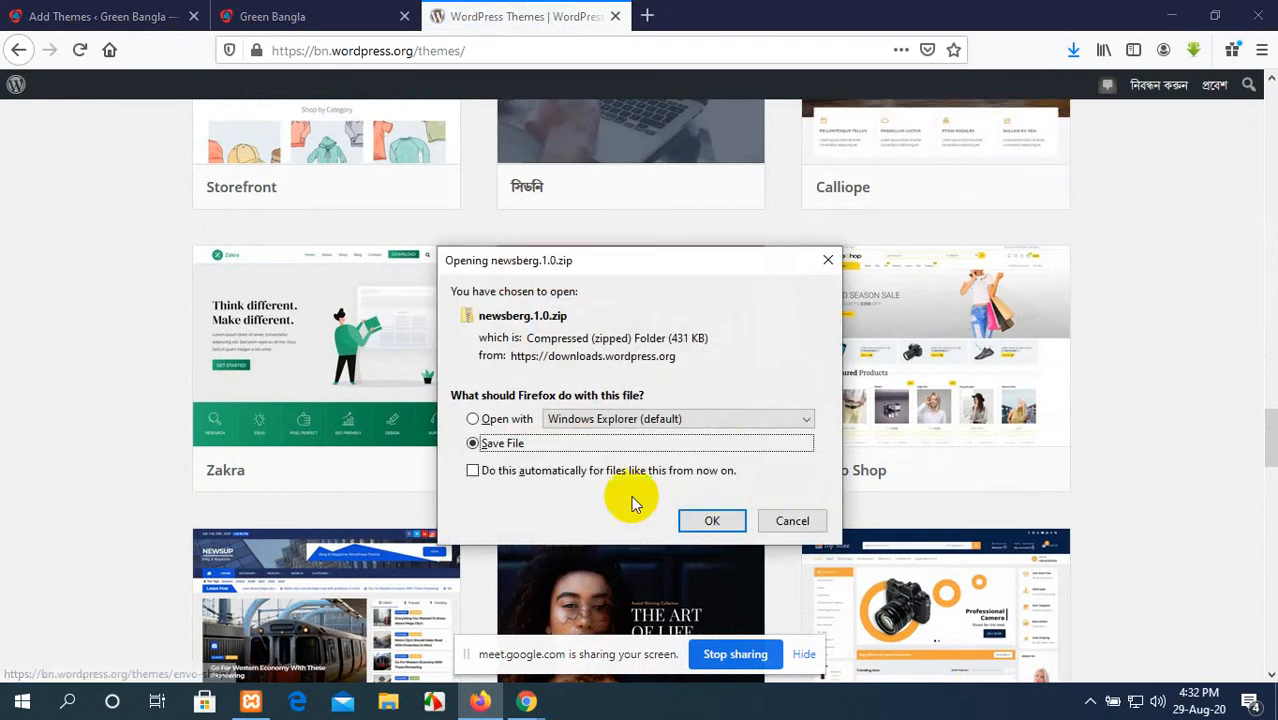
pyautogui.click(712, 520)
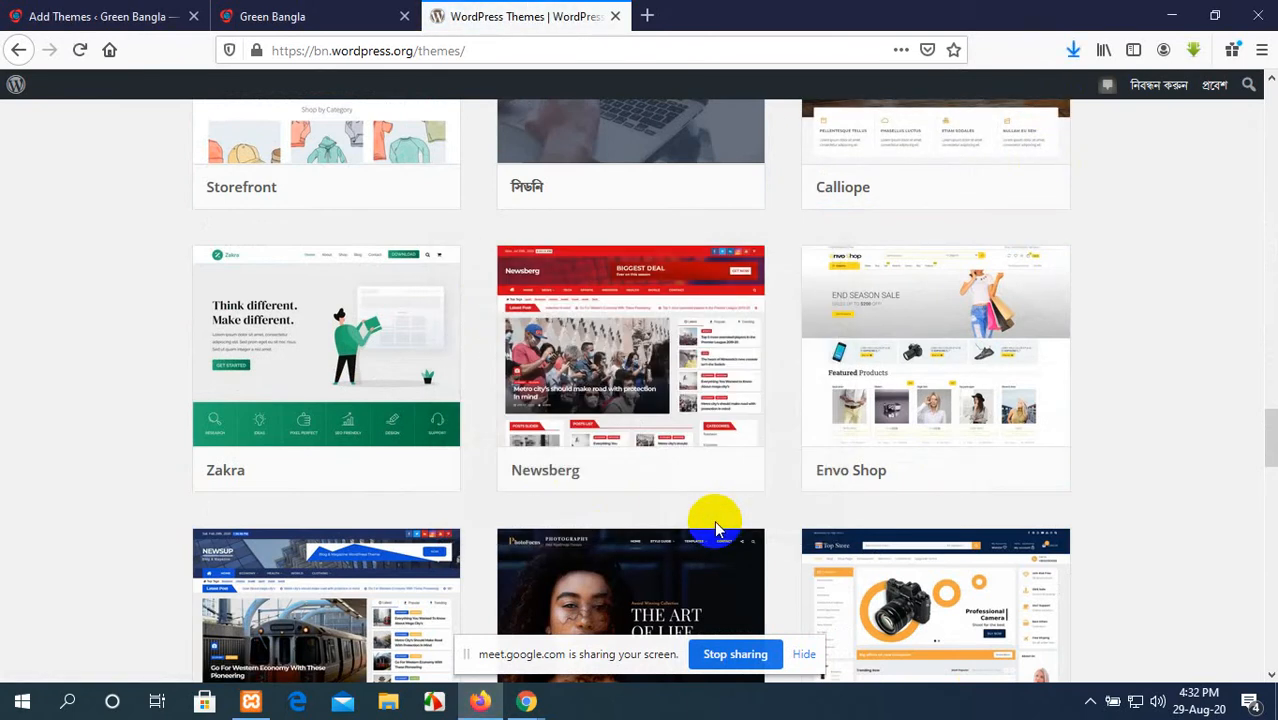
# Step: Check newsberg.1.0.zip in the browser's recent downloads and minimise both browser windows to reach the desktop
pyautogui.click(1072, 52)
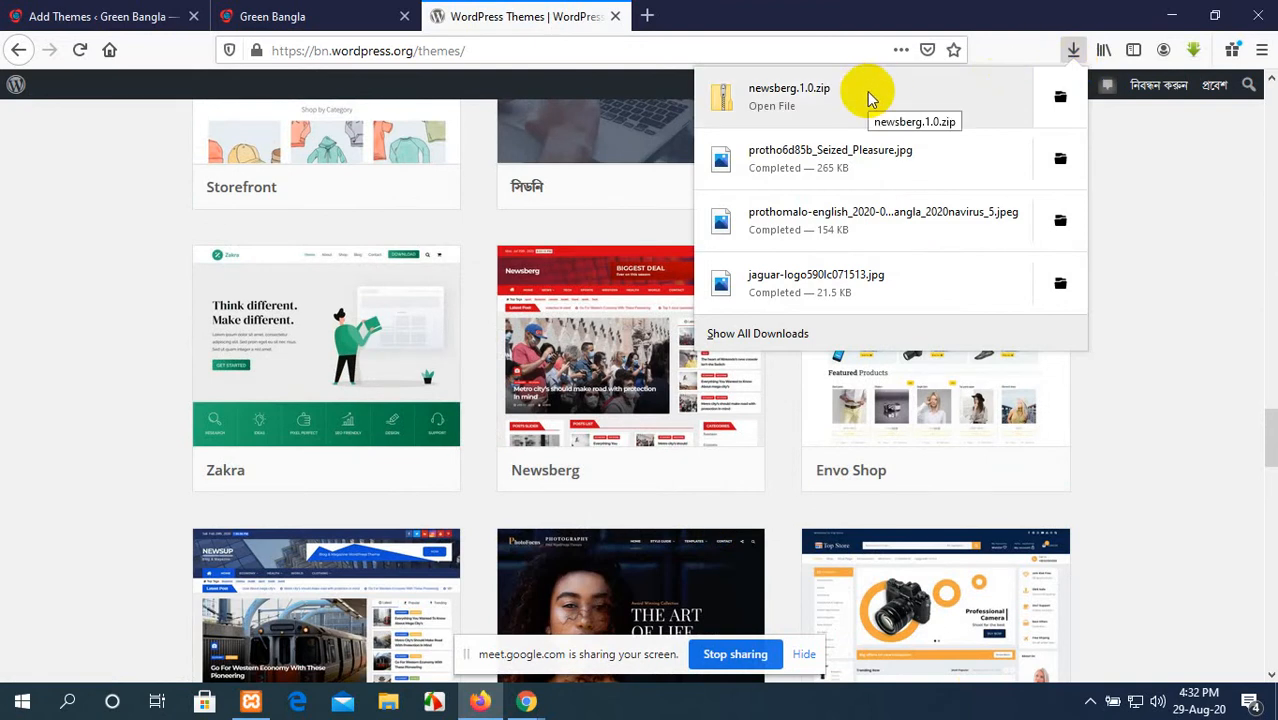
pyautogui.click(1171, 12)
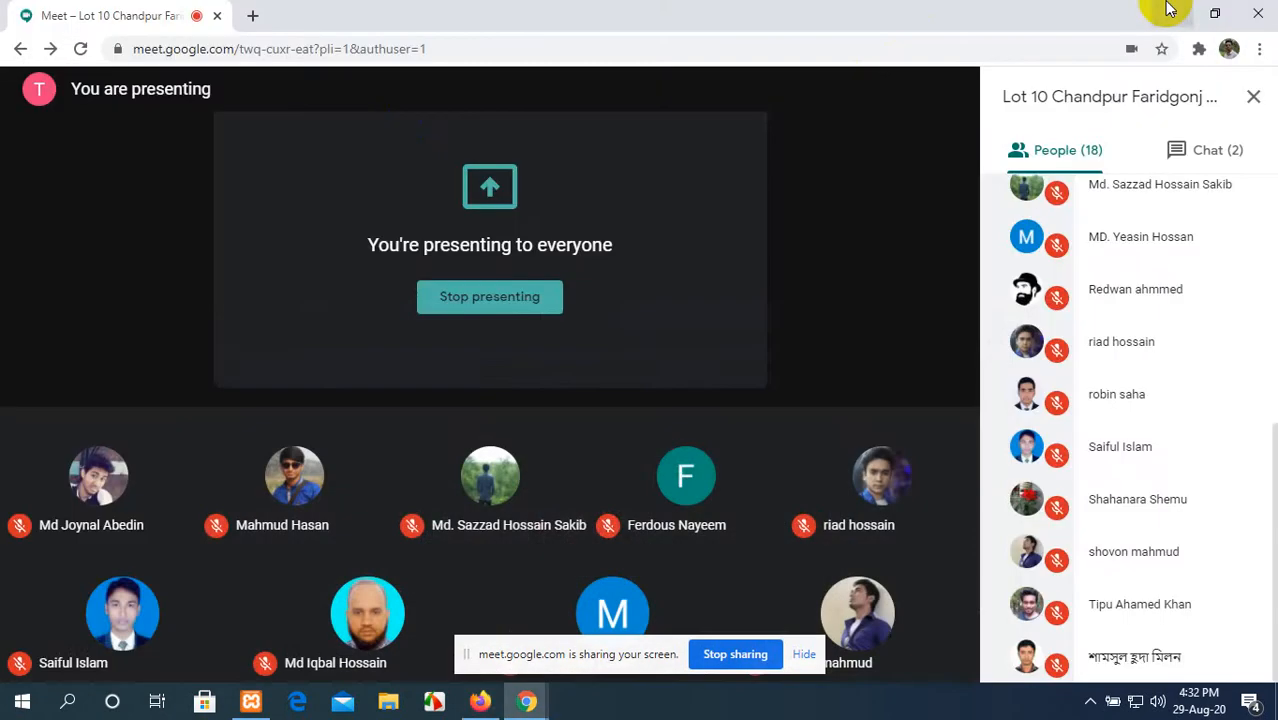
pyautogui.click(1174, 12)
# Step: Refresh the desktop and open the Downloads folder in File Explorer
pyautogui.rightClick(535, 113)
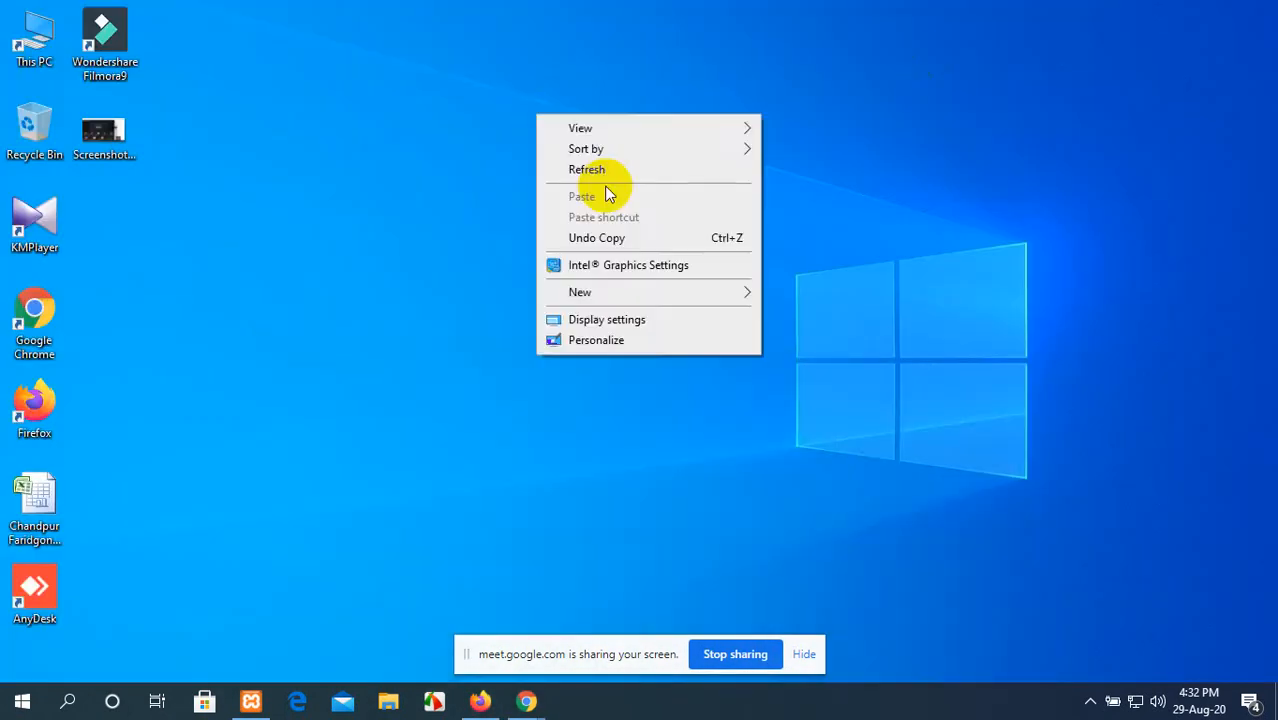
pyautogui.click(590, 170)
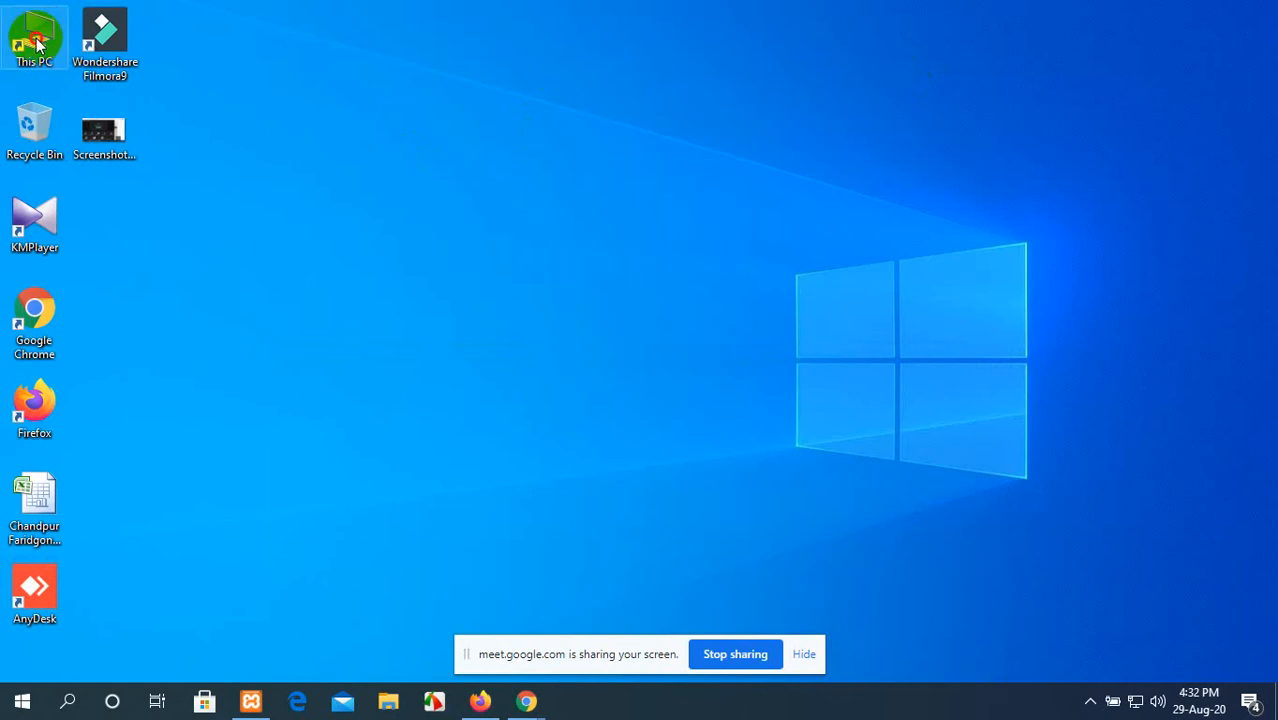
pyautogui.doubleClick(34, 38)
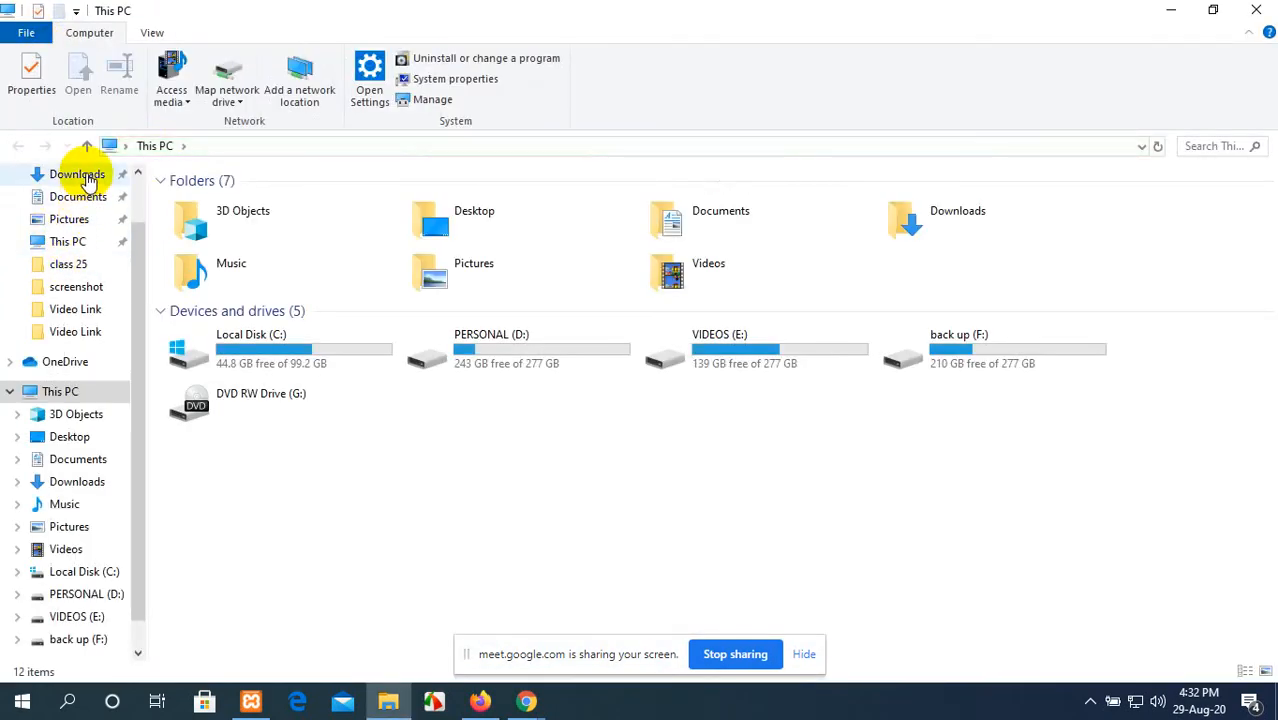
pyautogui.click(78, 174)
# Step: Extract newsberg.1.0.zip into a newsberg.1.0 folder inside Downloads
pyautogui.click(226, 229)
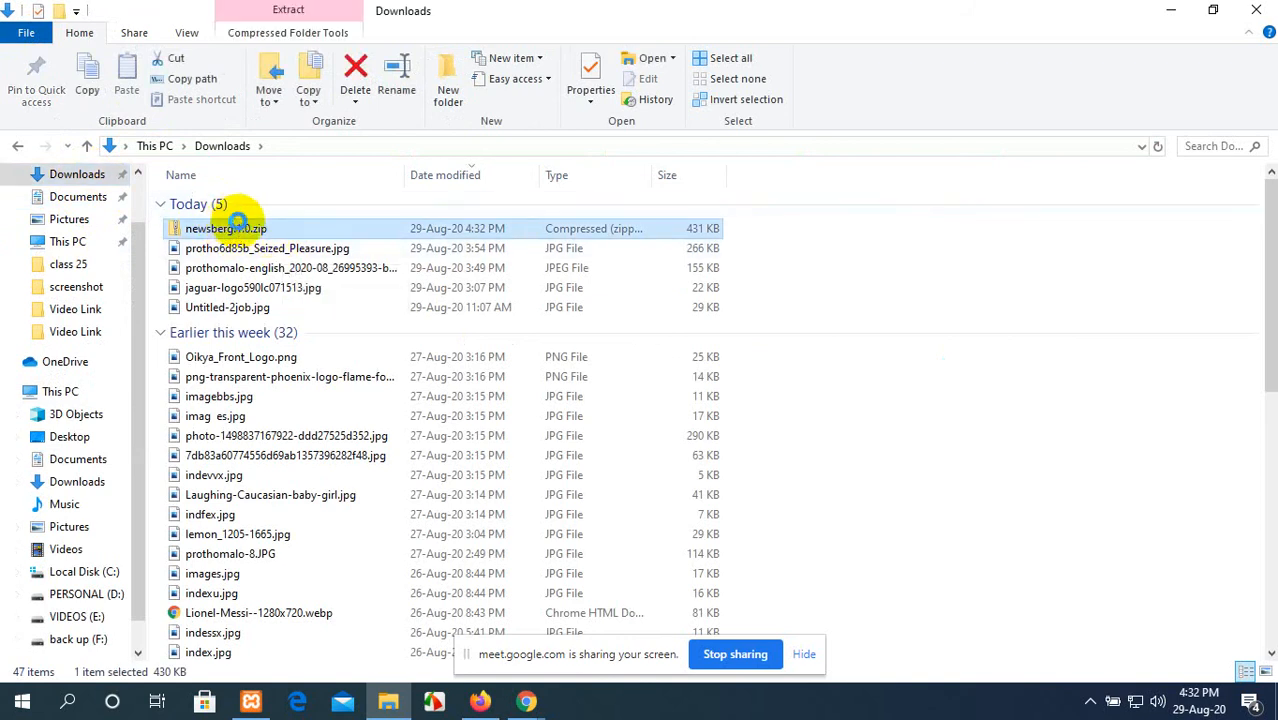
pyautogui.rightClick(237, 220)
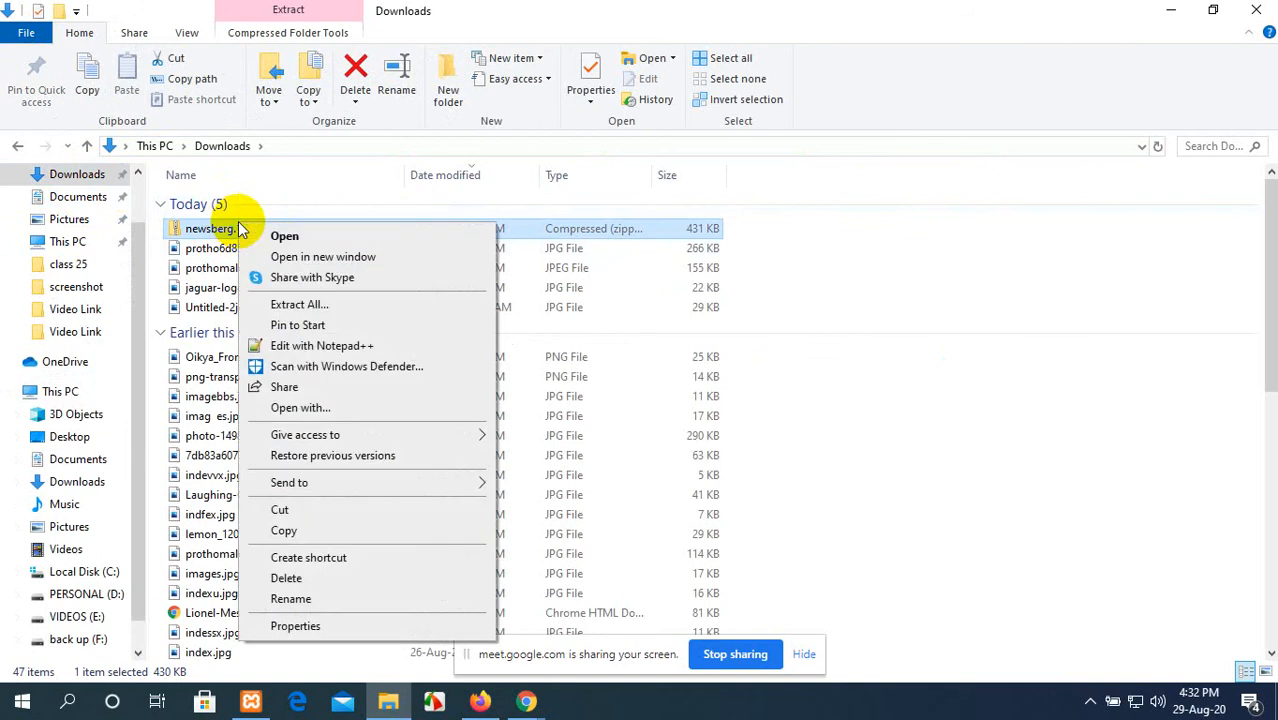
pyautogui.click(337, 306)
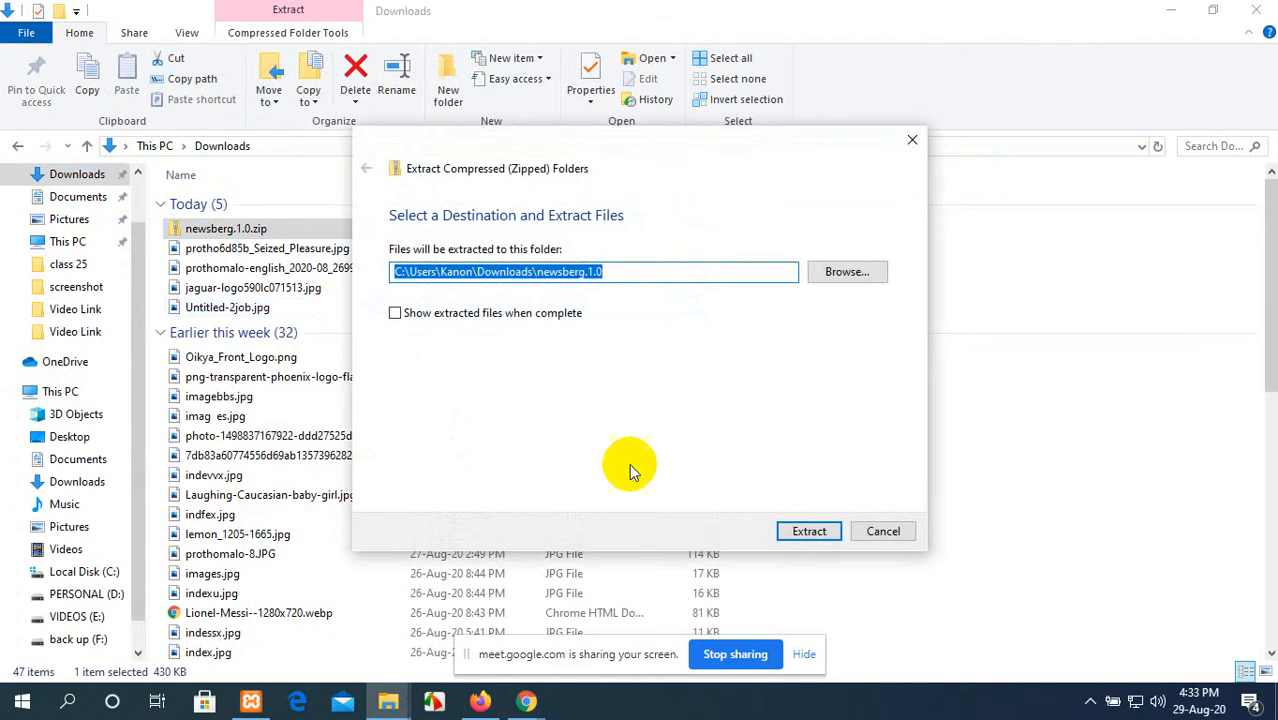
pyautogui.click(818, 532)
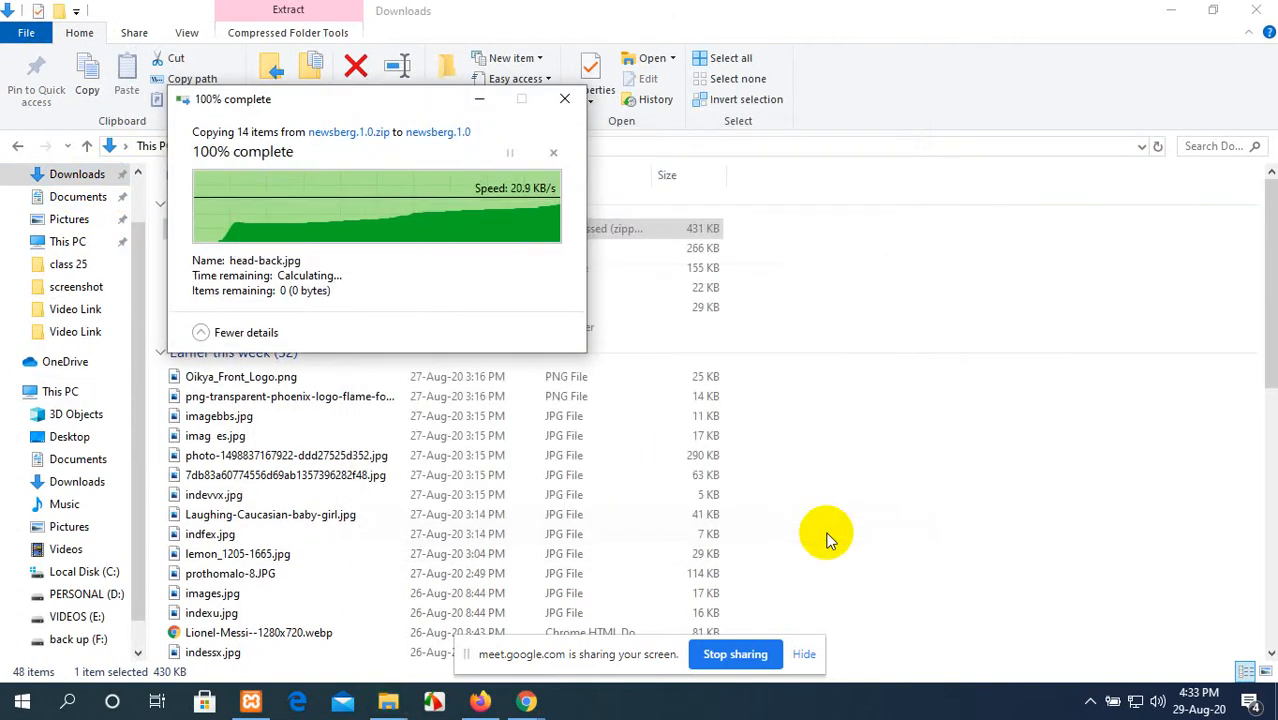
pyautogui.click(829, 513)
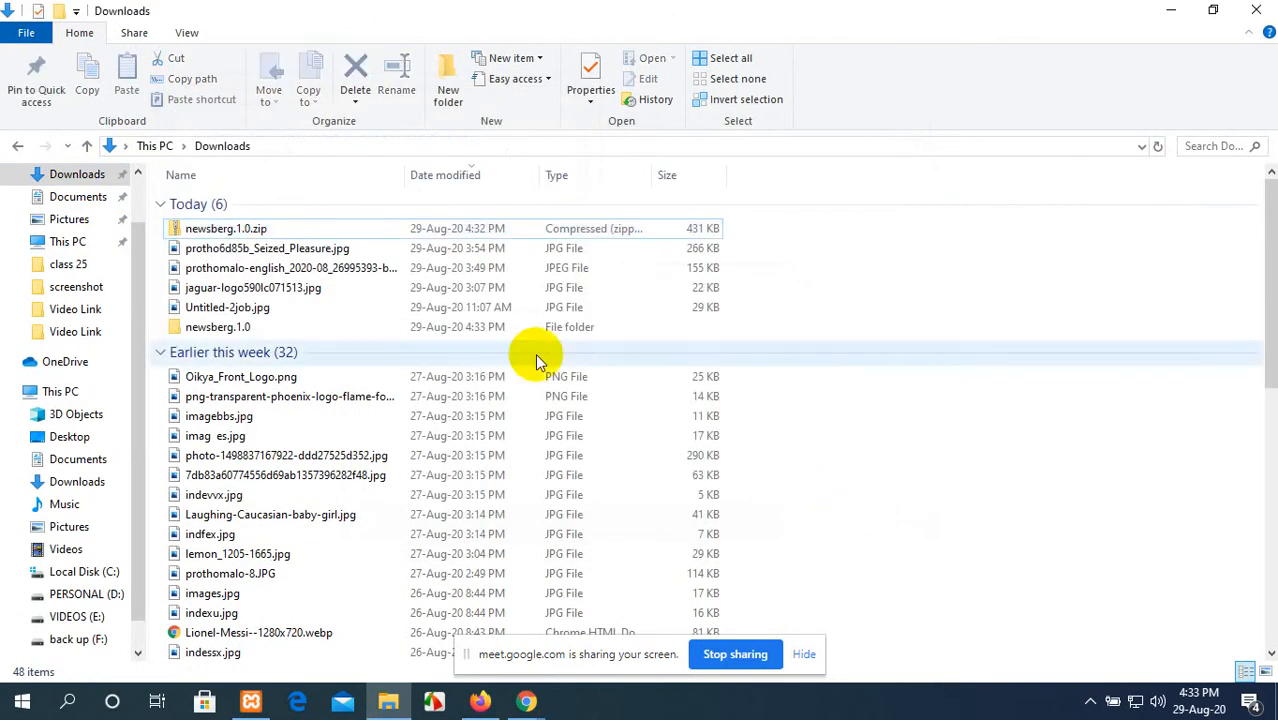
# Step: Examine the theme files in the newsberg folder inside newsberg.1.0, and go back up to newsberg.1.0
pyautogui.doubleClick(224, 330)
pyautogui.doubleClick(246, 210)
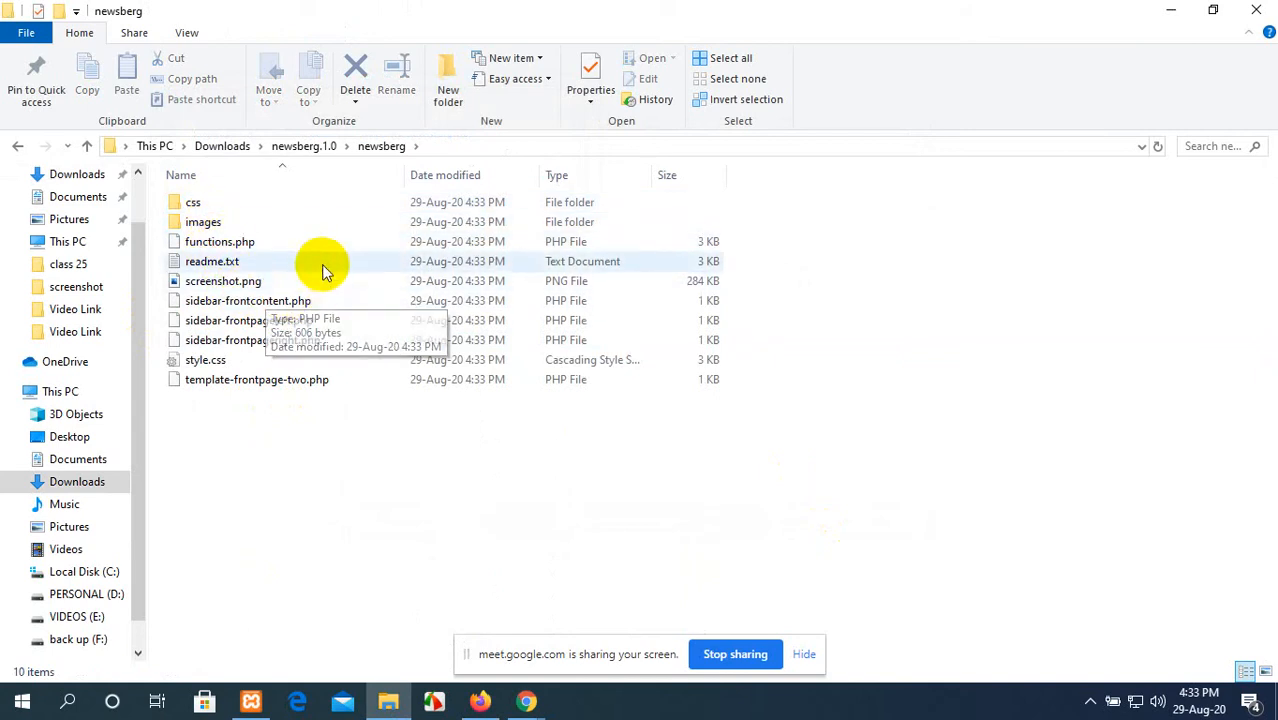
pyautogui.click(18, 146)
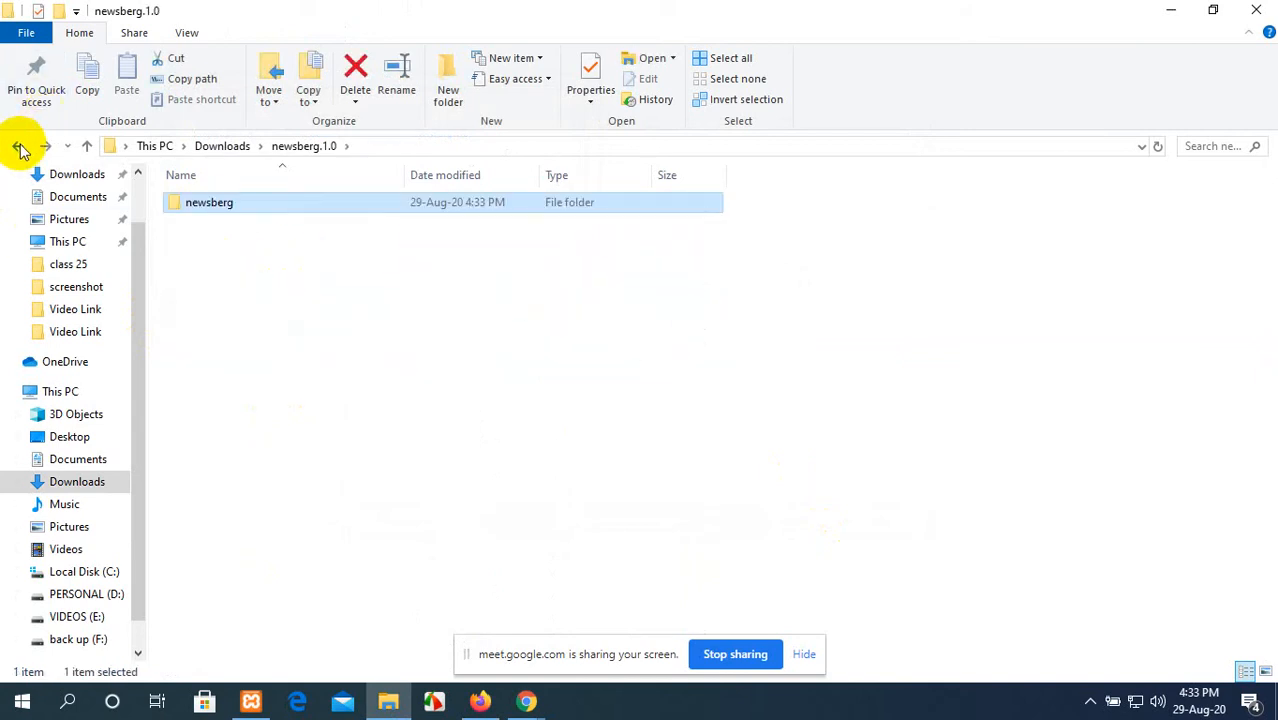
# Step: Minimise the File Explorer window and refresh the desktop
pyautogui.click(1166, 10)
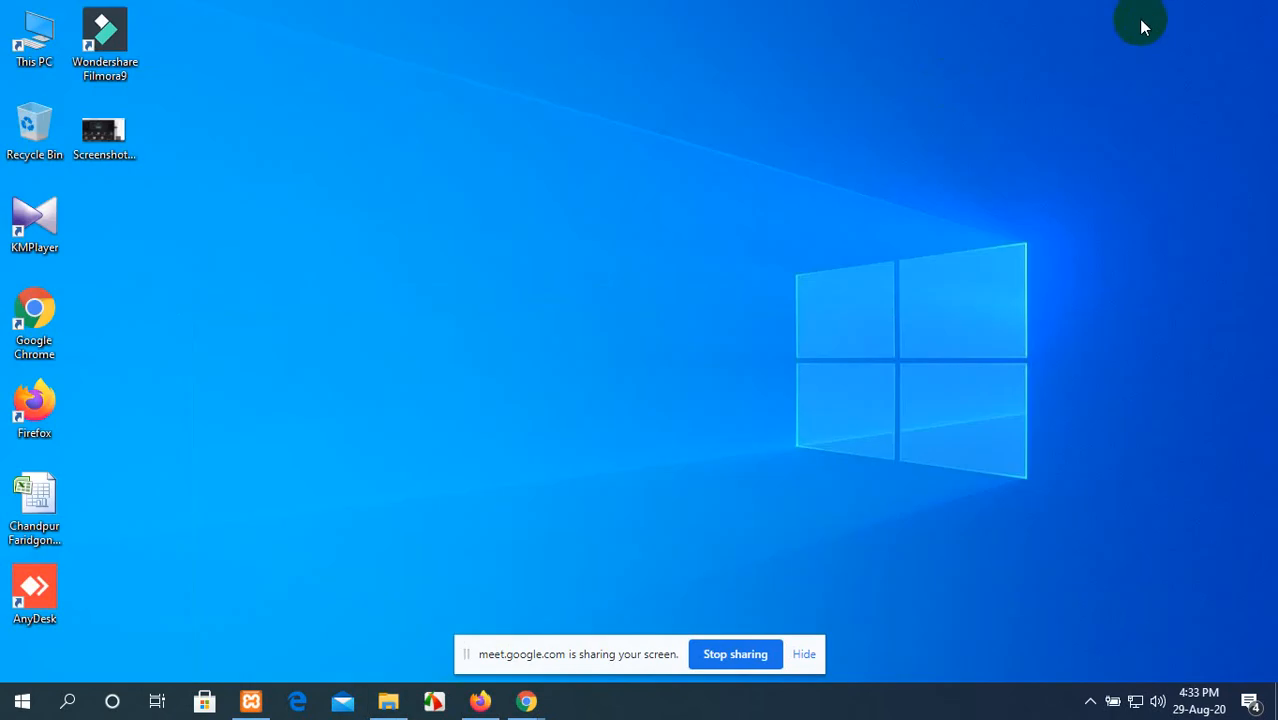
pyautogui.rightClick(449, 122)
pyautogui.click(472, 169)
pyautogui.rightClick(469, 167)
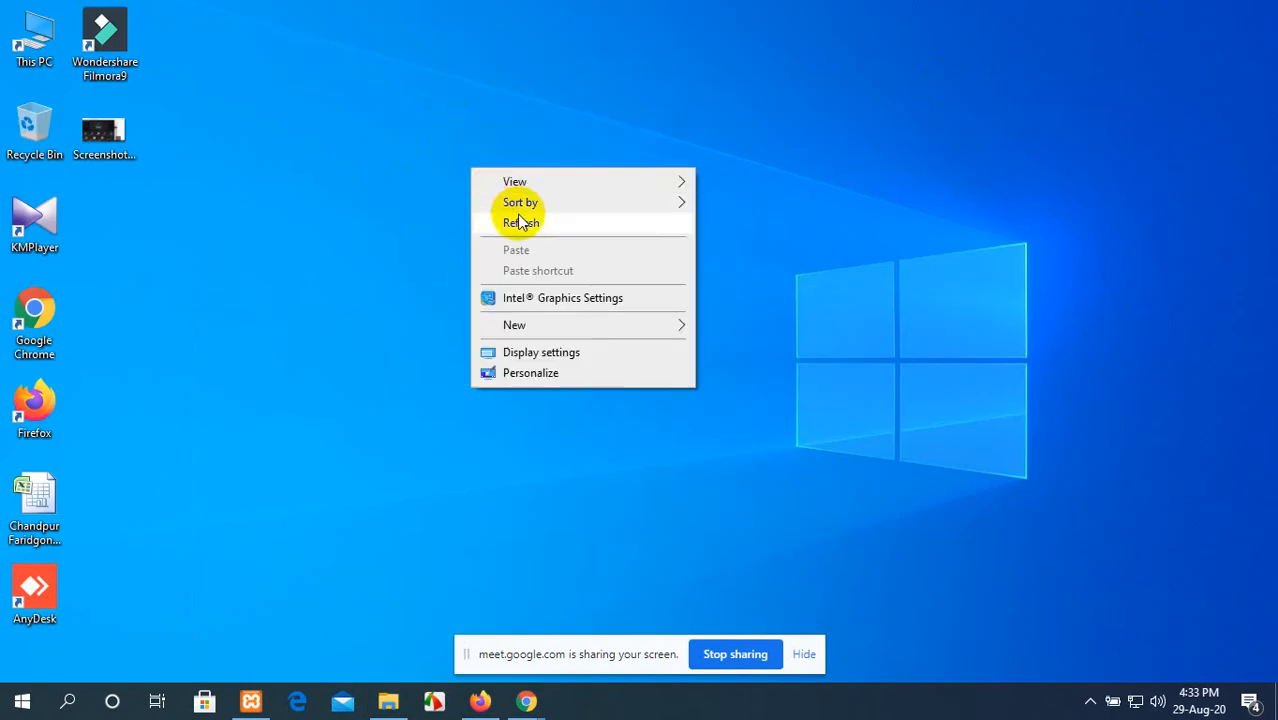
pyautogui.click(519, 221)
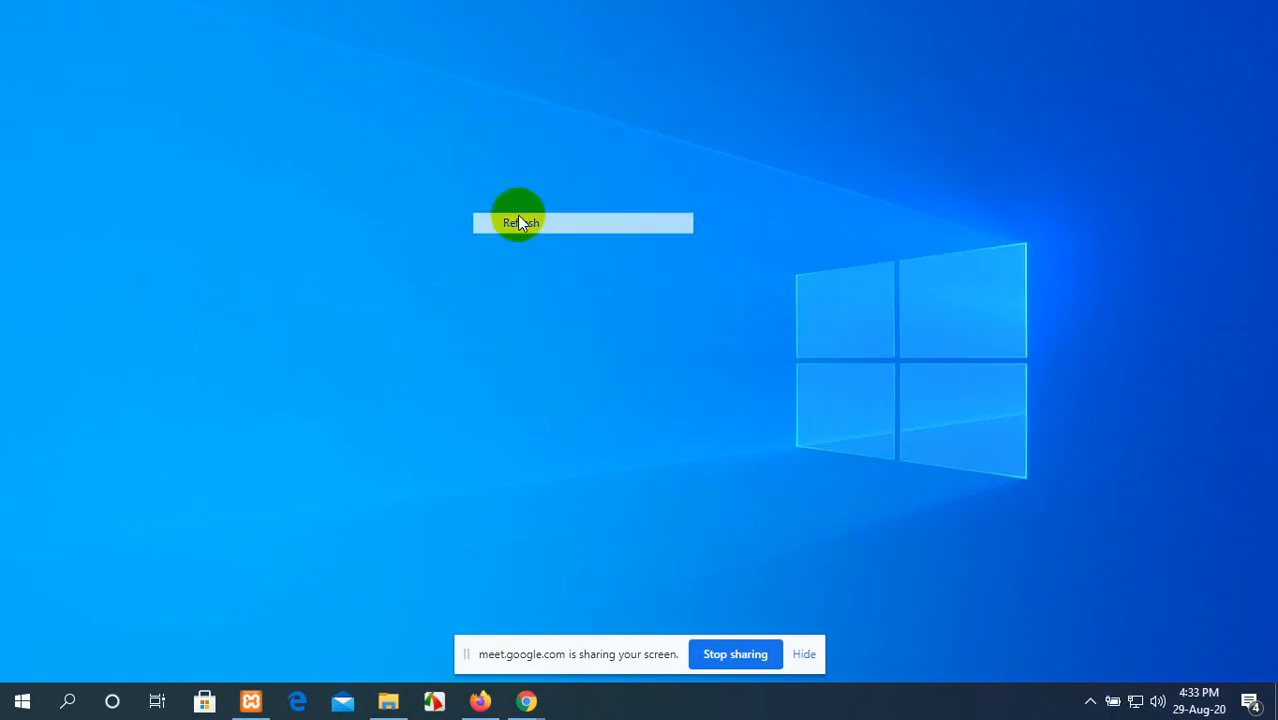
# Step: Switch to Firefox and open the theme upload form on the Green Bangla site's Add Themes page
pyautogui.click(481, 703)
pyautogui.scroll(4, 289, 318)
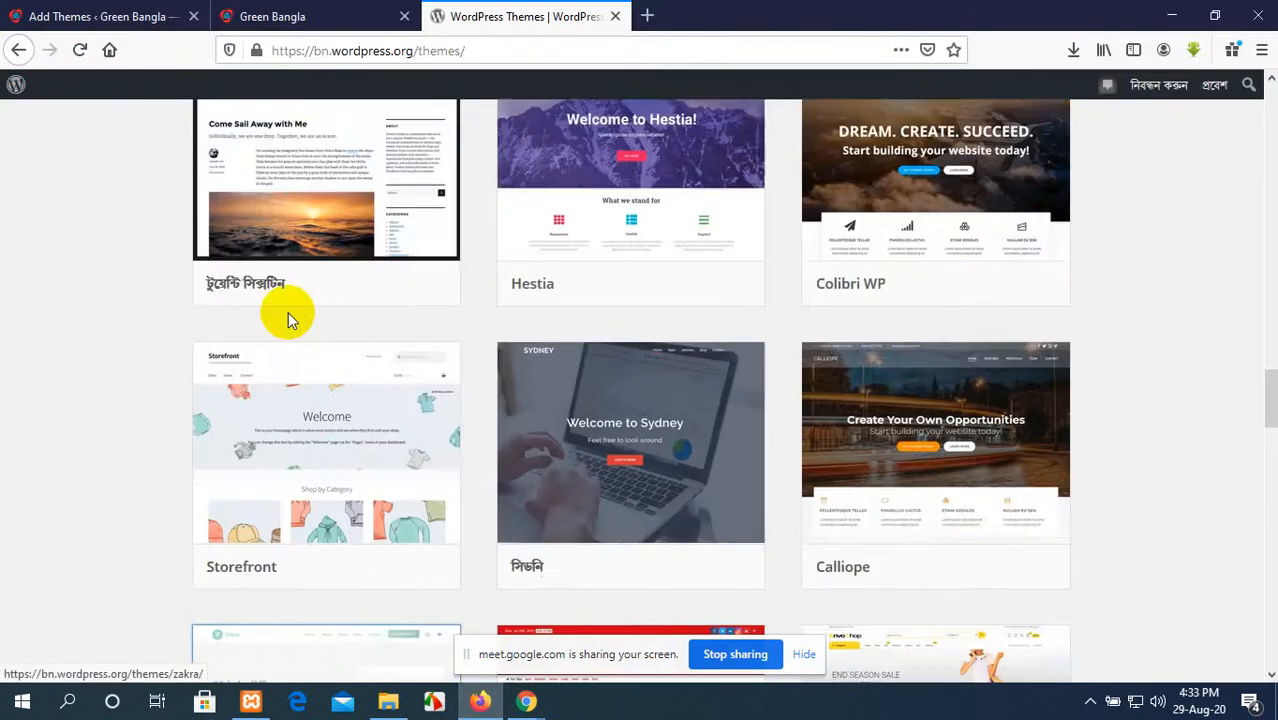
pyautogui.click(86, 14)
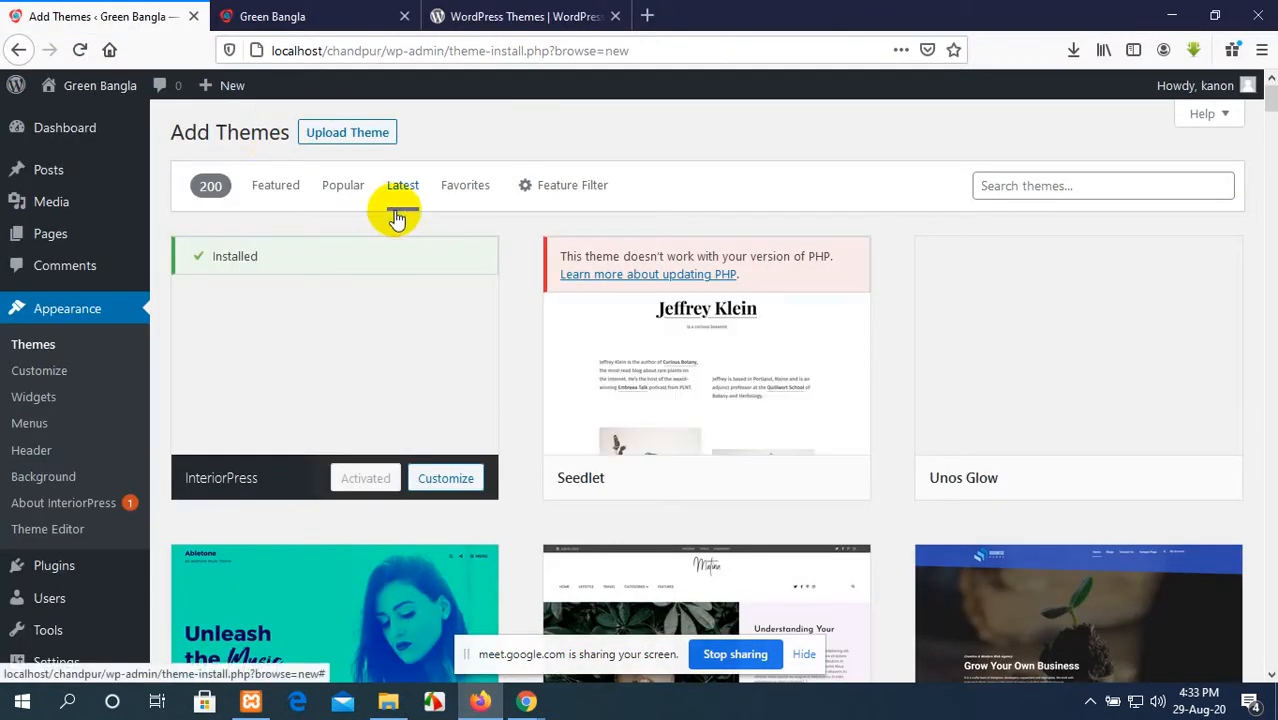
pyautogui.click(352, 132)
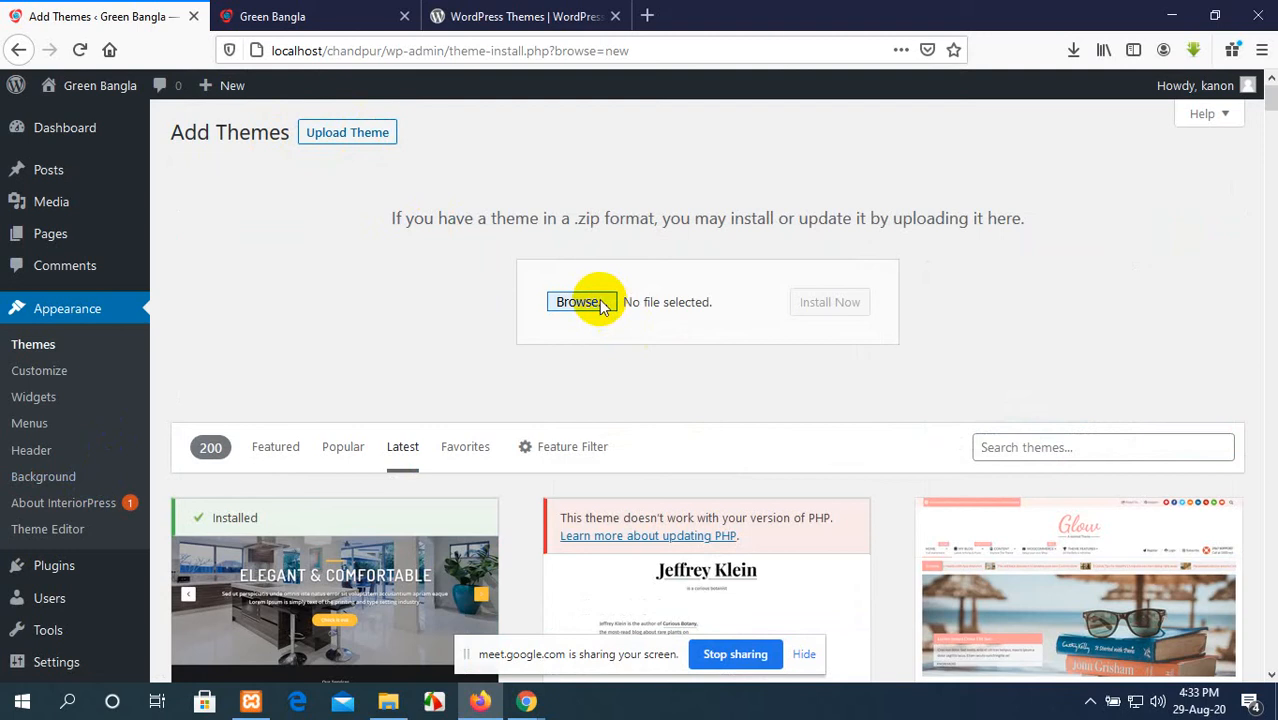
pyautogui.click(601, 303)
pyautogui.click(219, 175)
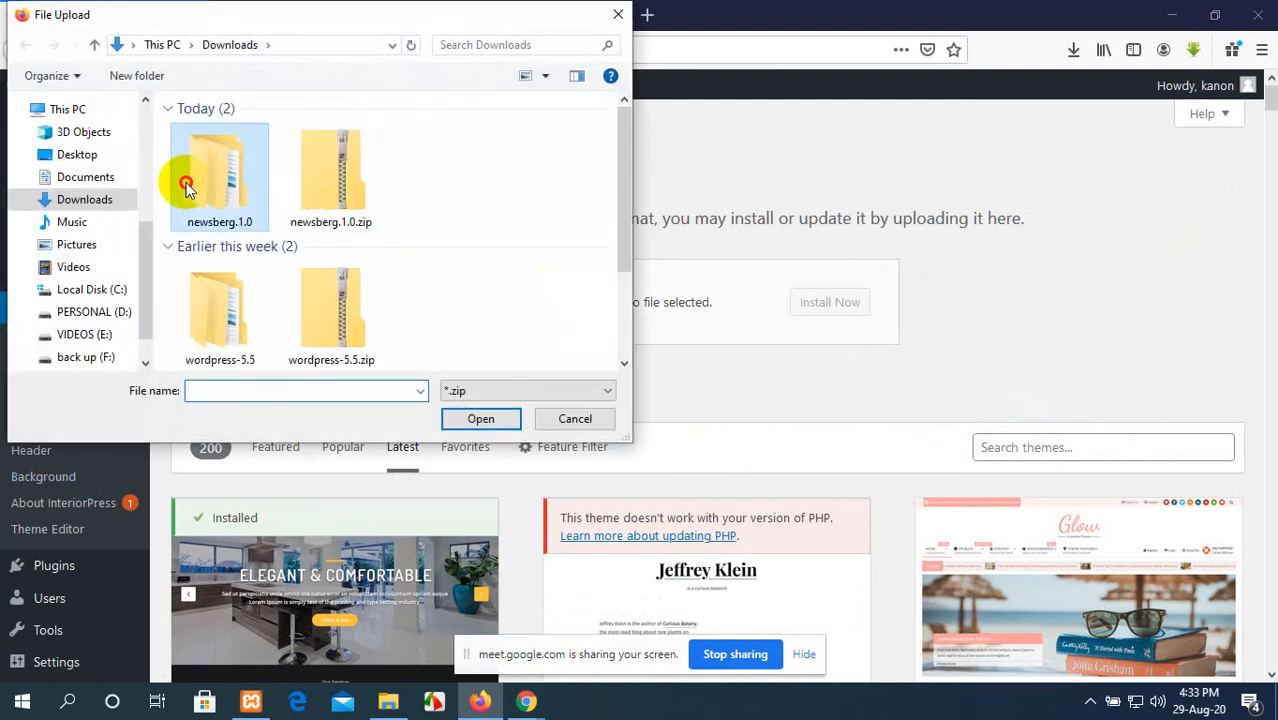
pyautogui.click(477, 420)
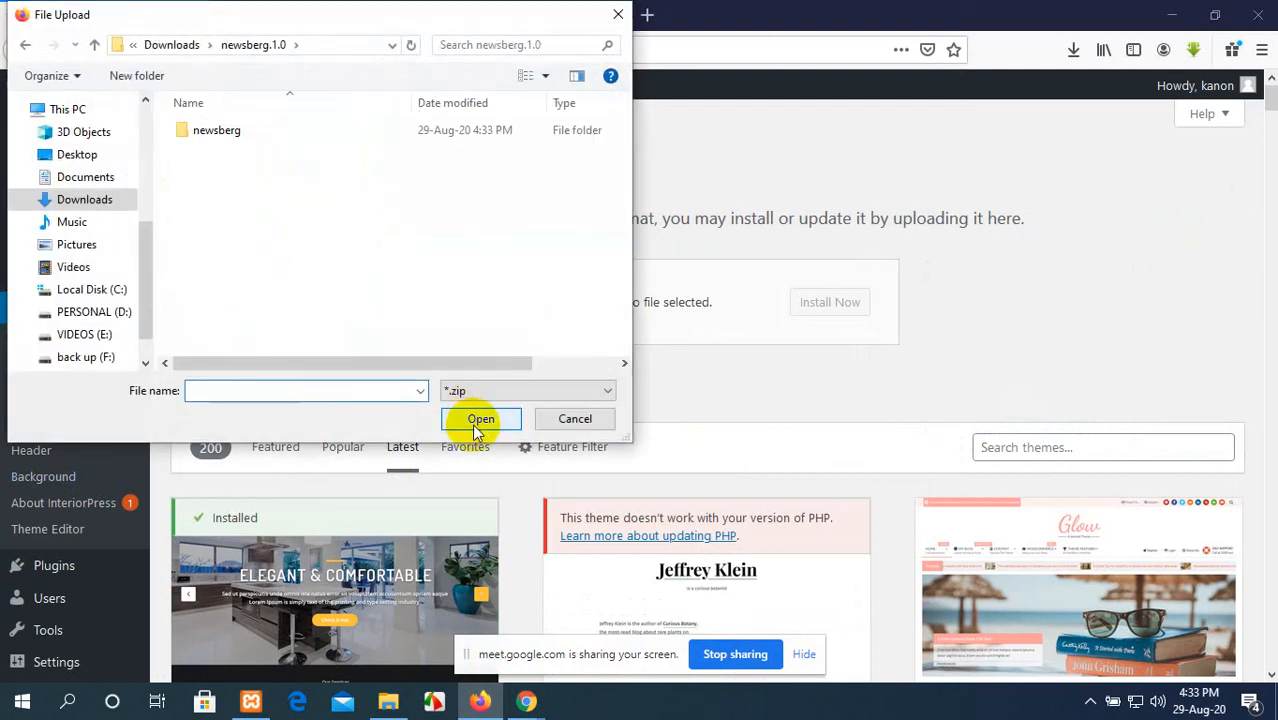
pyautogui.click(297, 132)
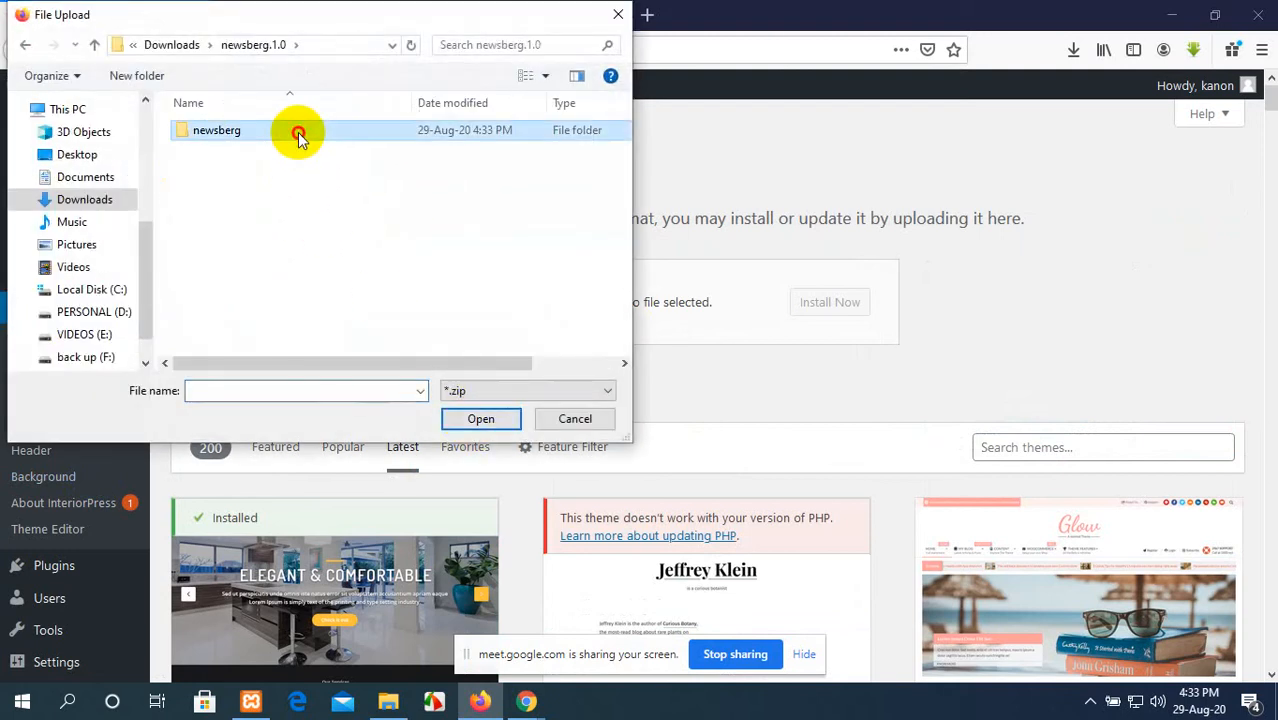
pyautogui.click(478, 420)
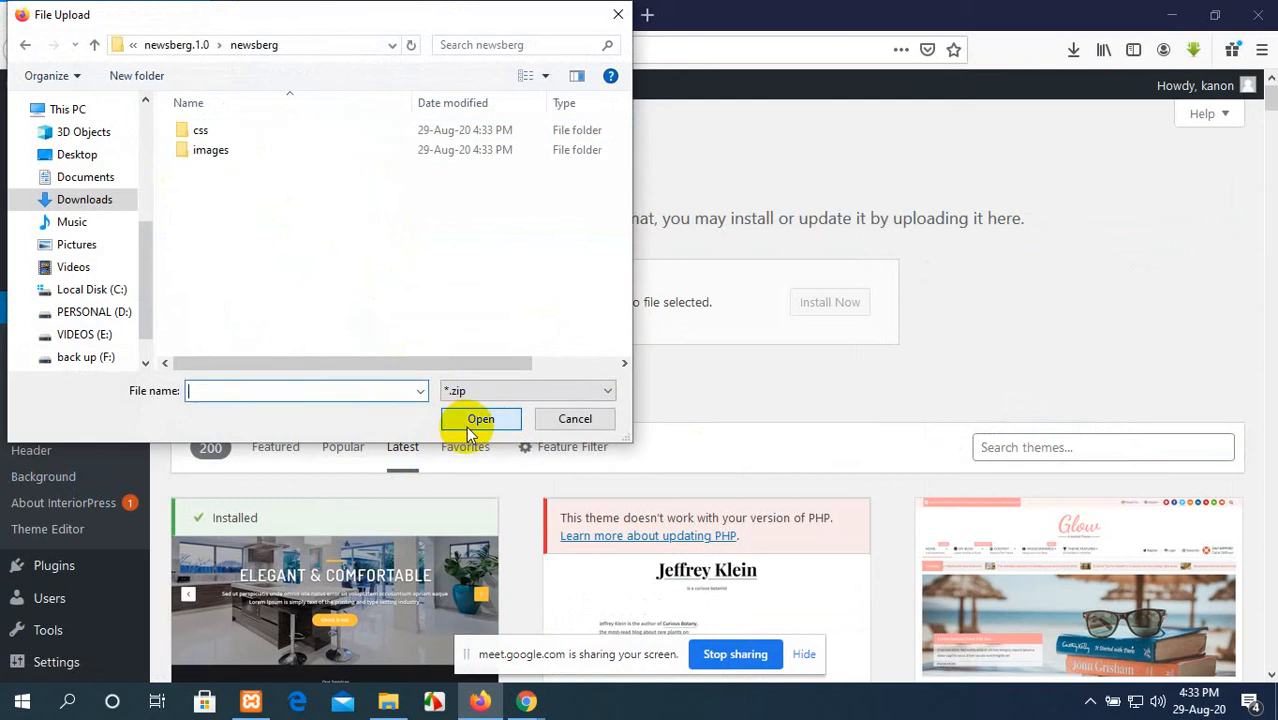
pyautogui.click(618, 14)
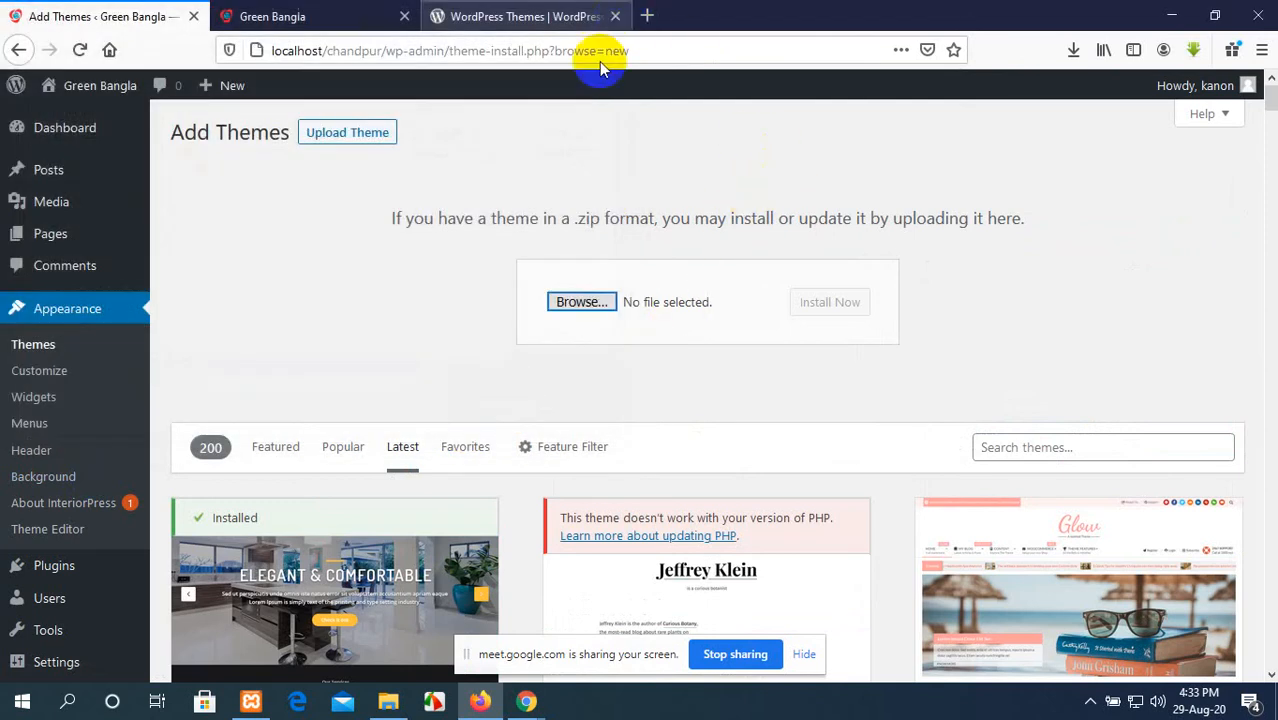
# Step: Choose newsberg.1.0.zip from Downloads as the theme file to upload and start its installation
pyautogui.click(560, 305)
pyautogui.click(322, 163)
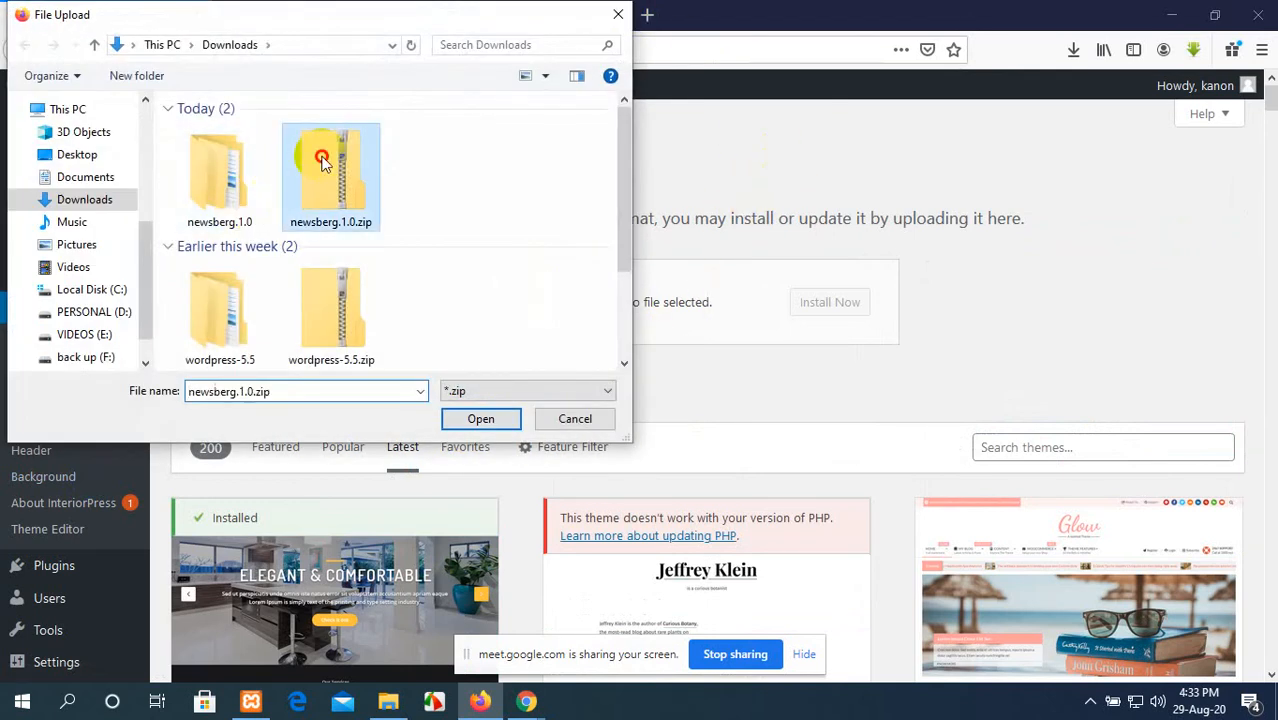
pyautogui.click(485, 416)
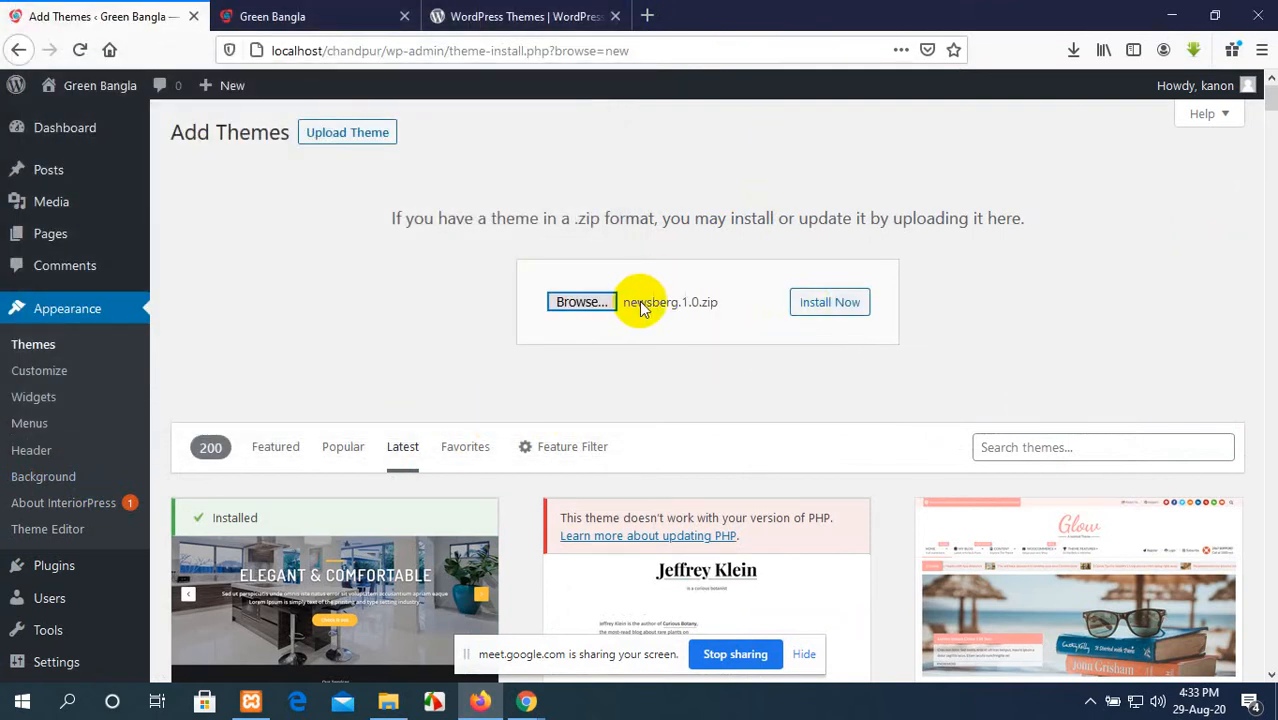
pyautogui.click(810, 305)
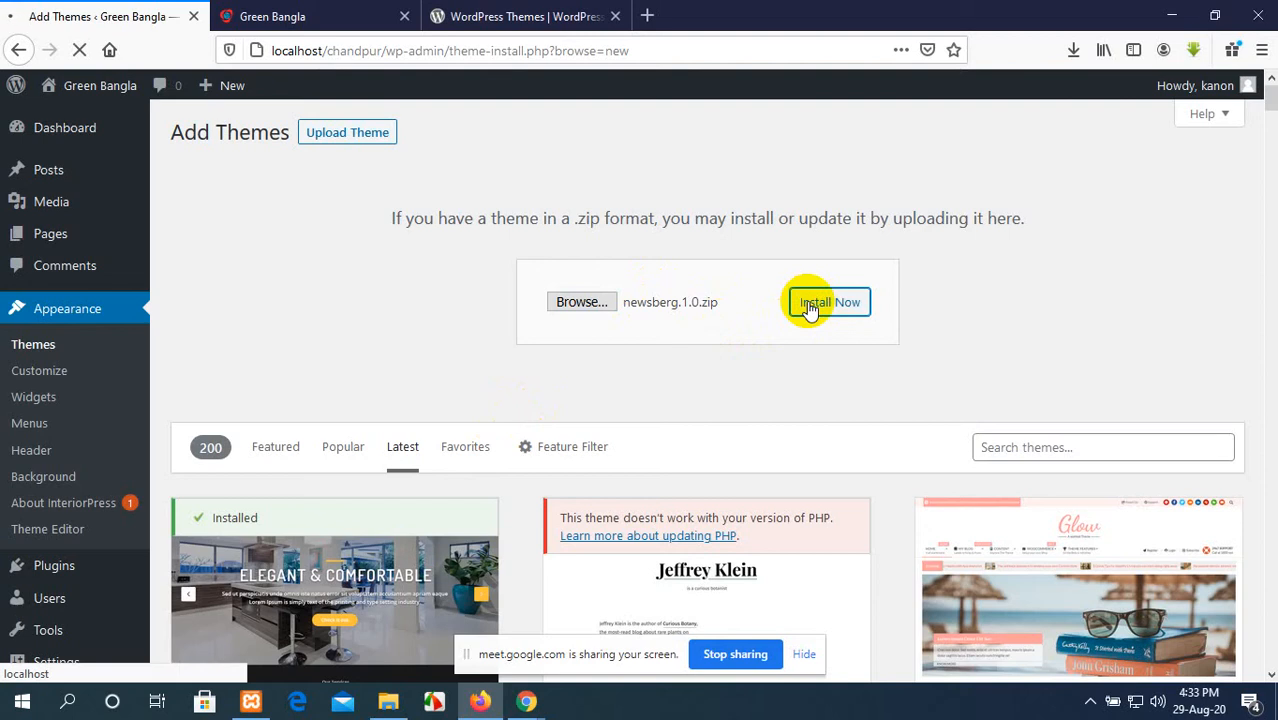
# Step: Download the Colibri WP theme from the WordPress.org themes page, saving colibri-wp.1.0.80.zip
pyautogui.click(520, 16)
pyautogui.scroll(2, 613, 414)
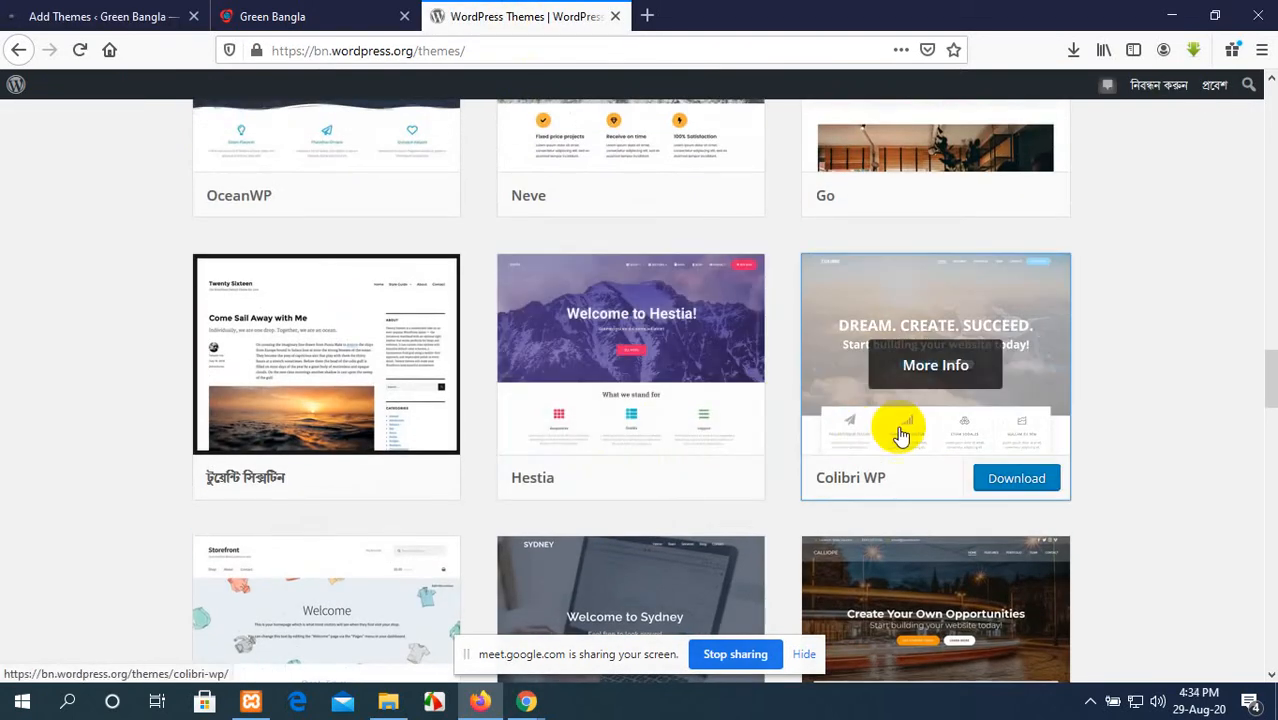
pyautogui.click(1012, 480)
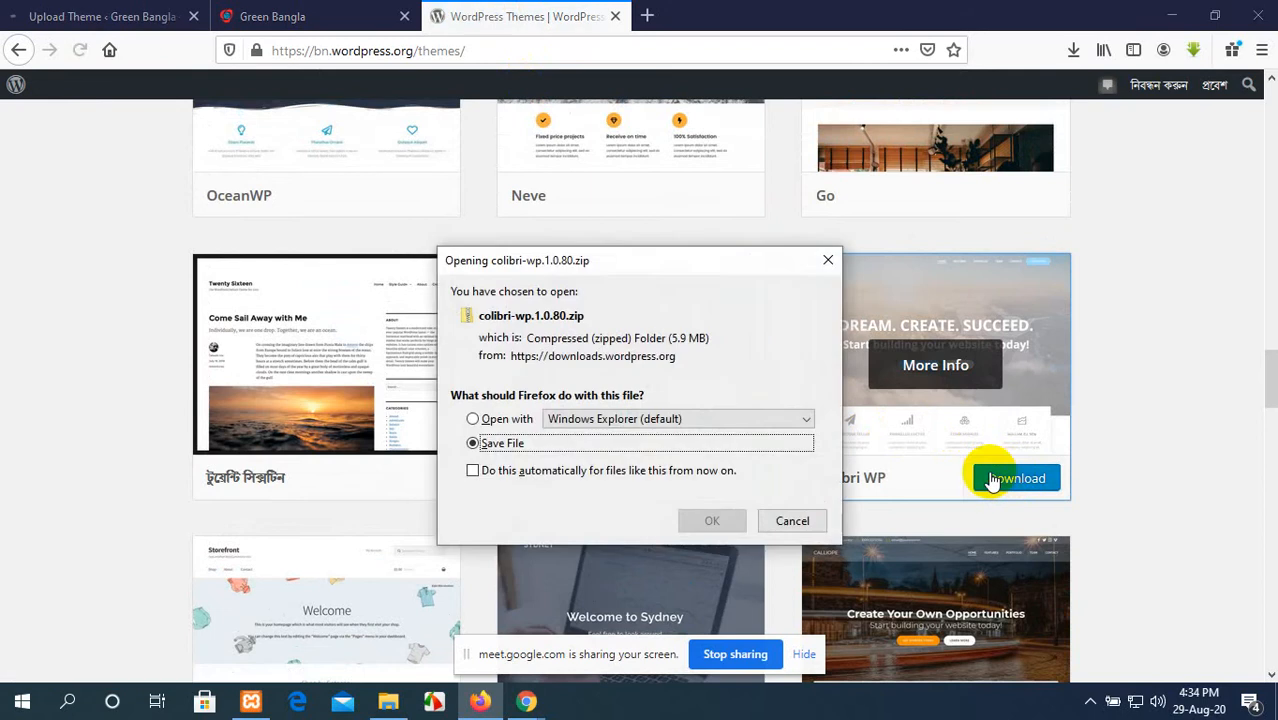
pyautogui.click(702, 523)
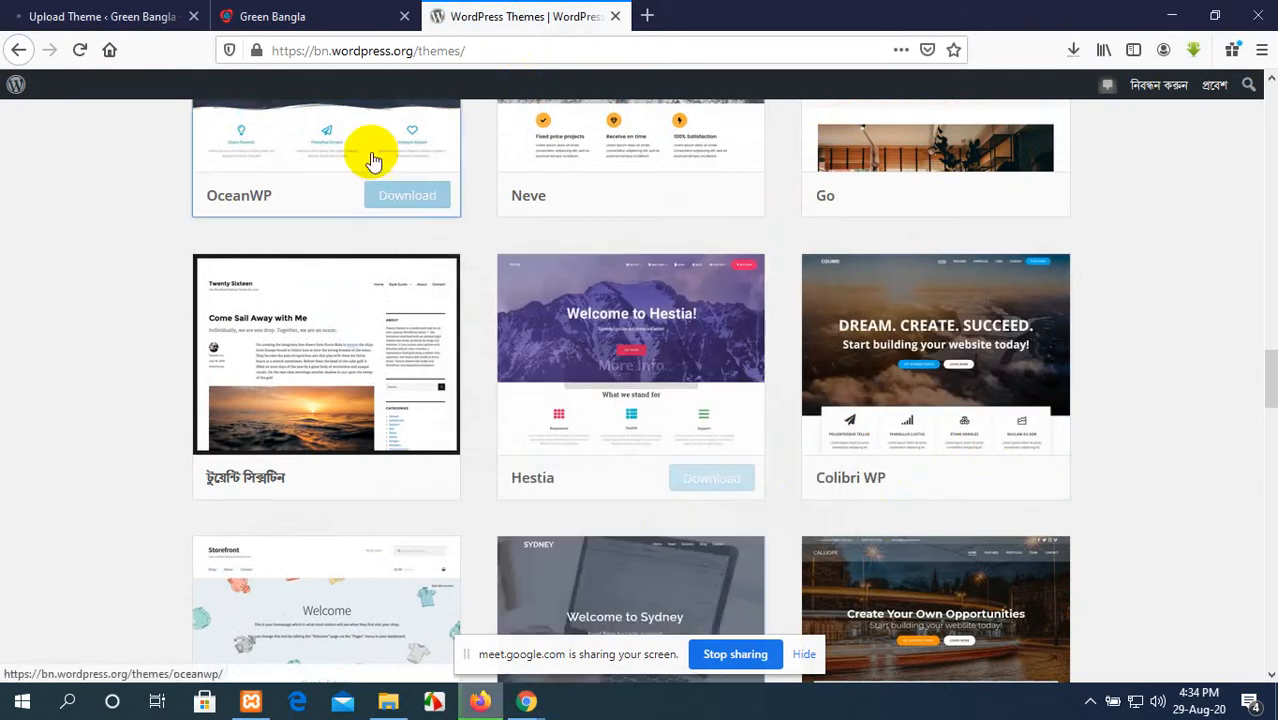
# Step: Check the progress of the Newsberg installation and look for colibri-wp.1.0.80.zip in the recent downloads
pyautogui.click(100, 17)
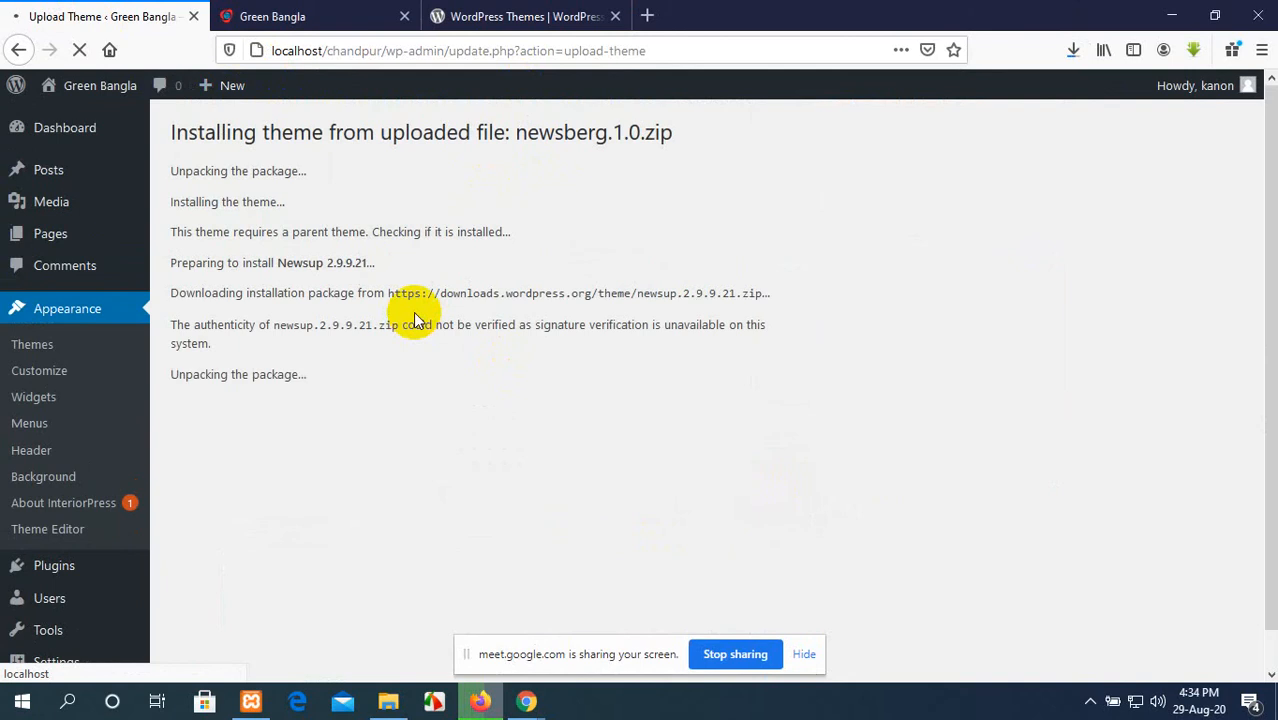
pyautogui.click(313, 10)
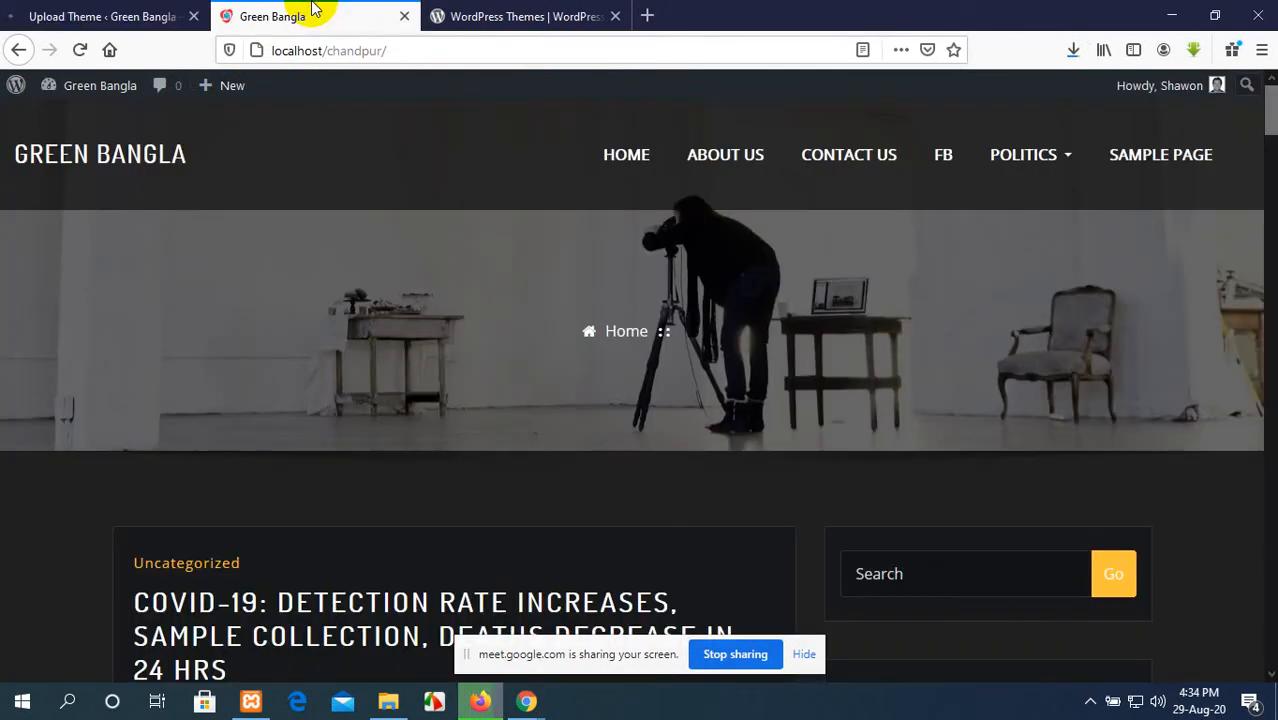
pyautogui.click(517, 16)
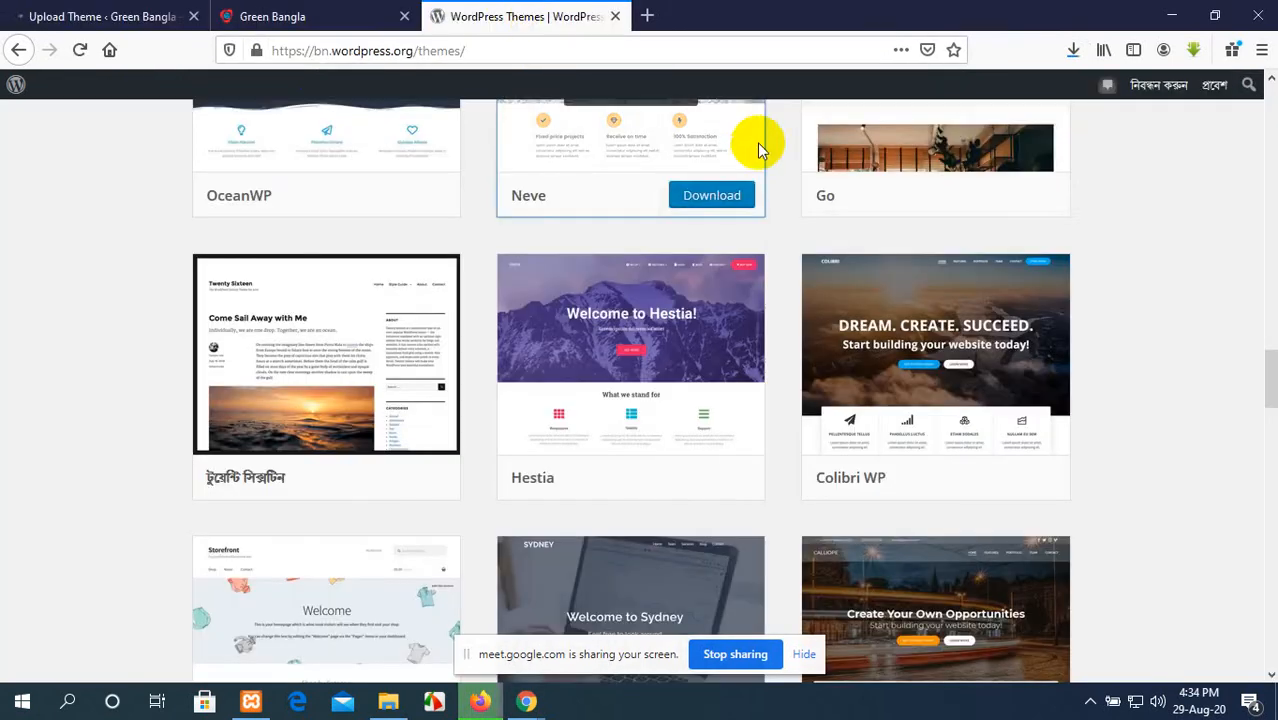
pyautogui.click(1072, 49)
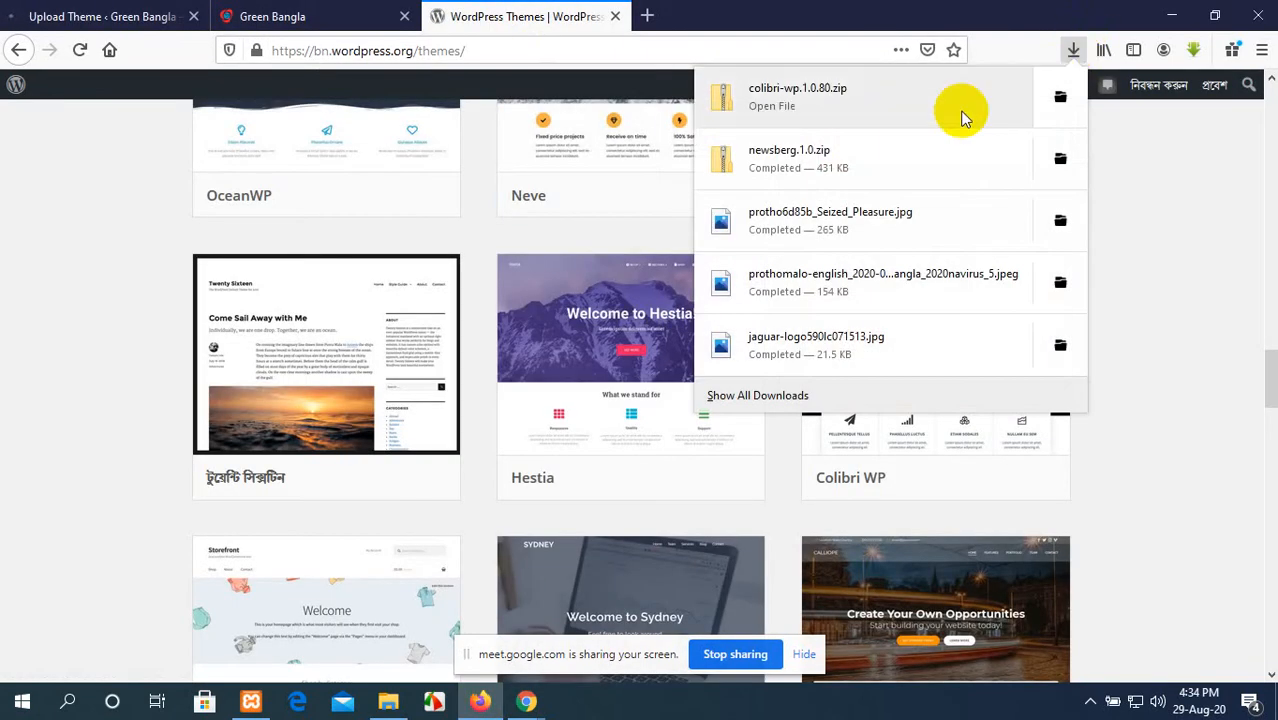
# Step: Minimise Firefox to reach the desktop and refresh it
pyautogui.click(1172, 14)
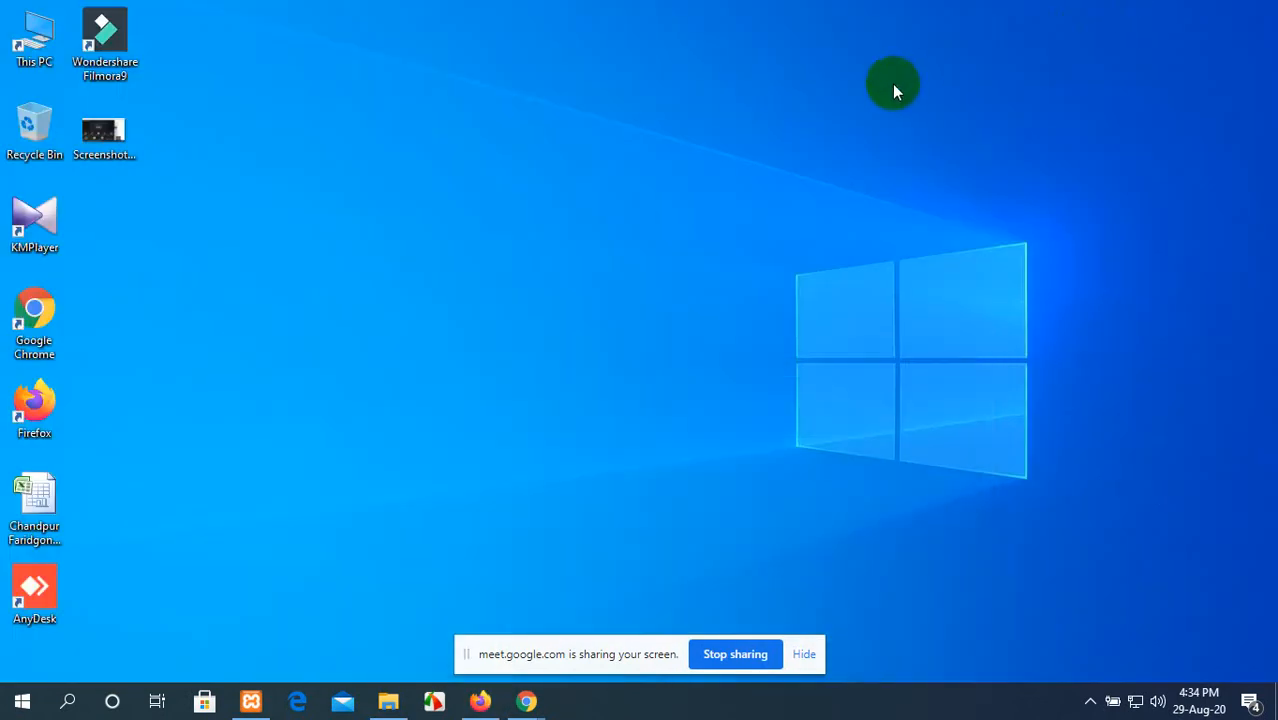
pyautogui.rightClick(893, 88)
pyautogui.click(930, 131)
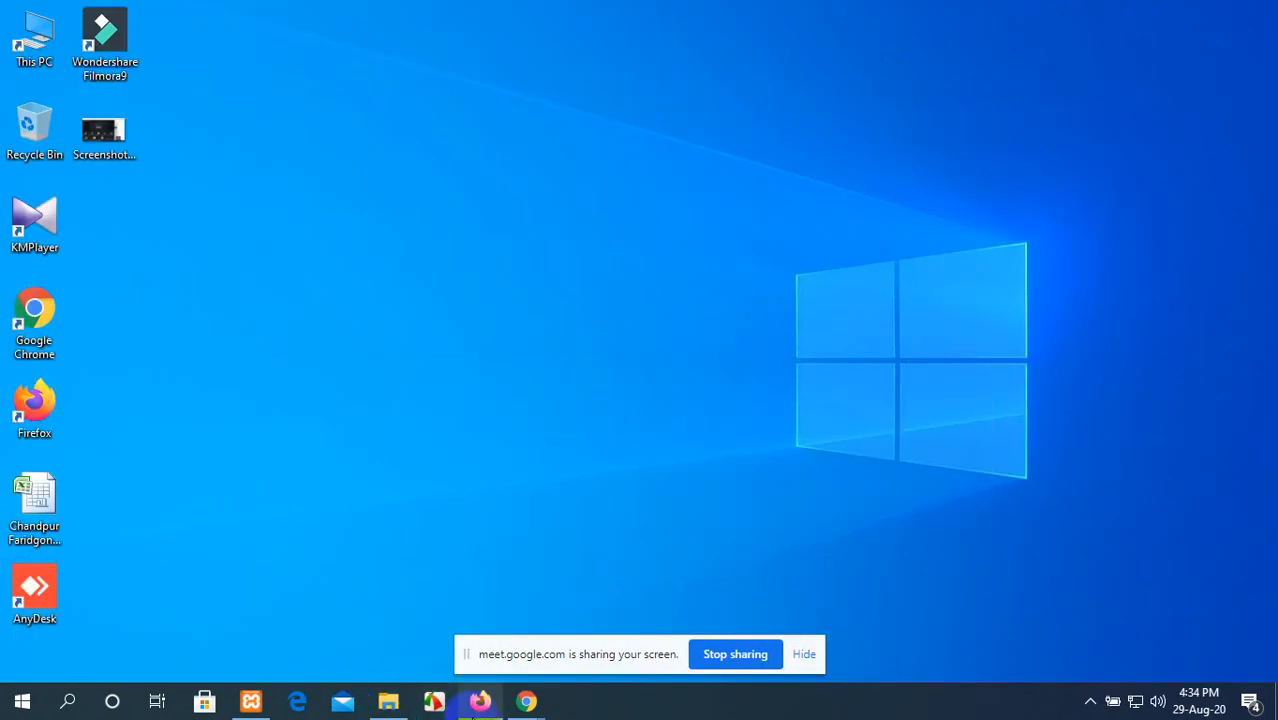
pyautogui.click(480, 701)
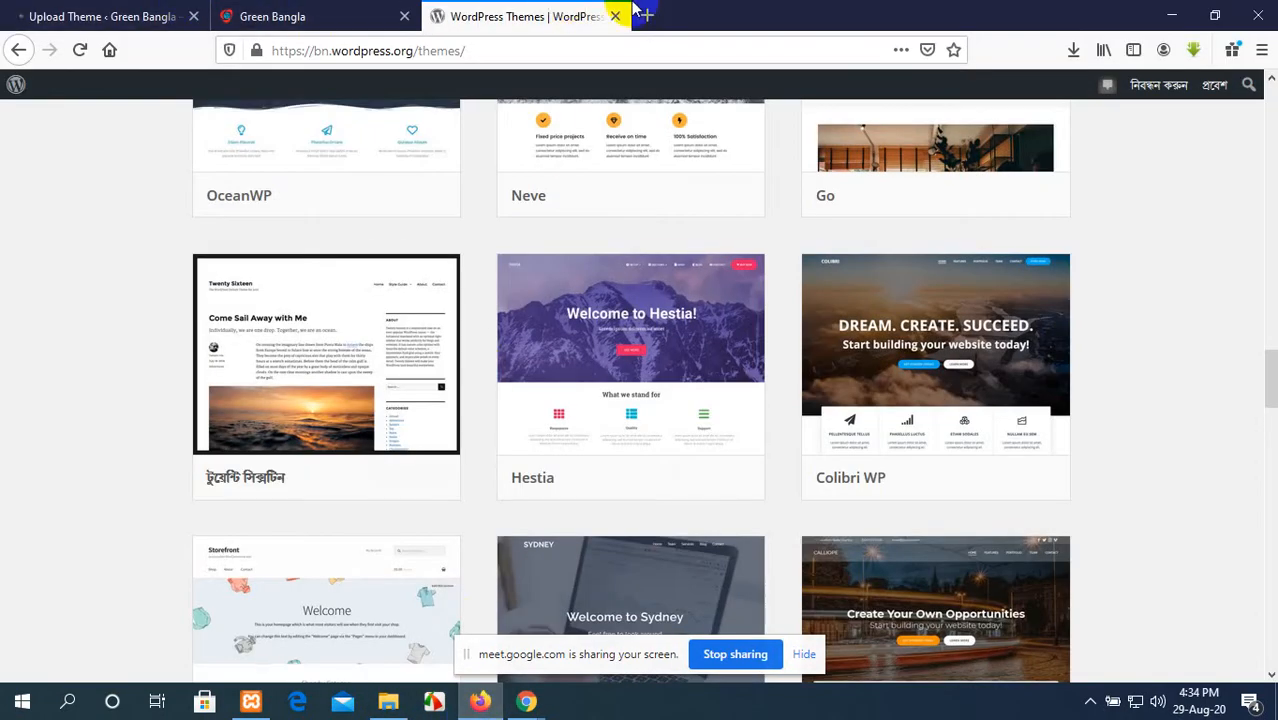
pyautogui.click(1172, 14)
# Step: Switch to File Explorer, return to Downloads, and extract colibri-wp.1.0.80.zip into a colibri-wp.1.0.80 folder there
pyautogui.click(50, 36)
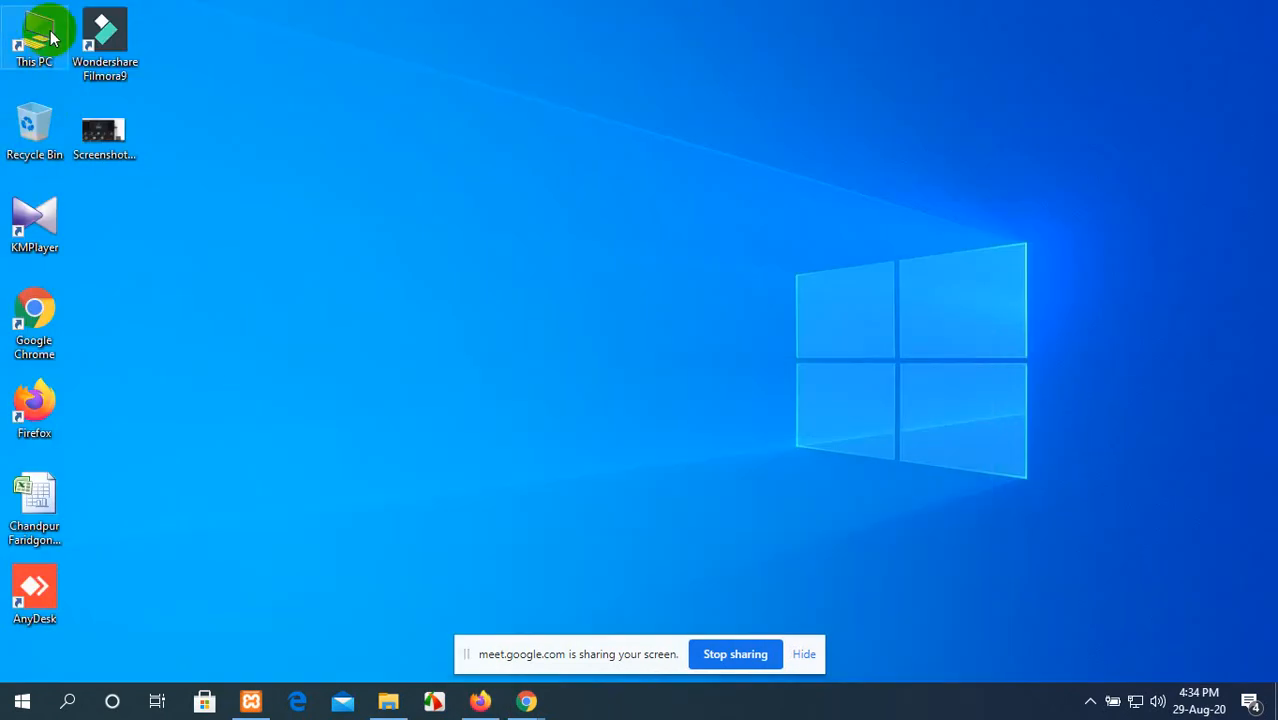
pyautogui.click(388, 701)
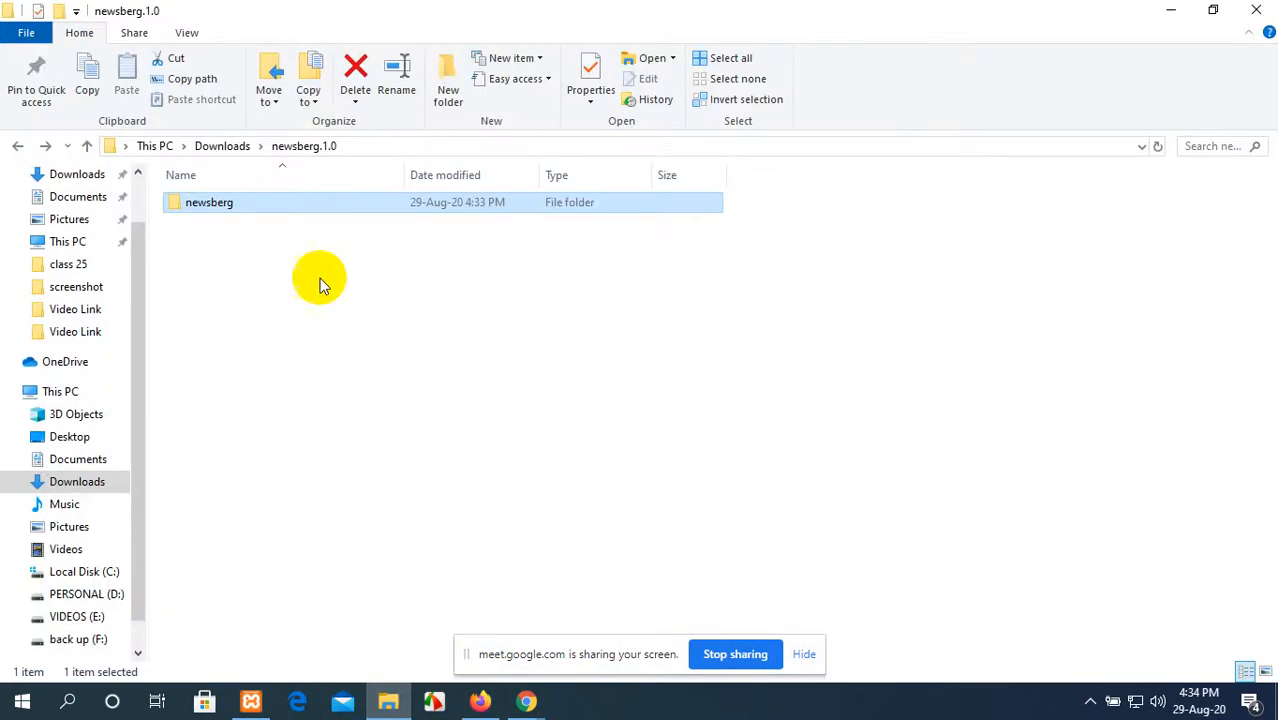
pyautogui.click(15, 145)
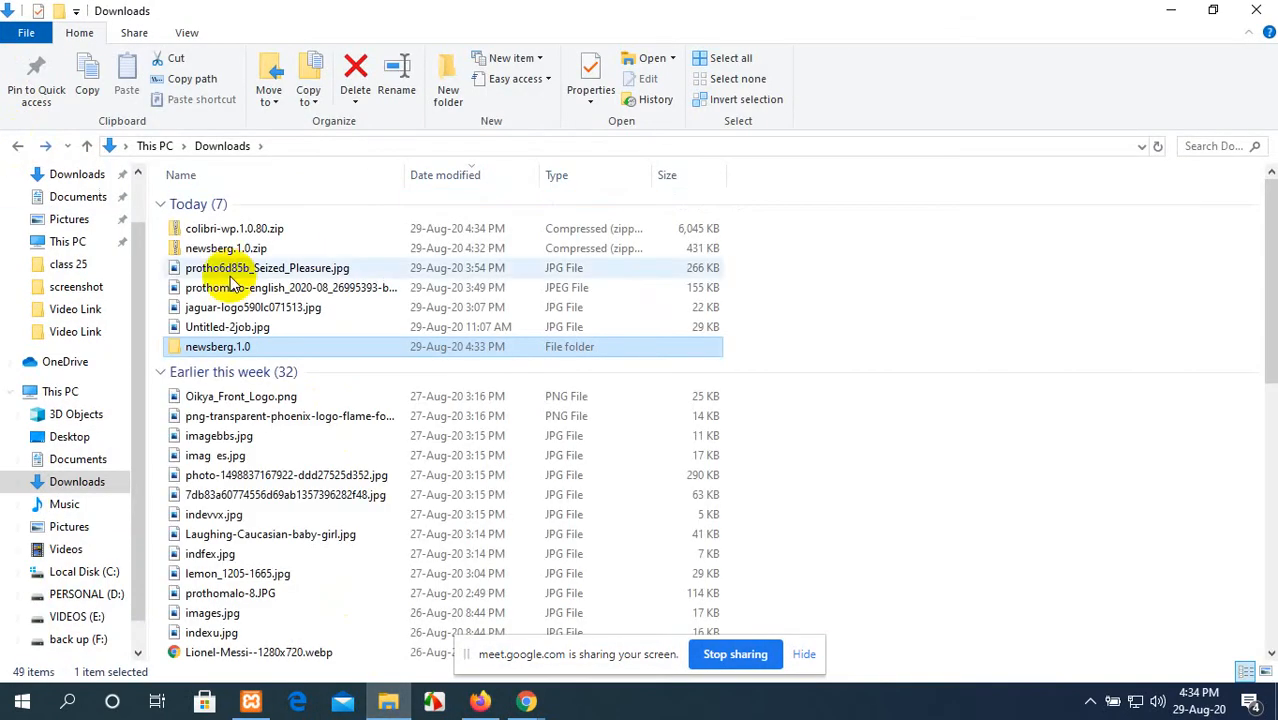
pyautogui.click(245, 229)
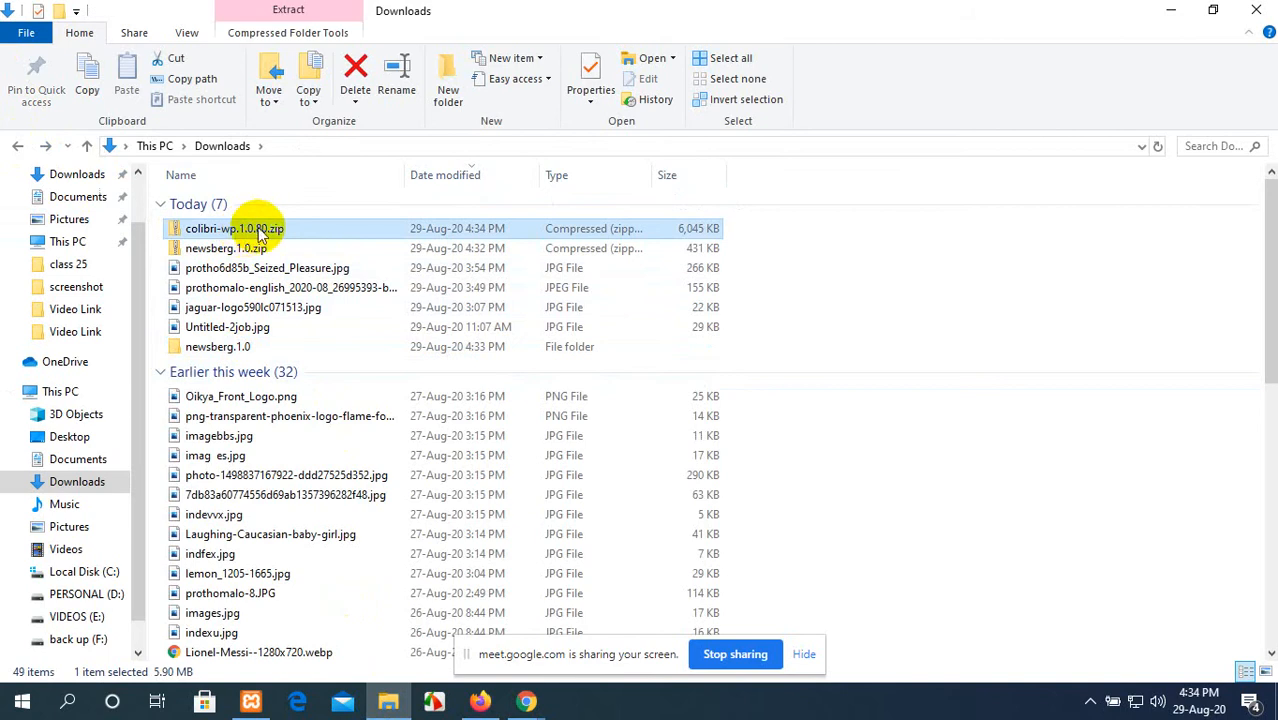
pyautogui.rightClick(262, 233)
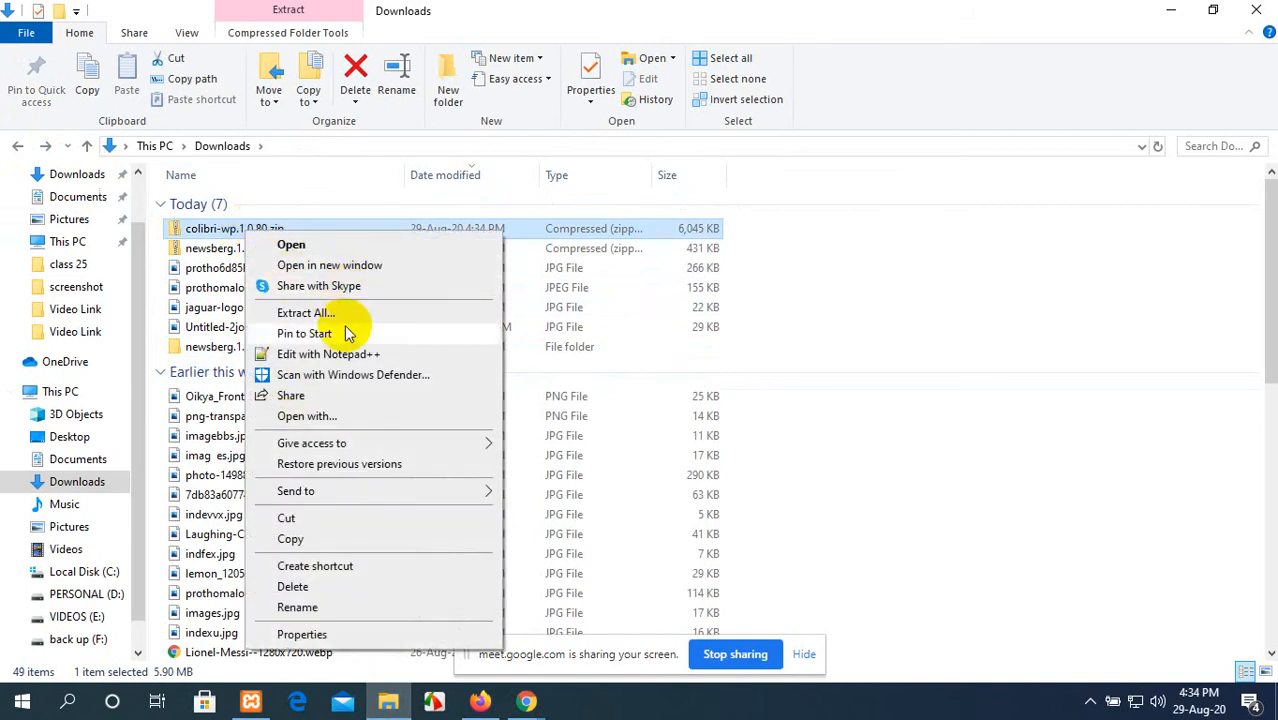
pyautogui.click(310, 313)
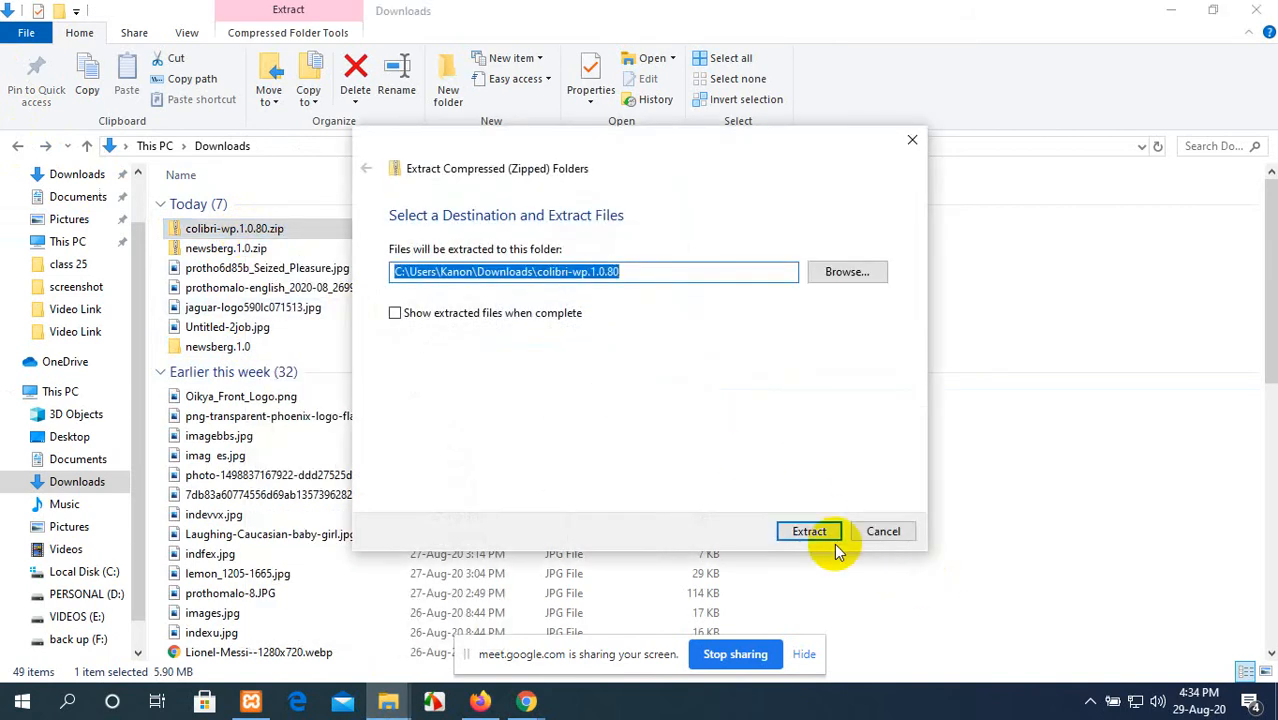
pyautogui.click(836, 546)
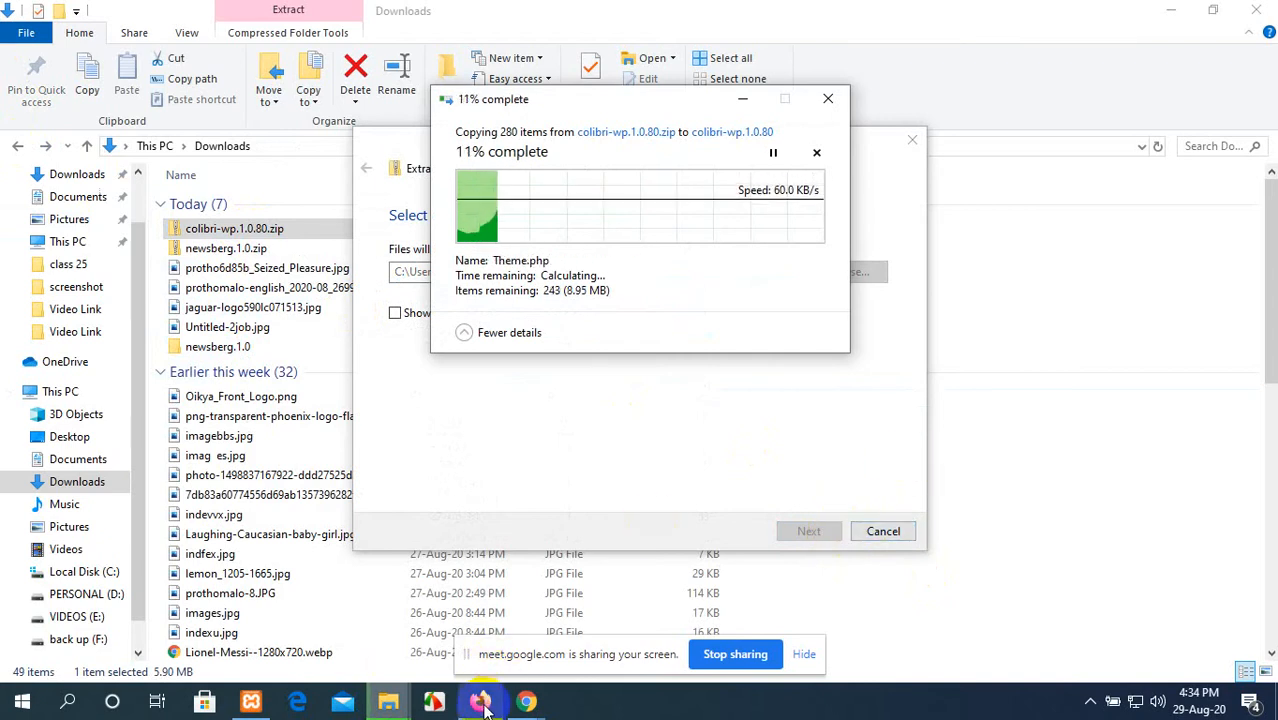
# Step: Switch back to Firefox, check the Newsberg installation page, and look through the site's installed themes
pyautogui.moveTo(484, 705)
pyautogui.click(475, 590)
pyautogui.click(80, 12)
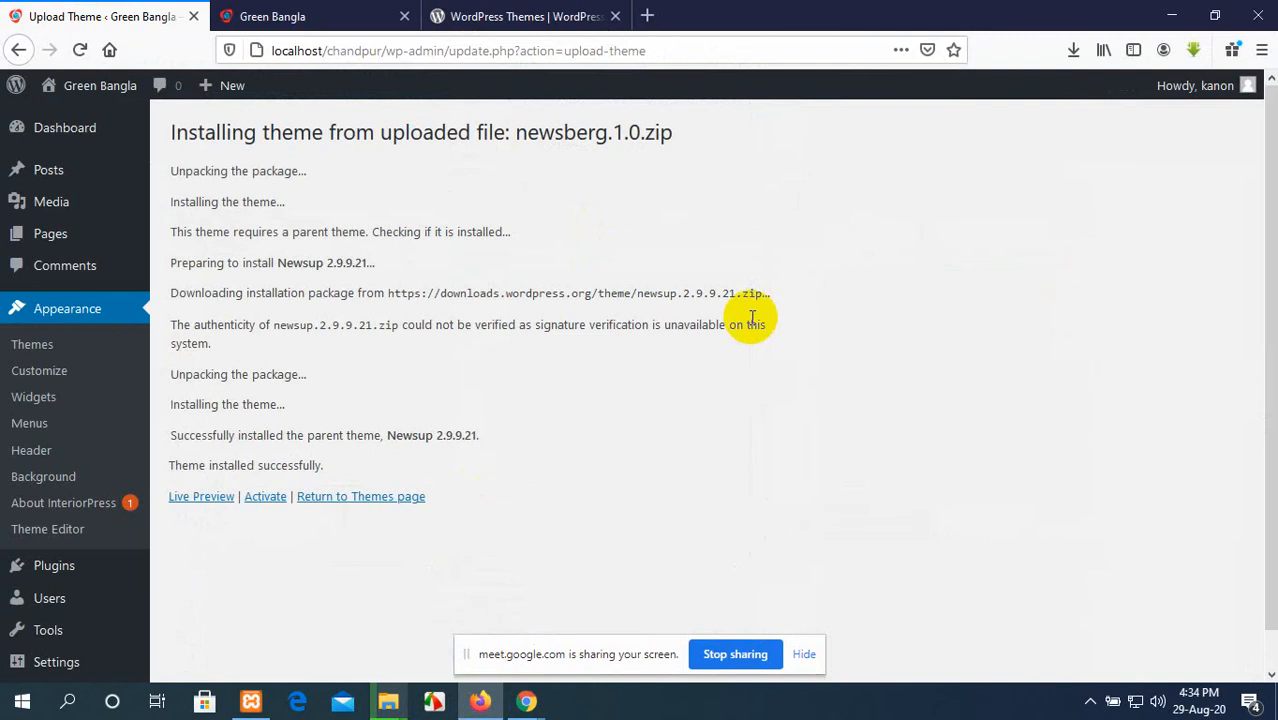
pyautogui.moveTo(63, 143)
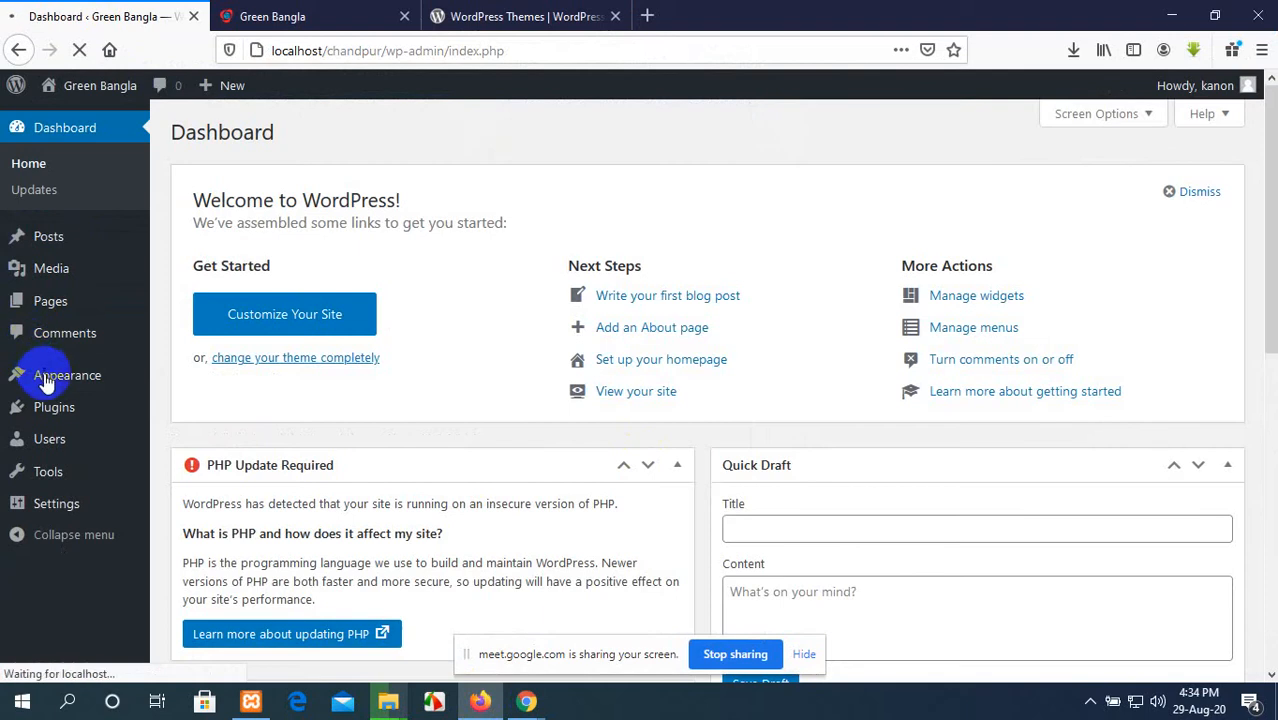
pyautogui.moveTo(57, 380)
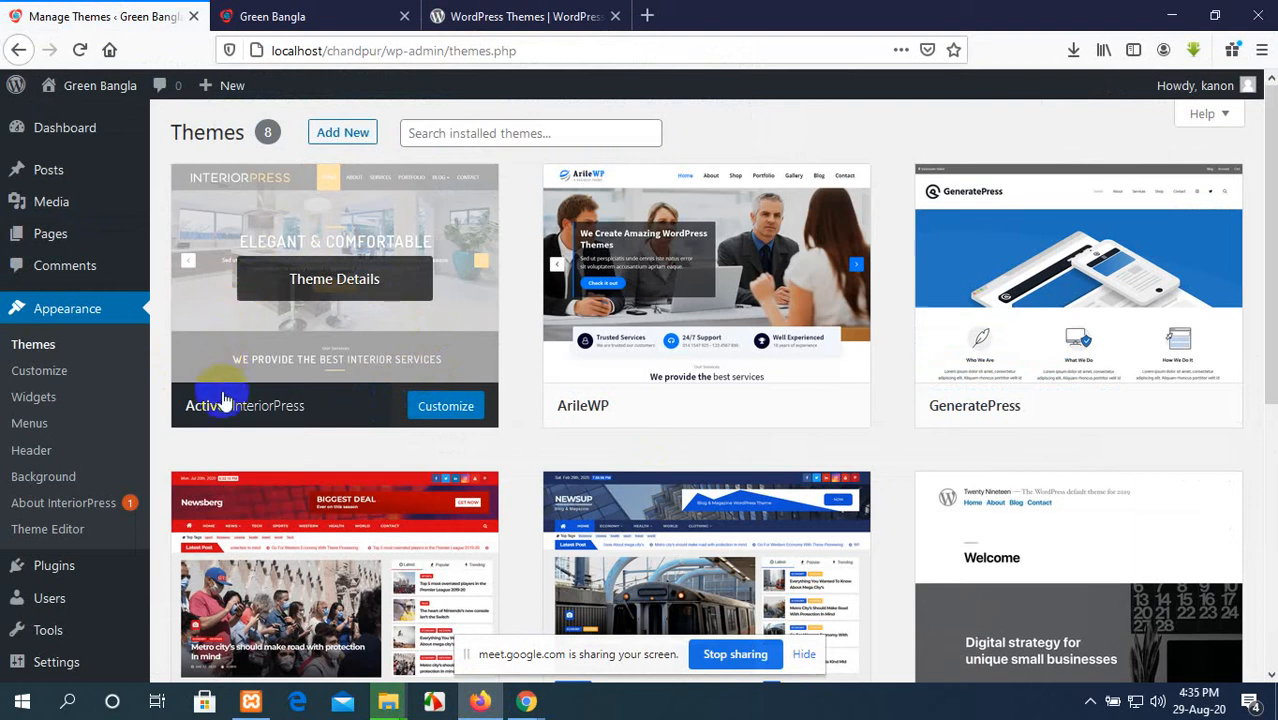
pyautogui.scroll(-3, 700, 462)
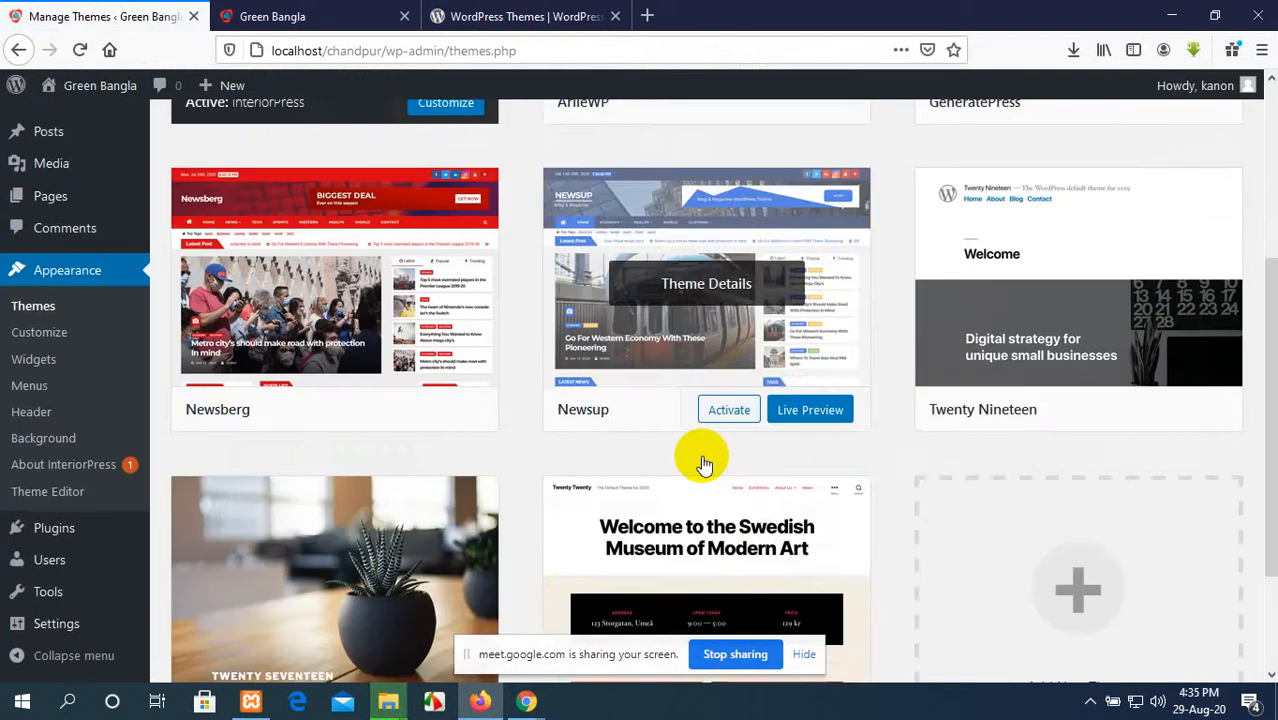
# Step: Activate the installed Newsberg theme and reload the Green Bangla site's front page
pyautogui.scroll(-2, 704, 462)
pyautogui.scroll(3, 242, 366)
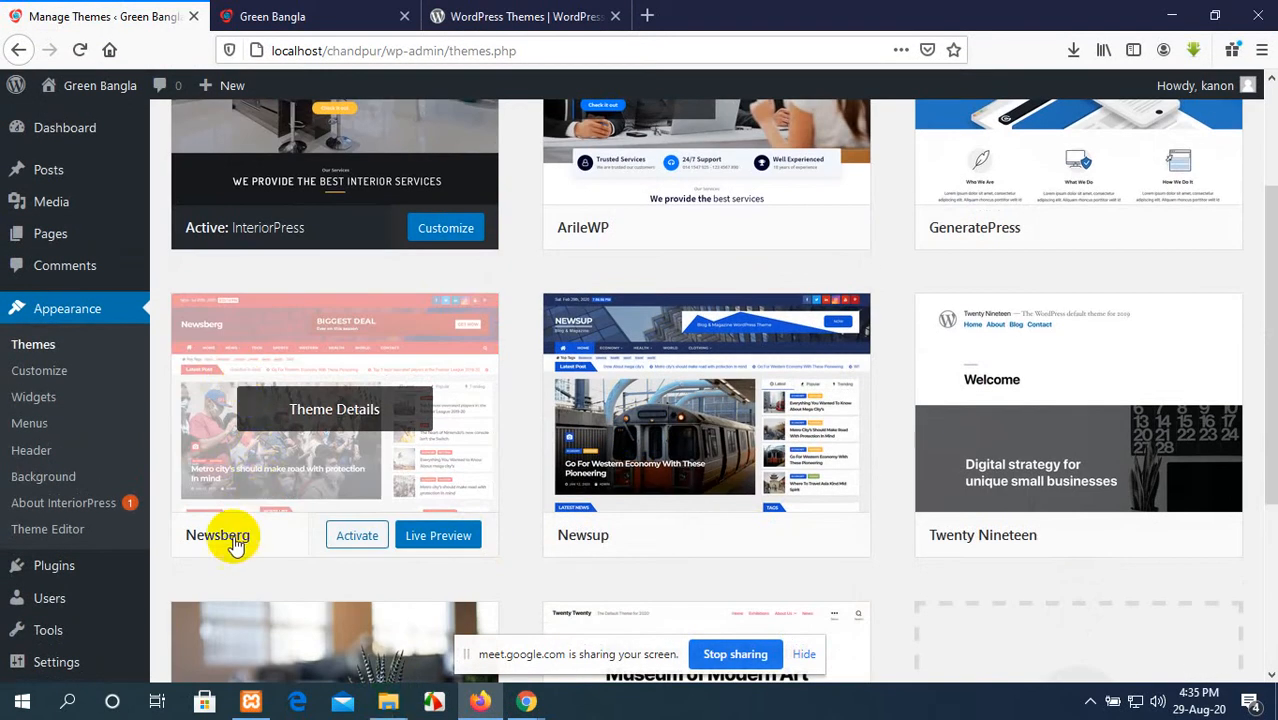
pyautogui.click(362, 537)
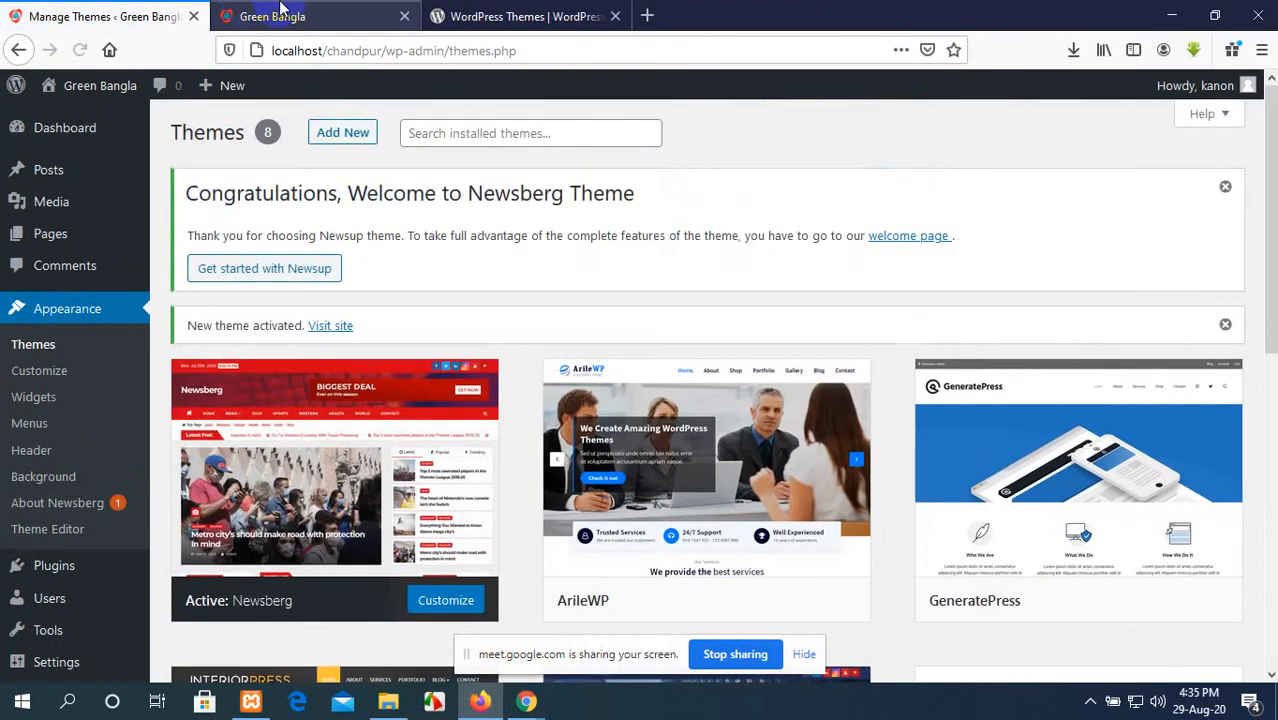
pyautogui.click(255, 14)
pyautogui.click(80, 50)
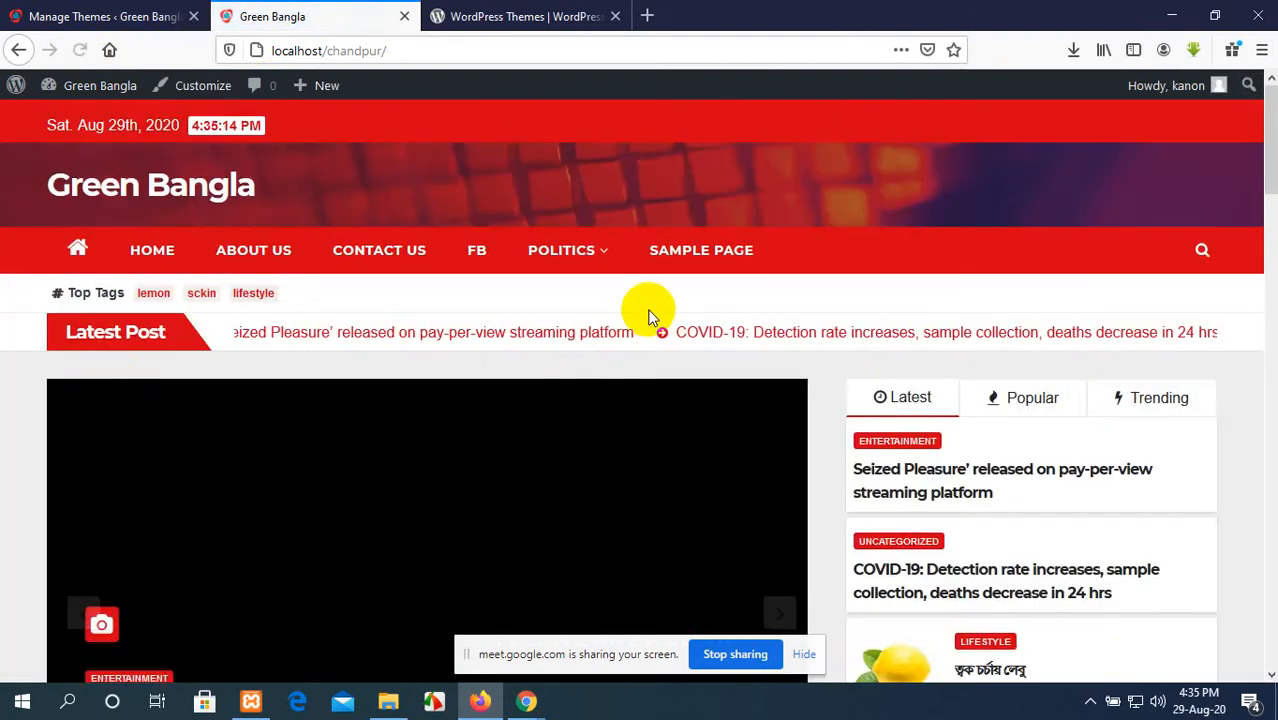
# Step: Examine the Green Bangla homepage in the Newsberg theme, including its news slider, sidebar and You Missed section
pyautogui.scroll(-1, 664, 308)
pyautogui.scroll(-5, 665, 308)
pyautogui.scroll(3, 665, 308)
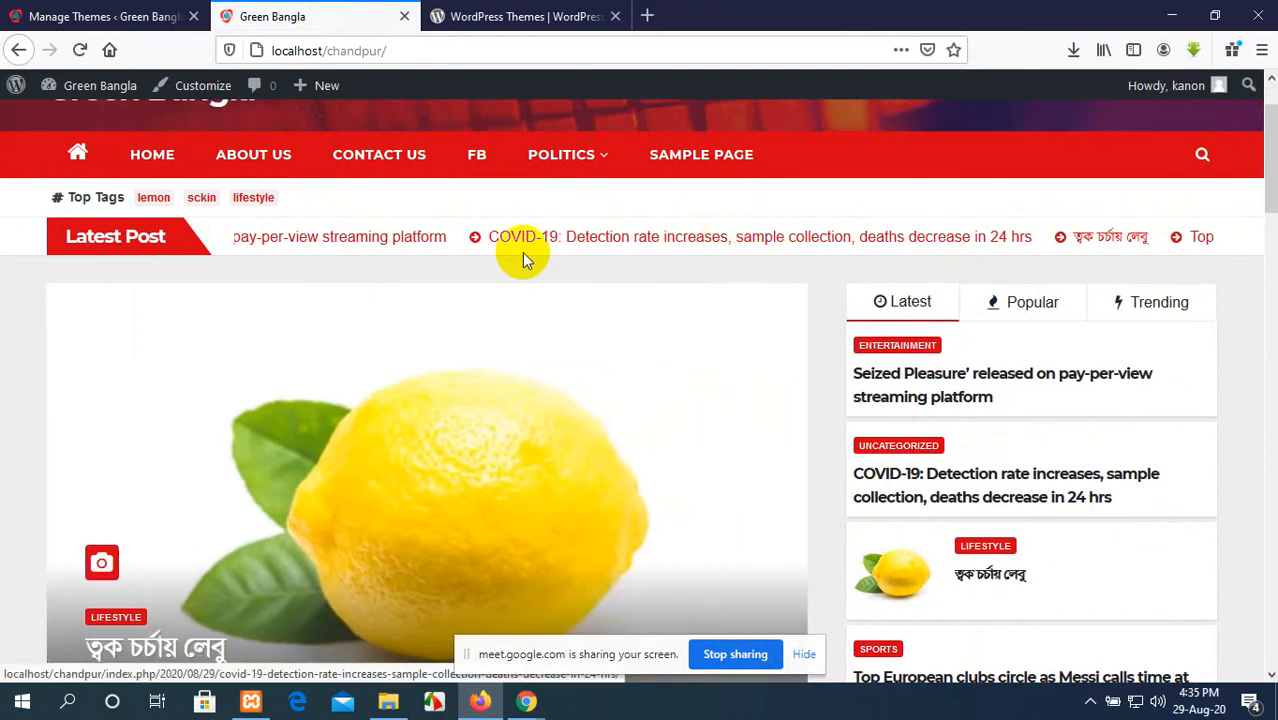
pyautogui.scroll(-3, 524, 259)
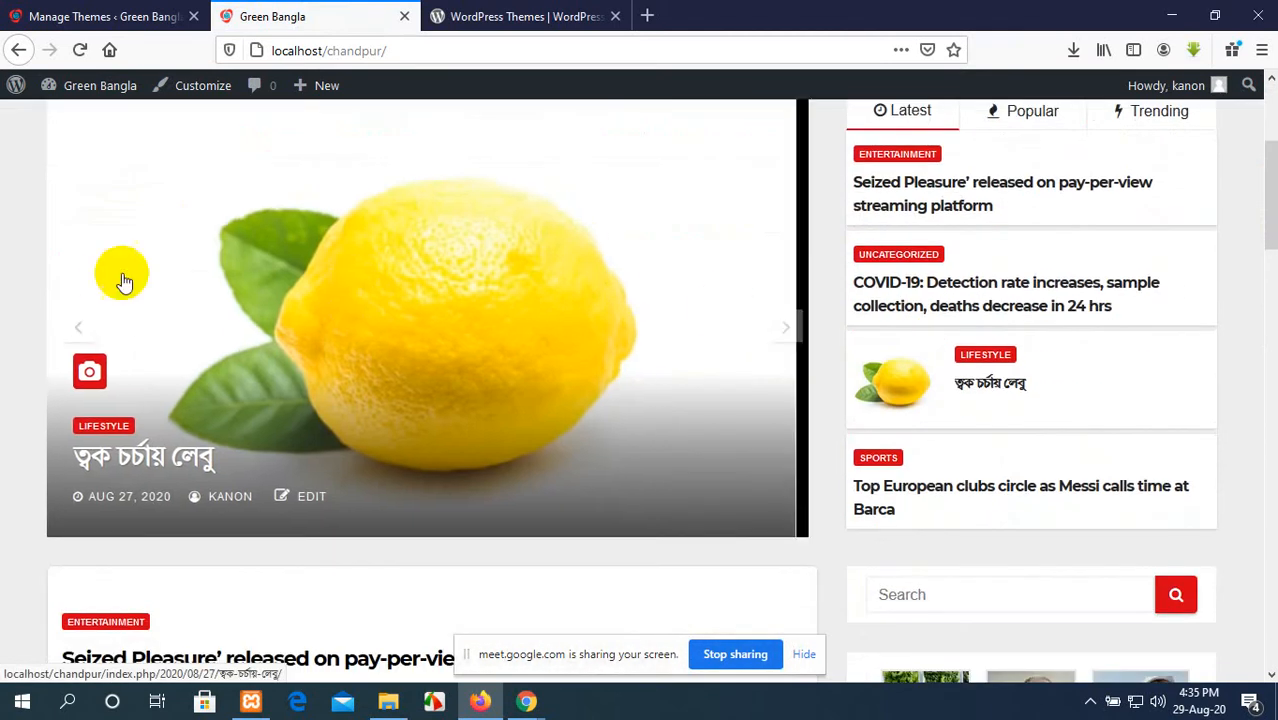
pyautogui.scroll(3, 611, 314)
pyautogui.scroll(1, 614, 318)
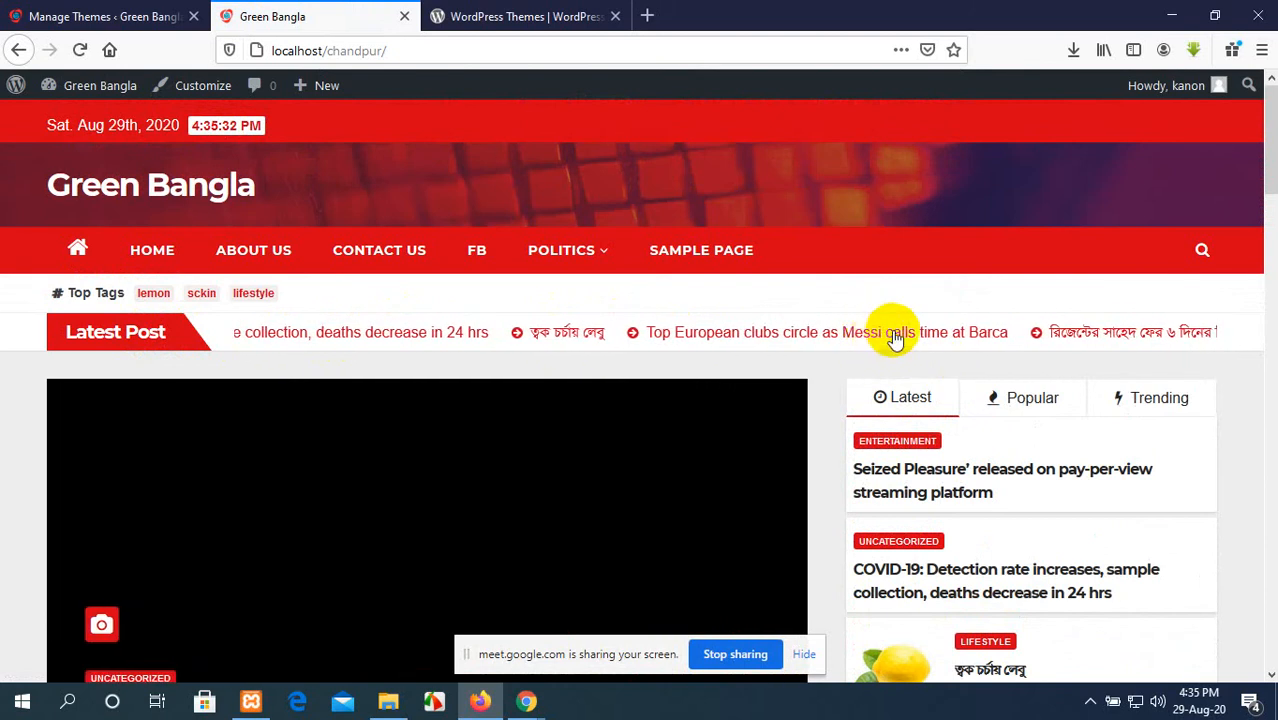
pyautogui.scroll(-3, 1010, 600)
pyautogui.scroll(-12, 1003, 584)
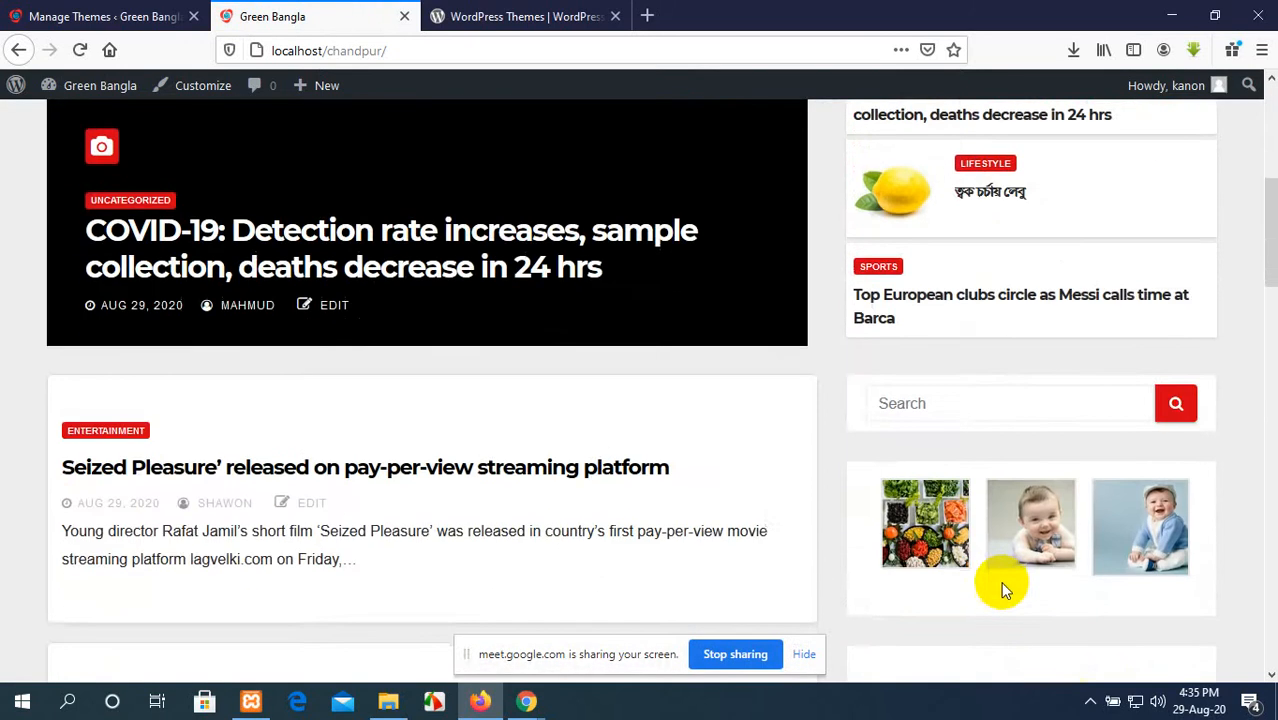
pyautogui.scroll(-5, 924, 549)
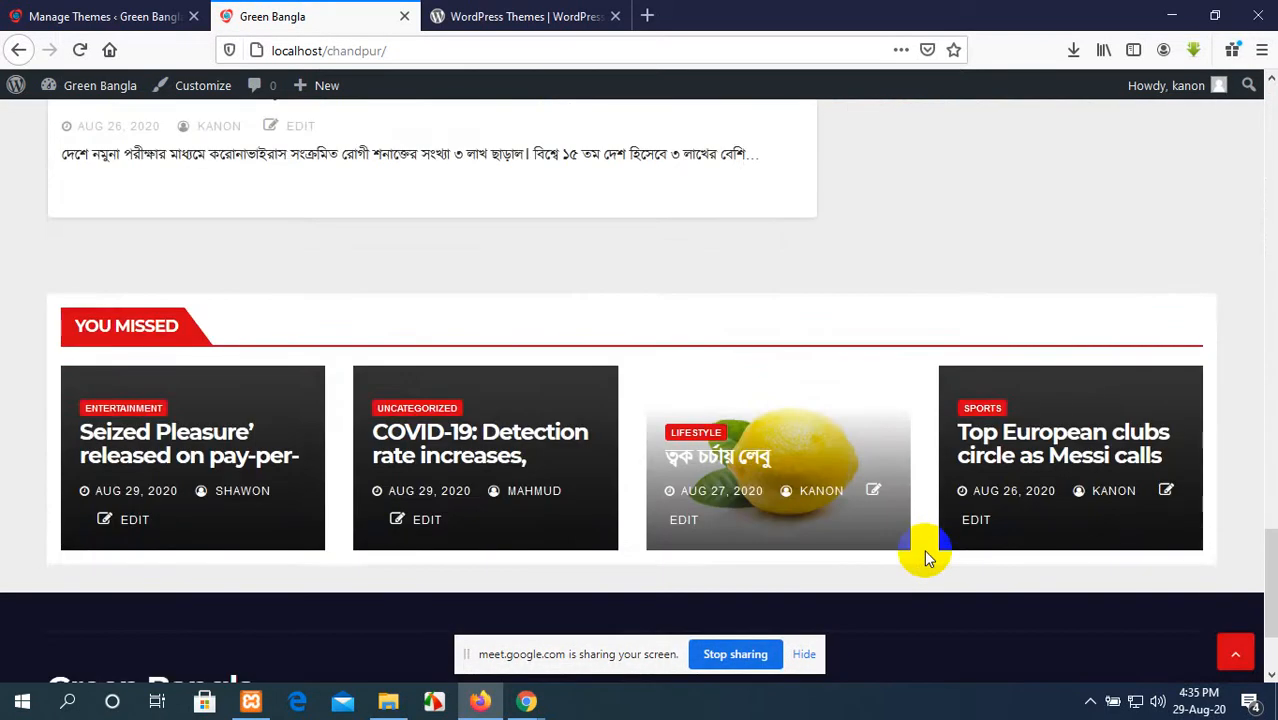
pyautogui.scroll(15, 924, 549)
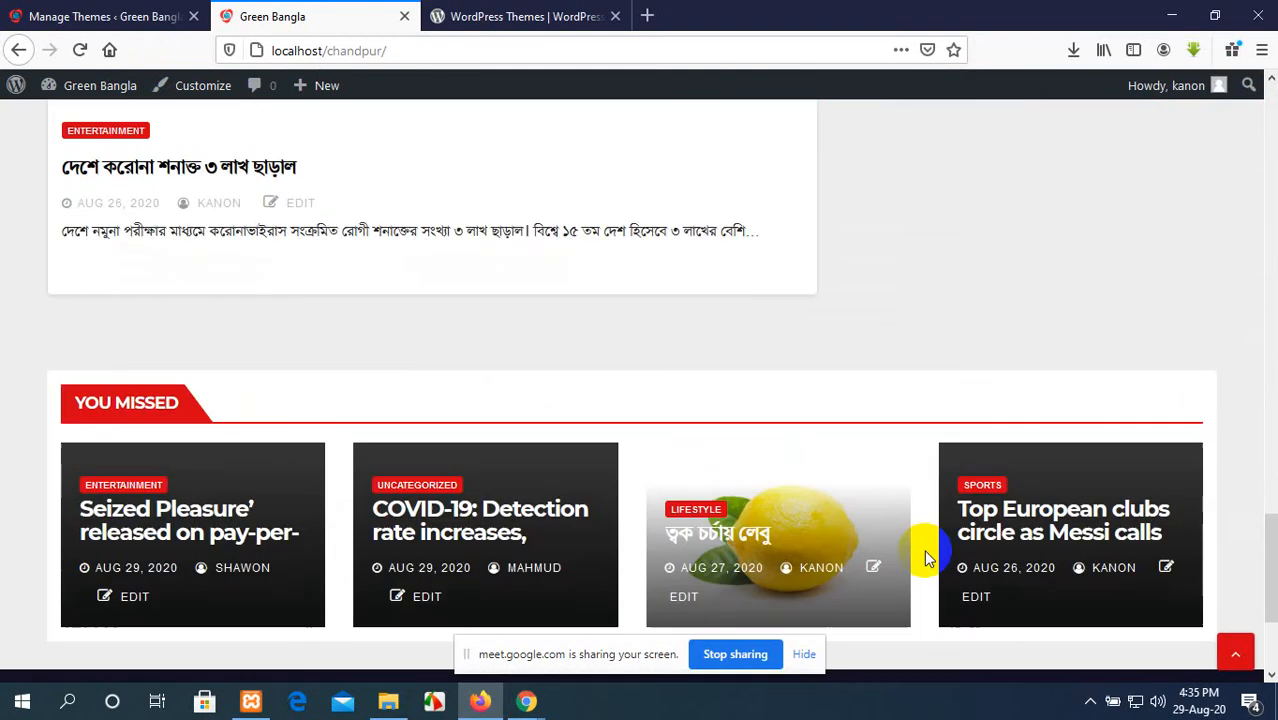
pyautogui.scroll(1, 928, 560)
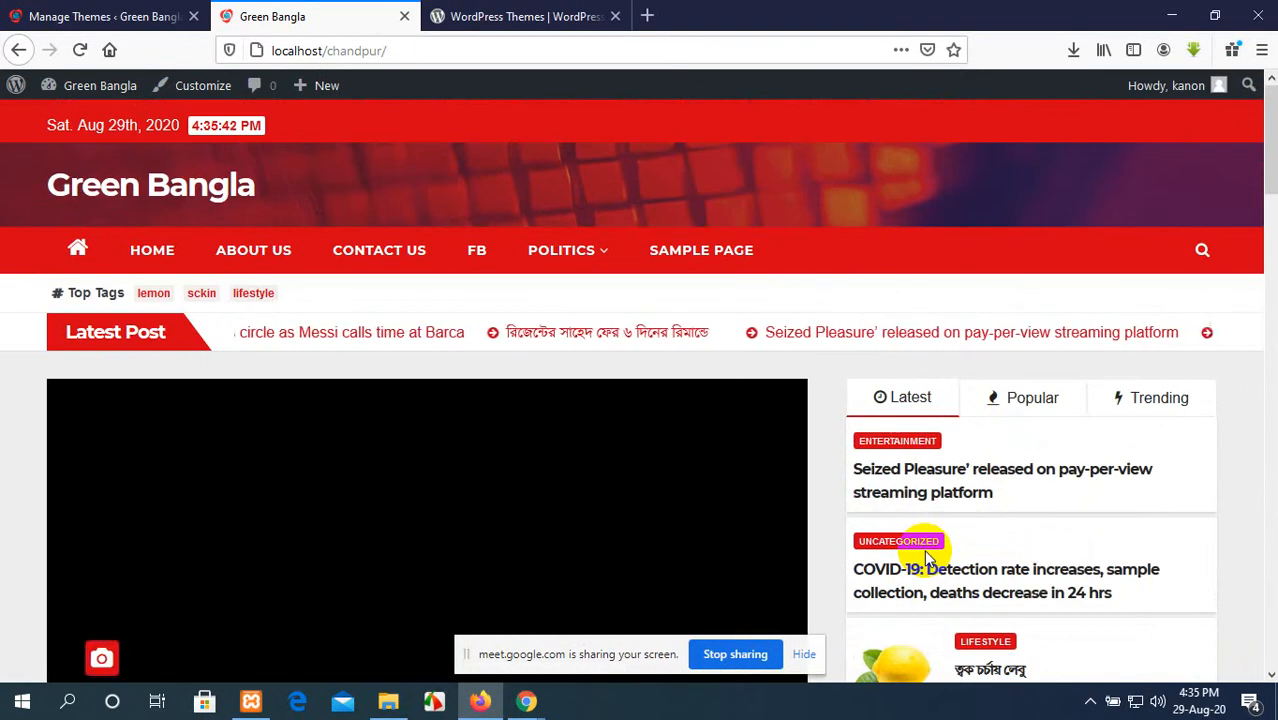
# Step: Compare the Newsberg preview on the Themes page with the live homepage's header and slider, and return to the Themes page
pyautogui.click(85, 10)
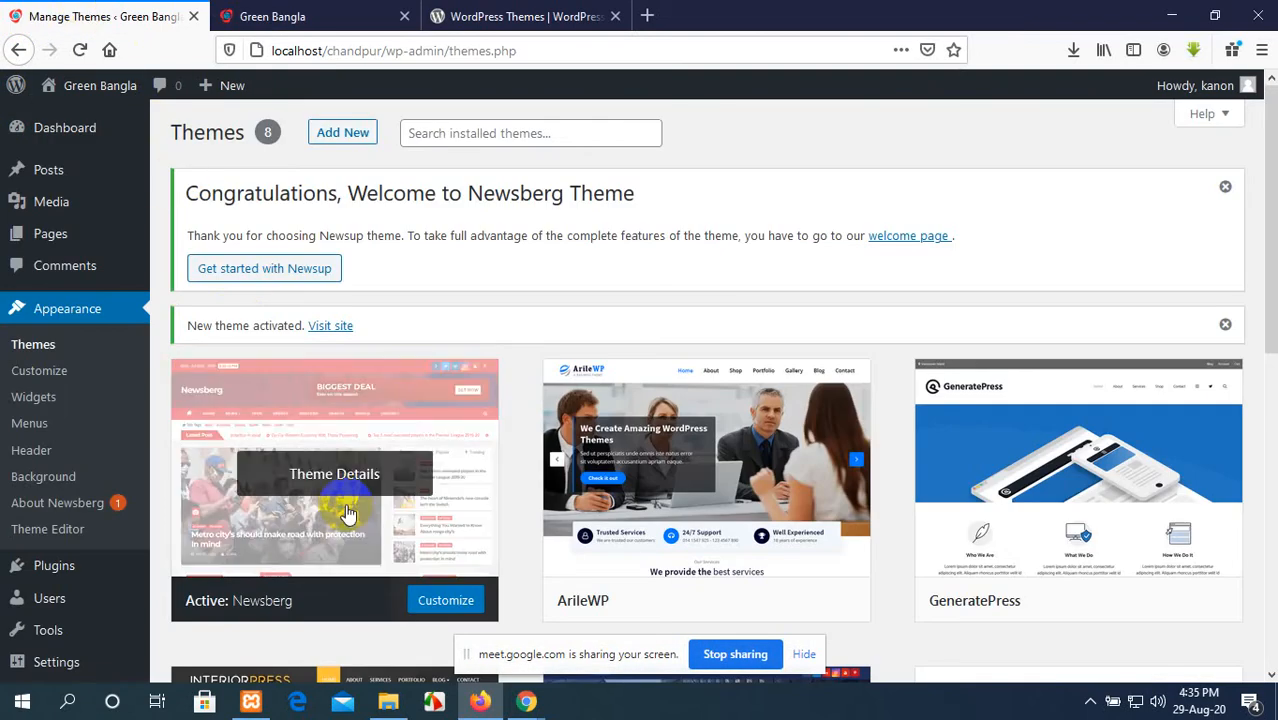
pyautogui.click(322, 14)
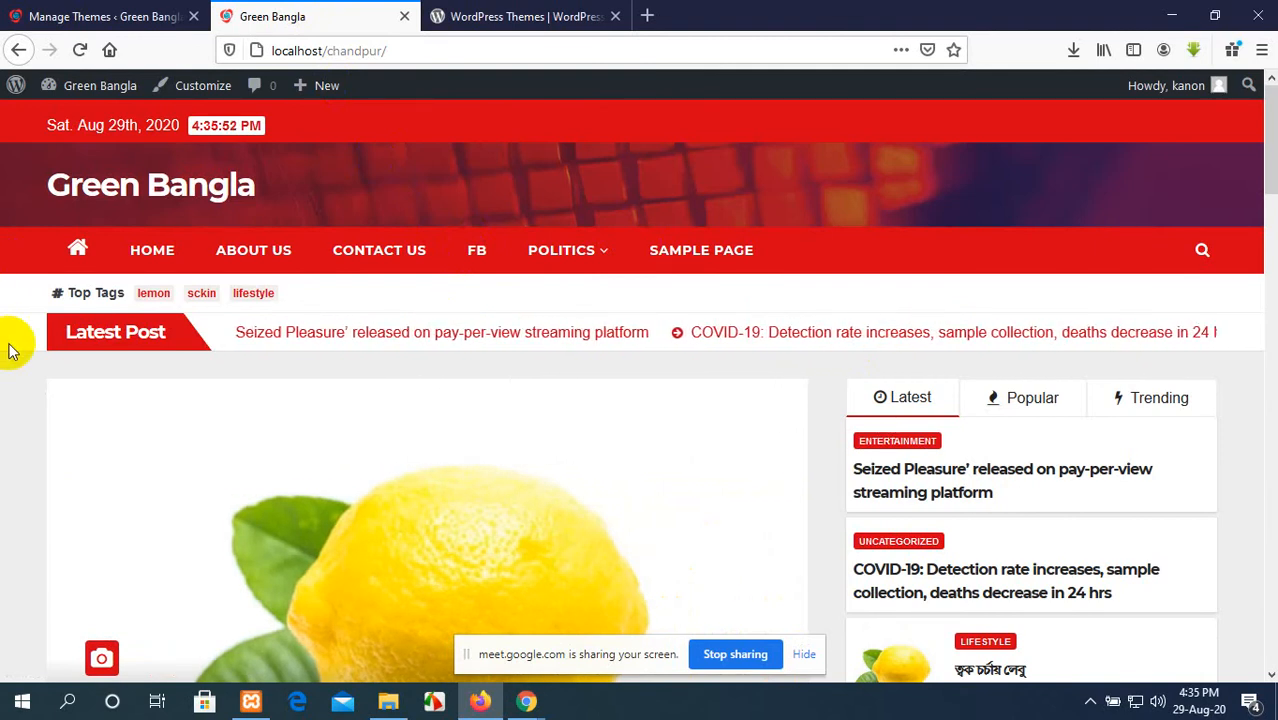
pyautogui.scroll(-3, 75, 490)
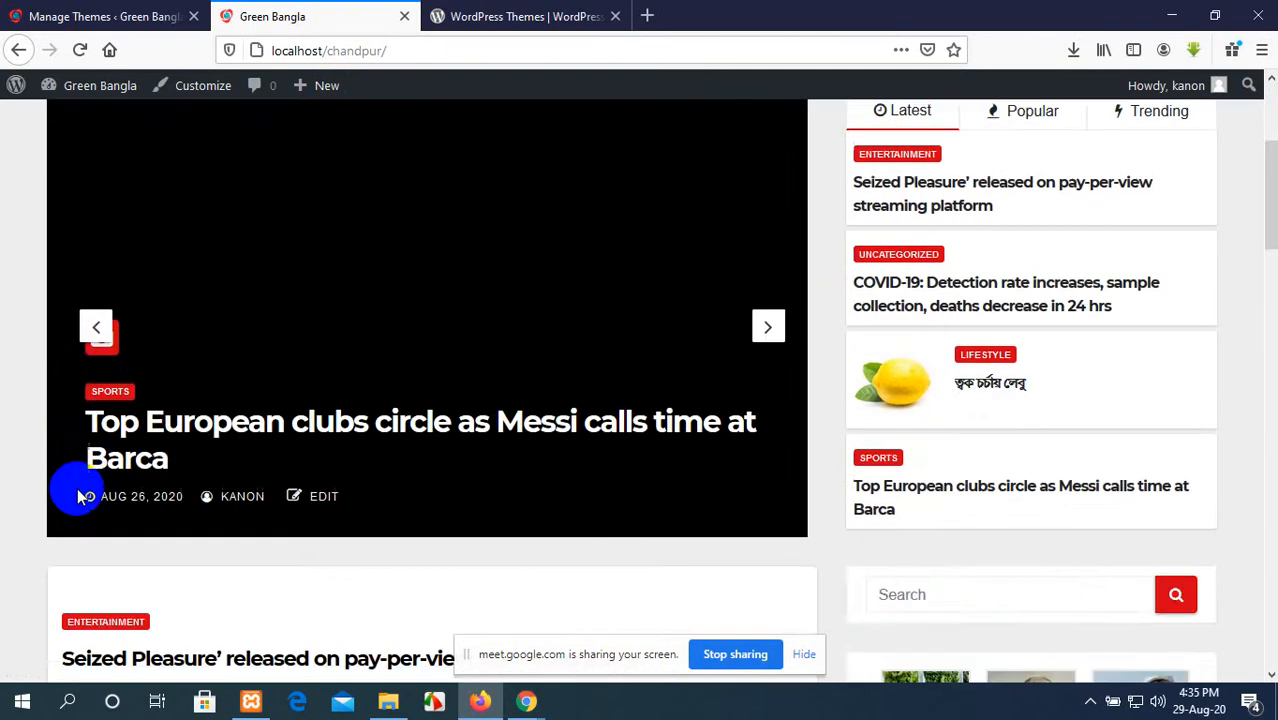
pyautogui.scroll(1, 85, 465)
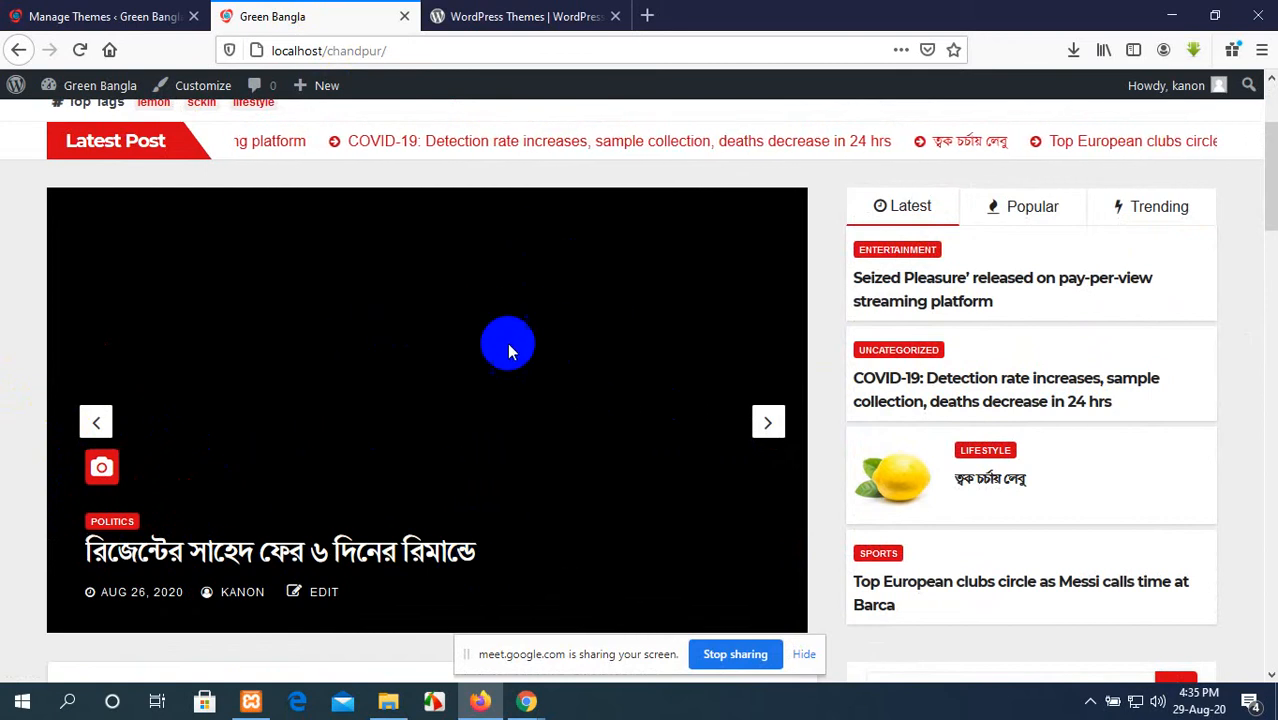
pyautogui.scroll(-2, 616, 441)
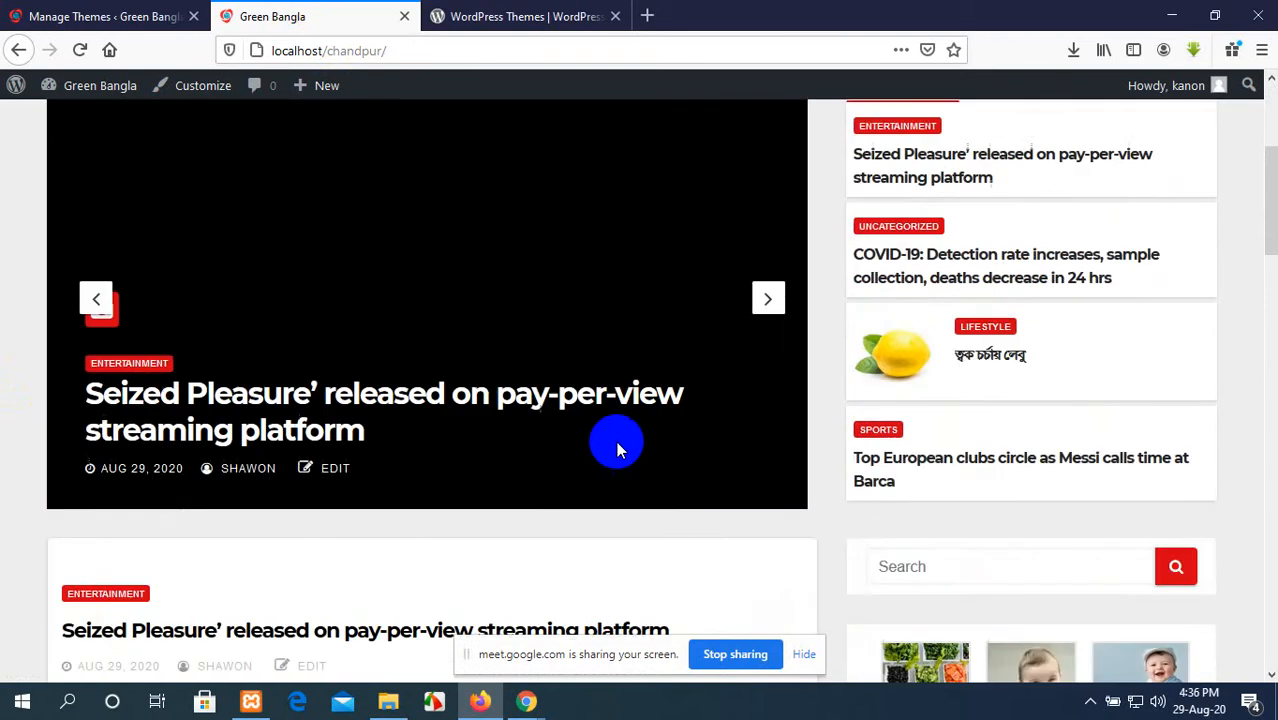
pyautogui.scroll(4, 616, 441)
pyautogui.click(155, 14)
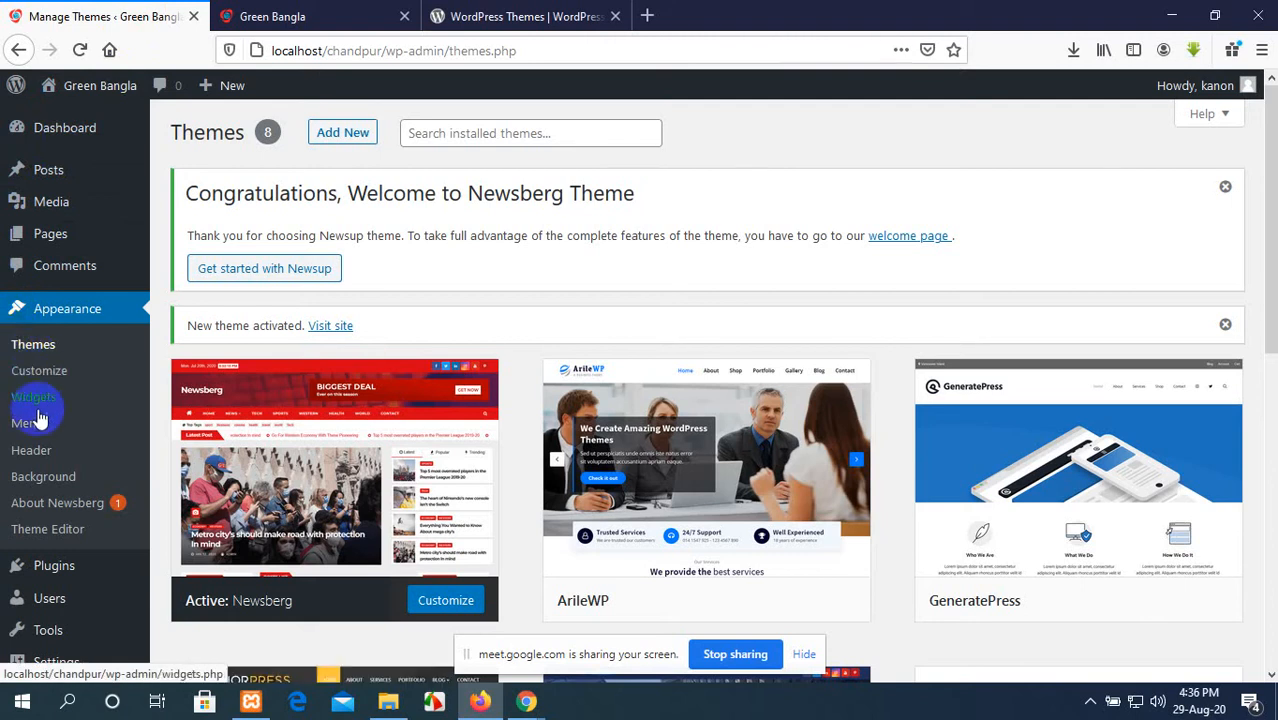
# Step: Review the Appearance options for the active theme and read through the About Newsberg page
pyautogui.scroll(-4, 33, 450)
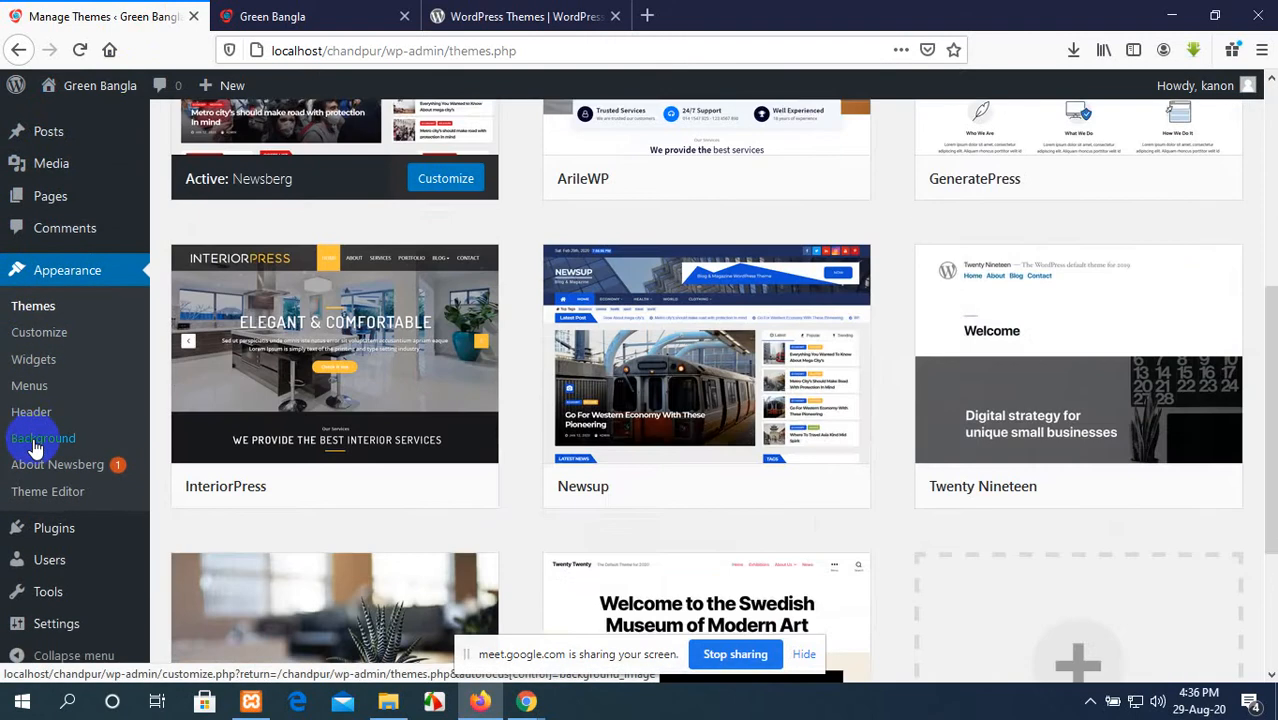
pyautogui.scroll(4, 10, 645)
pyautogui.moveTo(5, 625)
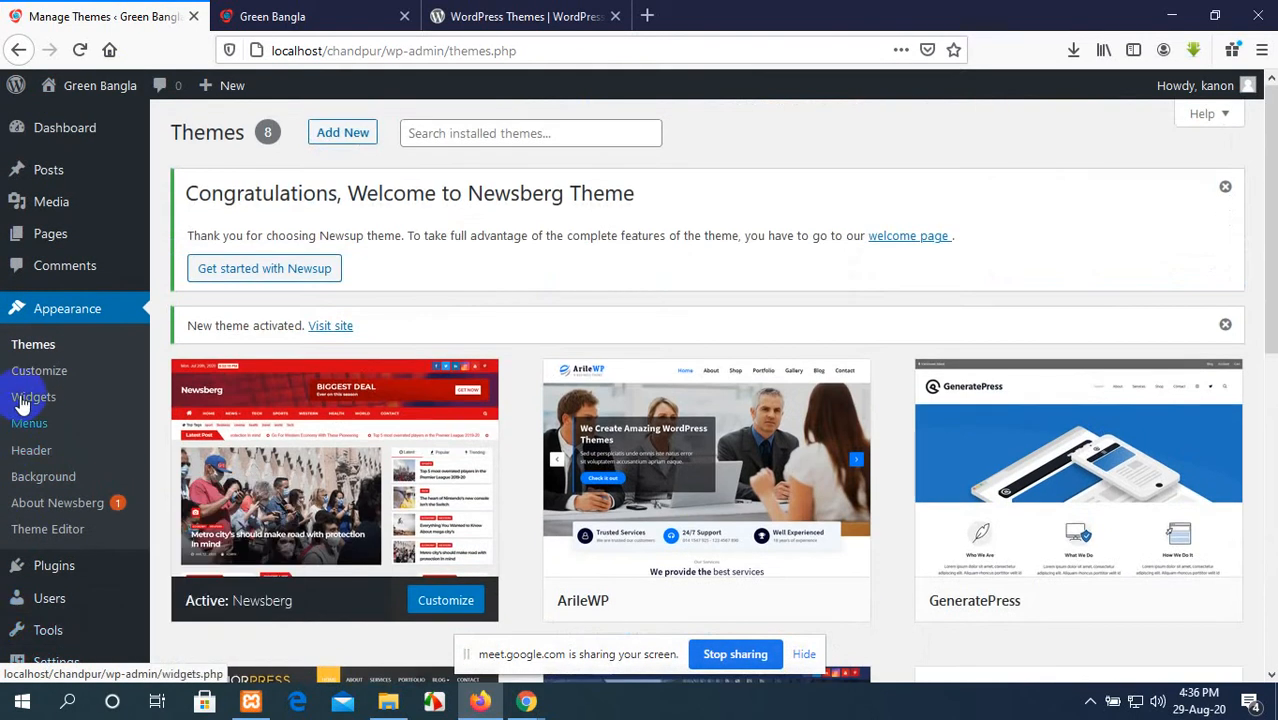
pyautogui.click(45, 513)
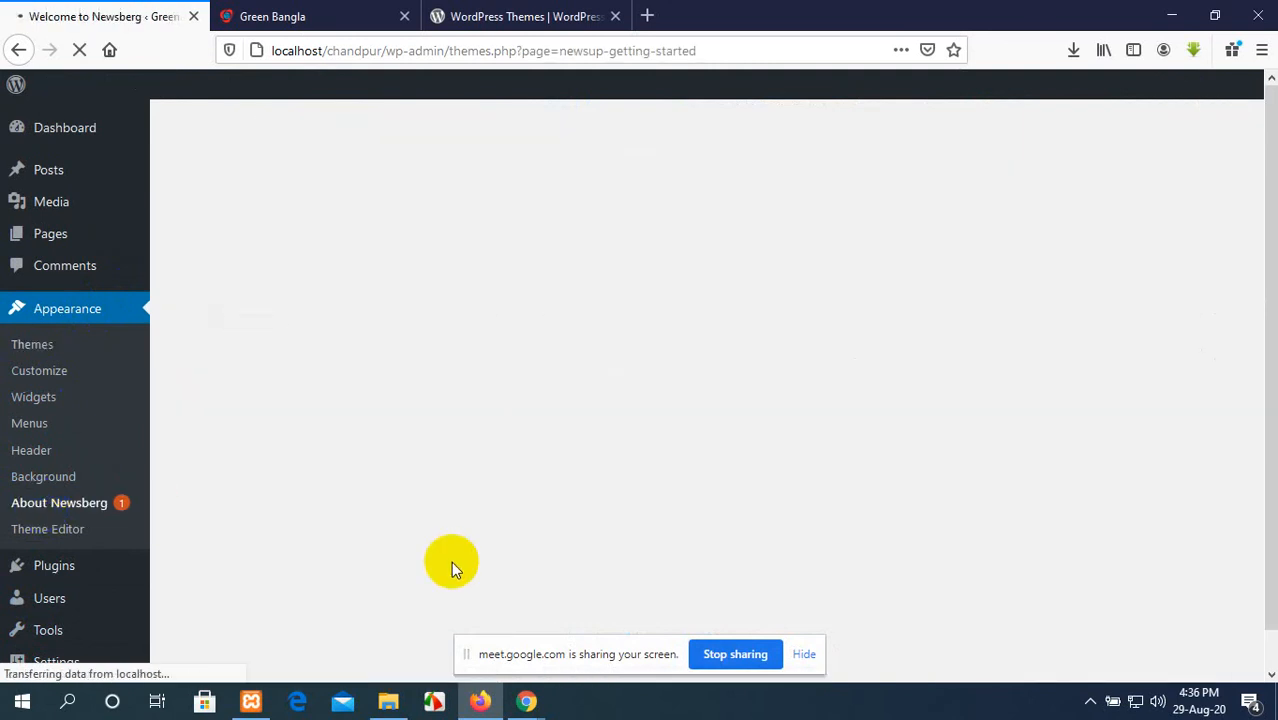
pyautogui.scroll(-2, 620, 551)
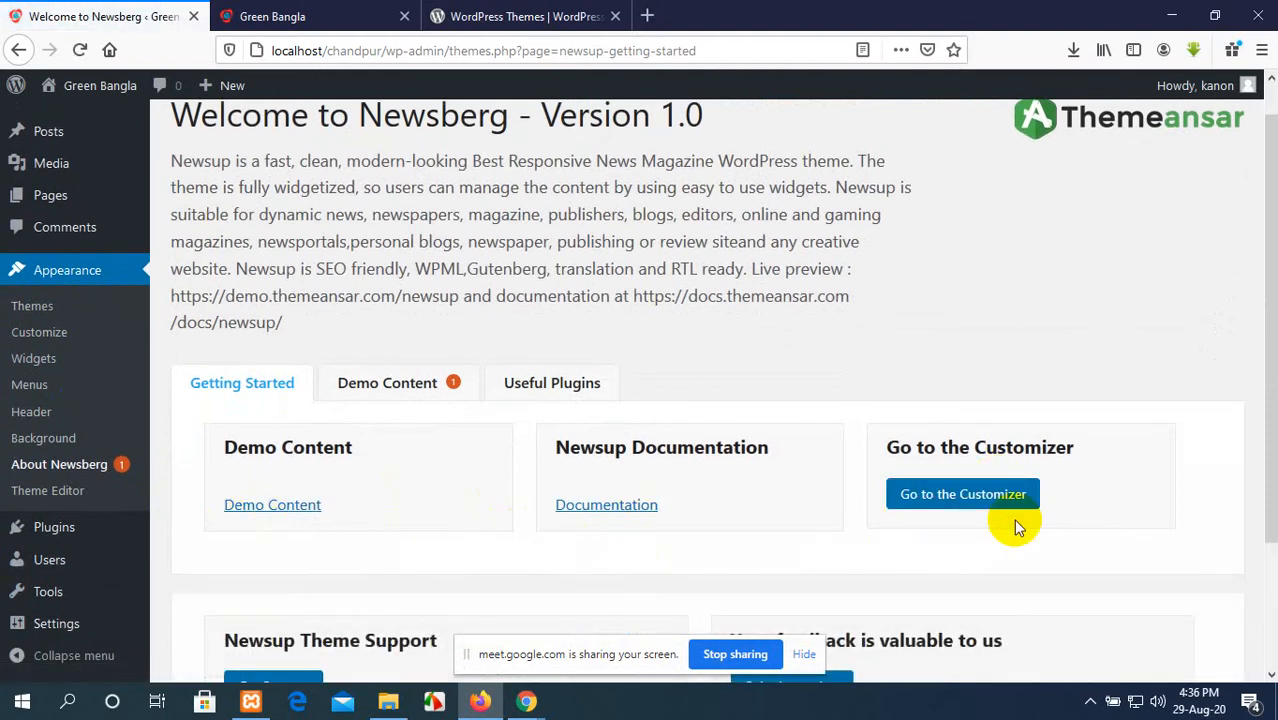
pyautogui.scroll(-3, 519, 469)
pyautogui.scroll(4, 435, 300)
# Step: Switch from Firefox to File Explorer, open the extracted colibri-wp.1.0.80 folder in Downloads, and select the colibri-wp folder inside it
pyautogui.click(348, 12)
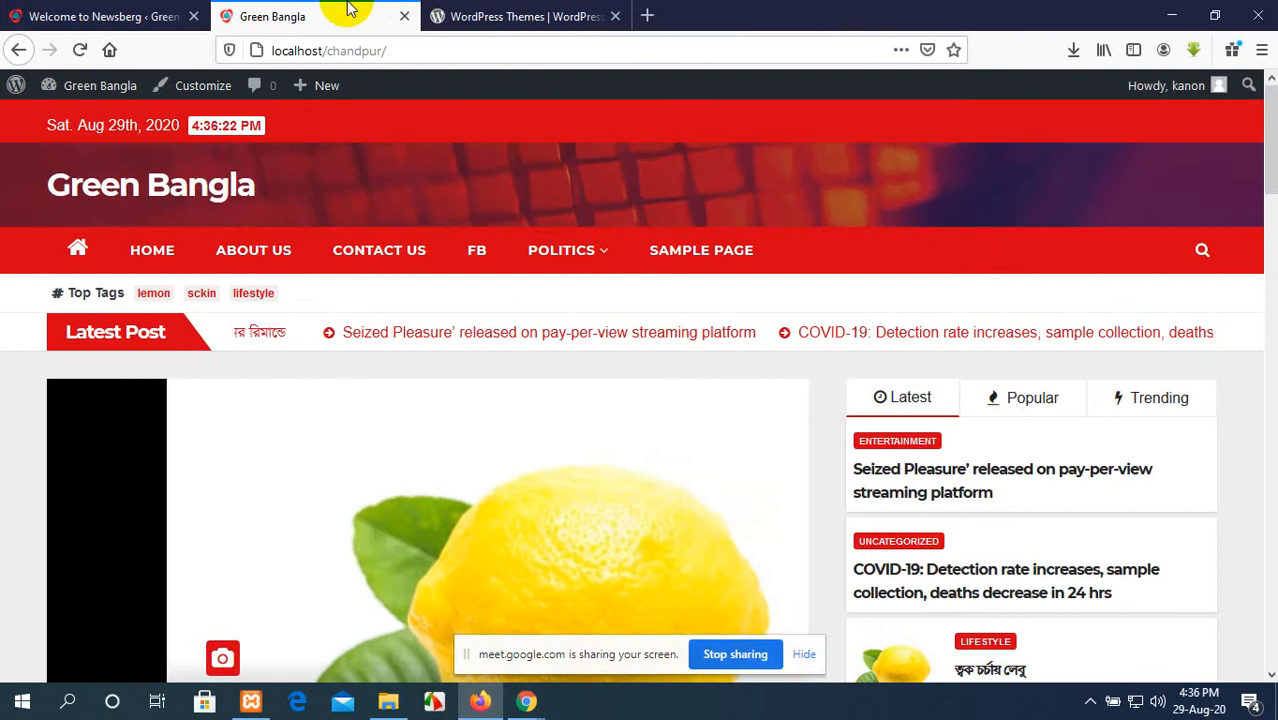
pyautogui.click(458, 10)
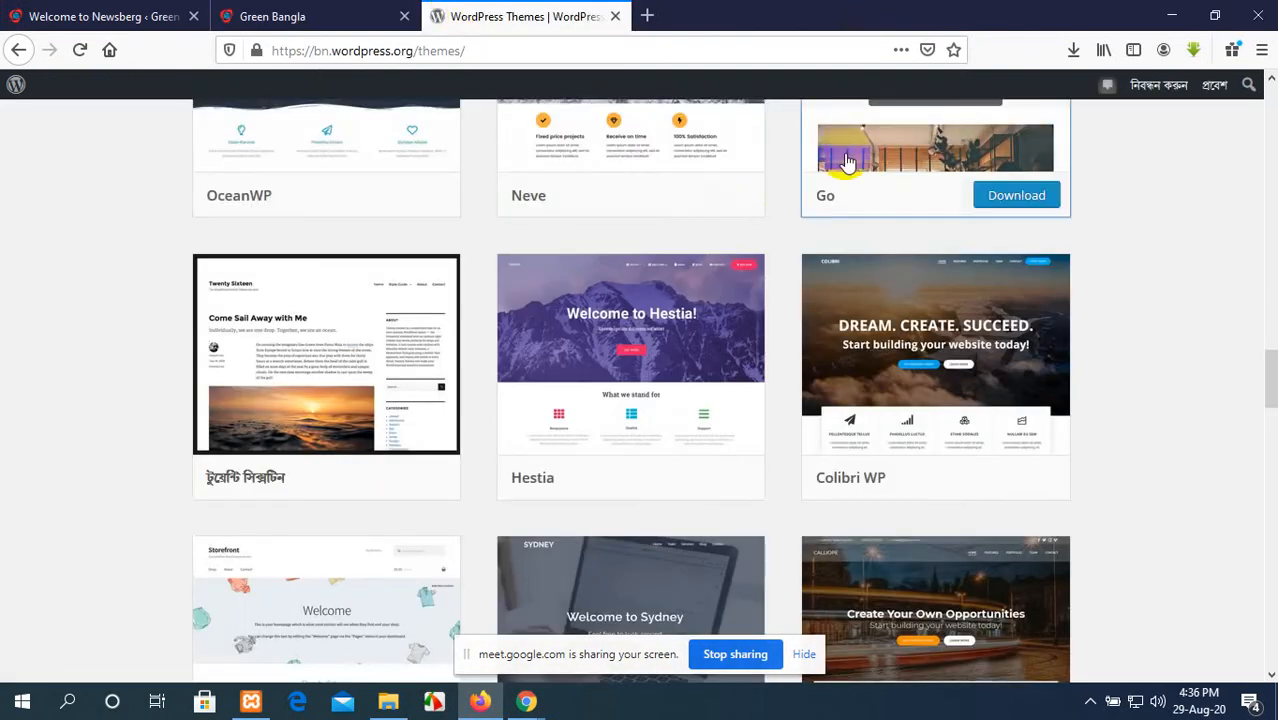
pyautogui.scroll(4, 845, 190)
pyautogui.click(1182, 8)
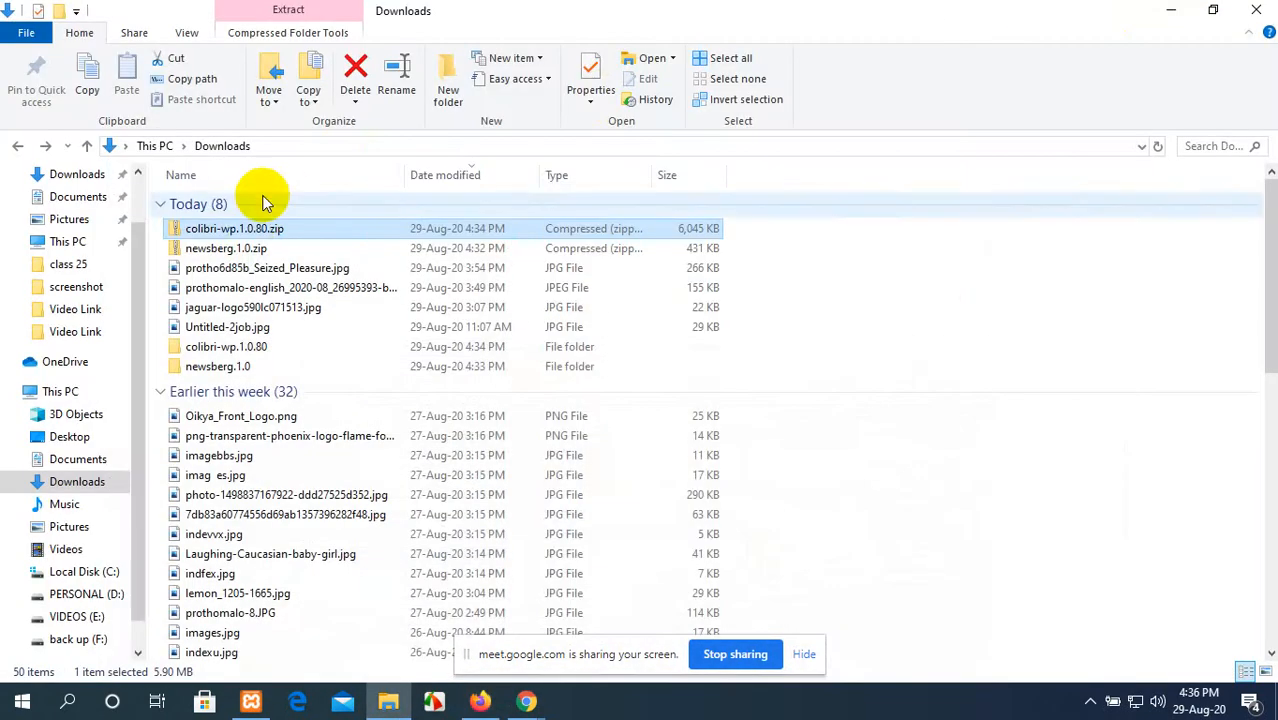
pyautogui.click(250, 250)
pyautogui.doubleClick(228, 346)
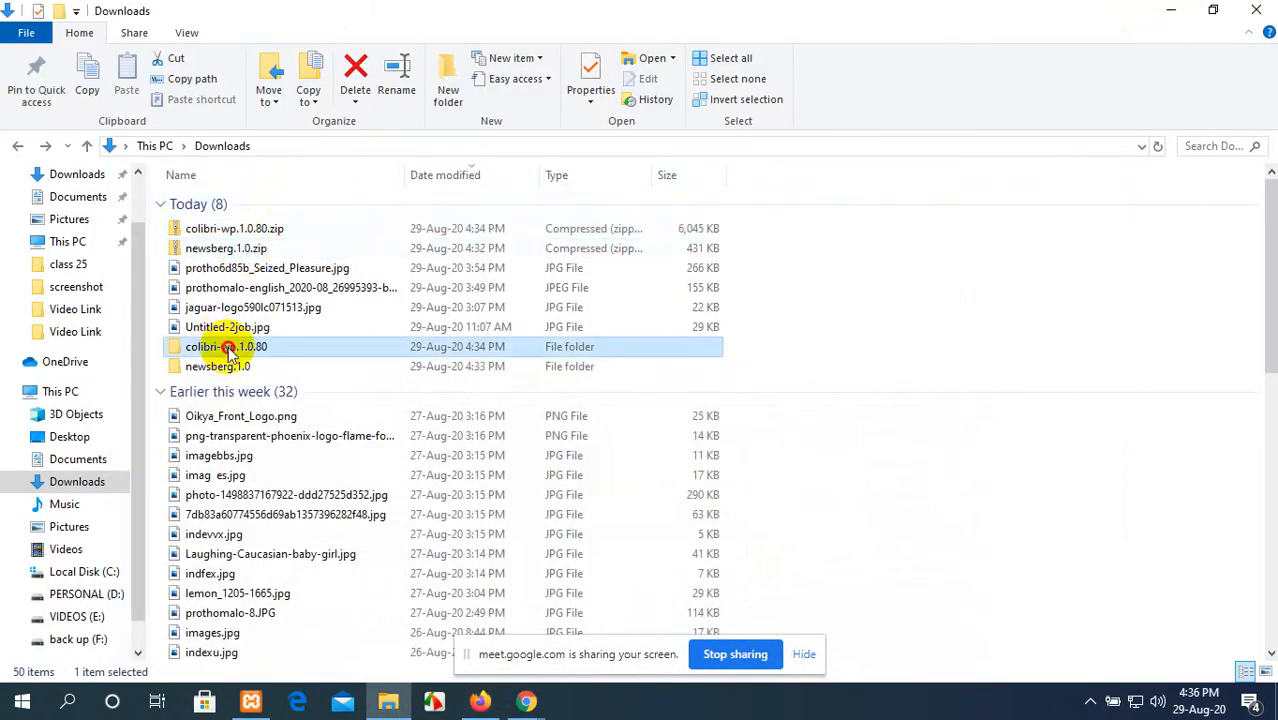
pyautogui.click(306, 207)
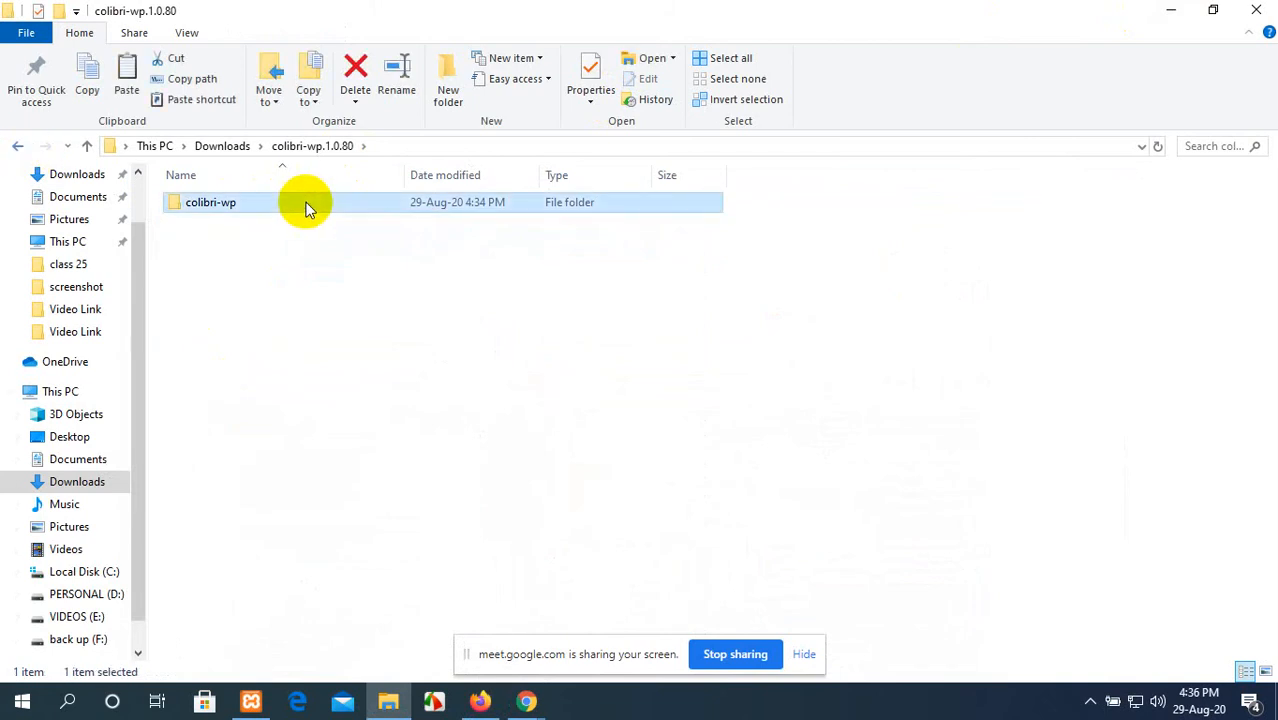
# Step: Minimise File Explorer, refresh the desktop, and open the xampp\htdocs folder on Local Disk (C:) from This PC
pyautogui.click(1175, 9)
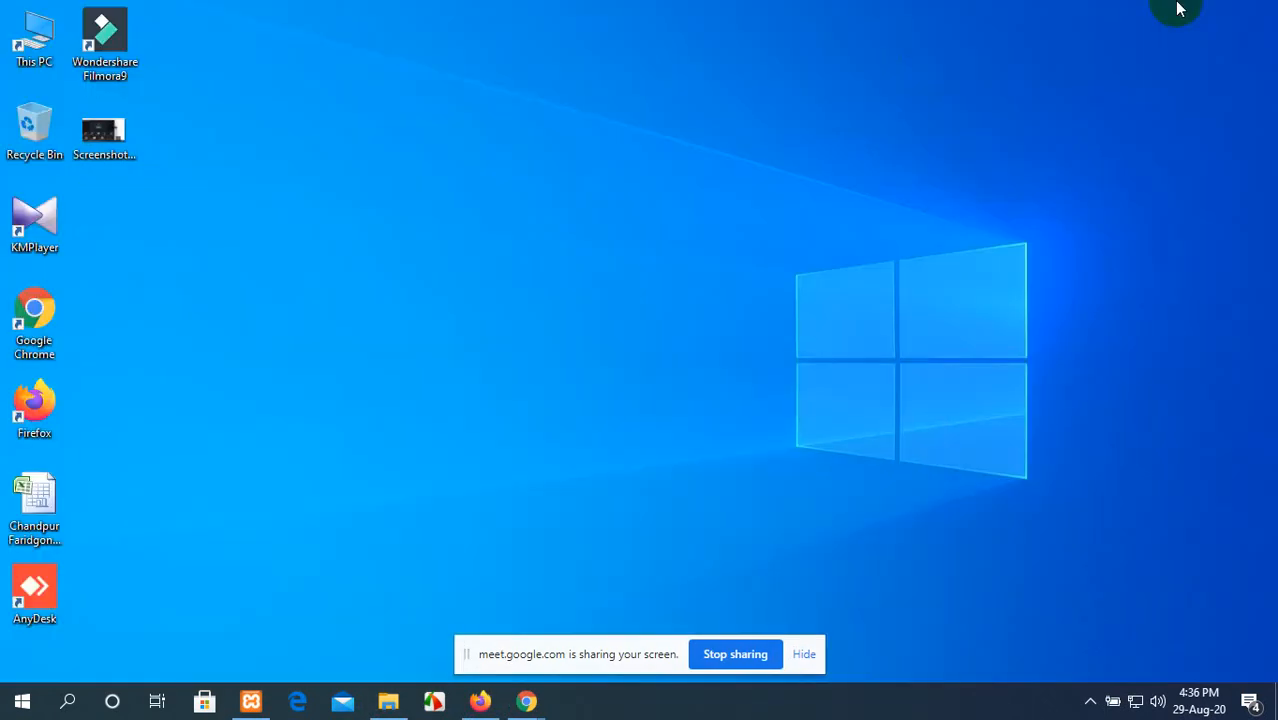
pyautogui.rightClick(755, 85)
pyautogui.click(815, 143)
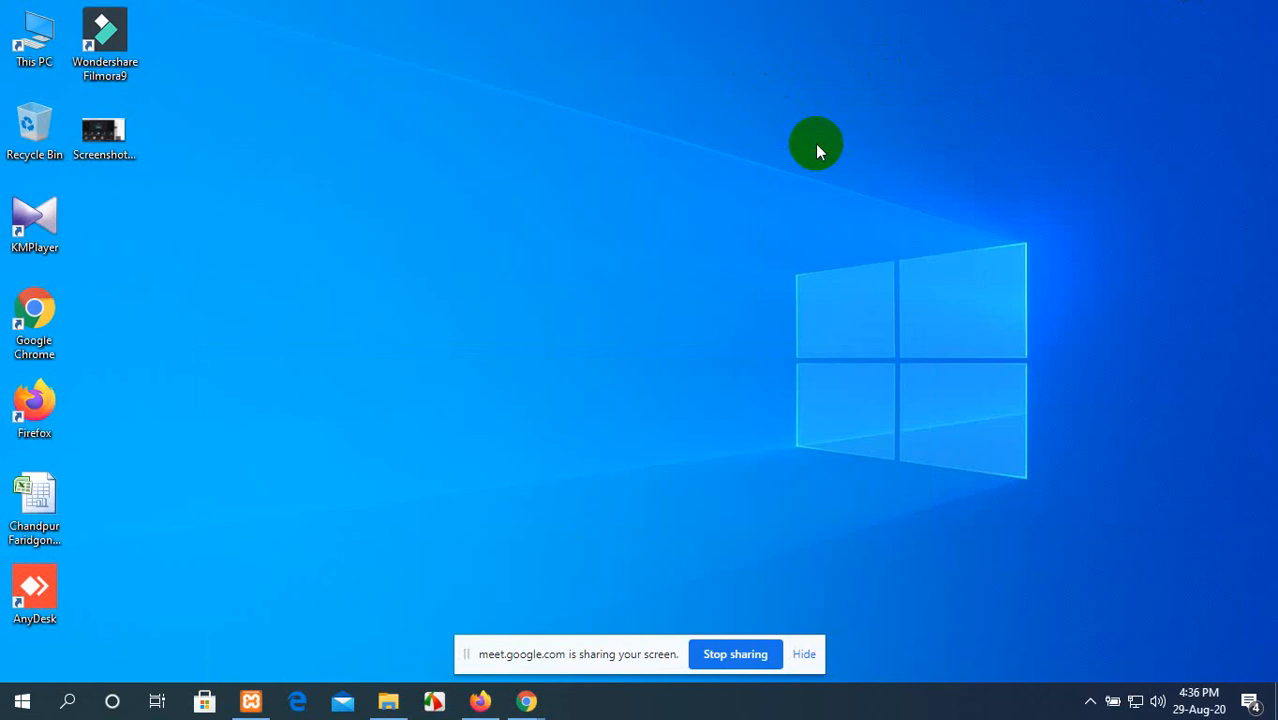
pyautogui.doubleClick(35, 45)
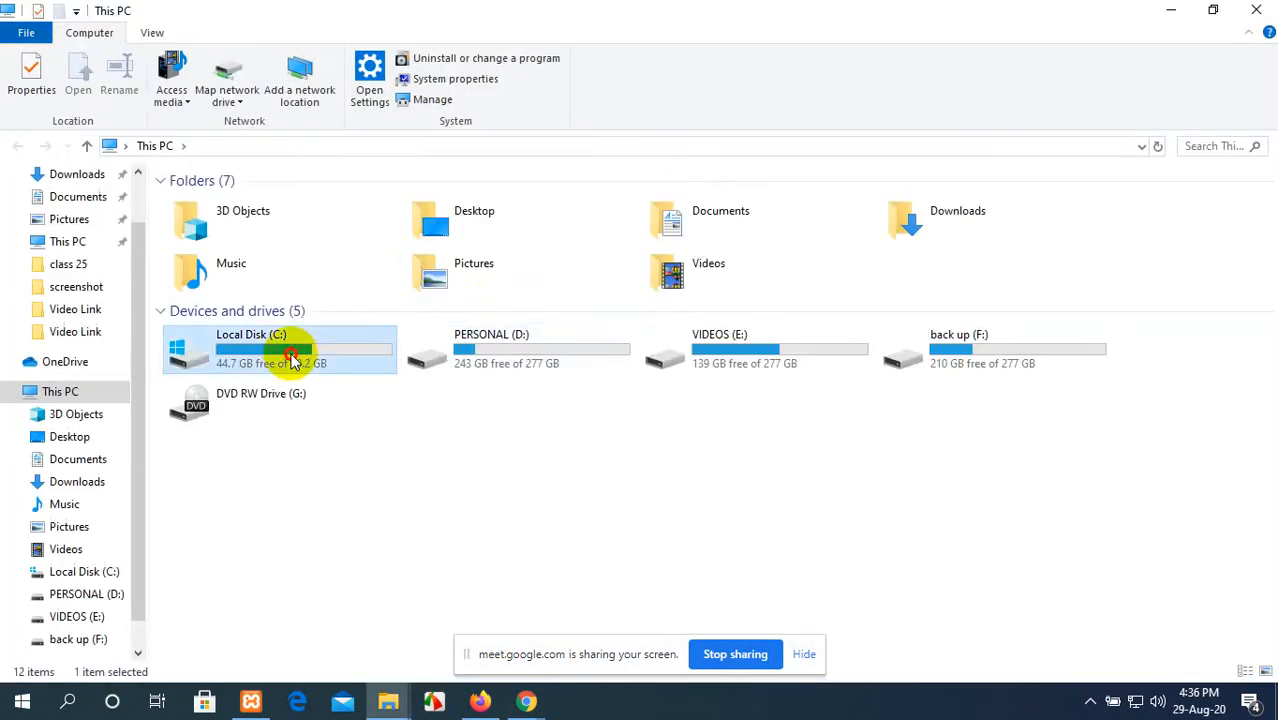
pyautogui.doubleClick(293, 358)
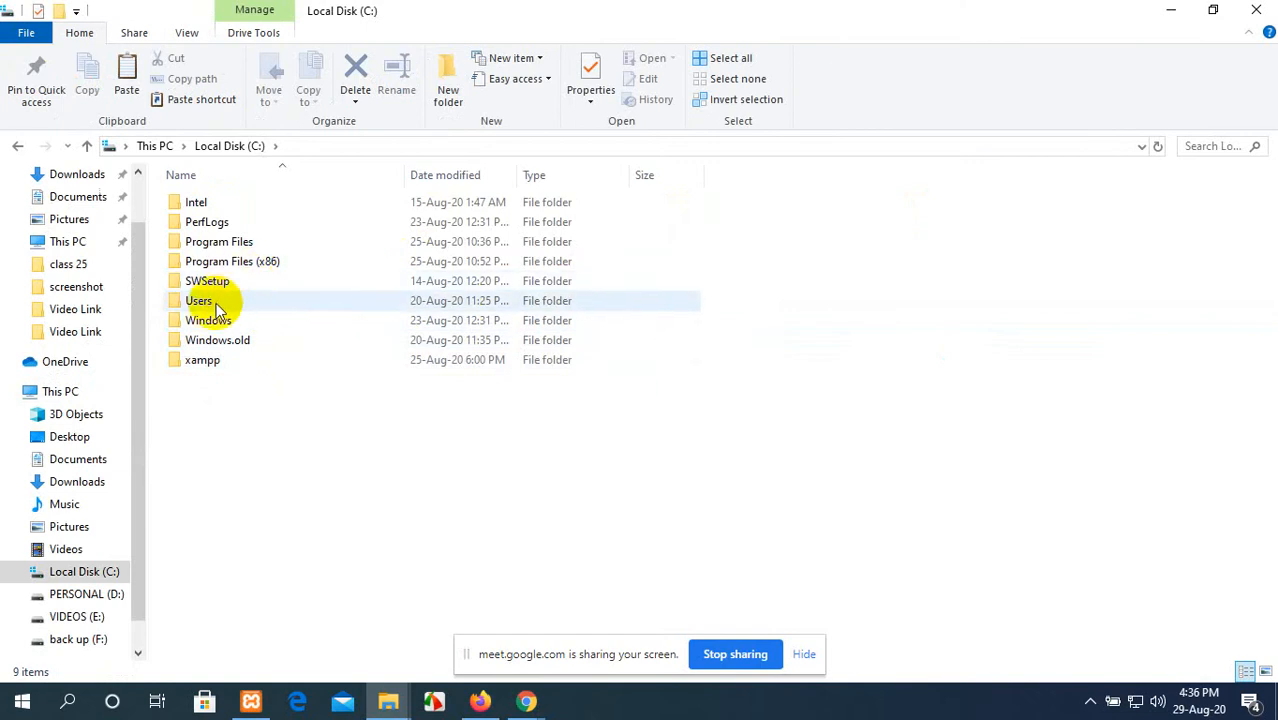
pyautogui.doubleClick(205, 361)
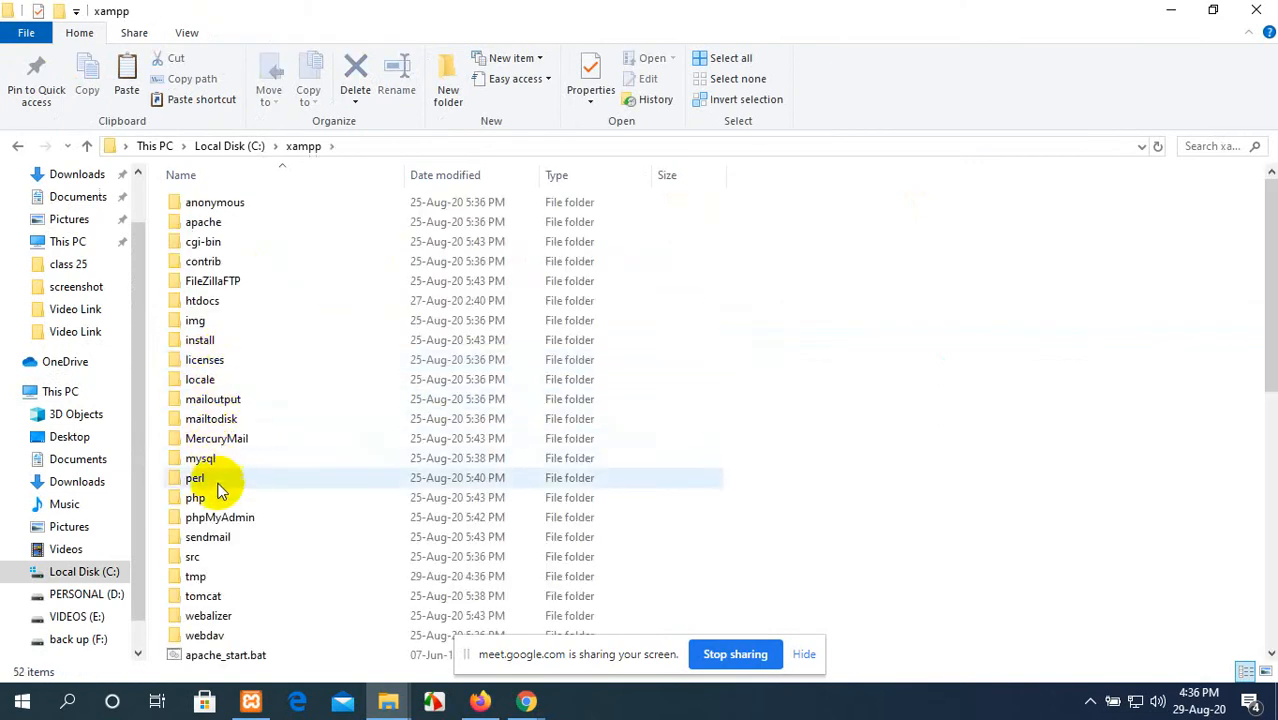
pyautogui.doubleClick(234, 302)
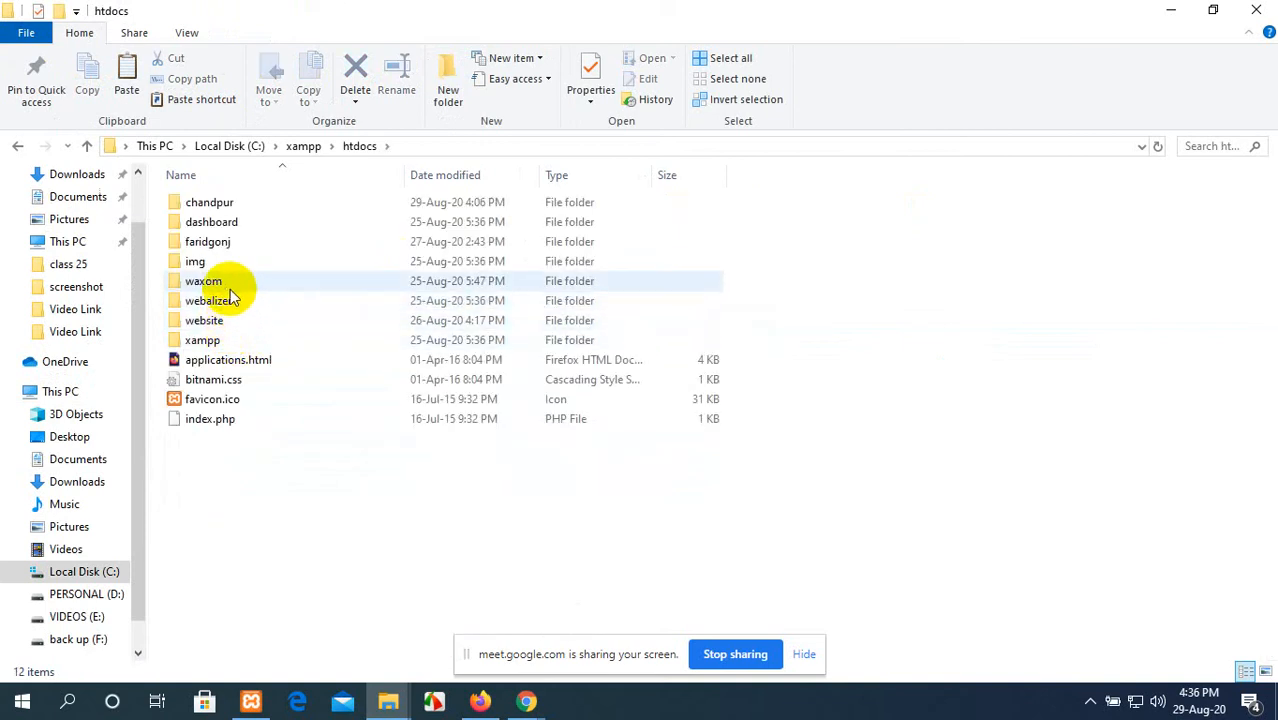
# Step: Check the chandpur site's address in Firefox, and return to the htdocs folder in File Explorer
pyautogui.click(484, 702)
pyautogui.click(171, 15)
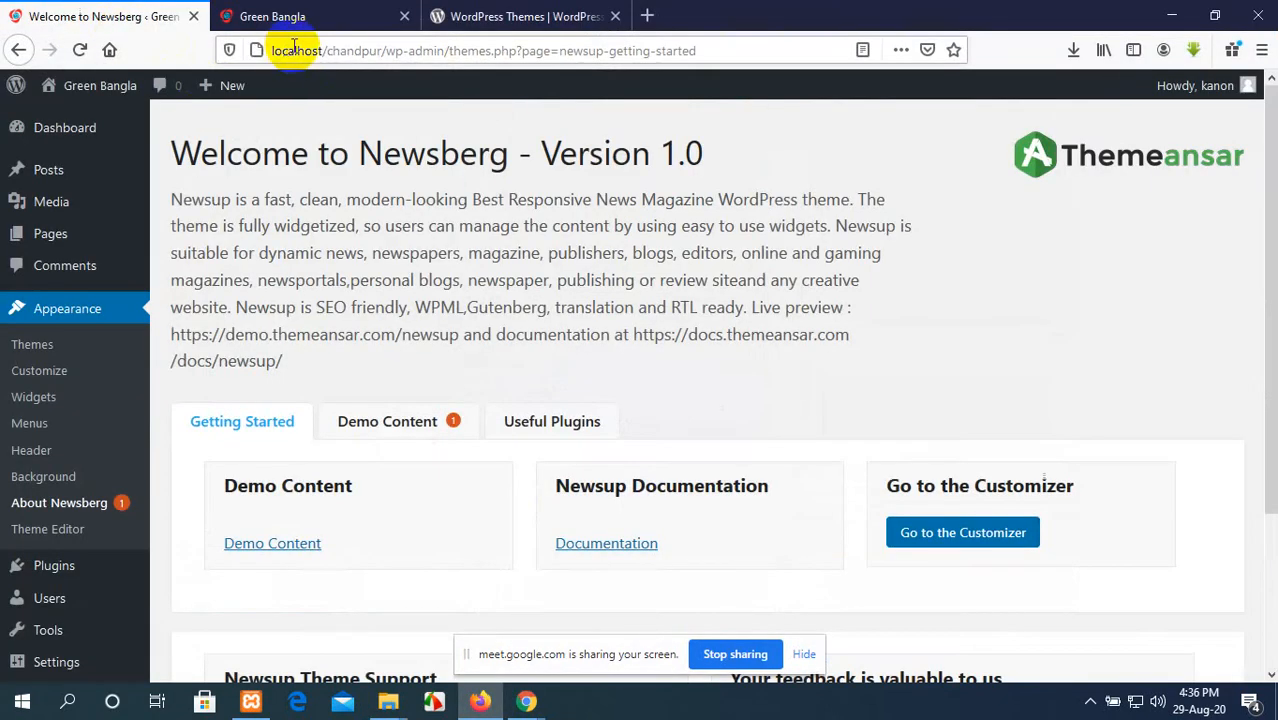
pyautogui.click(395, 708)
pyautogui.click(485, 628)
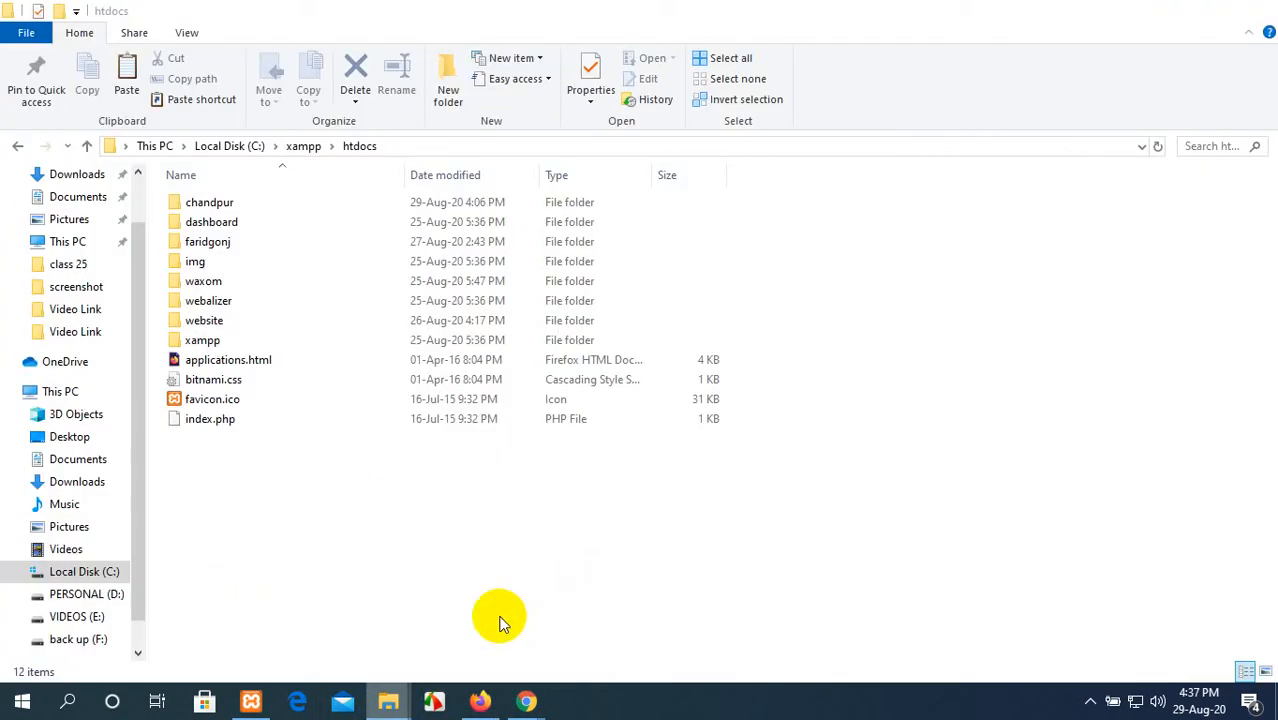
# Step: Open chandpur\wp-content\themes and paste the copied colibri-wp folder into it
pyautogui.doubleClick(279, 204)
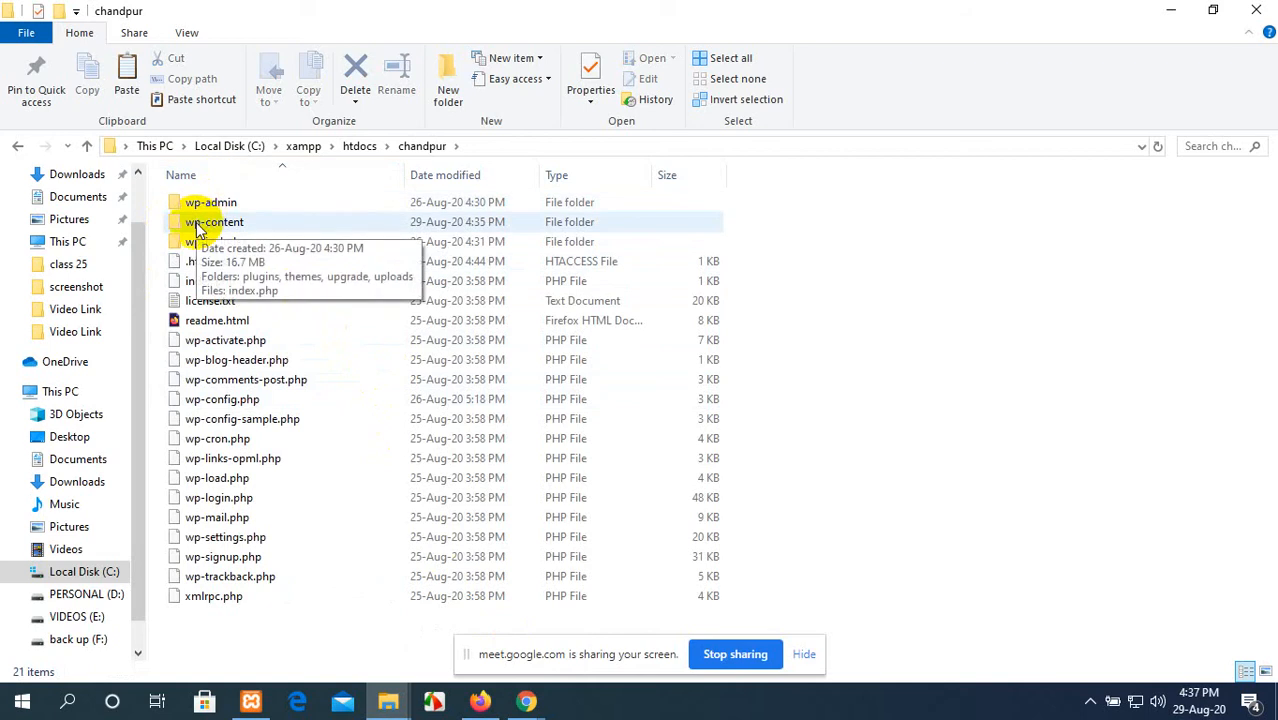
pyautogui.doubleClick(265, 228)
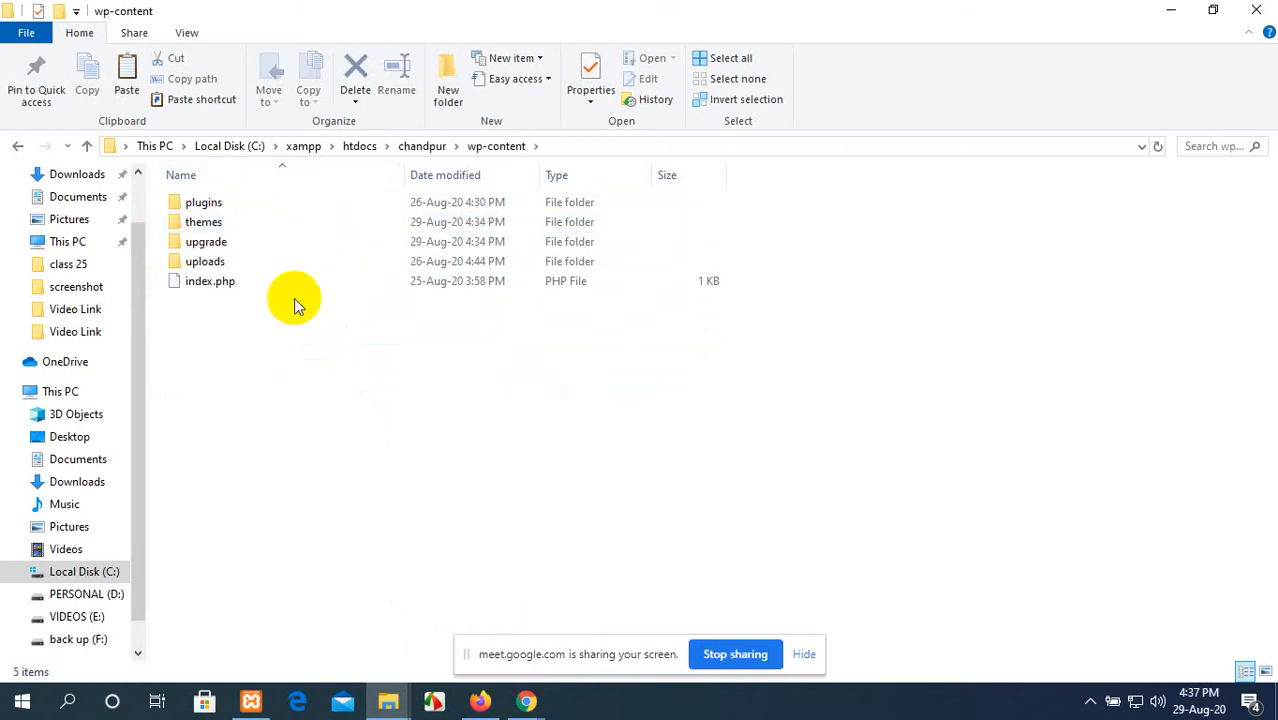
pyautogui.doubleClick(285, 222)
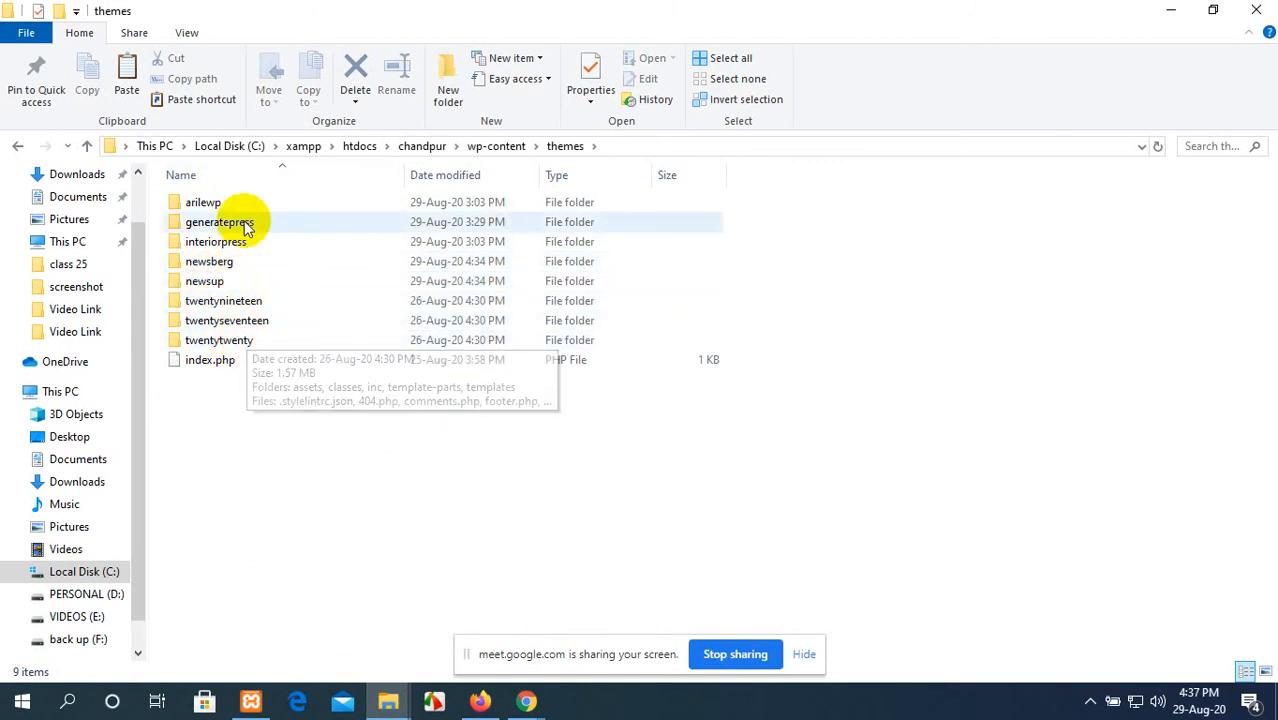
pyautogui.click(258, 400)
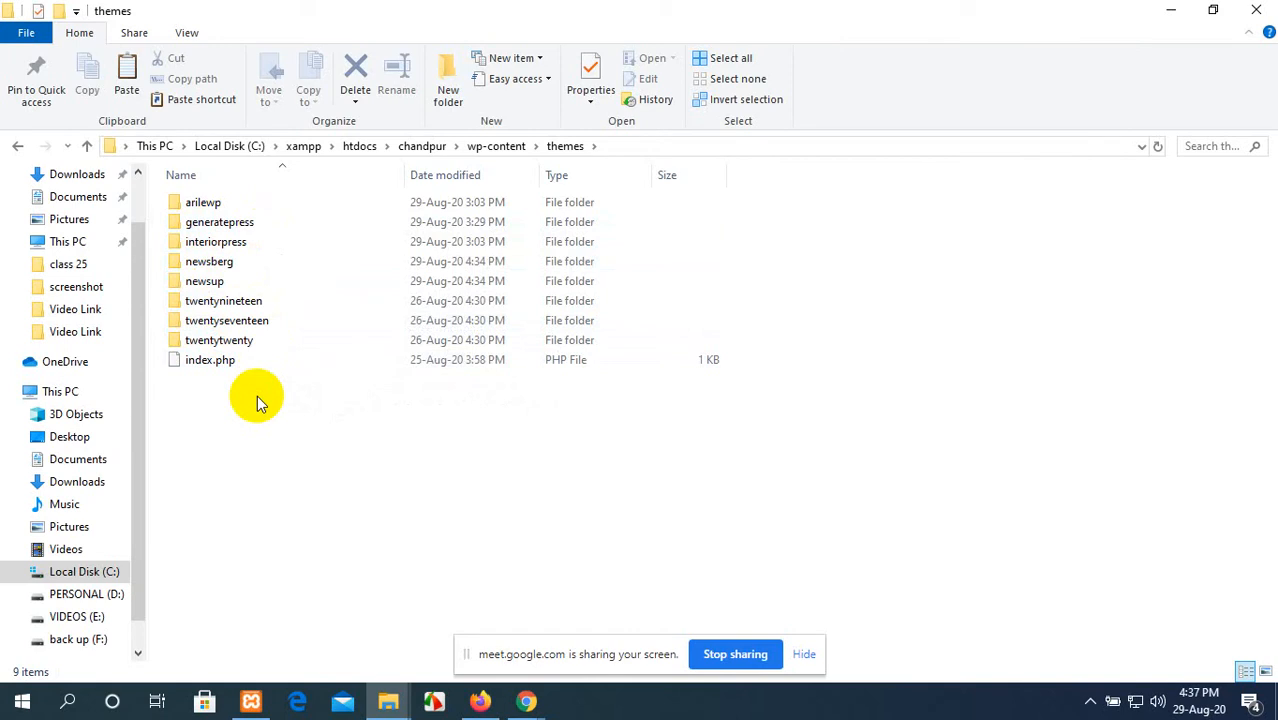
pyautogui.hotkey('ctrl', 'v')
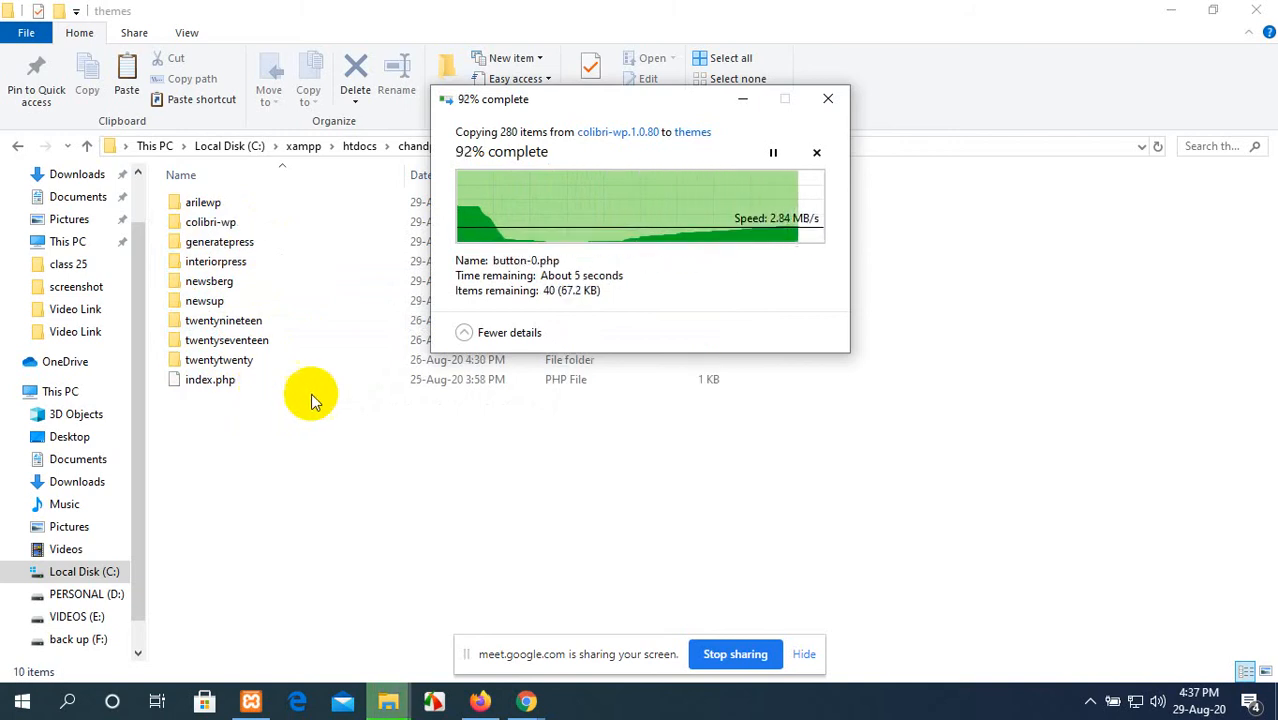
# Step: Open the site's Themes page in Firefox, and compare it with the WordPress.org theme directory and the extracted colibri-wp folder
pyautogui.click(1172, 9)
pyautogui.click(34, 352)
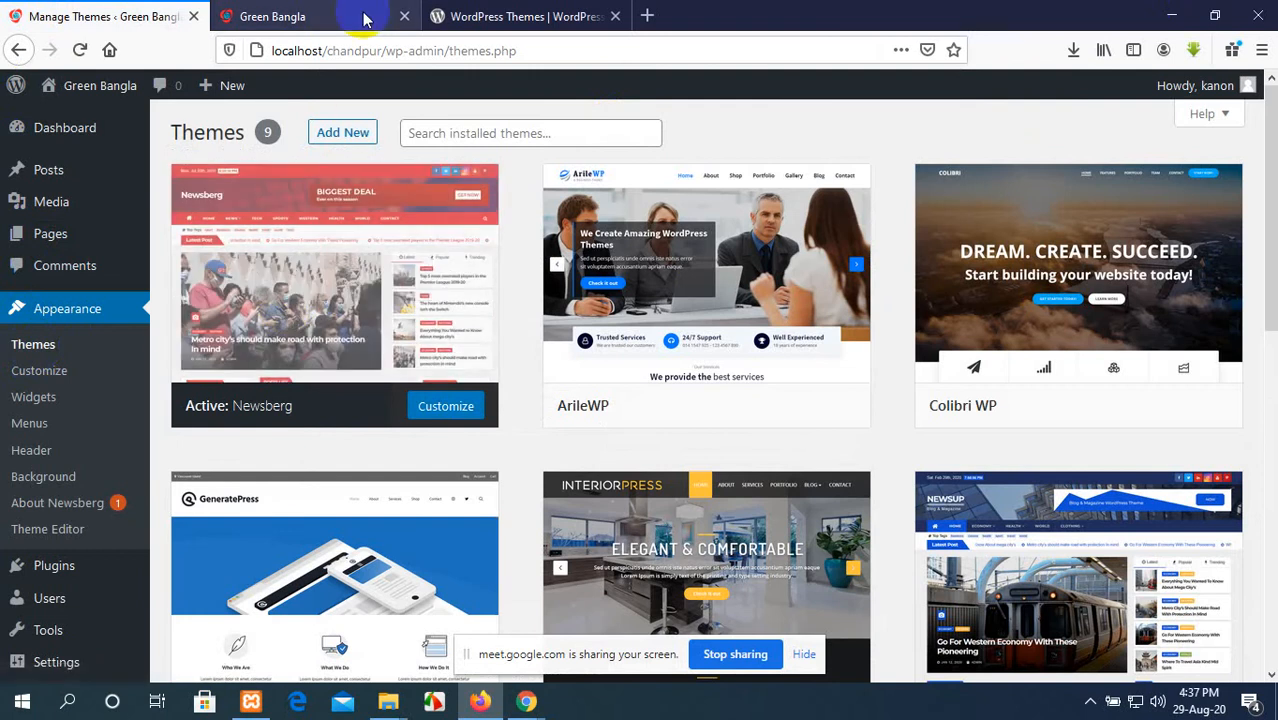
pyautogui.click(478, 10)
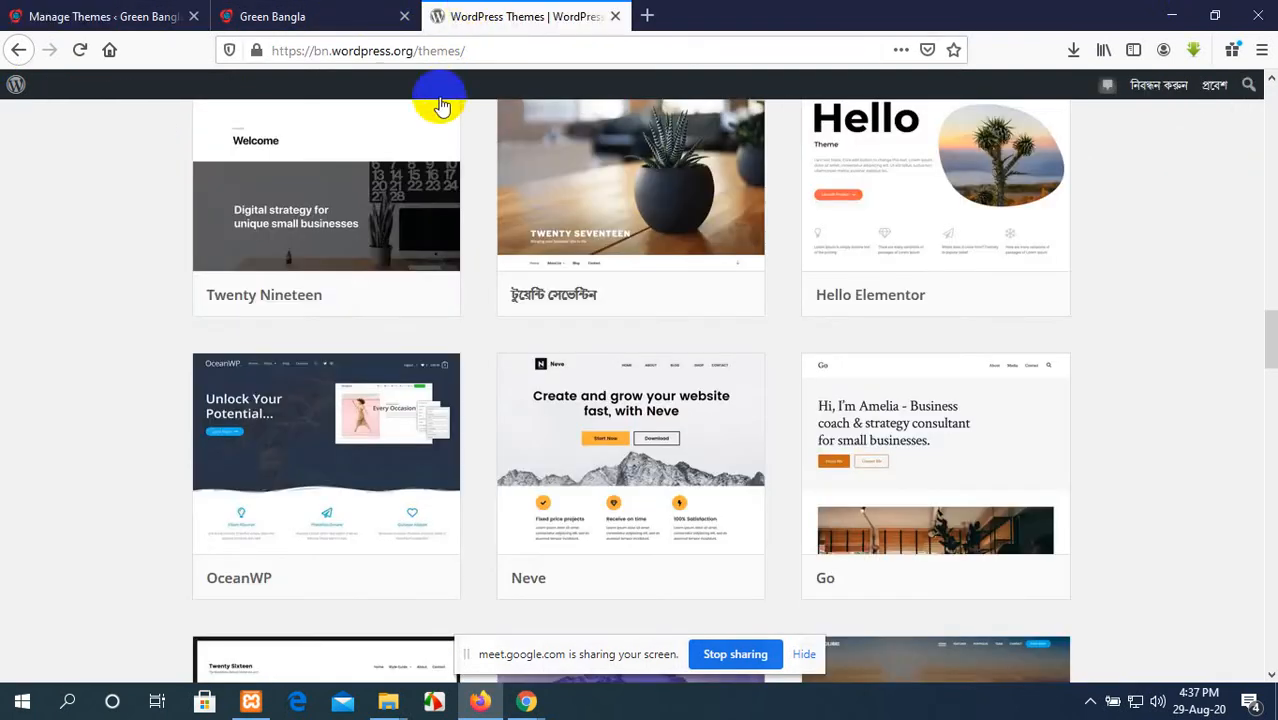
pyautogui.scroll(4, 365, 230)
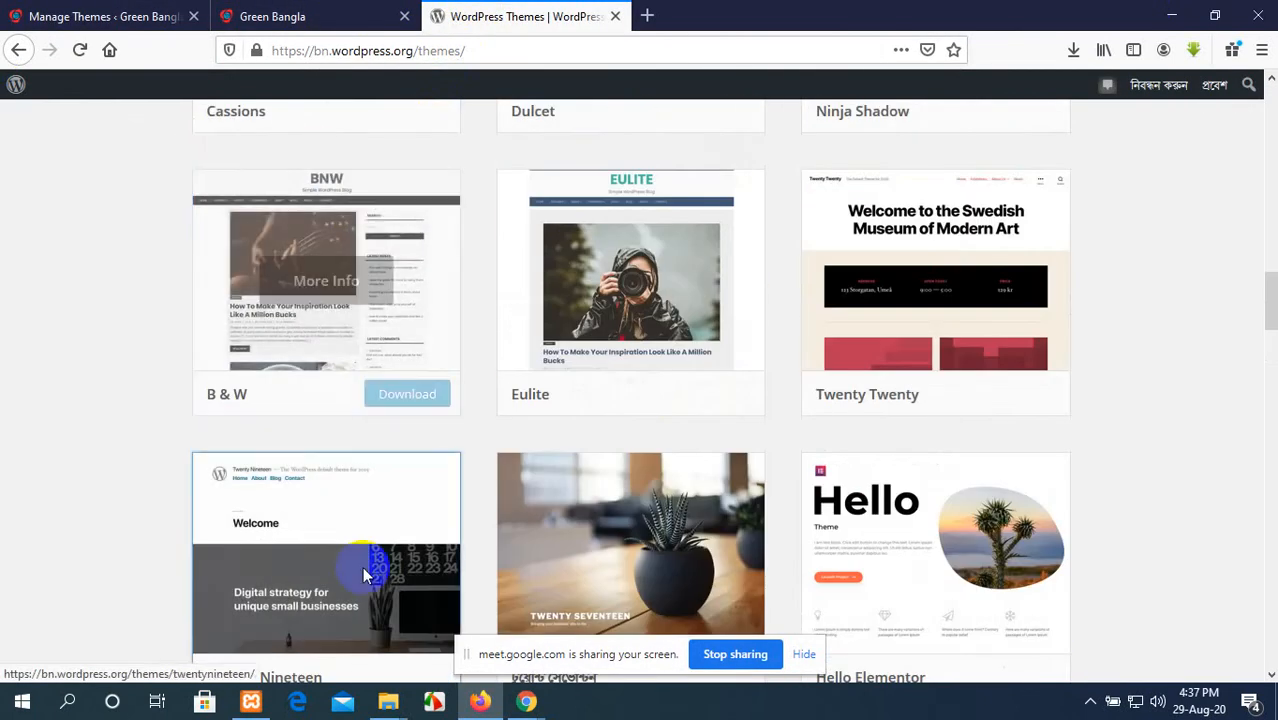
pyautogui.moveTo(388, 702)
pyautogui.click(348, 620)
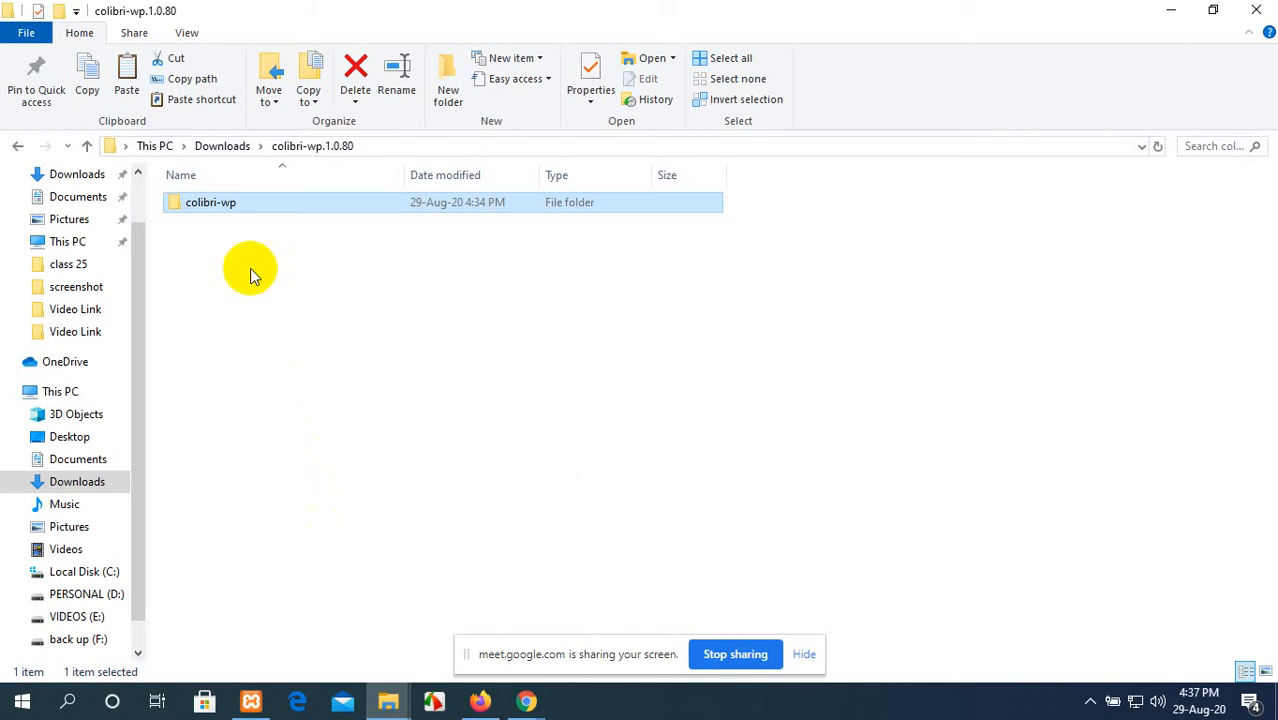
pyautogui.click(484, 702)
pyautogui.scroll(10, 465, 445)
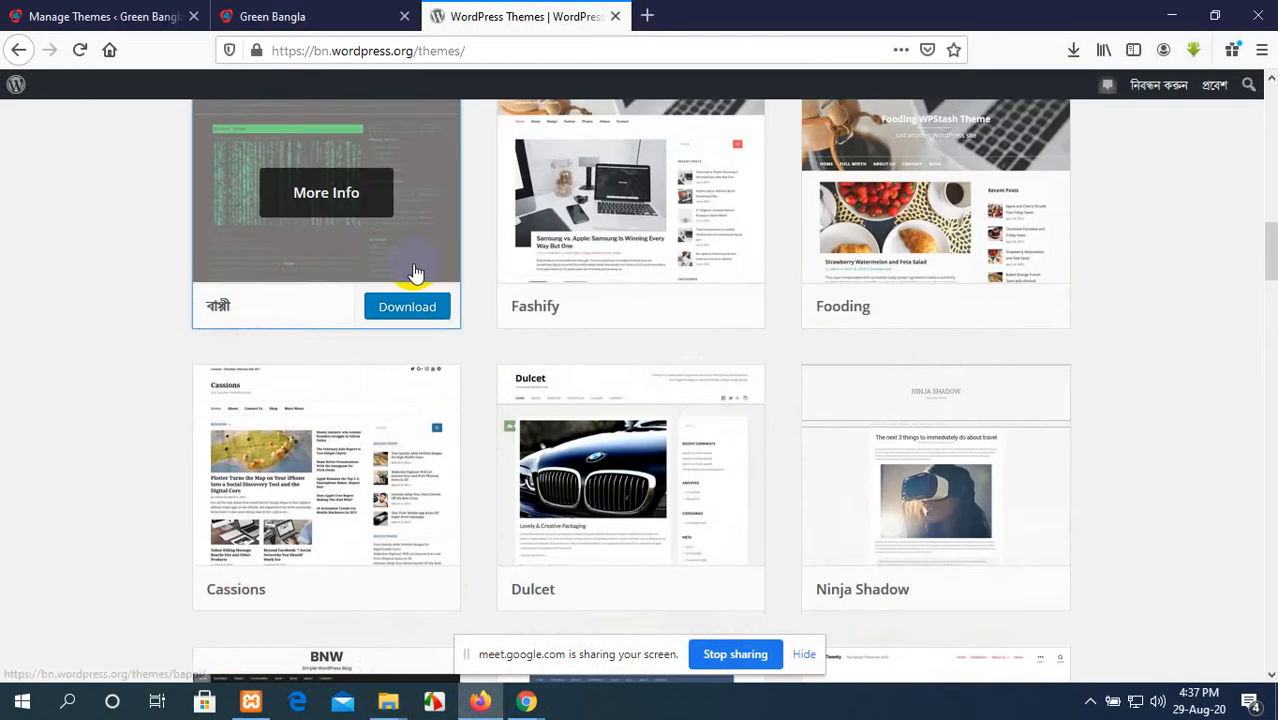
pyautogui.click(100, 16)
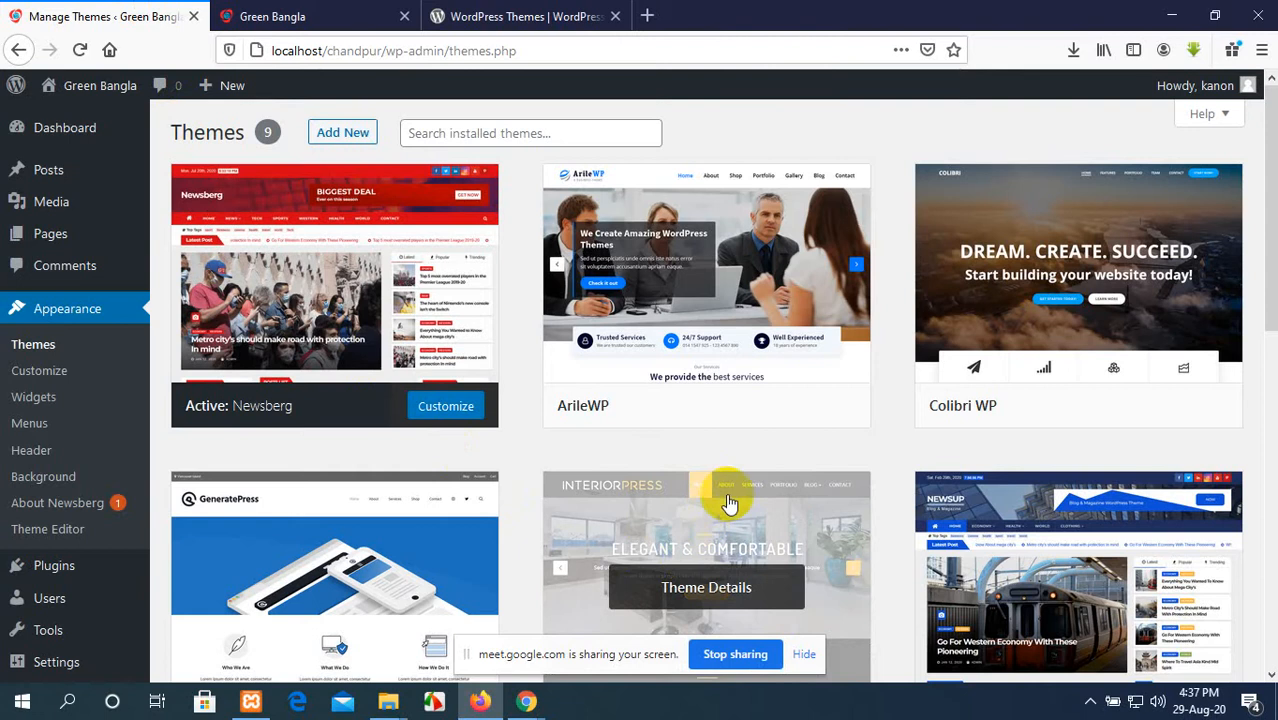
# Step: Activate the Colibri WP theme and start with its Modern predefined design, including the Colibri Page Builder plugin installation
pyautogui.scroll(-1, 727, 495)
pyautogui.scroll(1, 1020, 272)
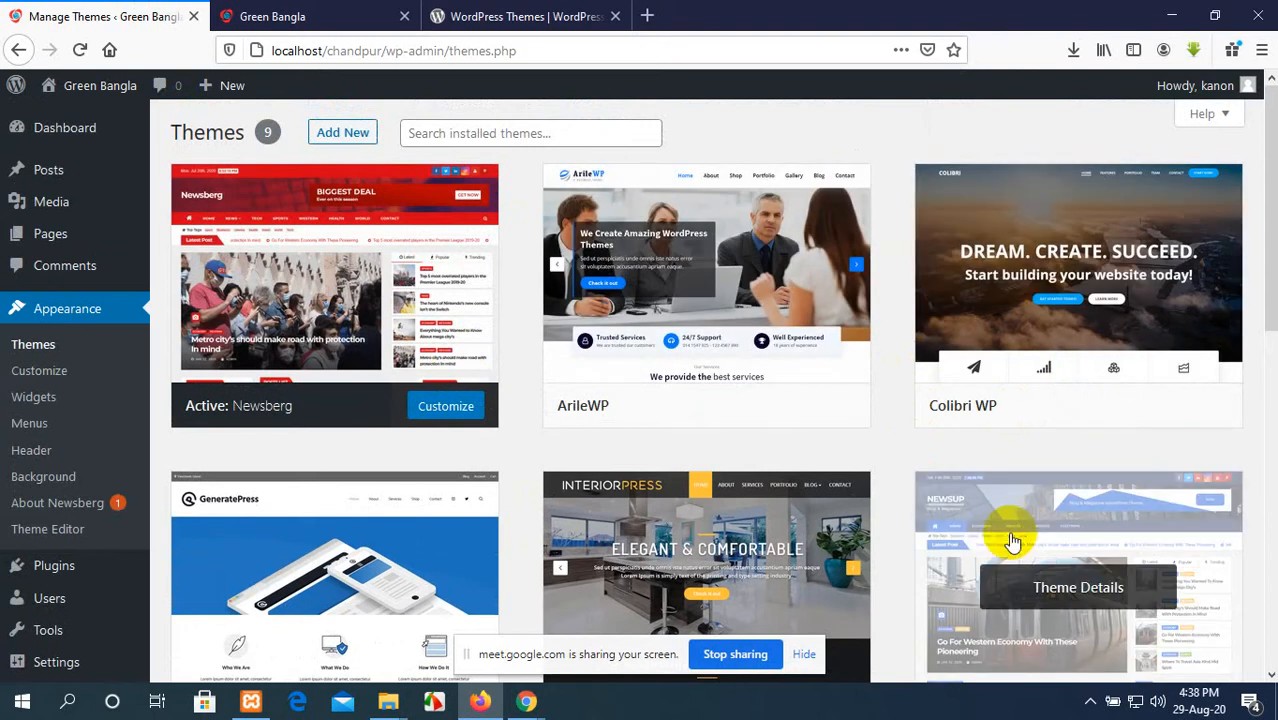
pyautogui.moveTo(1070, 324)
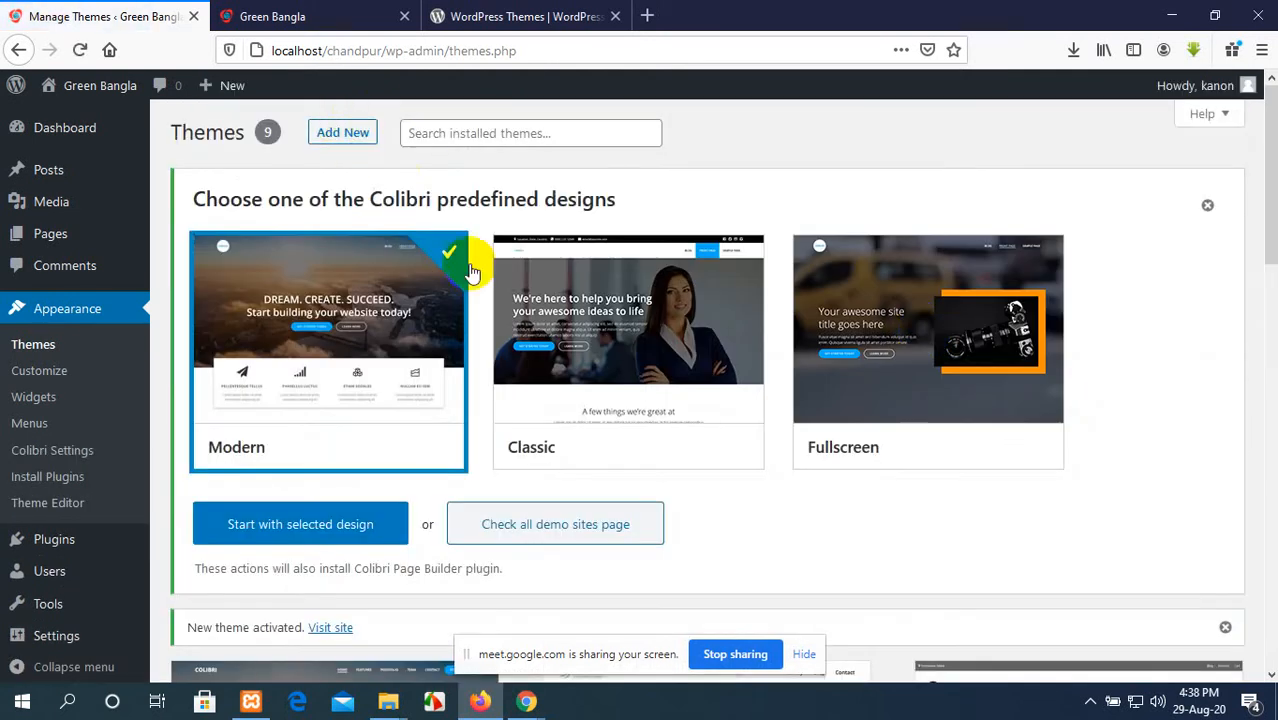
pyautogui.scroll(-6, 608, 408)
pyautogui.scroll(6, 610, 410)
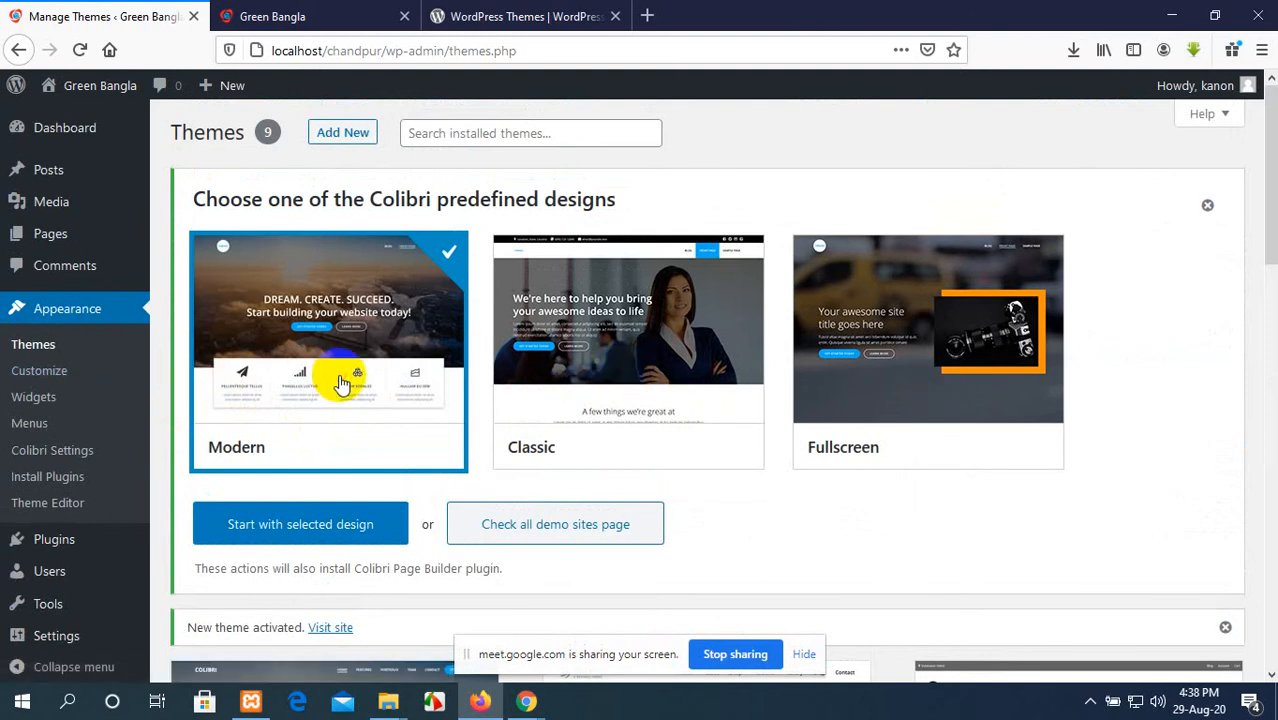
pyautogui.click(277, 522)
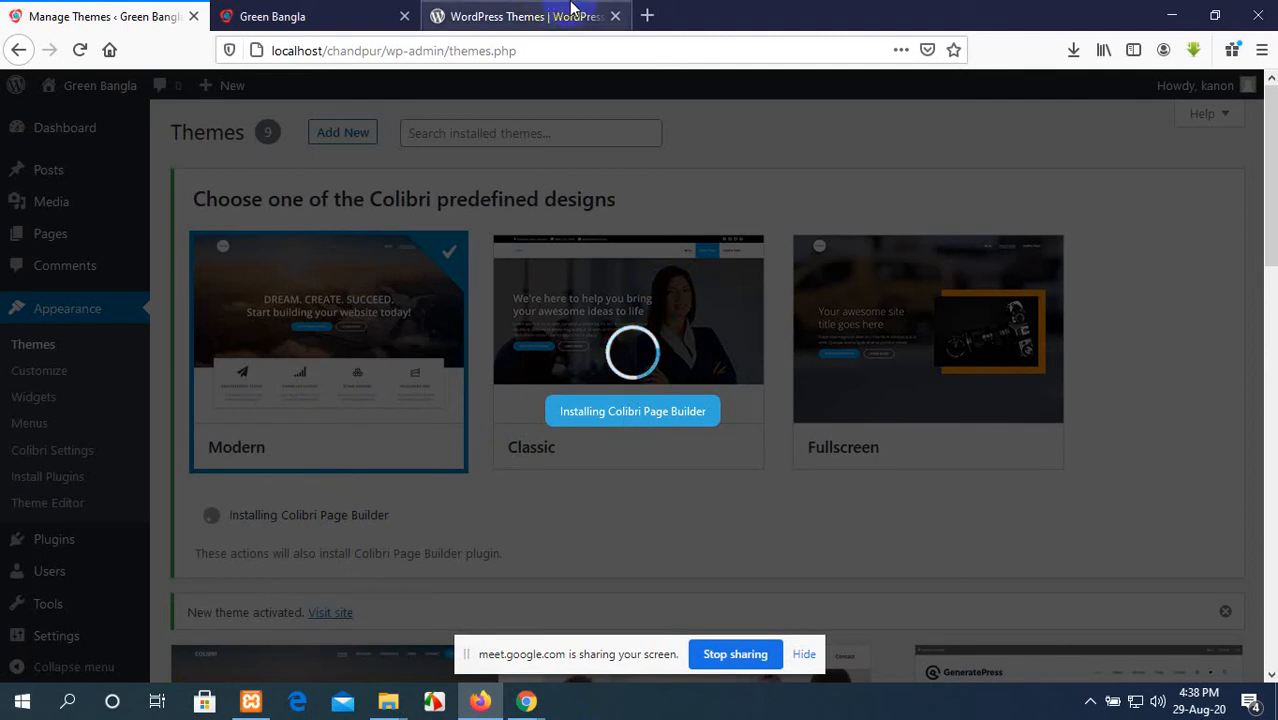
# Step: Switch to the live Green Bangla homepage, review it down to the footer, and hide the screen-sharing bar
pyautogui.click(511, 10)
pyautogui.click(322, 10)
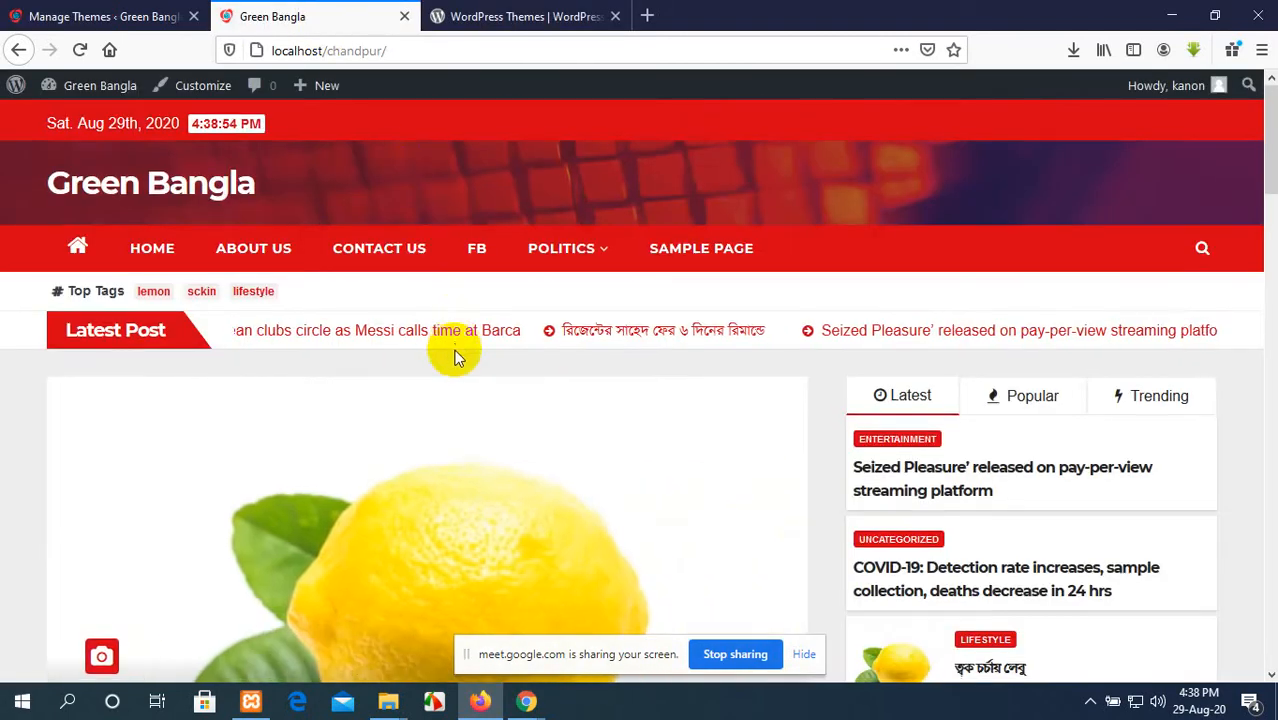
pyautogui.scroll(-3, 458, 355)
pyautogui.scroll(-15, 460, 365)
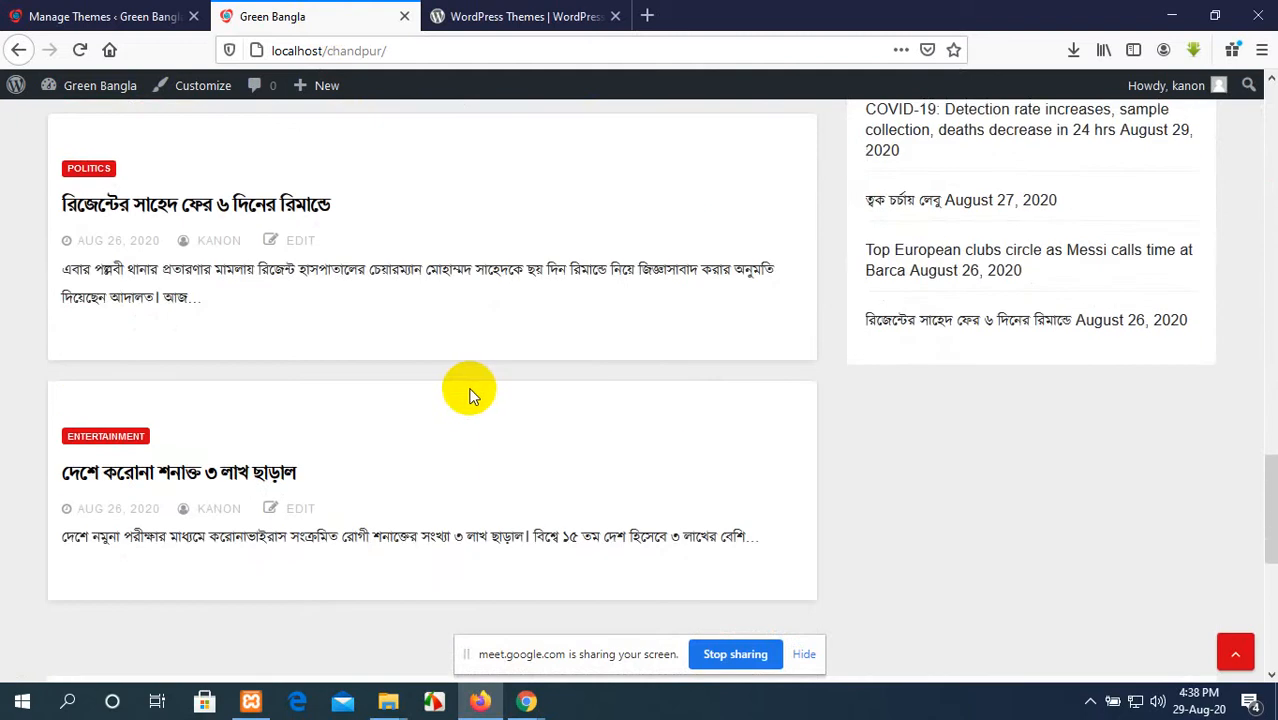
pyautogui.scroll(-1, 470, 395)
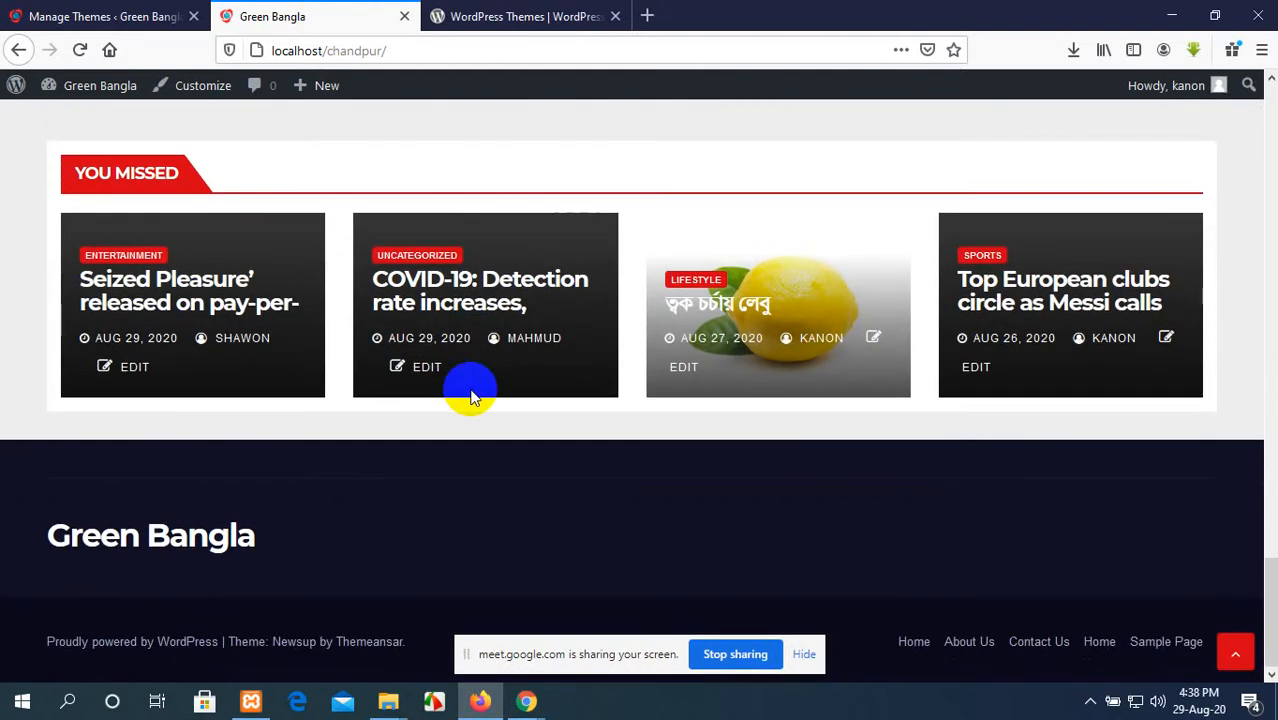
pyautogui.click(803, 655)
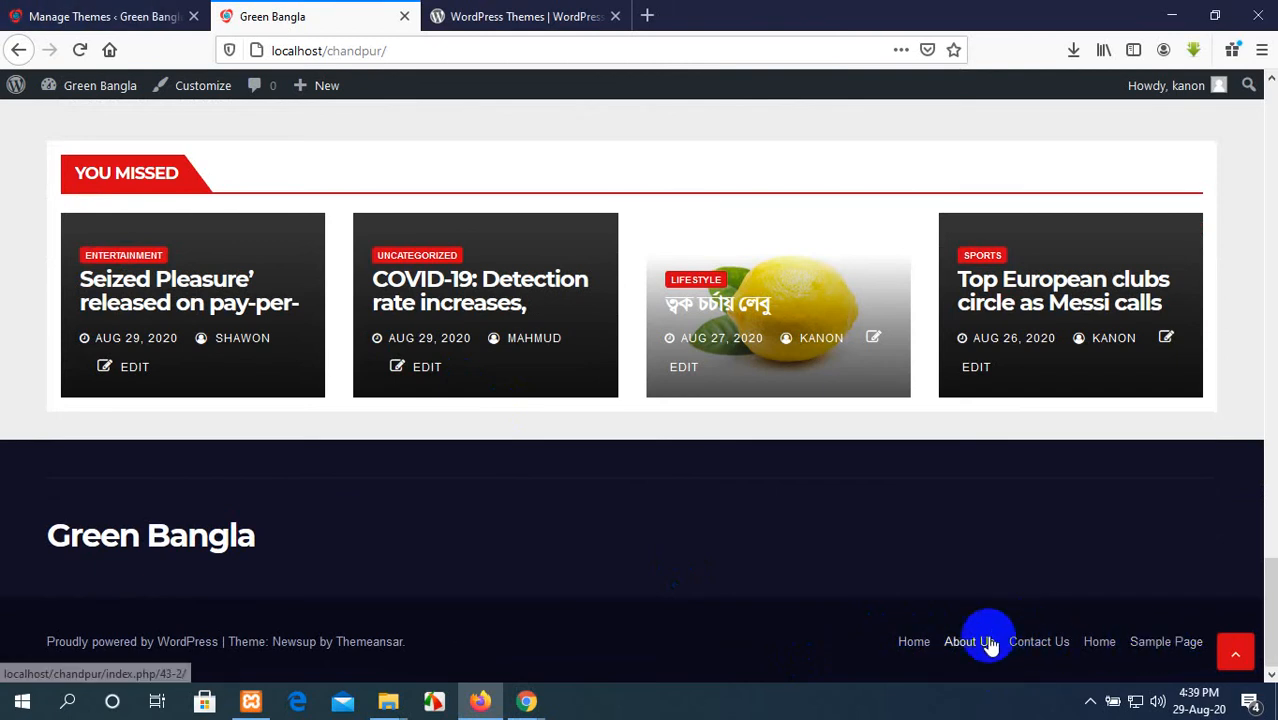
# Step: Reload the homepage through the footer's Home link, examine its Colibri layout, and check the predefined designs on the Themes page
pyautogui.click(917, 641)
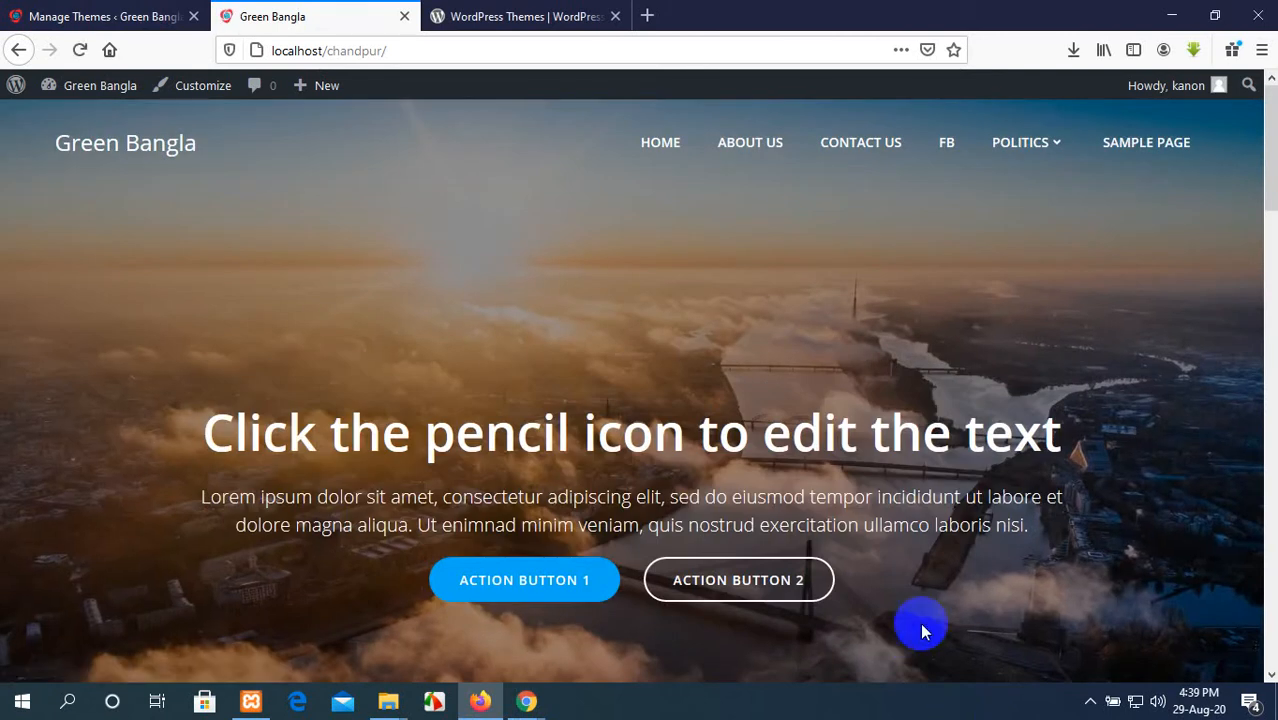
pyautogui.scroll(-12, 888, 532)
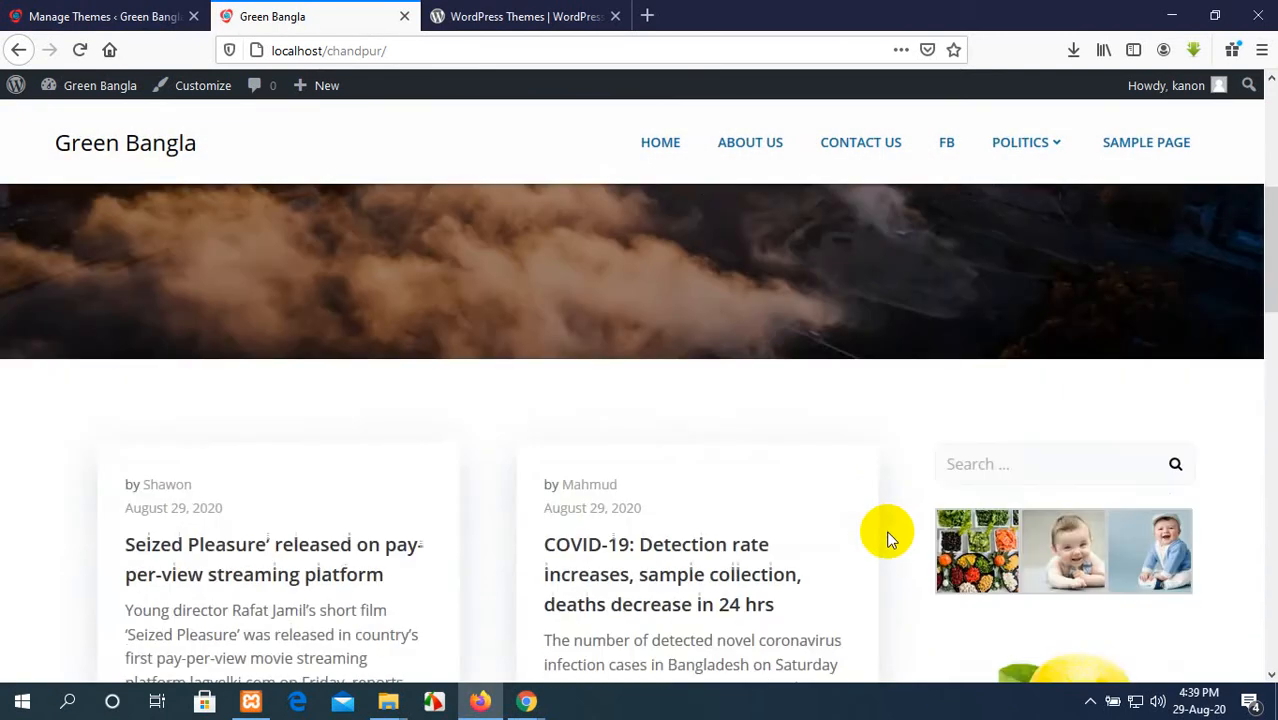
pyautogui.scroll(-6, 888, 538)
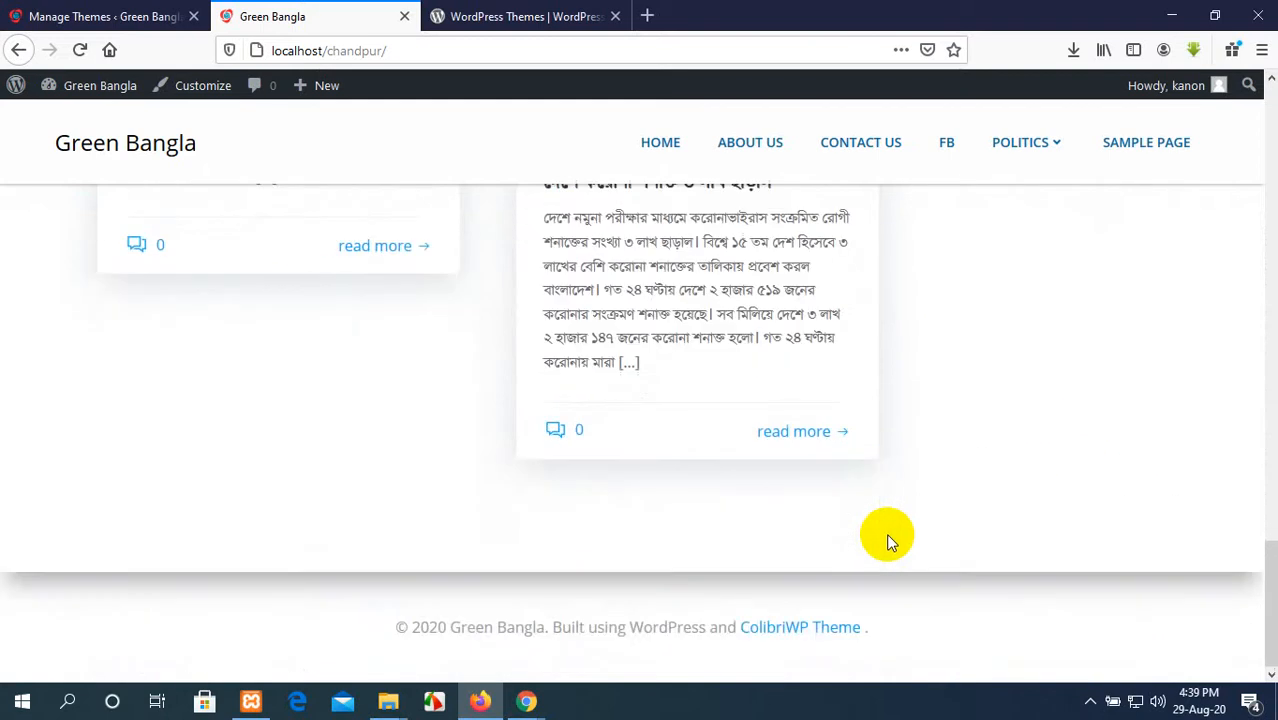
pyautogui.scroll(15, 890, 536)
pyautogui.click(70, 14)
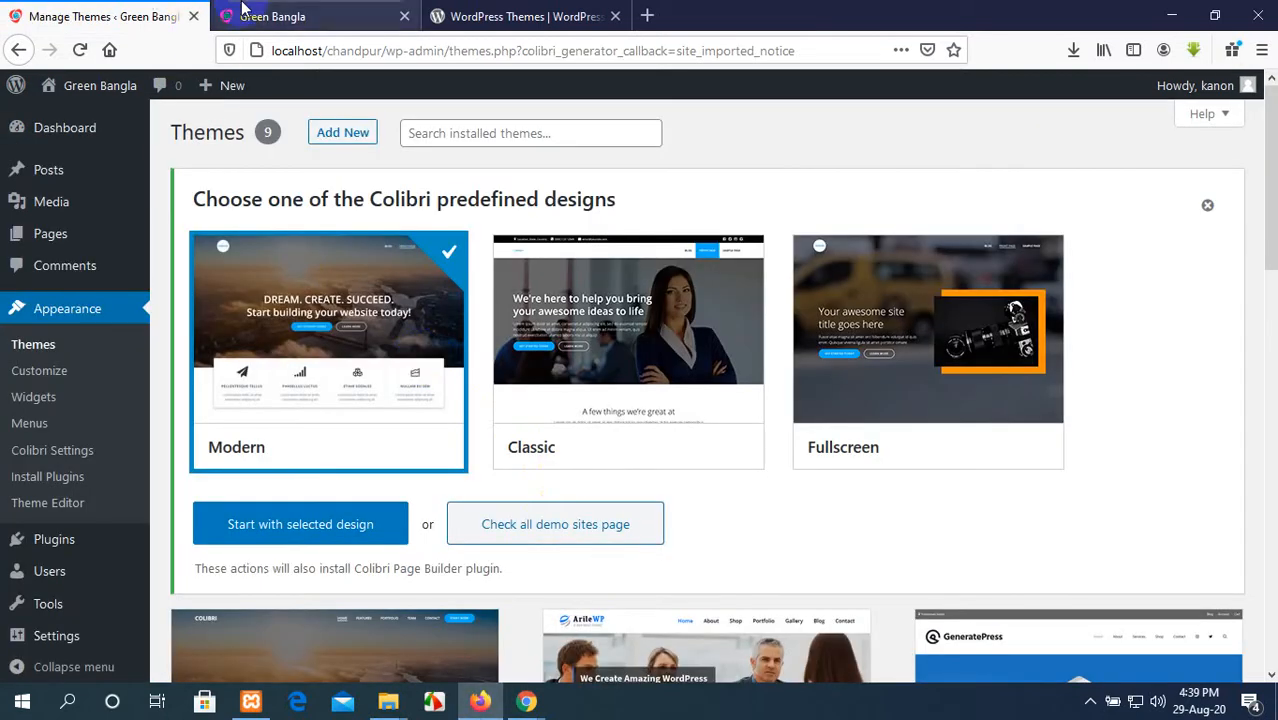
pyautogui.click(243, 6)
# Step: Open the live site's Home, About Us and Contact Us pages in turn and review their Colibri layouts
pyautogui.scroll(5, 588, 318)
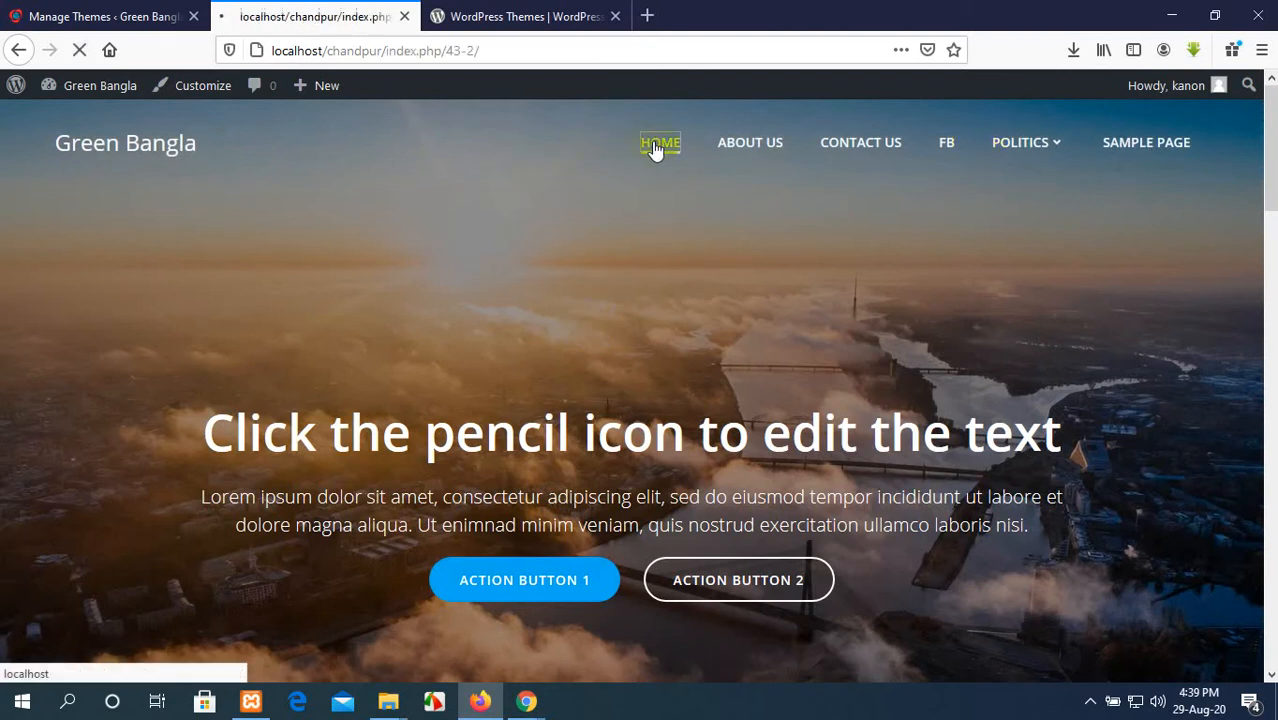
pyautogui.scroll(-20, 653, 282)
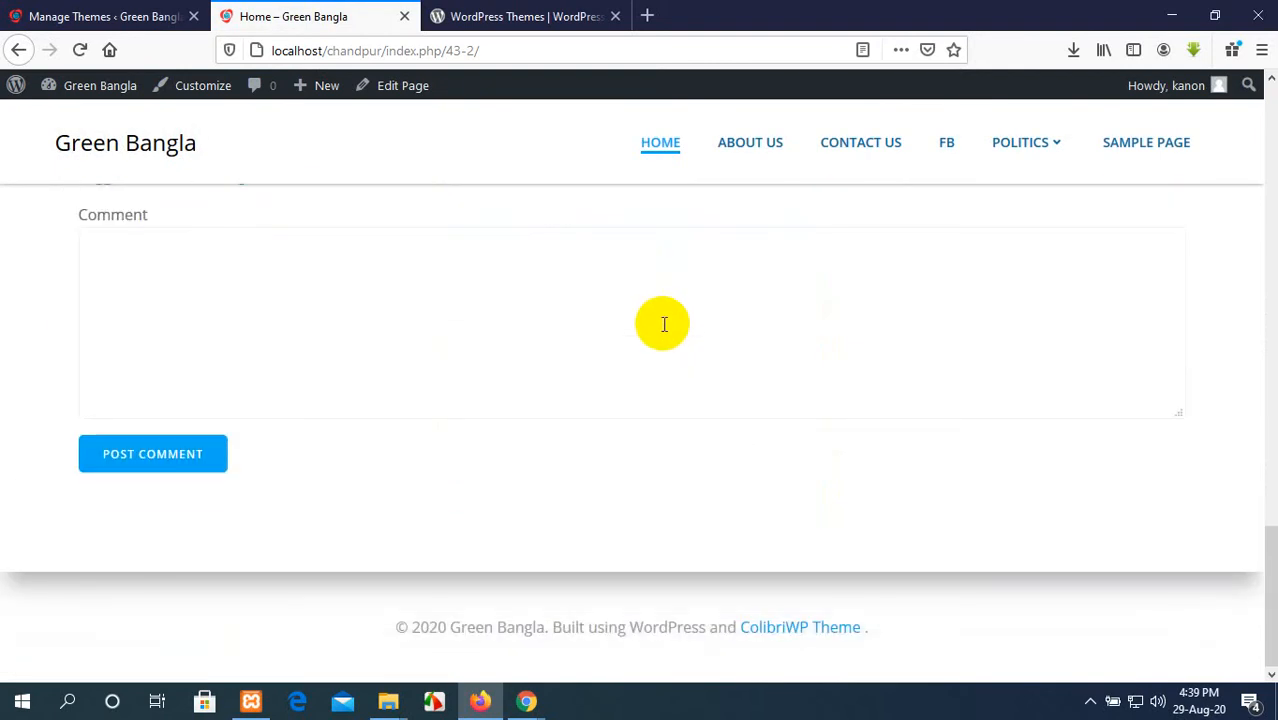
pyautogui.scroll(20, 663, 320)
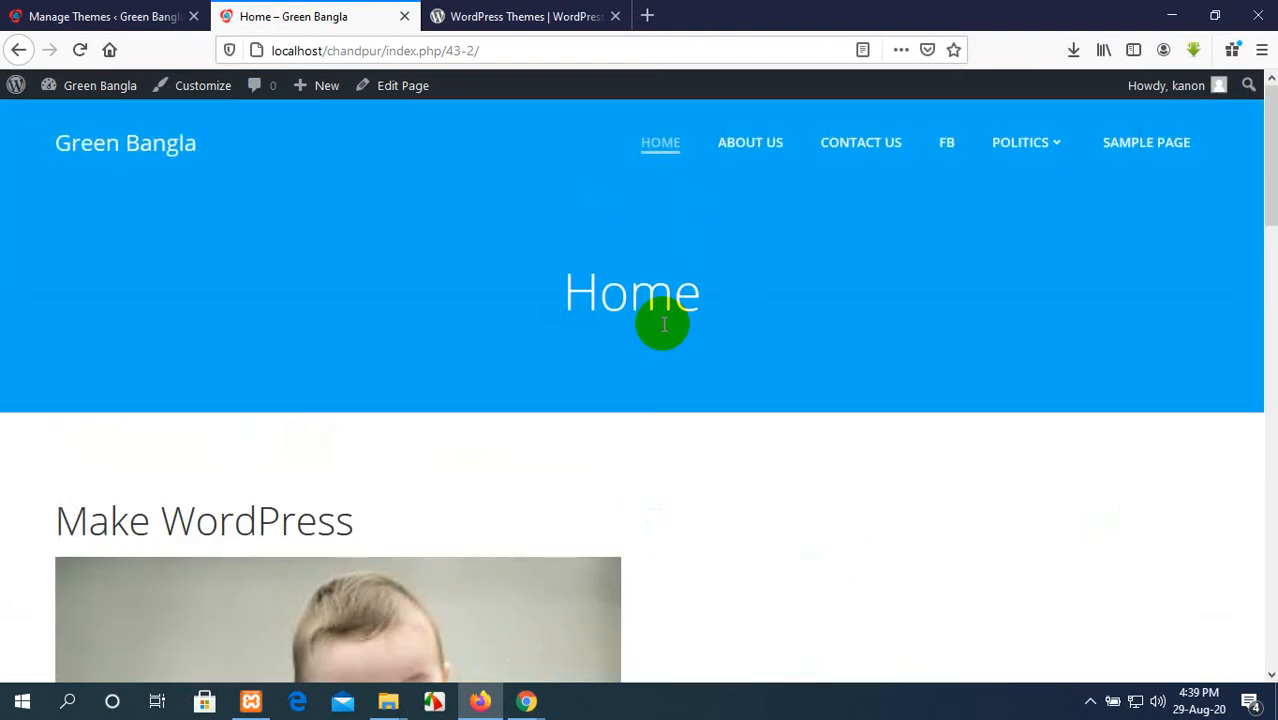
pyautogui.click(730, 148)
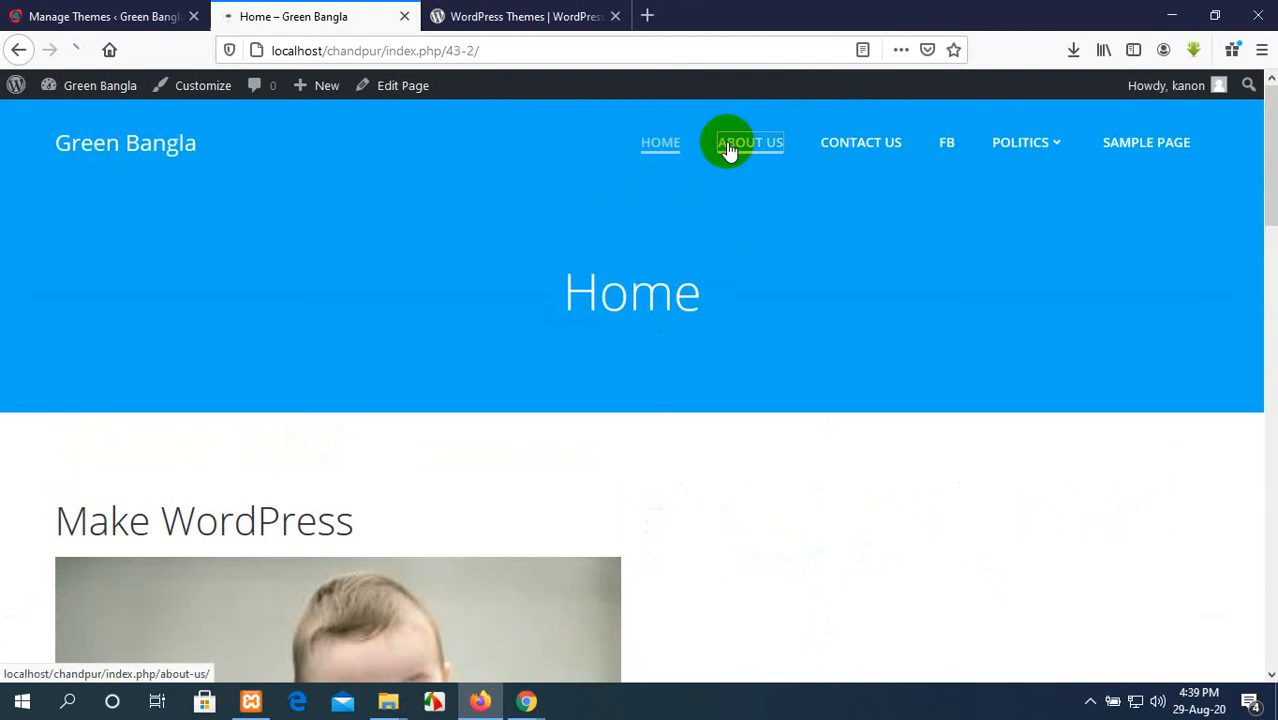
pyautogui.scroll(-3, 715, 456)
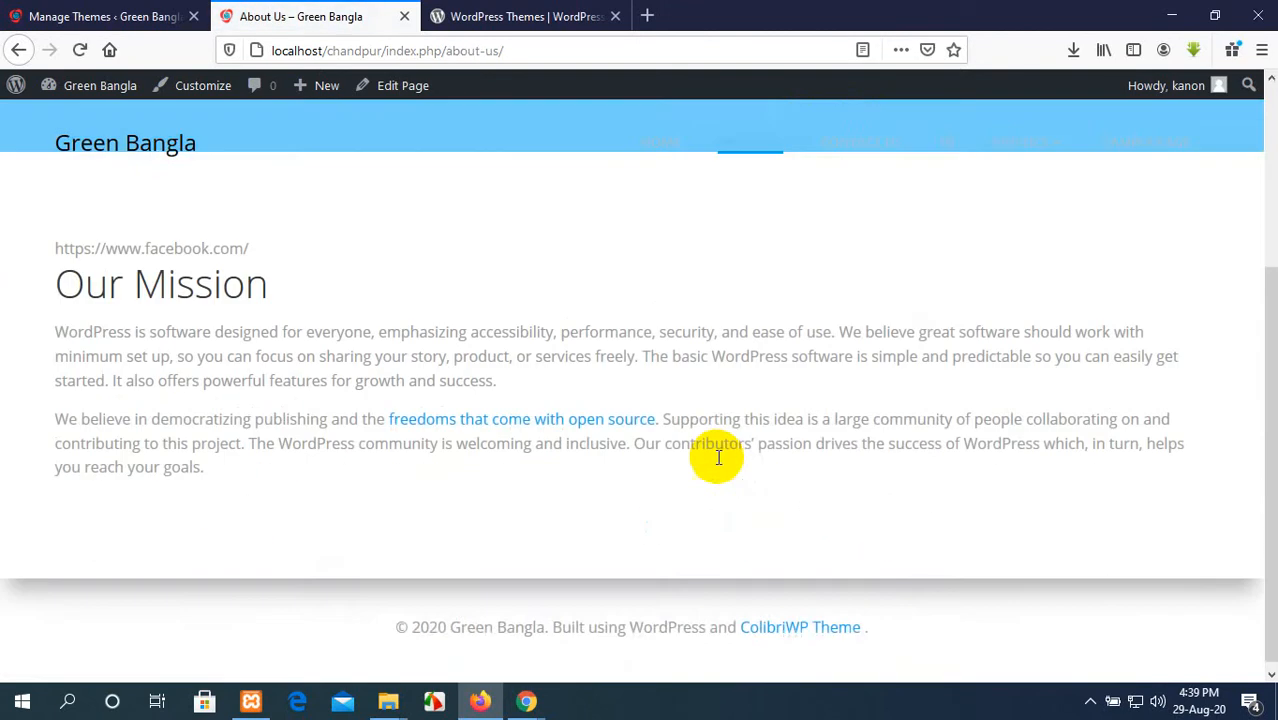
pyautogui.scroll(3, 719, 456)
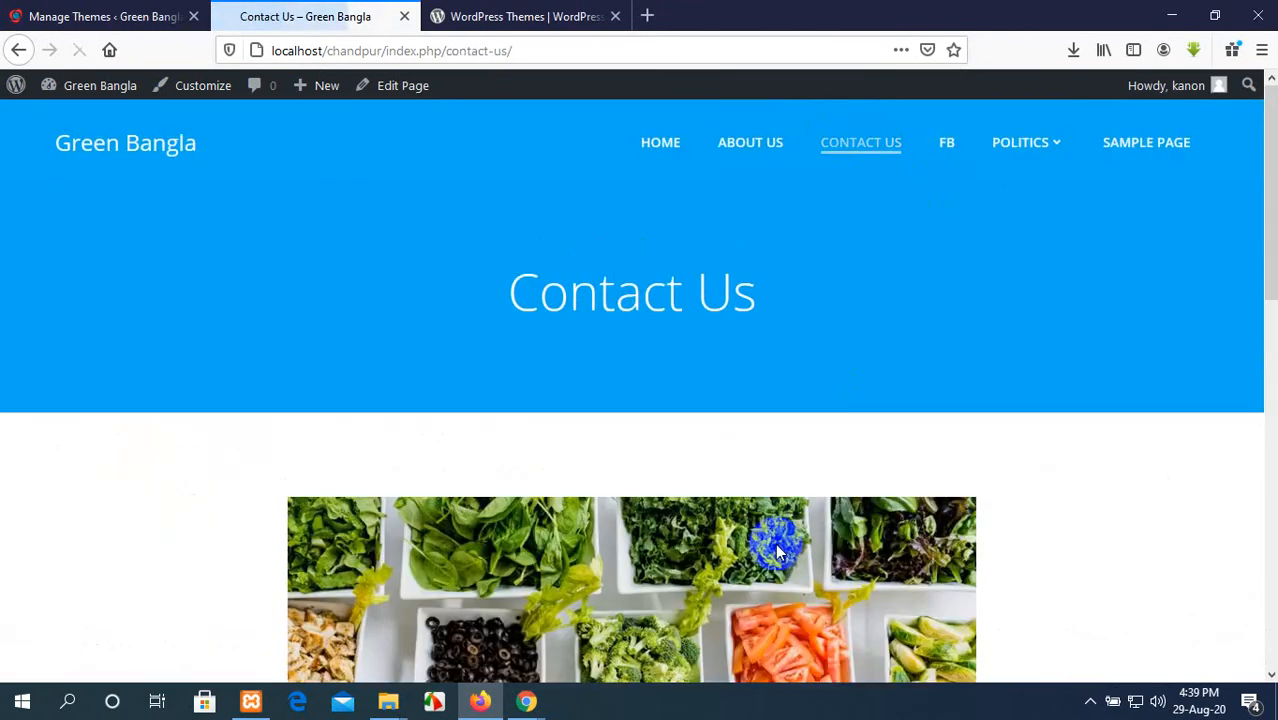
pyautogui.scroll(-10, 773, 532)
pyautogui.scroll(10, 773, 532)
pyautogui.scroll(3, 773, 532)
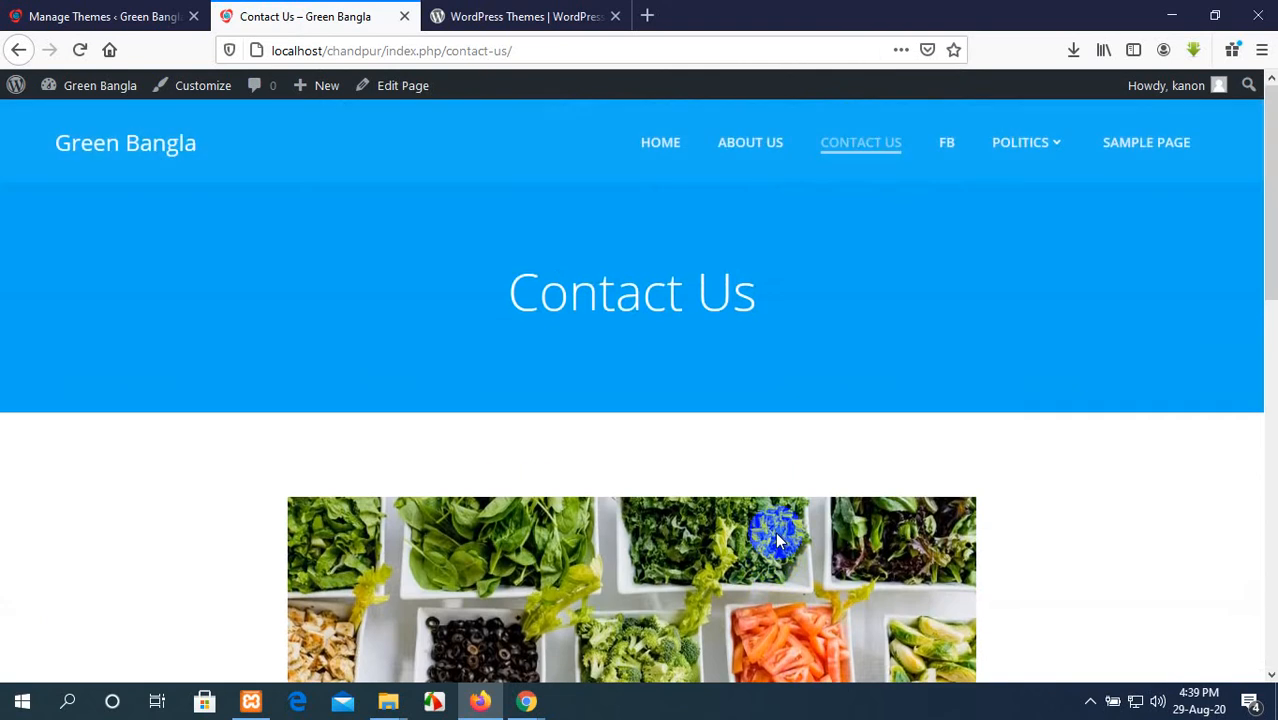
# Step: Return to the Themes page and select the Classic design among the Colibri predefined designs
pyautogui.click(95, 16)
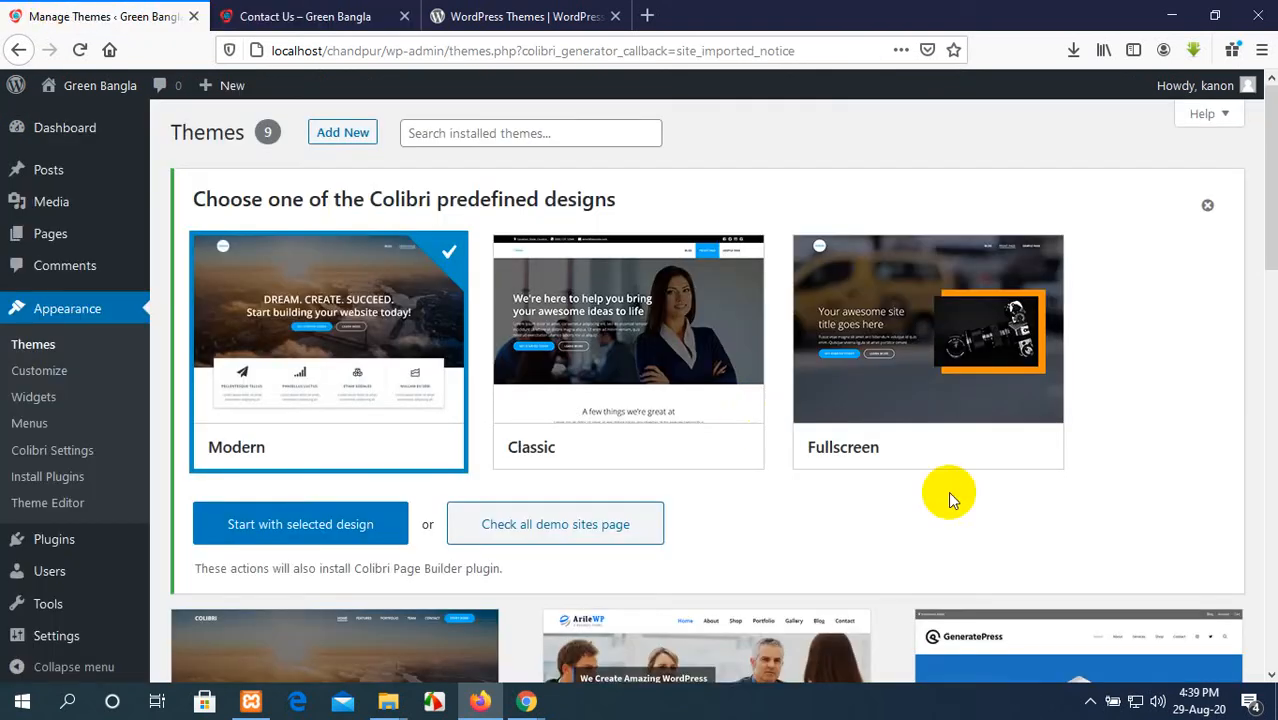
pyautogui.scroll(-1, 662, 542)
pyautogui.scroll(1, 667, 418)
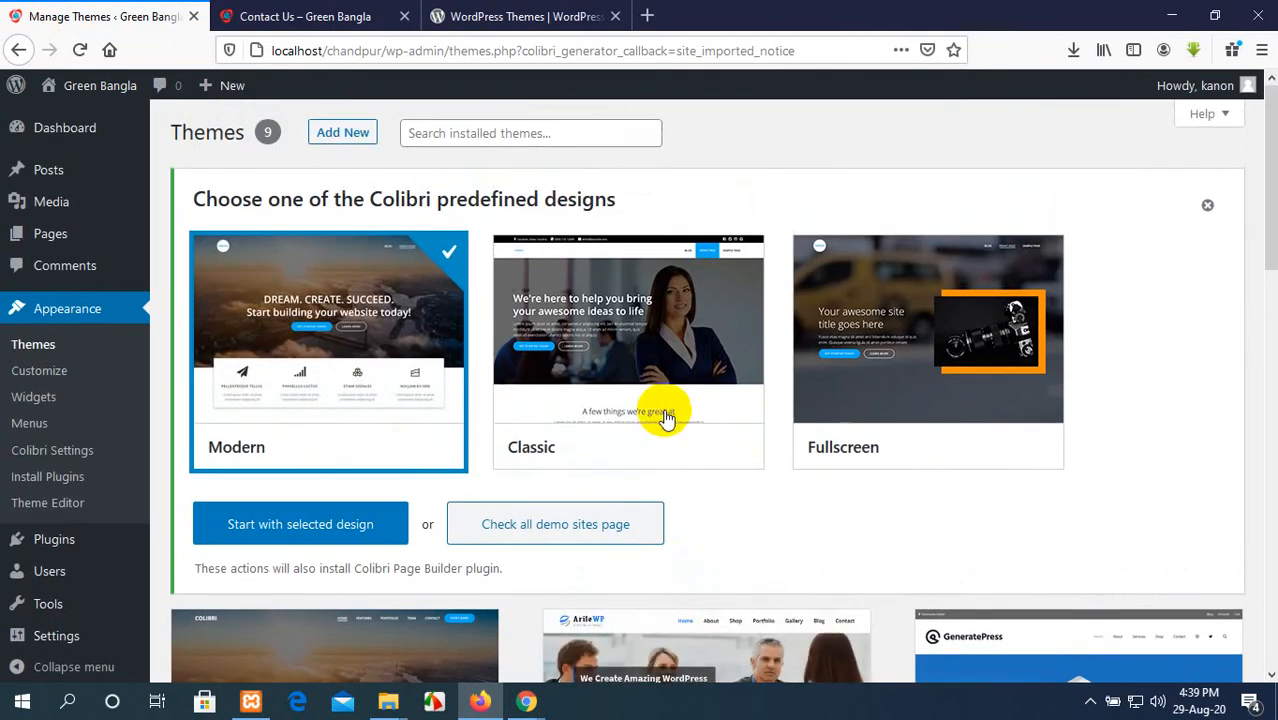
pyautogui.click(672, 382)
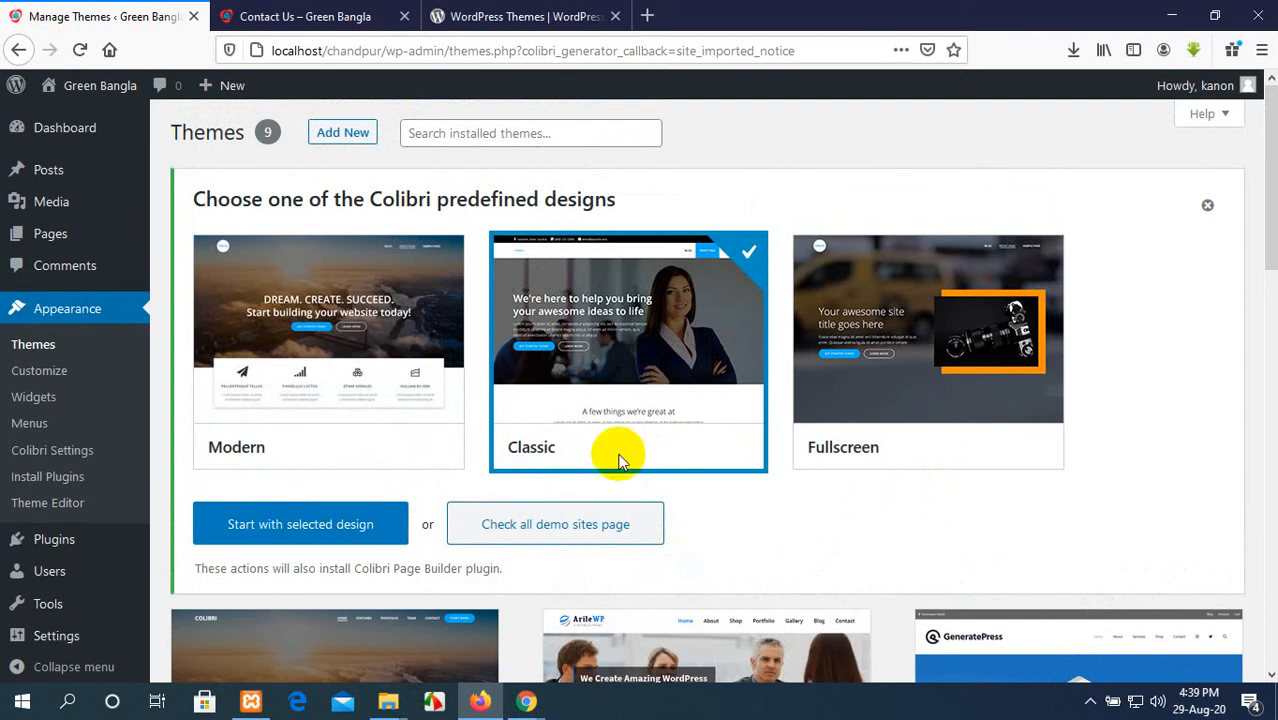
# Step: Start the site with the selected Classic design and load the live homepage at localhost/chandpur/
pyautogui.click(308, 528)
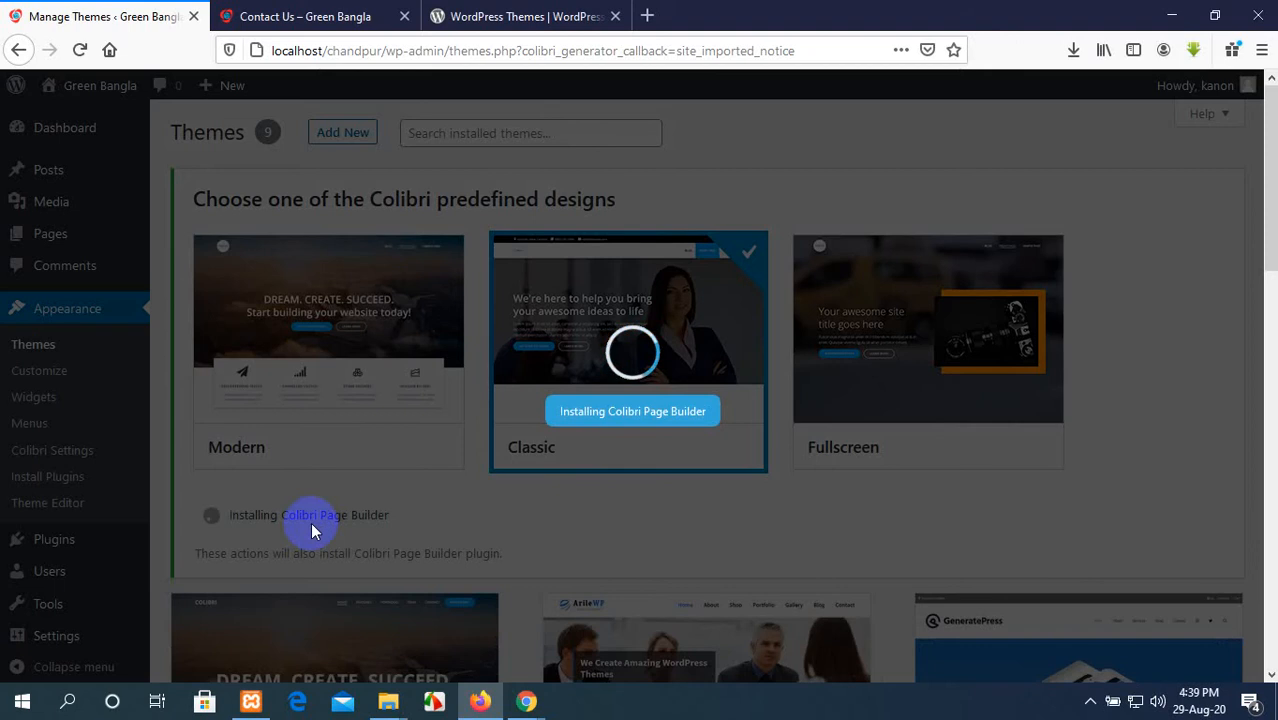
pyautogui.click(240, 16)
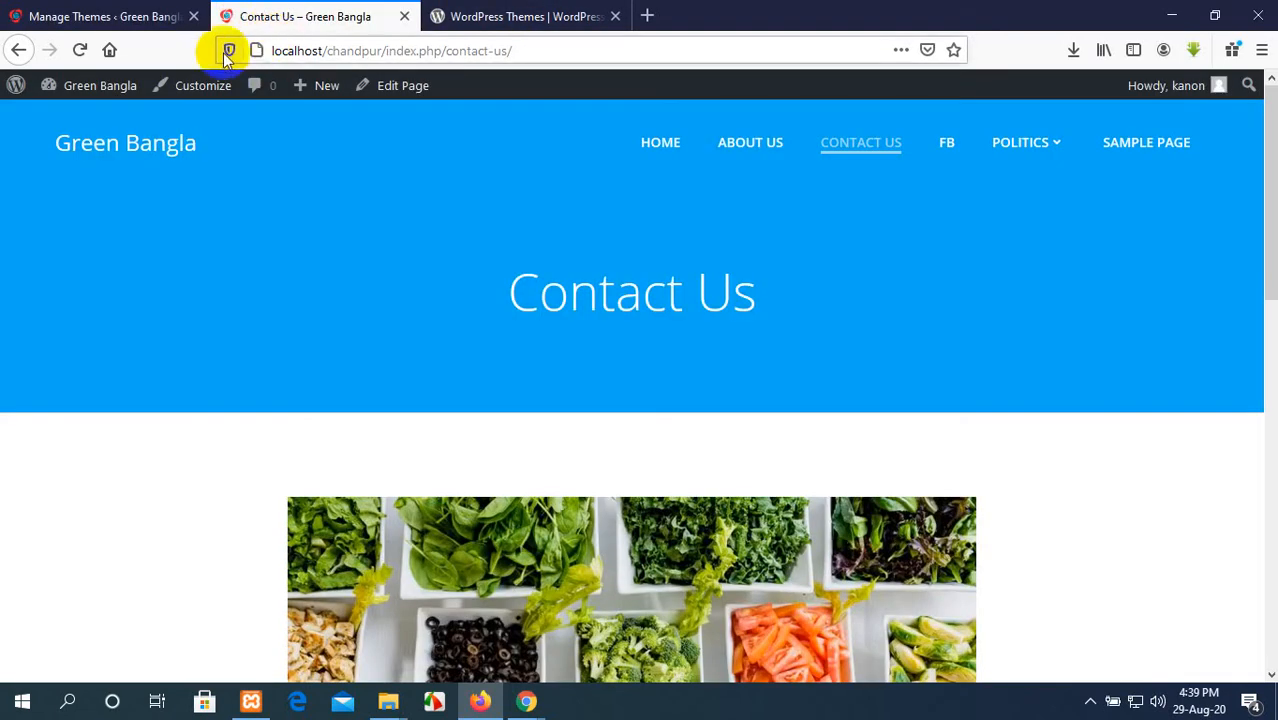
pyautogui.click(446, 60)
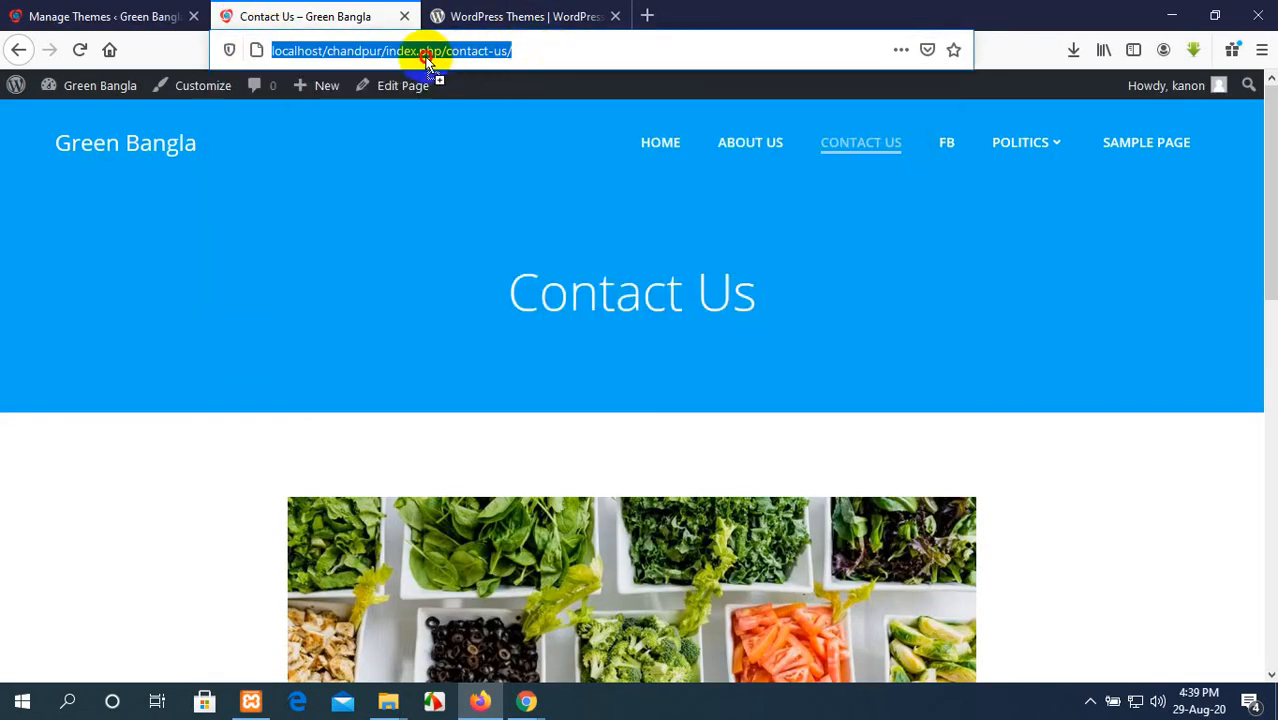
pyautogui.moveTo(514, 57); pyautogui.dragTo(397, 48)
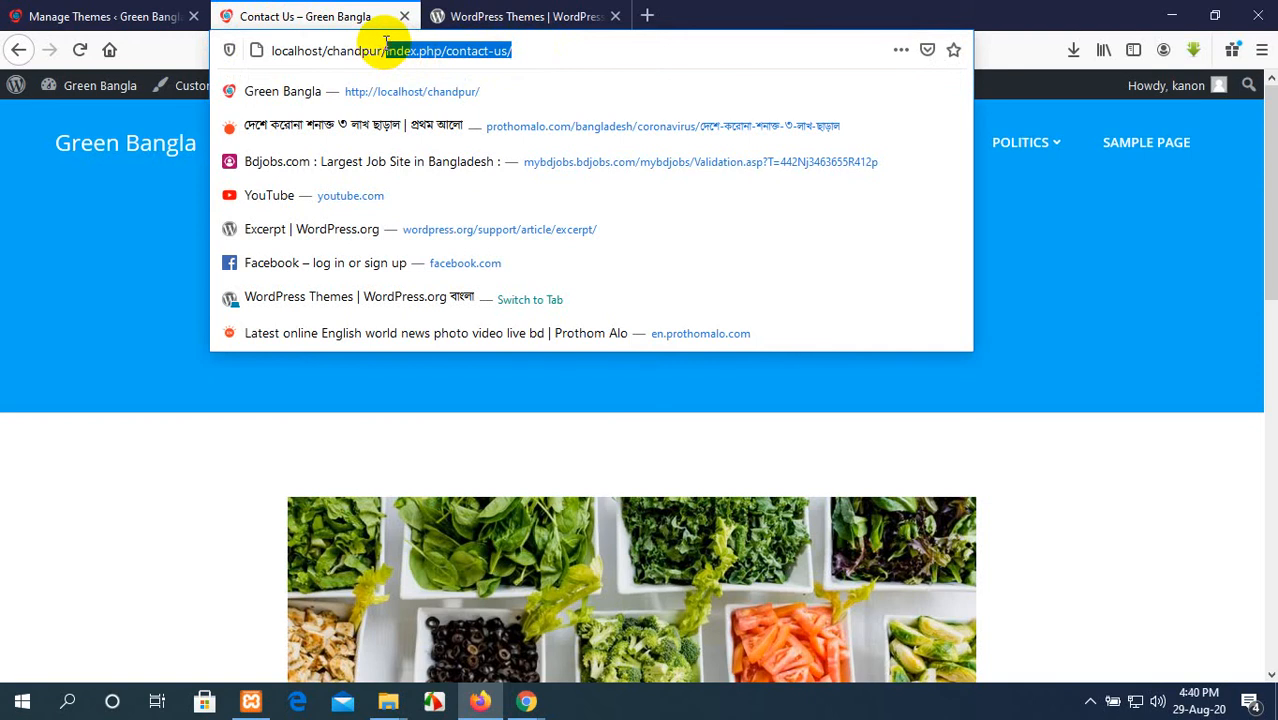
pyautogui.press('BackSpace')
pyautogui.press('Return')
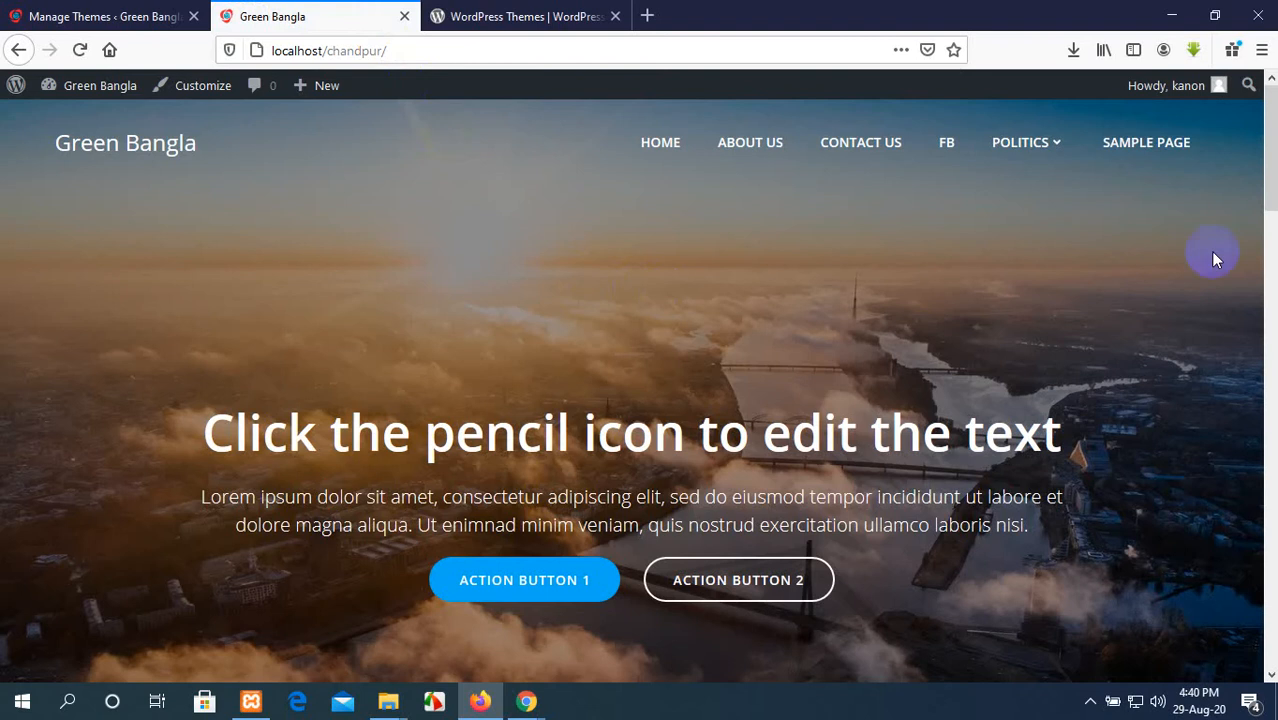
# Step: Review the live homepage's banner, posts and sidebar, and try the Action Button 2 and Action Button 1 links
pyautogui.scroll(-5, 825, 400)
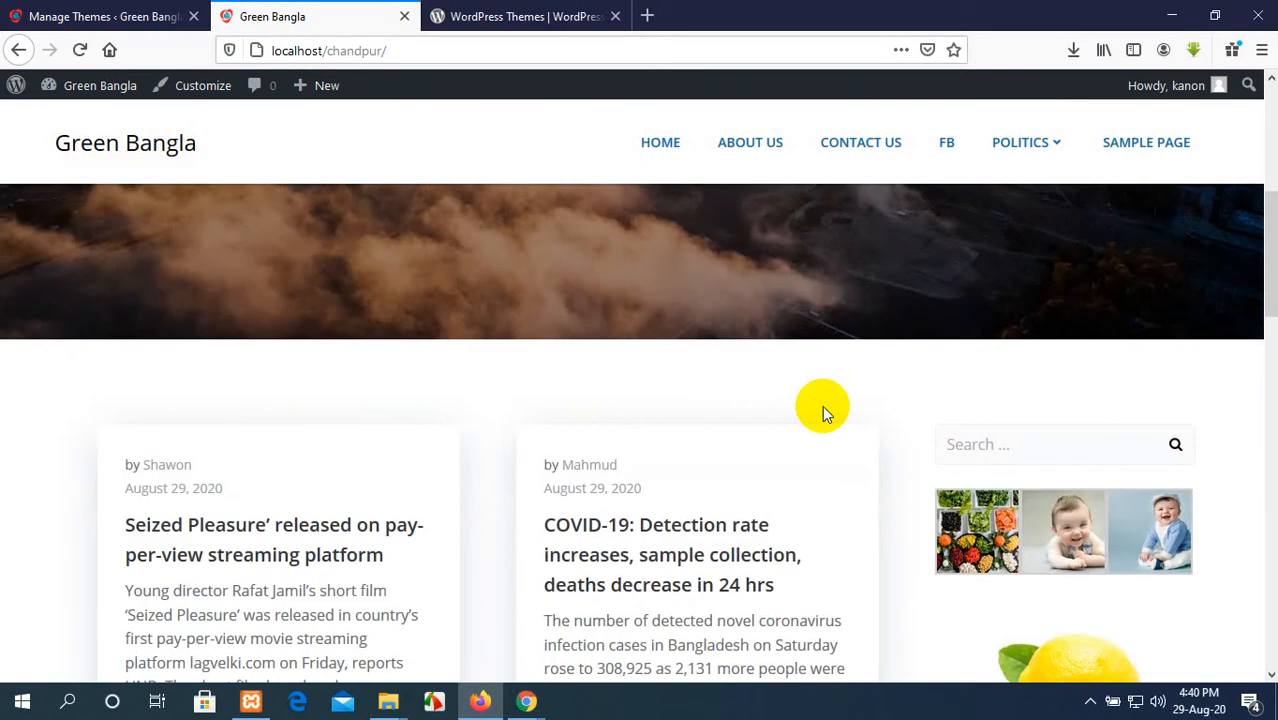
pyautogui.scroll(-10, 822, 407)
pyautogui.scroll(-5, 825, 414)
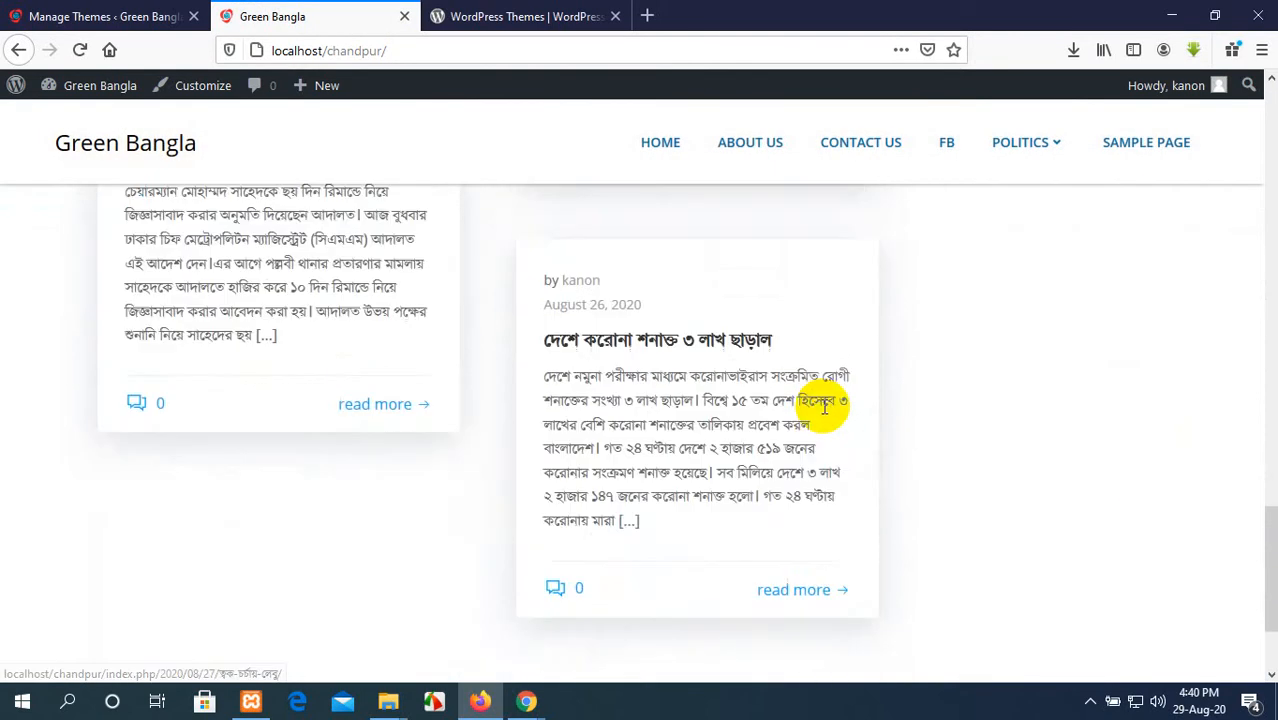
pyautogui.scroll(20, 822, 405)
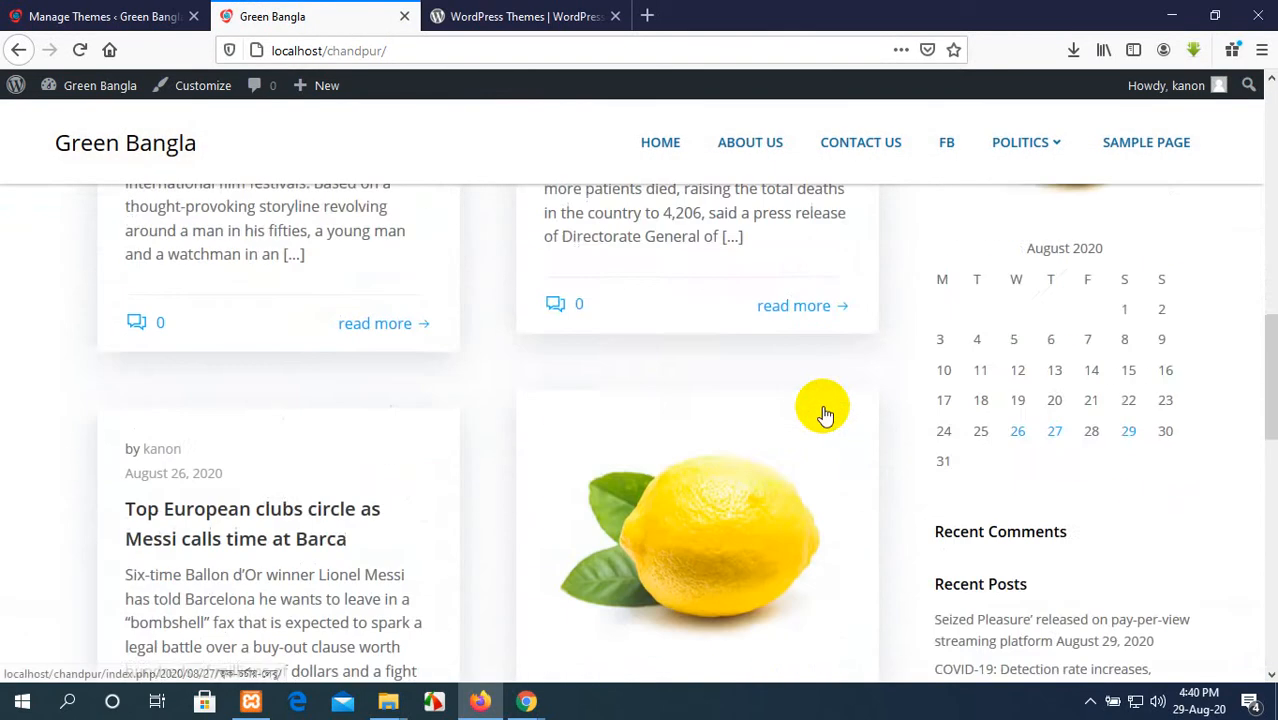
pyautogui.scroll(-3, 822, 407)
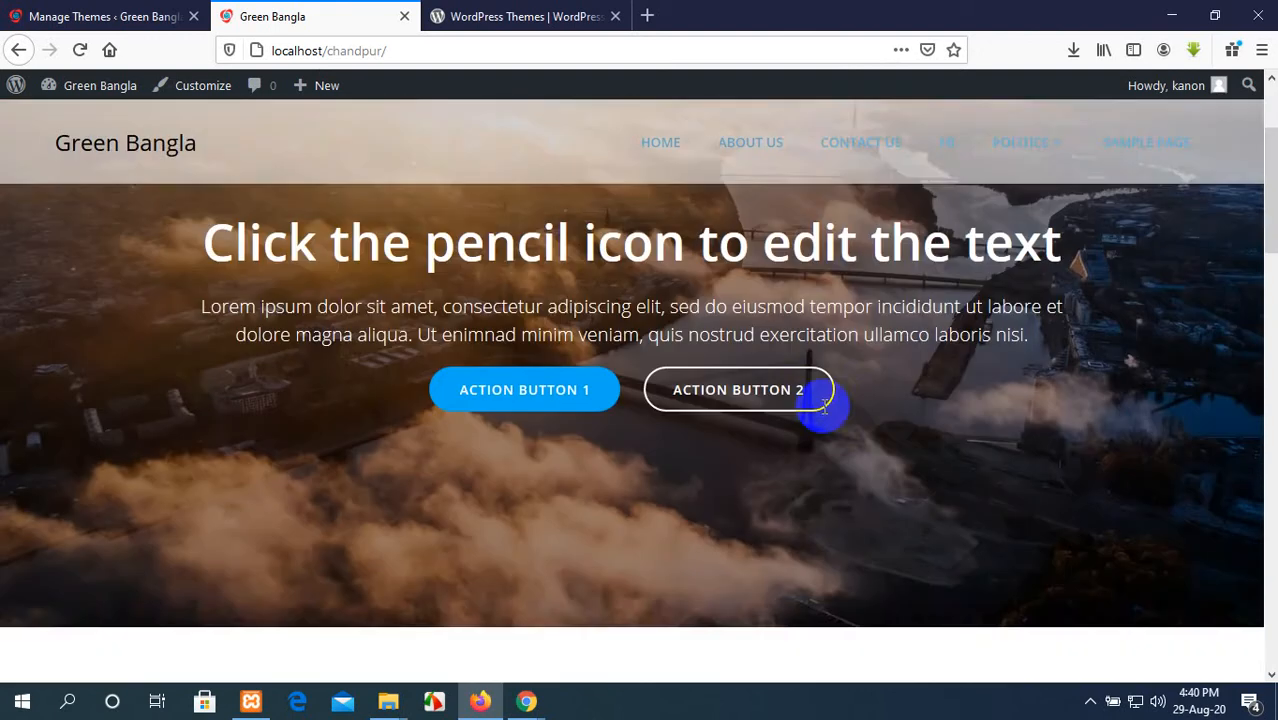
pyautogui.scroll(2, 825, 409)
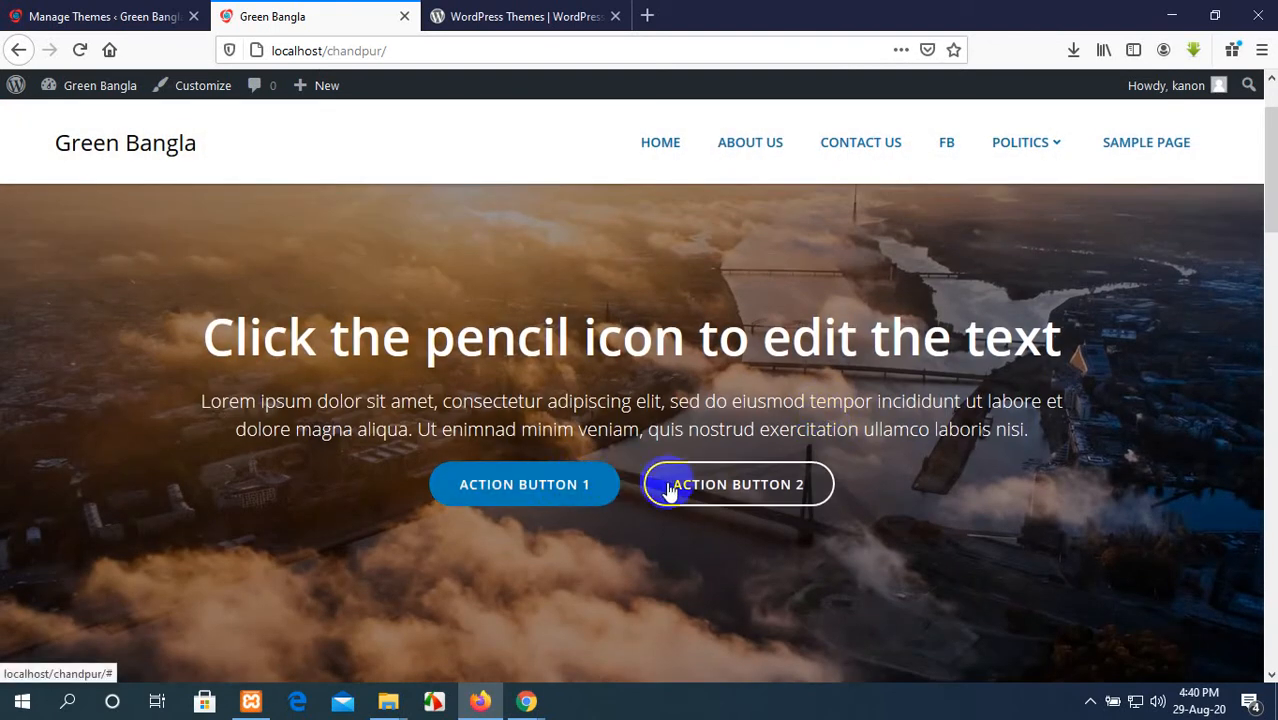
pyautogui.click(745, 483)
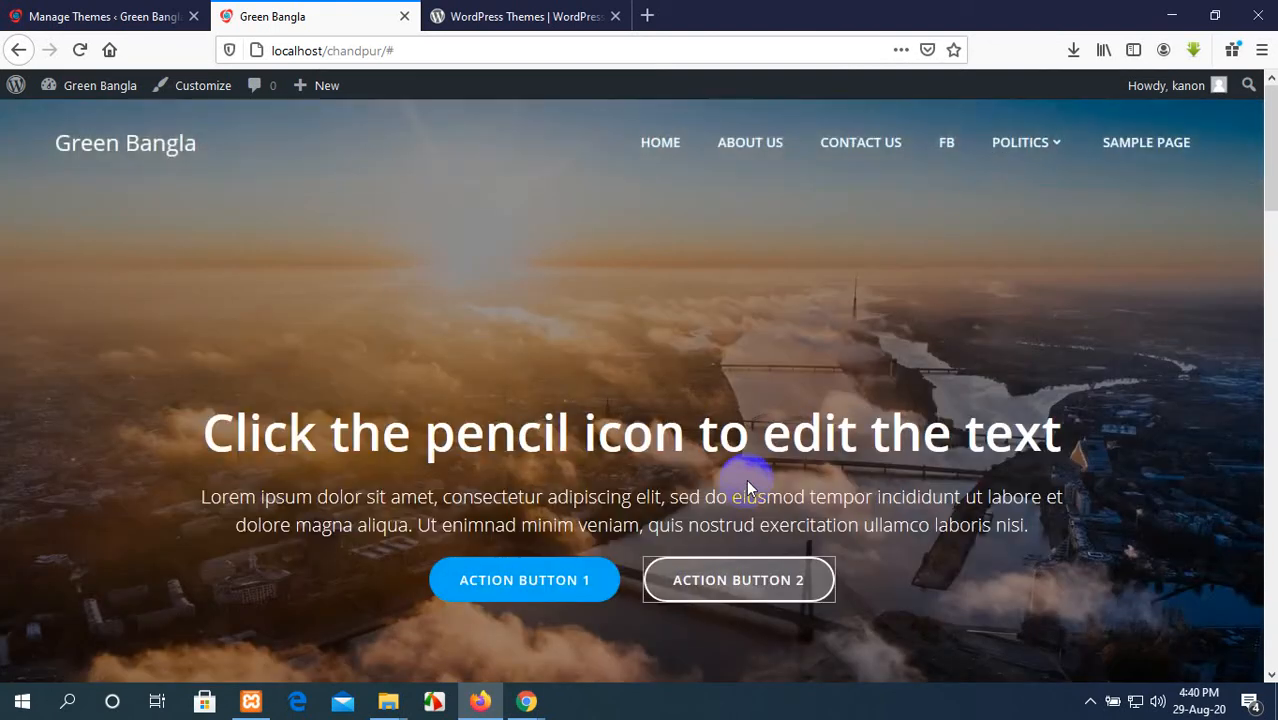
pyautogui.click(511, 599)
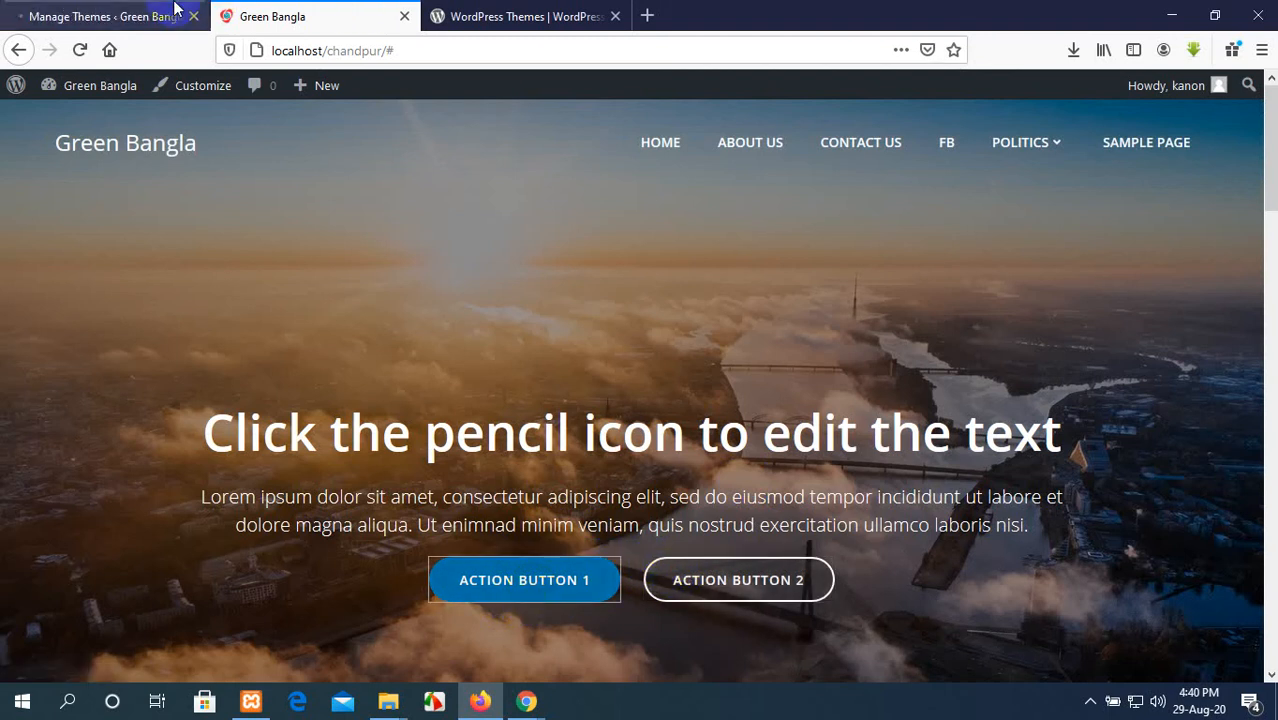
# Step: Check the predefined designs on the Themes page, and reload the live homepage to examine its layout
pyautogui.click(40, 16)
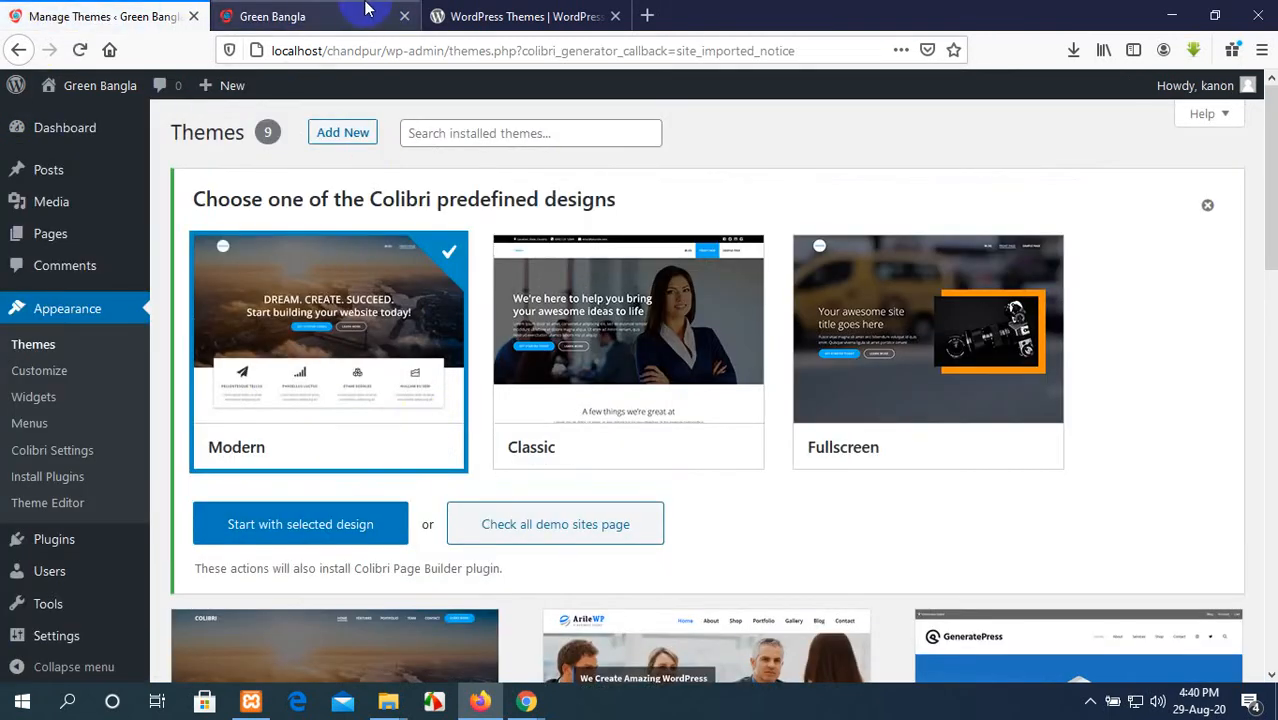
pyautogui.click(351, 14)
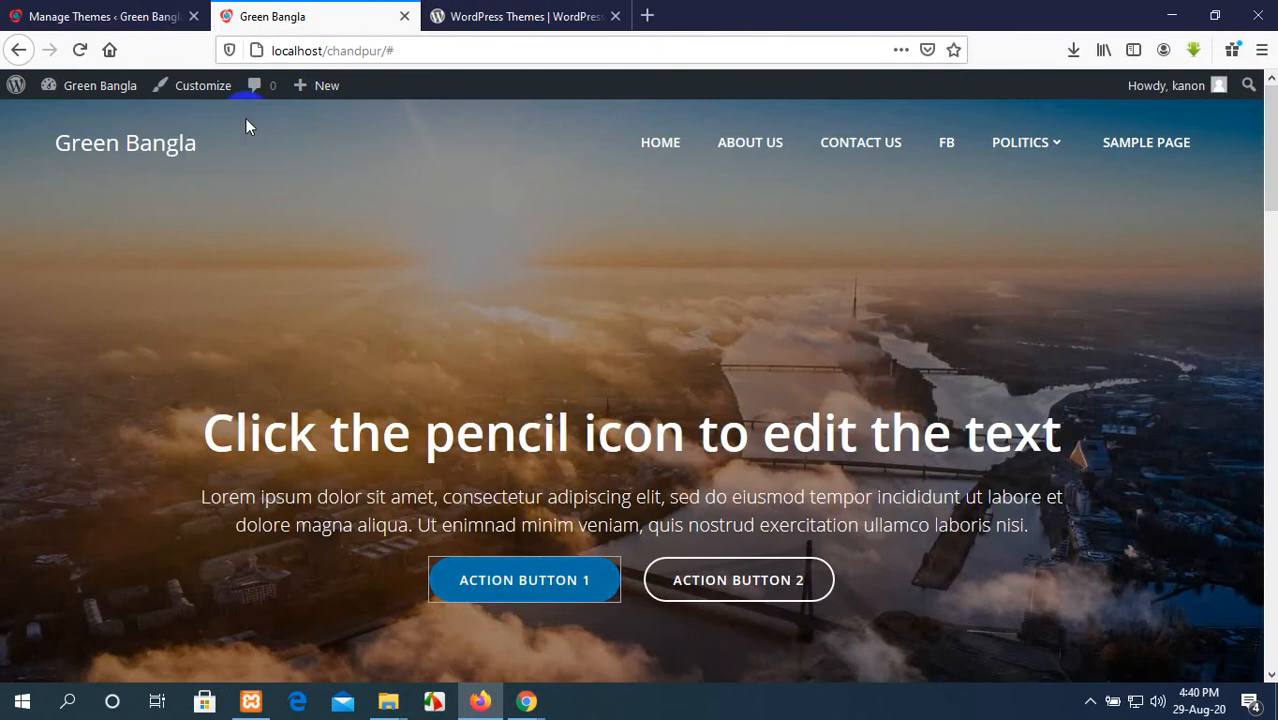
pyautogui.click(81, 50)
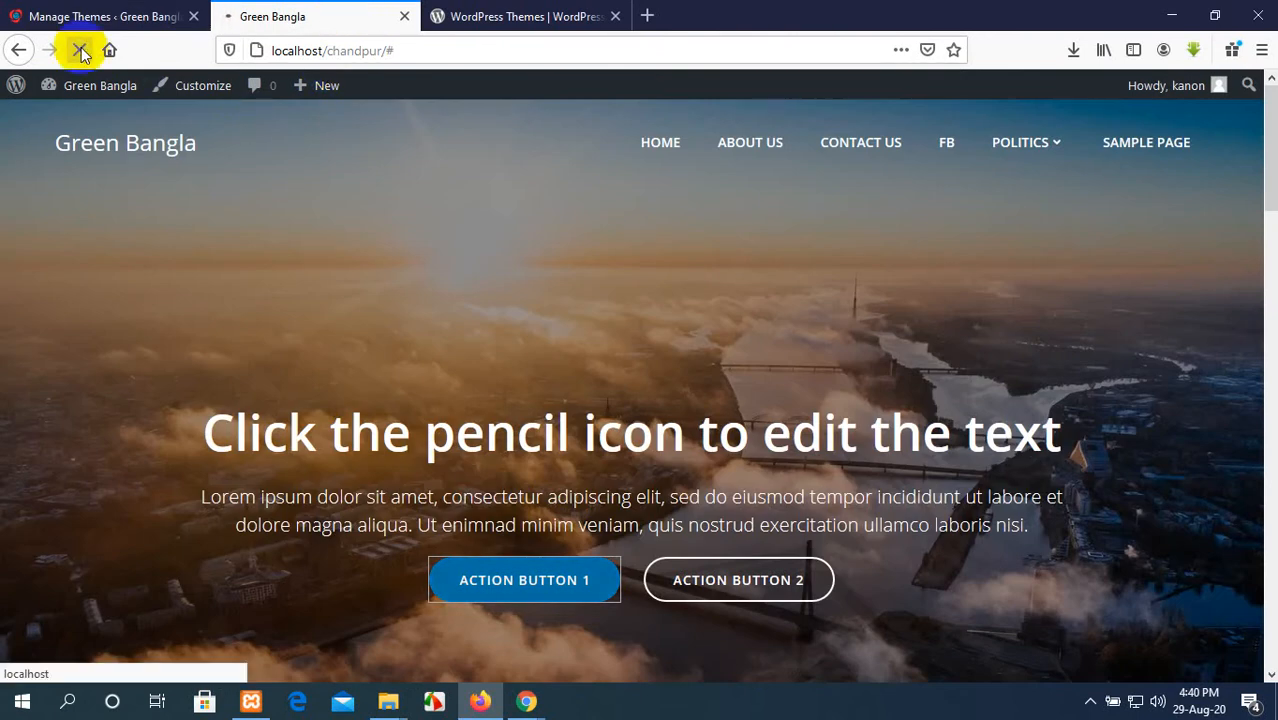
pyautogui.scroll(-10, 578, 362)
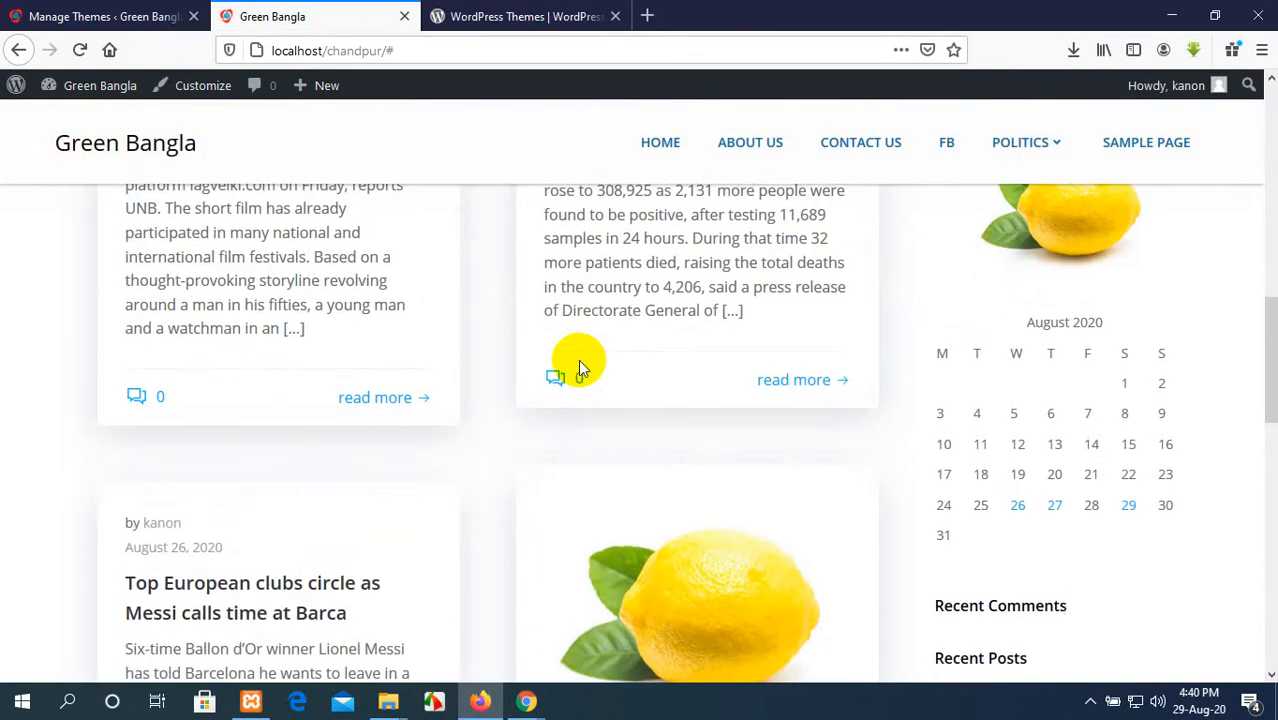
# Step: Start the site with the Fullscreen predefined design from the Themes page and check the live homepage
pyautogui.click(110, 16)
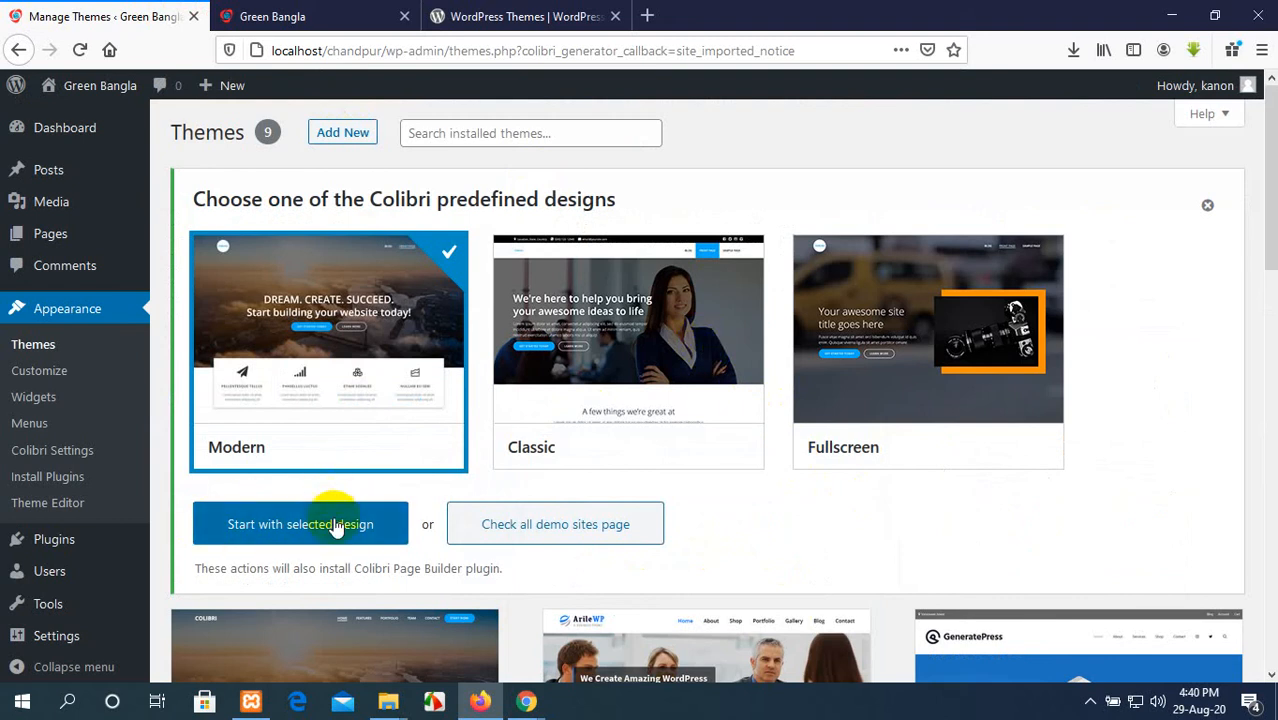
pyautogui.click(850, 330)
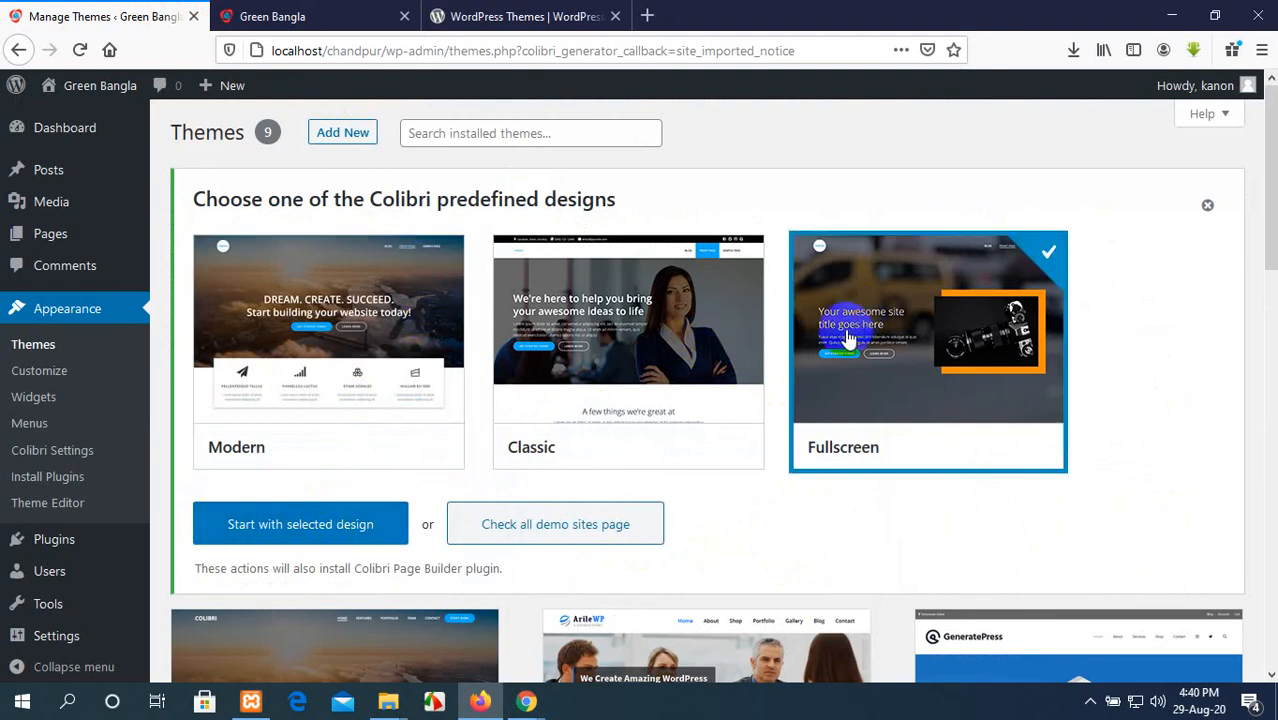
pyautogui.click(250, 522)
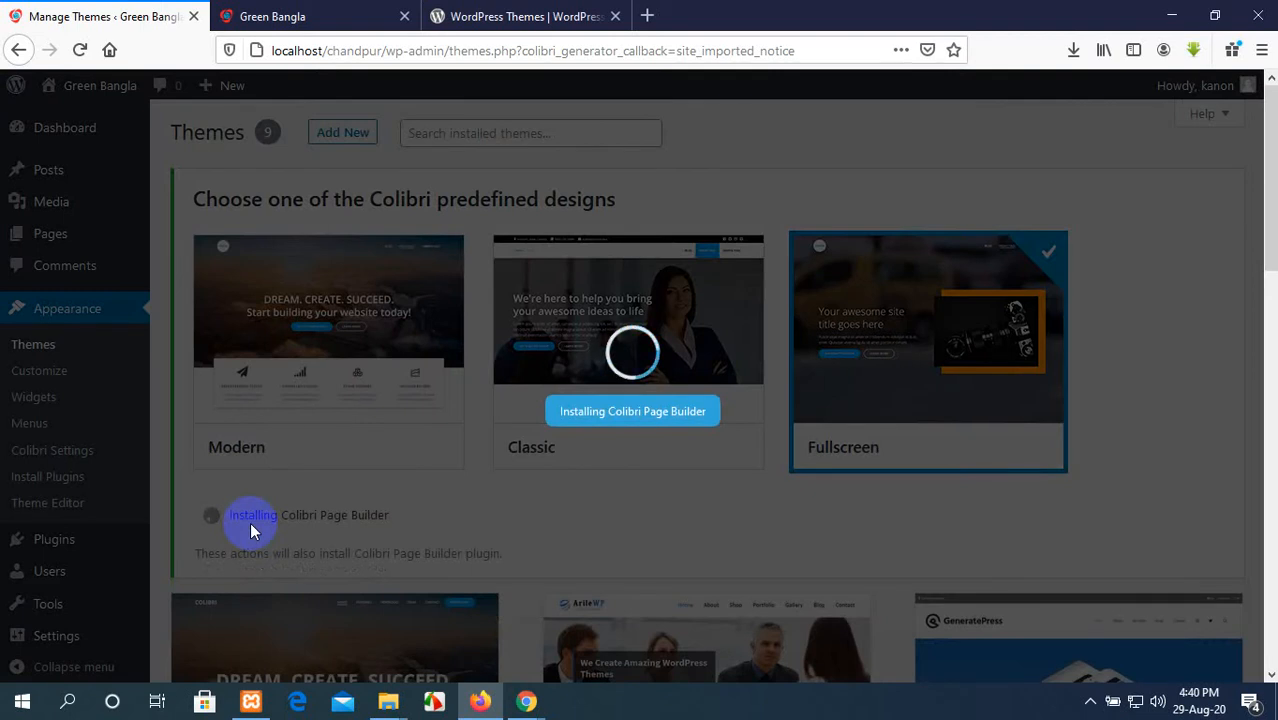
pyautogui.click(343, 12)
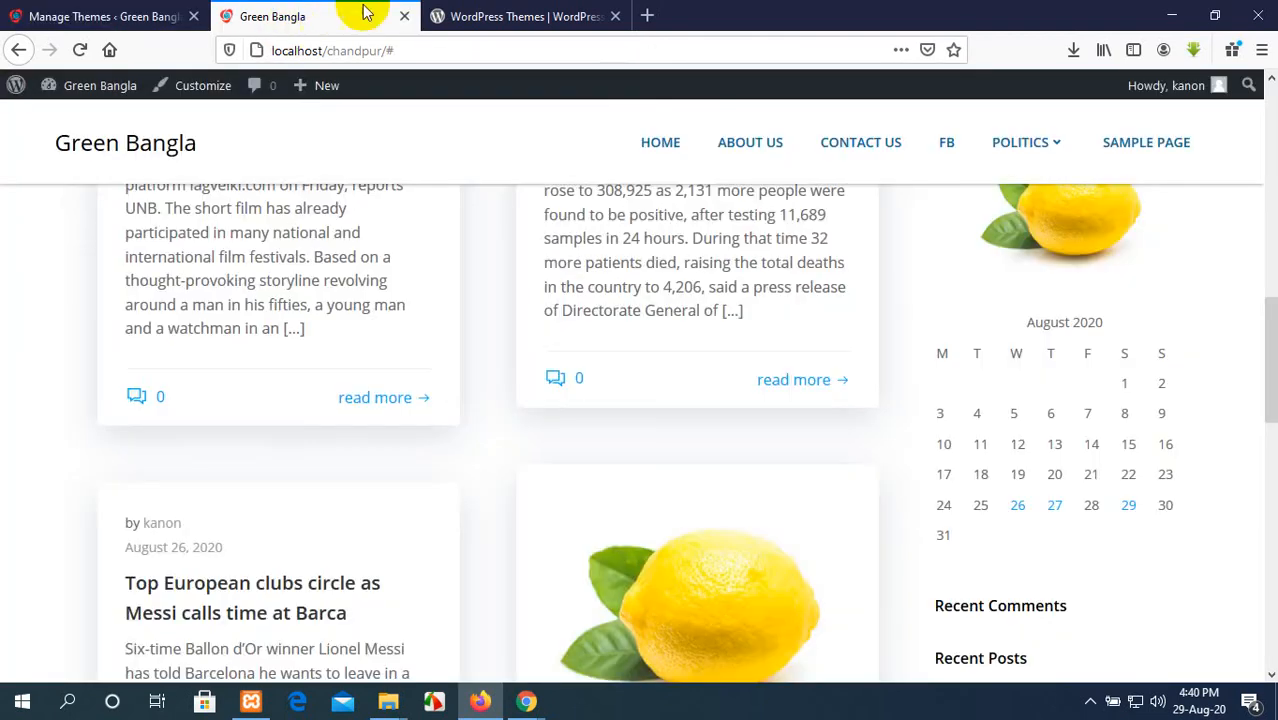
# Step: Find the Newsbulk theme in the WordPress.org theme directory and save its newsbulk.0.4.zip file
pyautogui.click(460, 14)
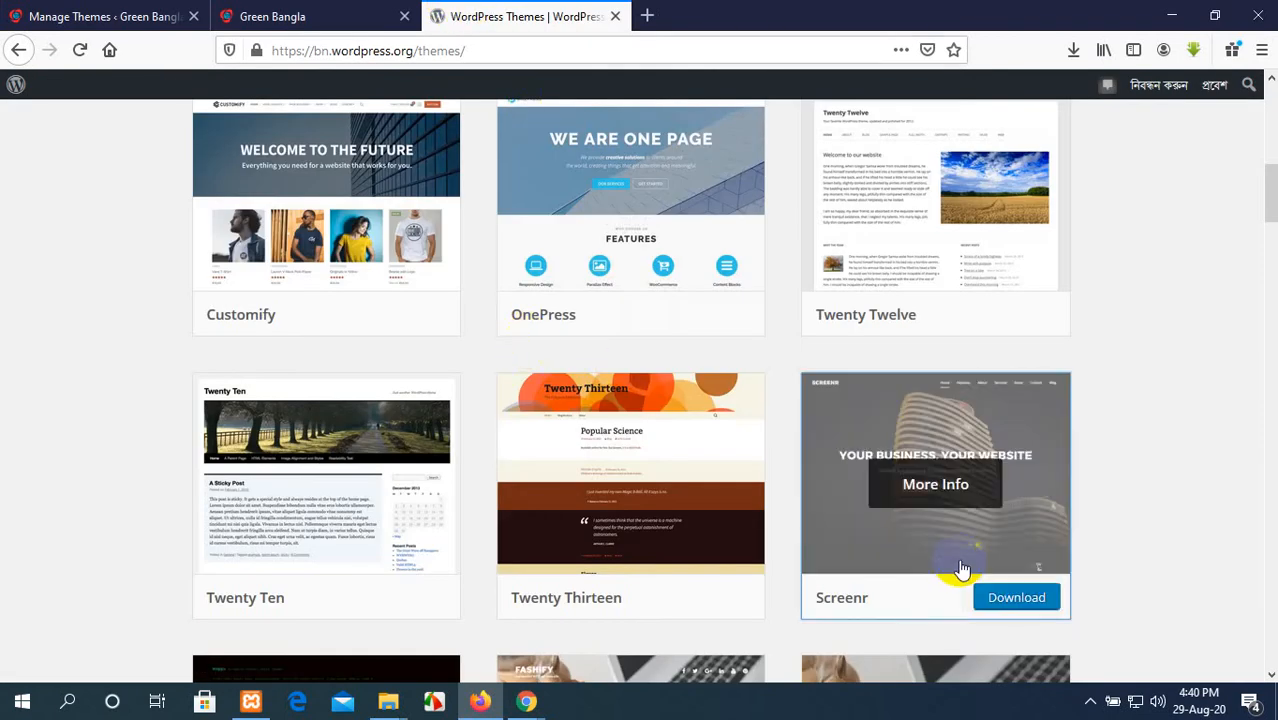
pyautogui.scroll(-3, 960, 570)
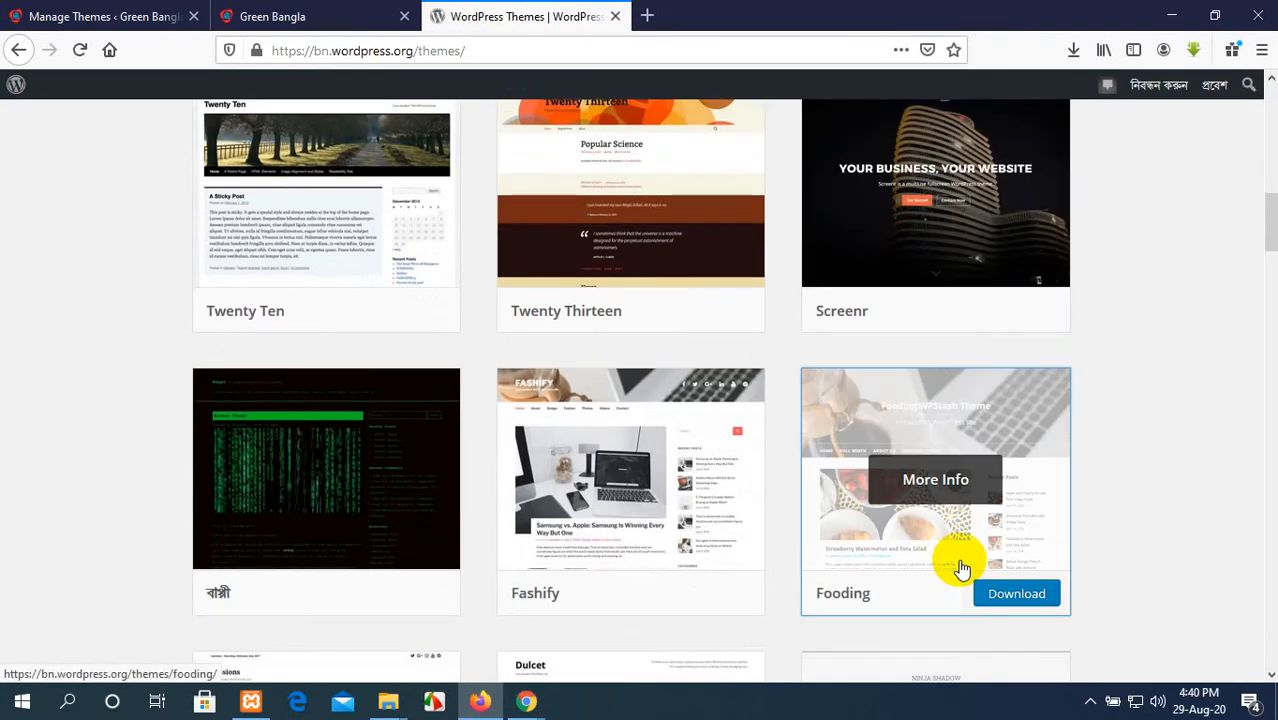
pyautogui.scroll(-9, 960, 568)
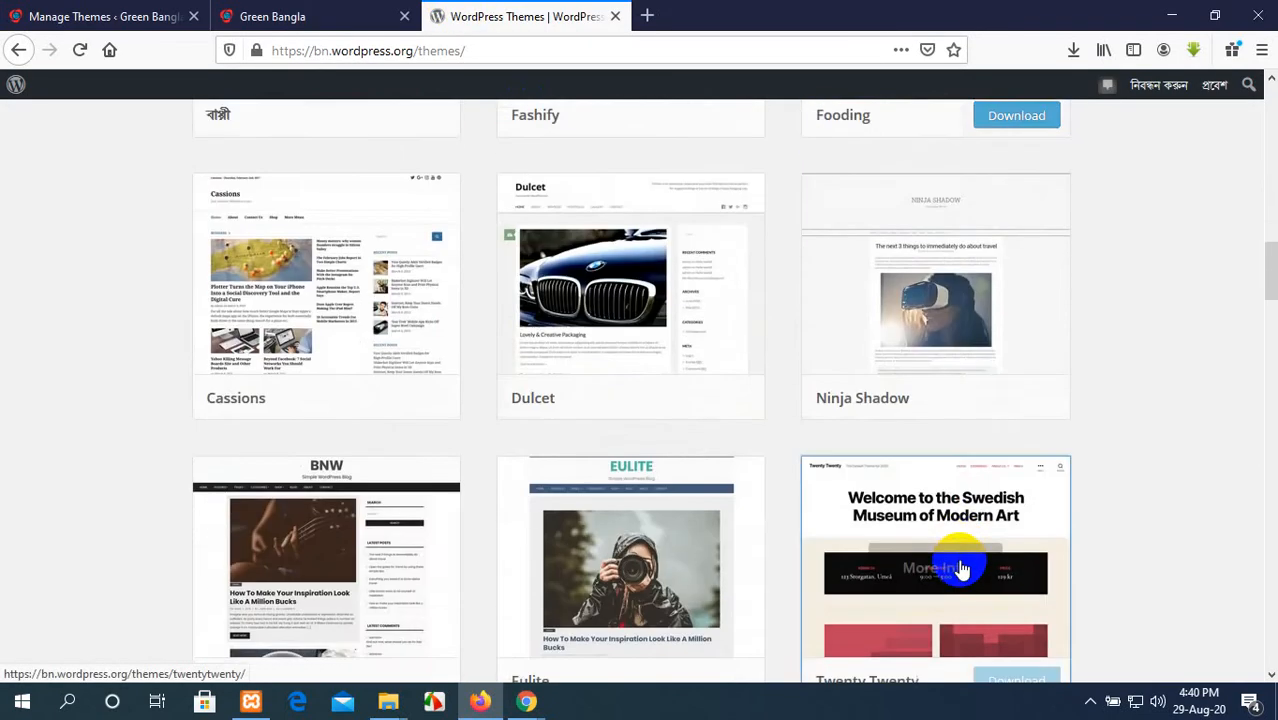
pyautogui.scroll(-10, 960, 570)
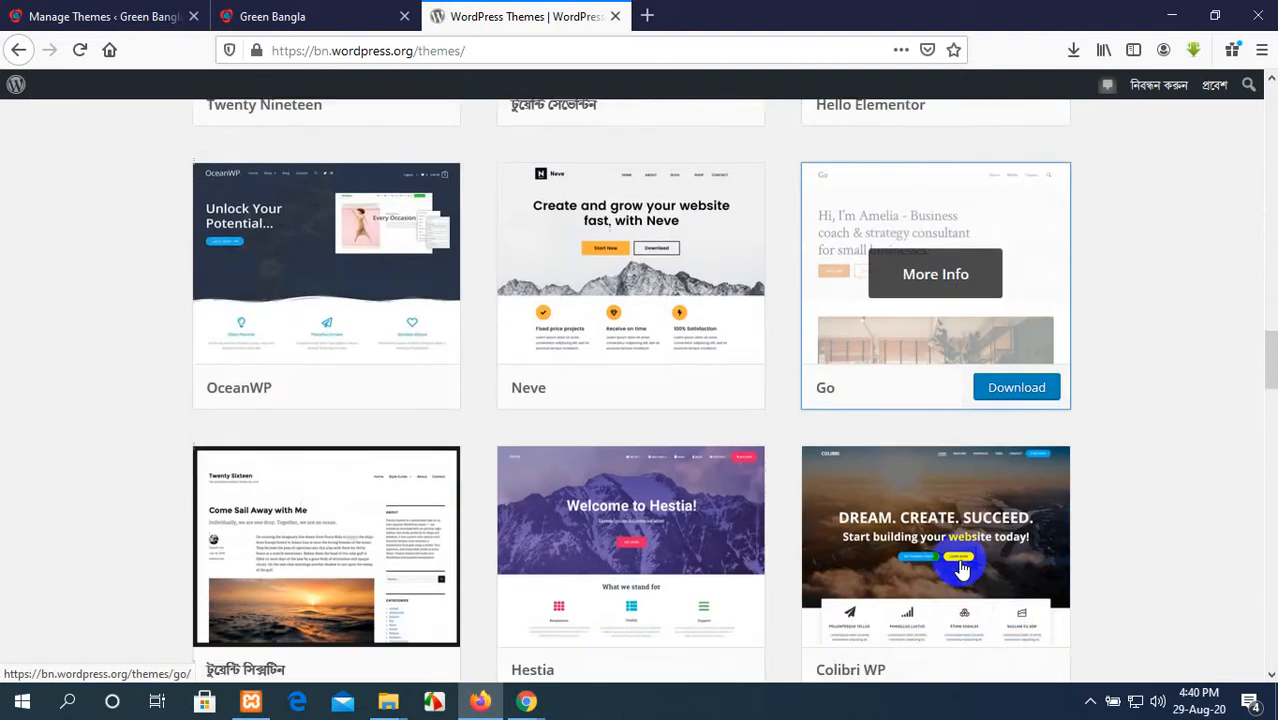
pyautogui.scroll(-7, 960, 568)
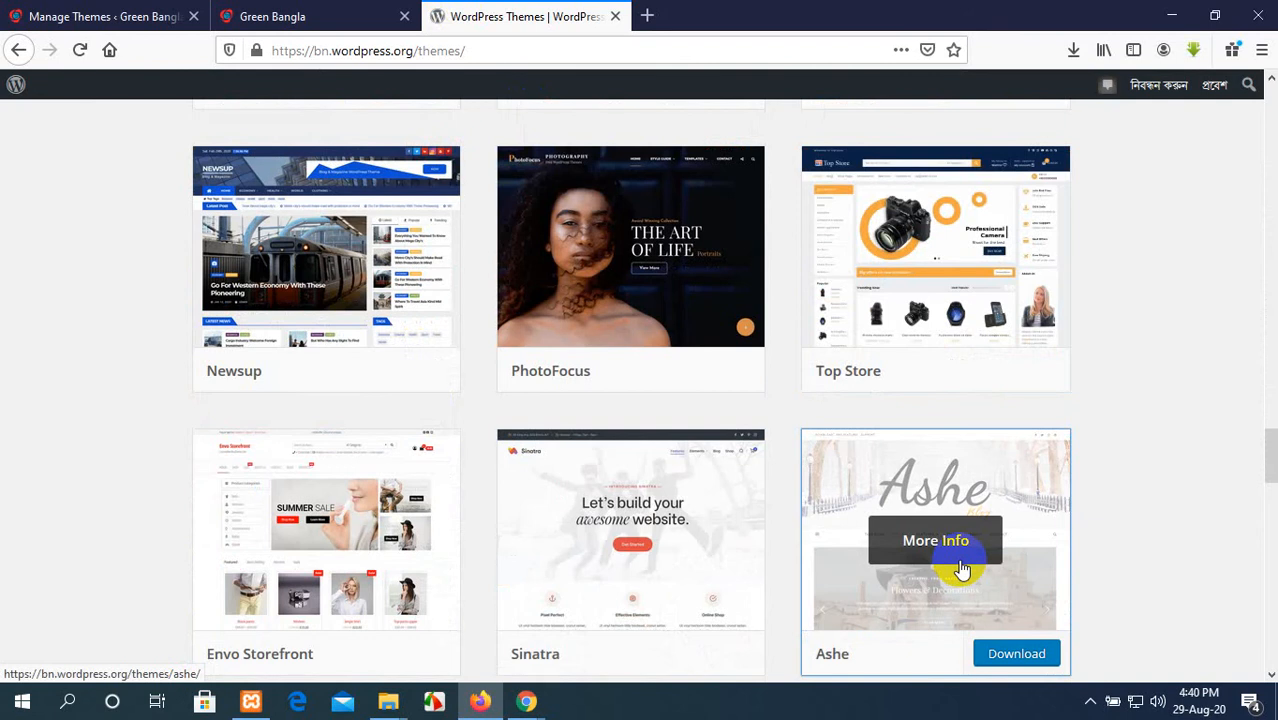
pyautogui.scroll(-8, 960, 568)
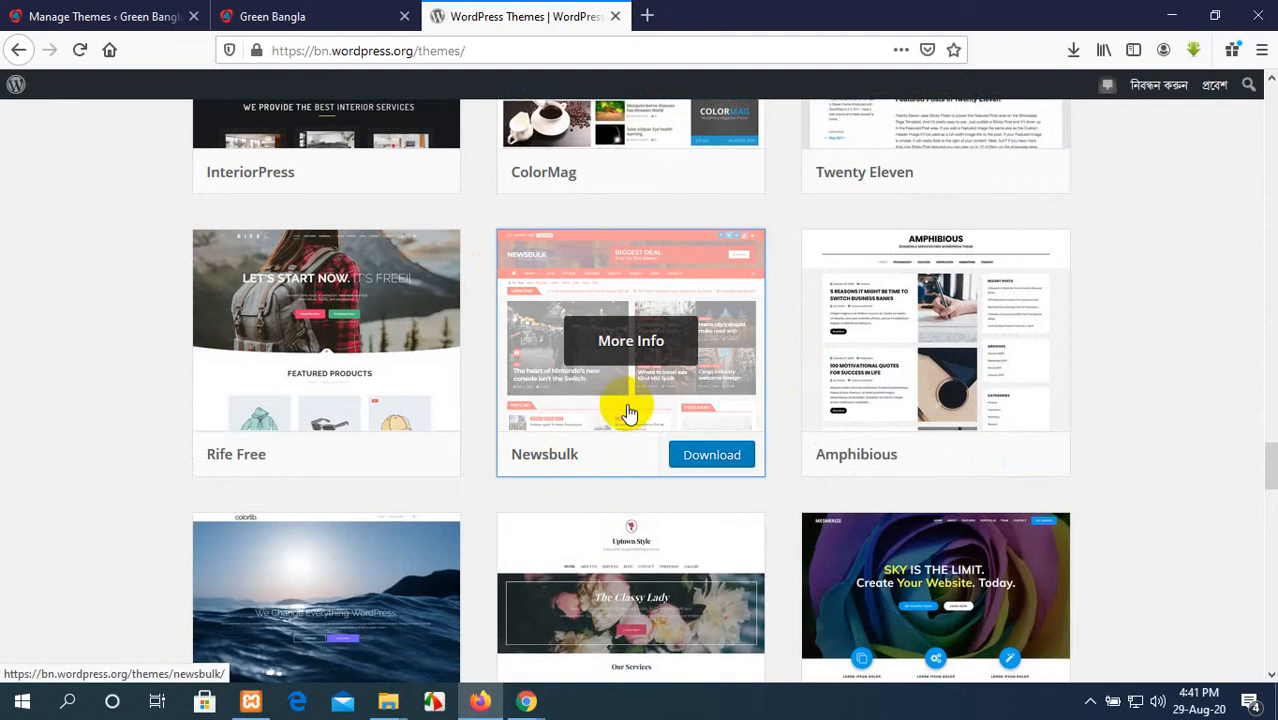
pyautogui.click(706, 457)
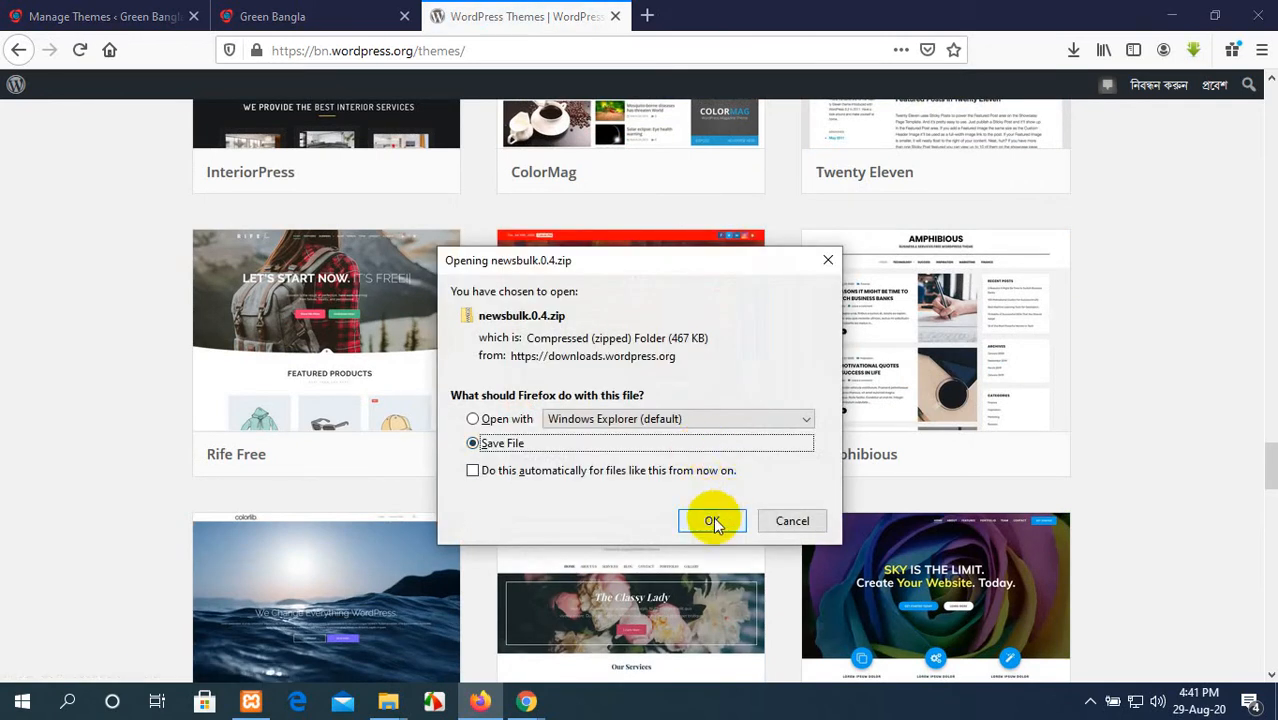
pyautogui.click(712, 521)
pyautogui.scroll(5, 651, 471)
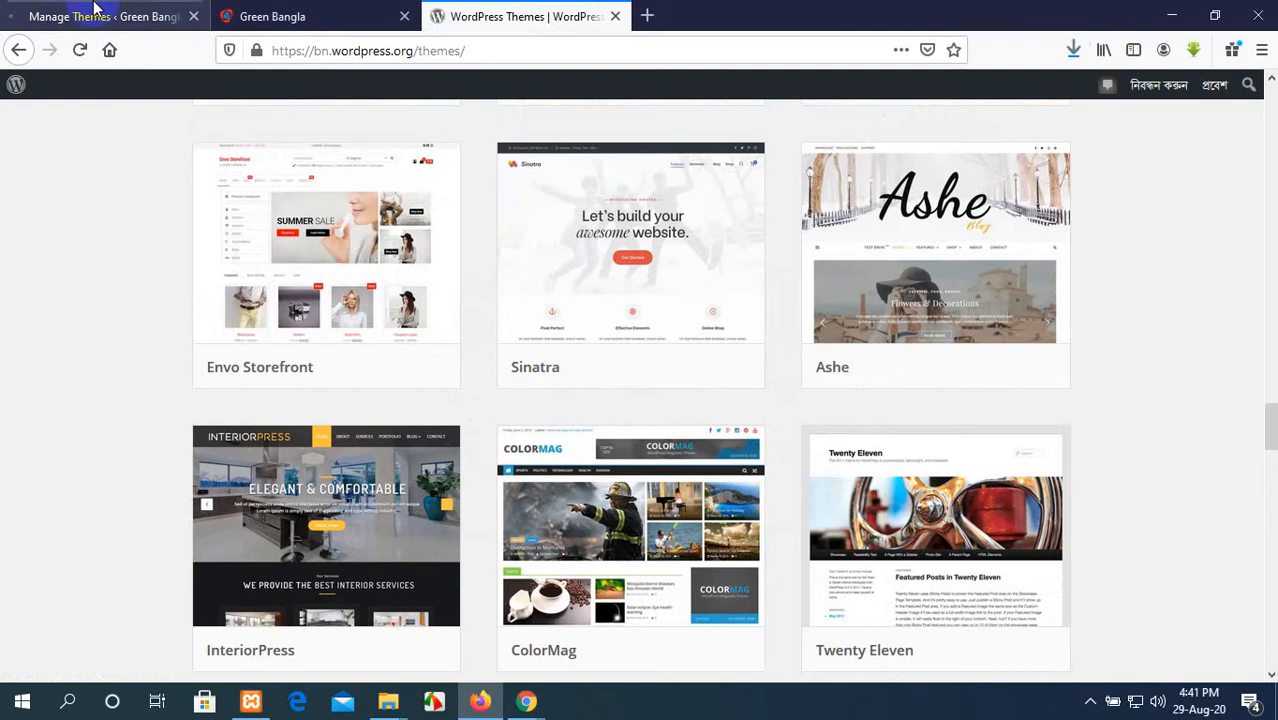
# Step: Examine the Colibri predefined designs and the installed themes on a freshly loaded Themes page, checking the live site and theme directory in between
pyautogui.click(63, 8)
pyautogui.scroll(1, 357, 329)
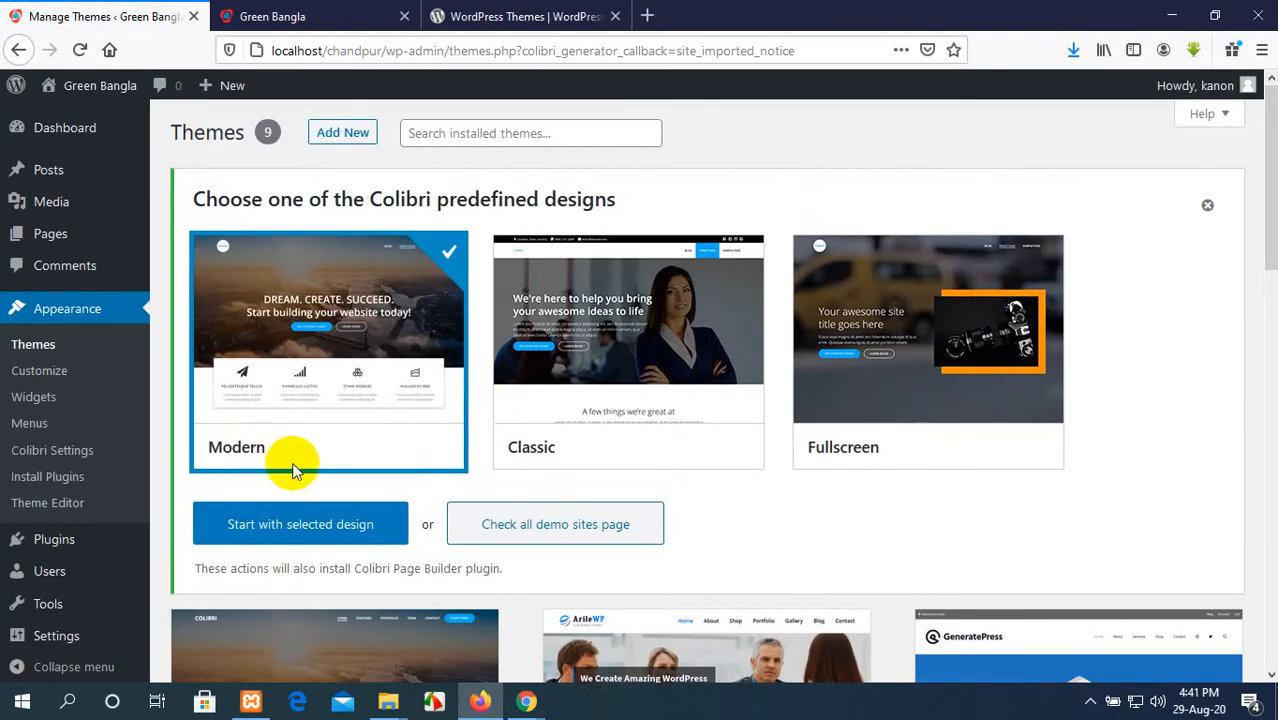
pyautogui.scroll(-3, 406, 451)
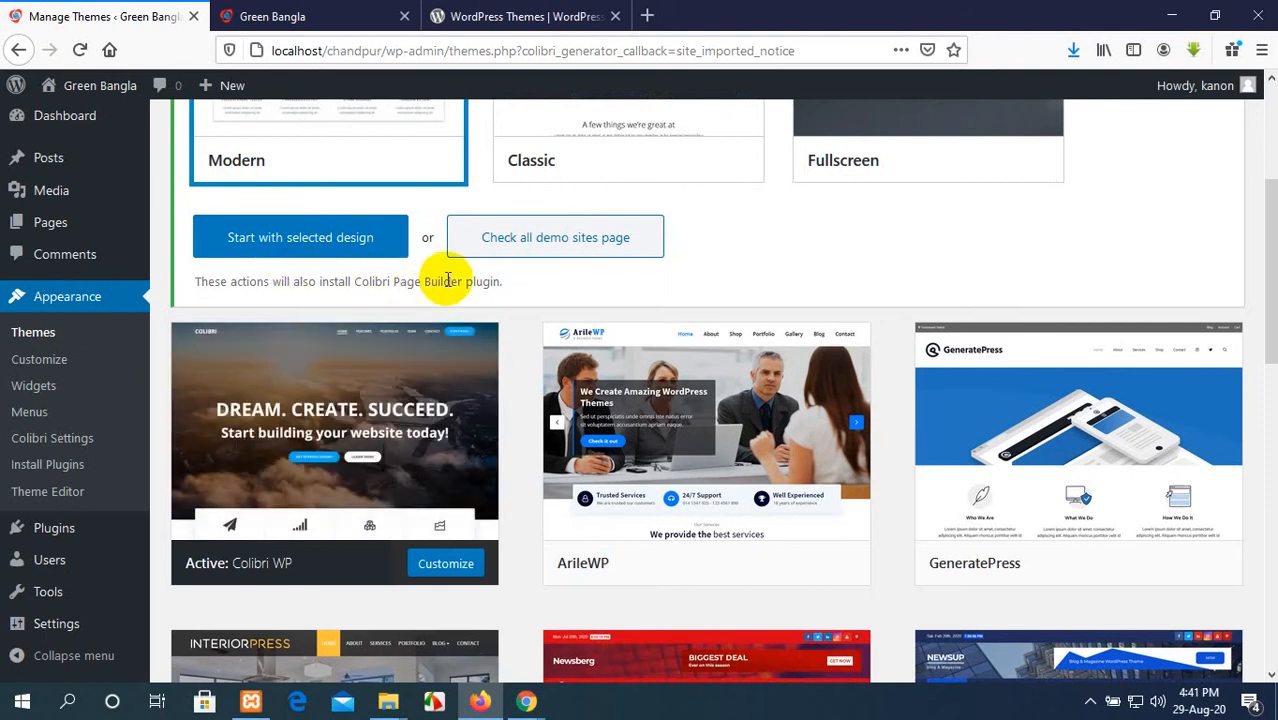
pyautogui.scroll(3, 543, 283)
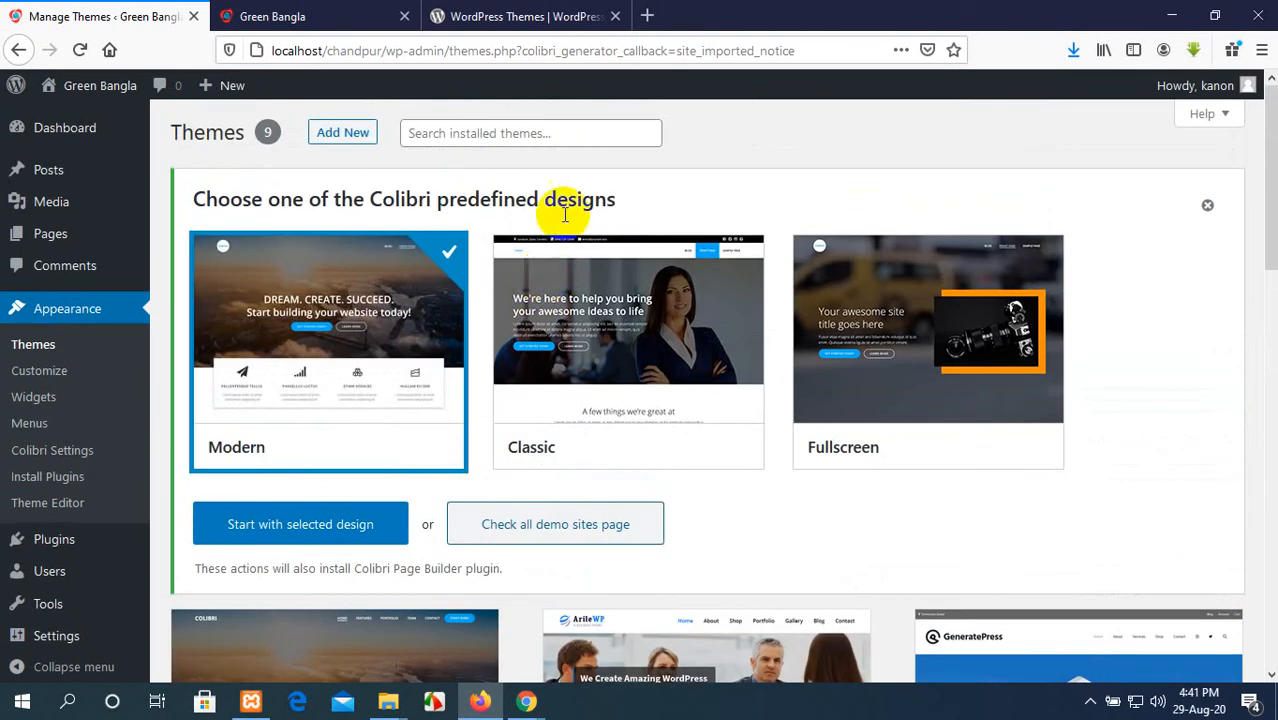
pyautogui.click(303, 12)
pyautogui.click(500, 16)
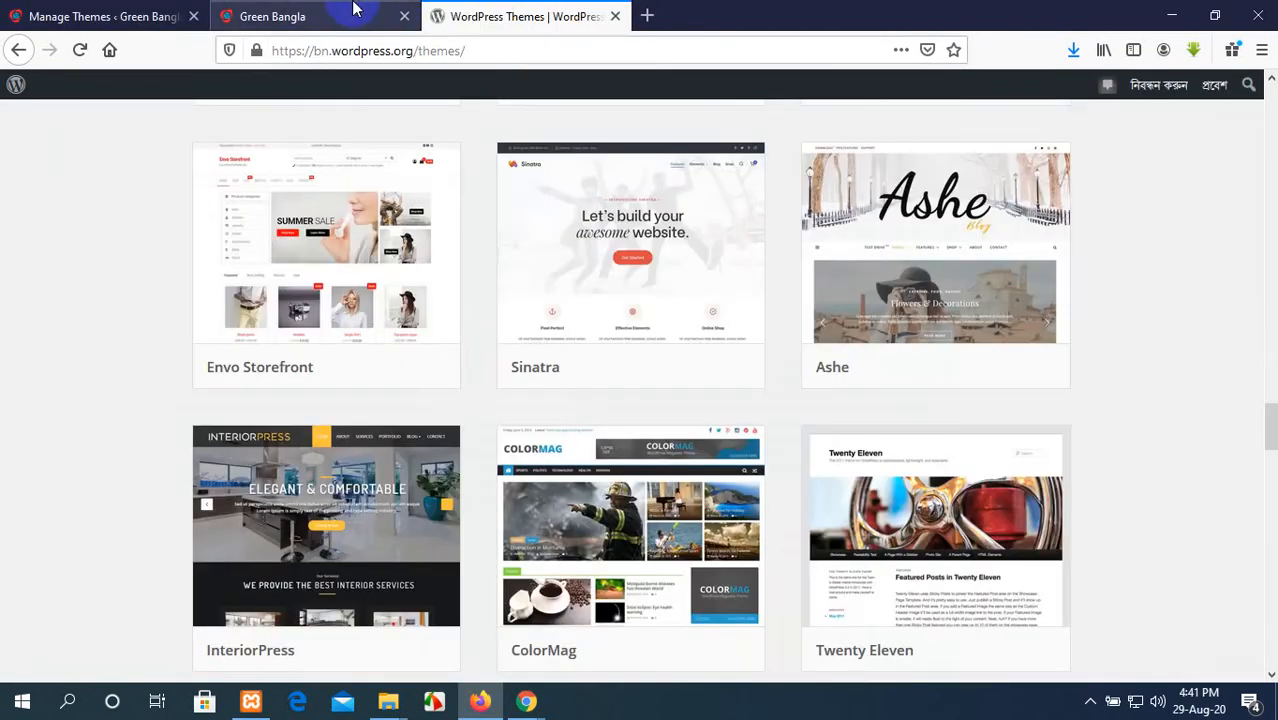
pyautogui.click(340, 16)
pyautogui.click(120, 16)
pyautogui.click(470, 15)
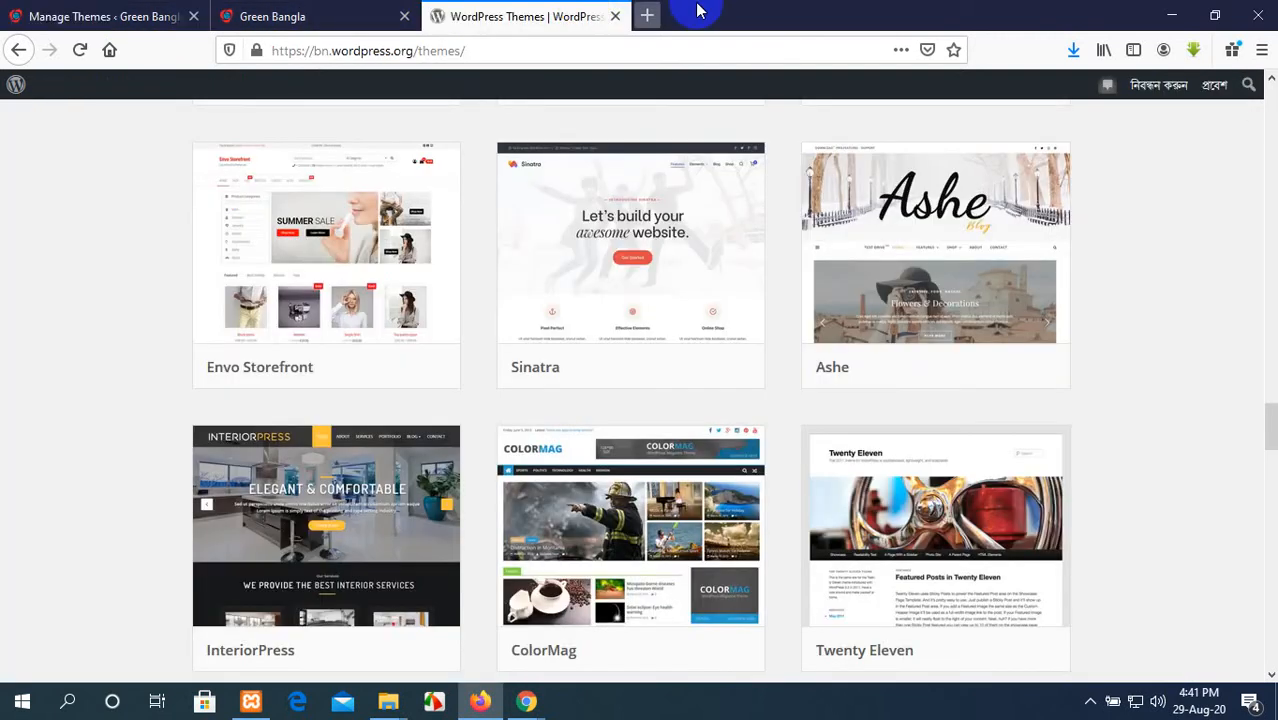
pyautogui.click(140, 16)
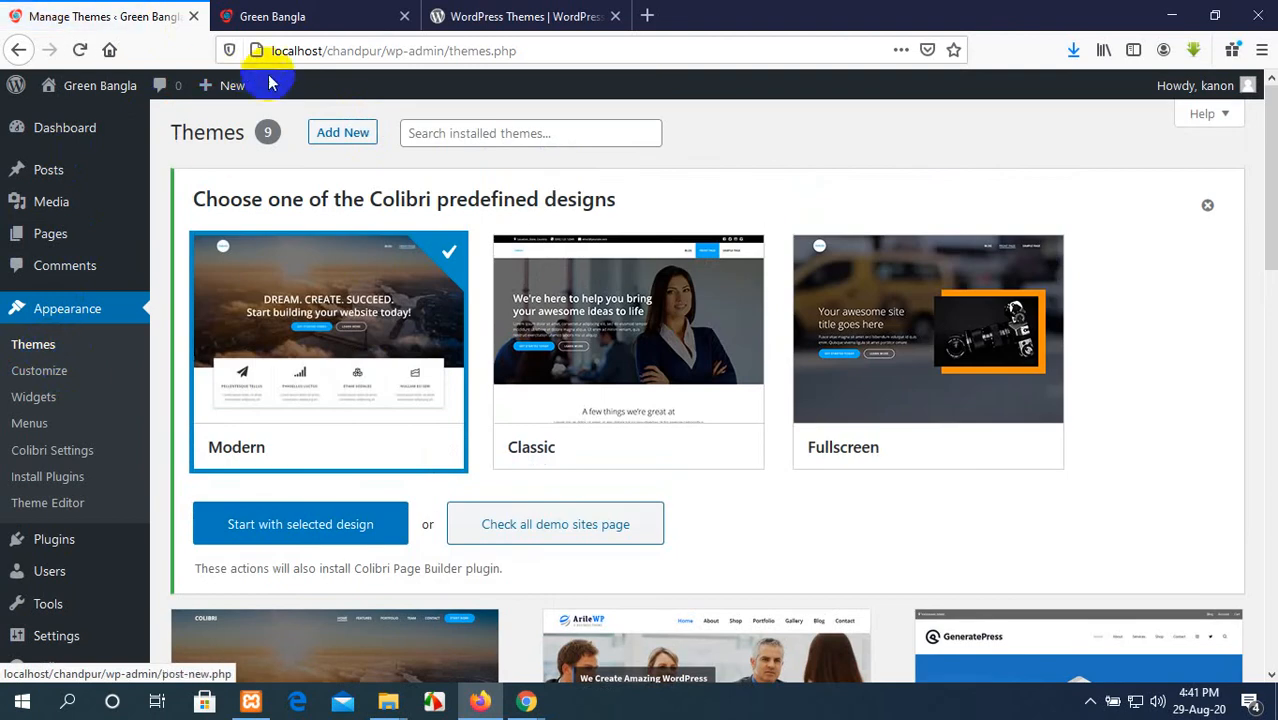
pyautogui.scroll(-5, 345, 340)
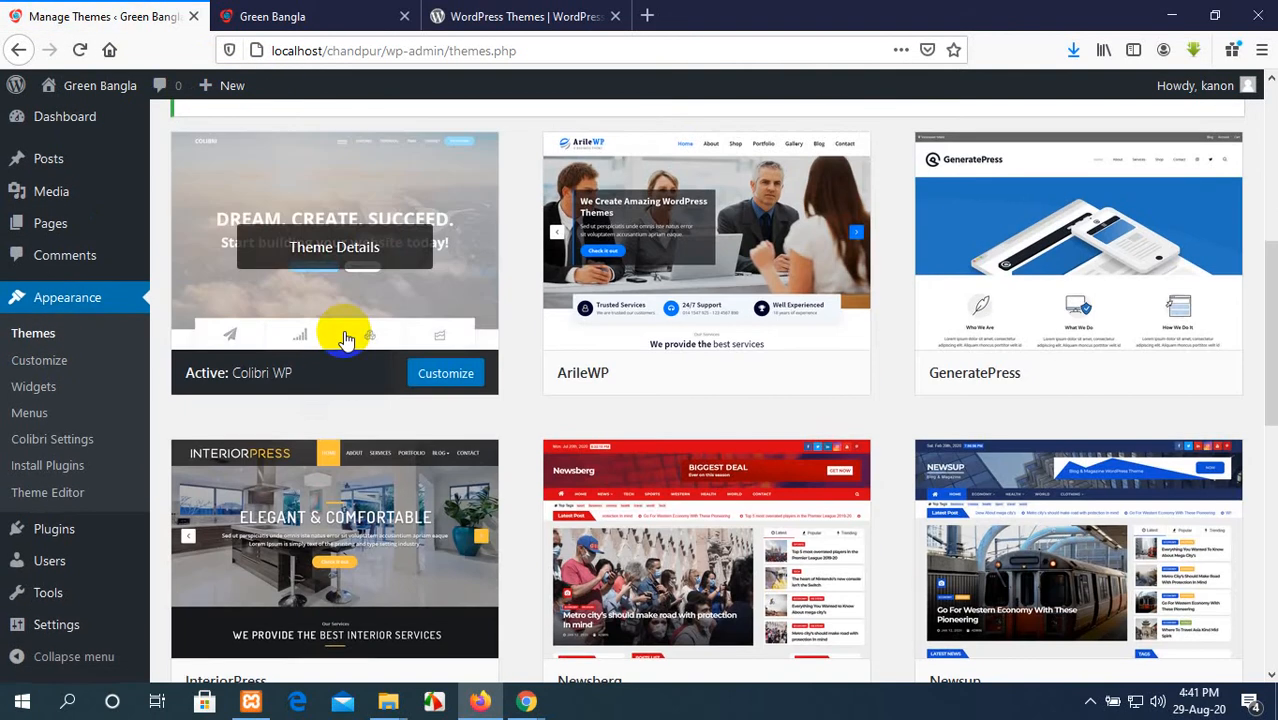
# Step: Open the theme upload form on the Add Themes page from the installed themes list
pyautogui.scroll(5, 345, 340)
pyautogui.scroll(-1, 345, 340)
pyautogui.scroll(1, 345, 334)
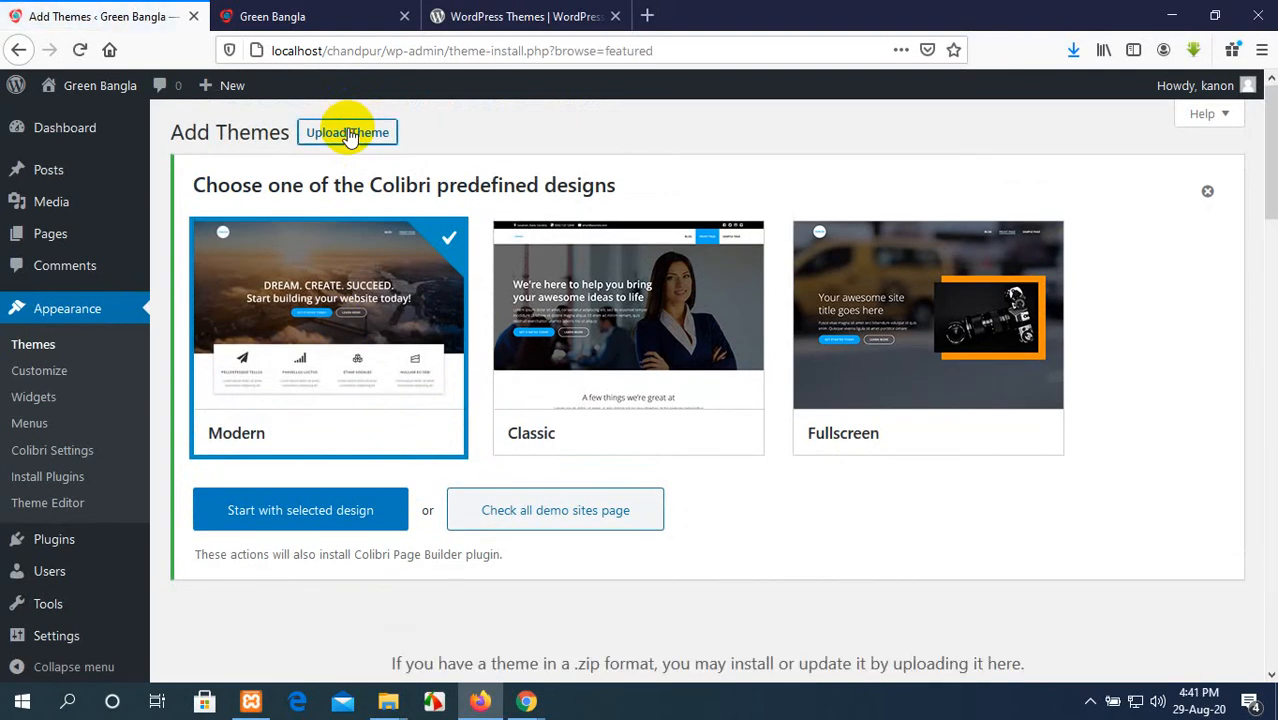
pyautogui.scroll(-2, 390, 380)
pyautogui.scroll(2, 397, 379)
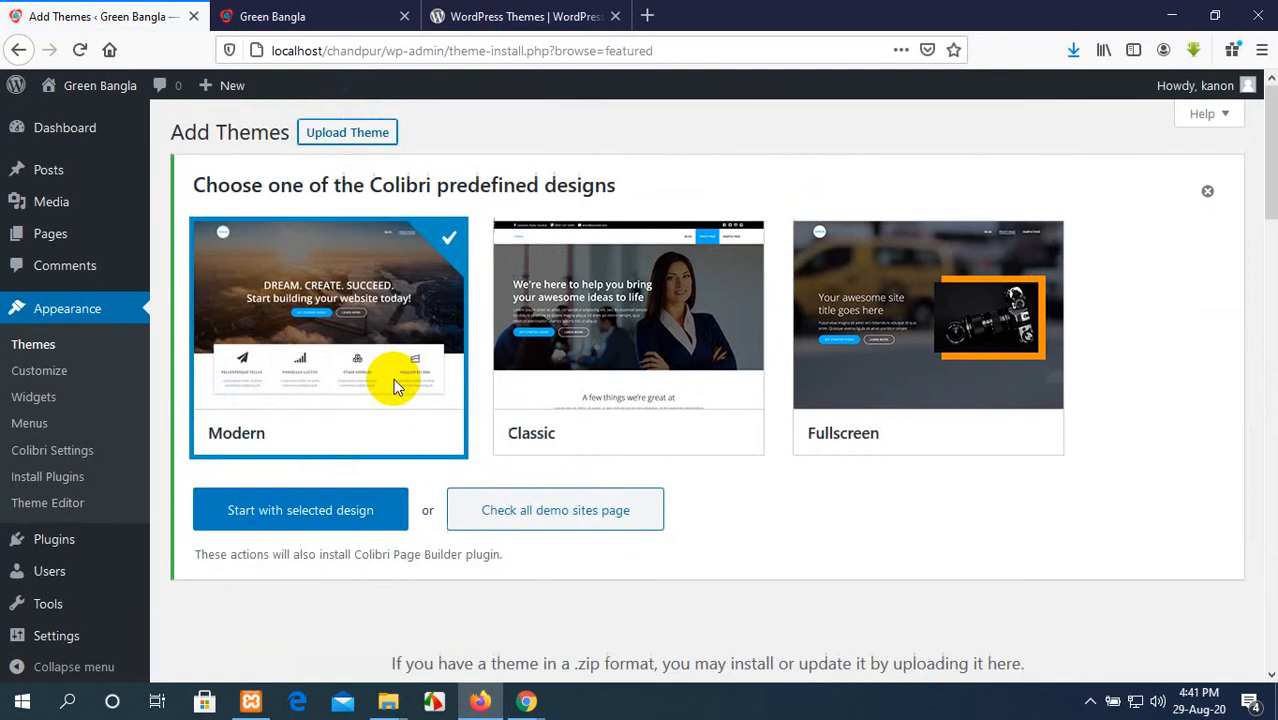
pyautogui.scroll(-5, 400, 380)
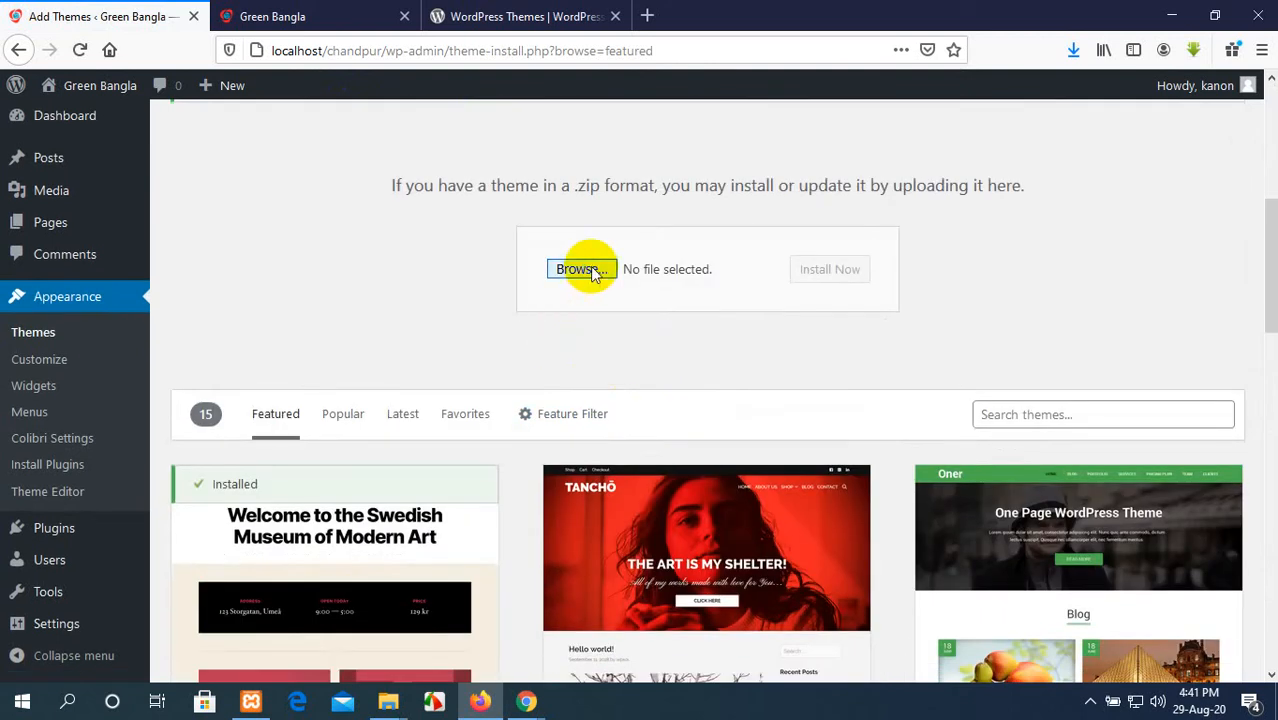
# Step: Check the browser's recent downloads, and upload and install newsbulk.0.4.zip from the Downloads folder as a theme
pyautogui.click(581, 269)
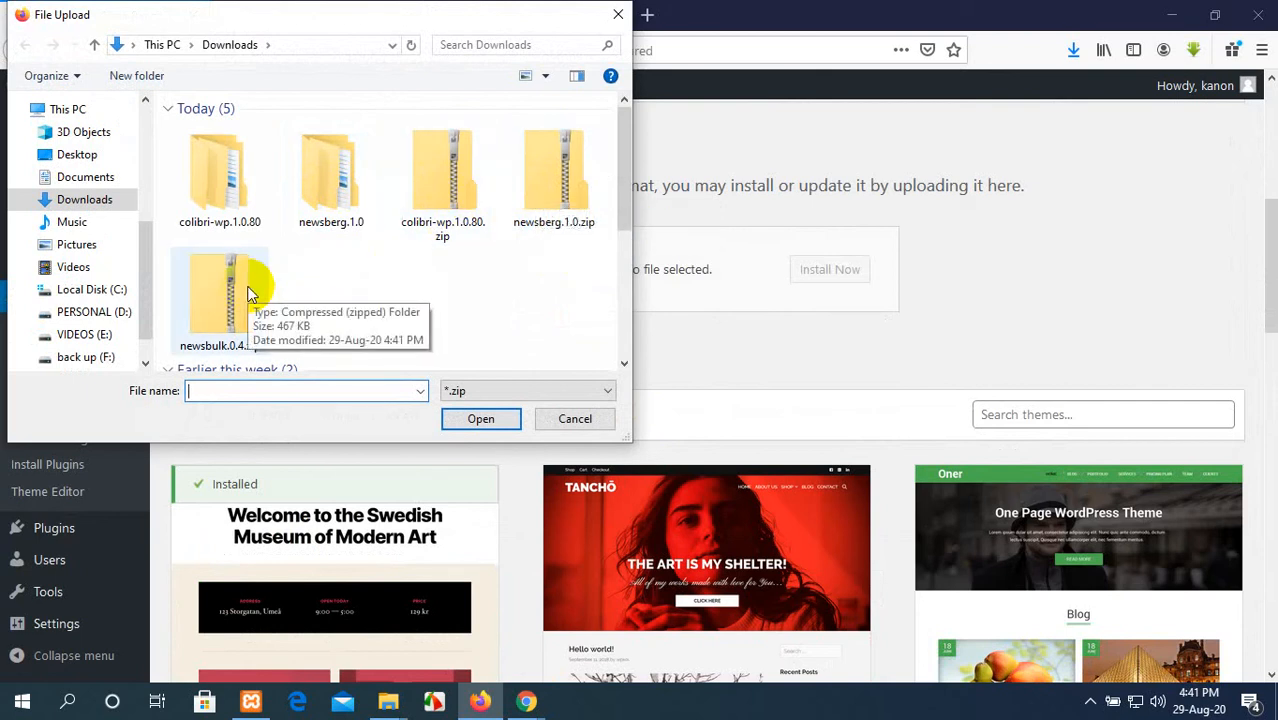
pyautogui.click(618, 14)
pyautogui.click(1070, 52)
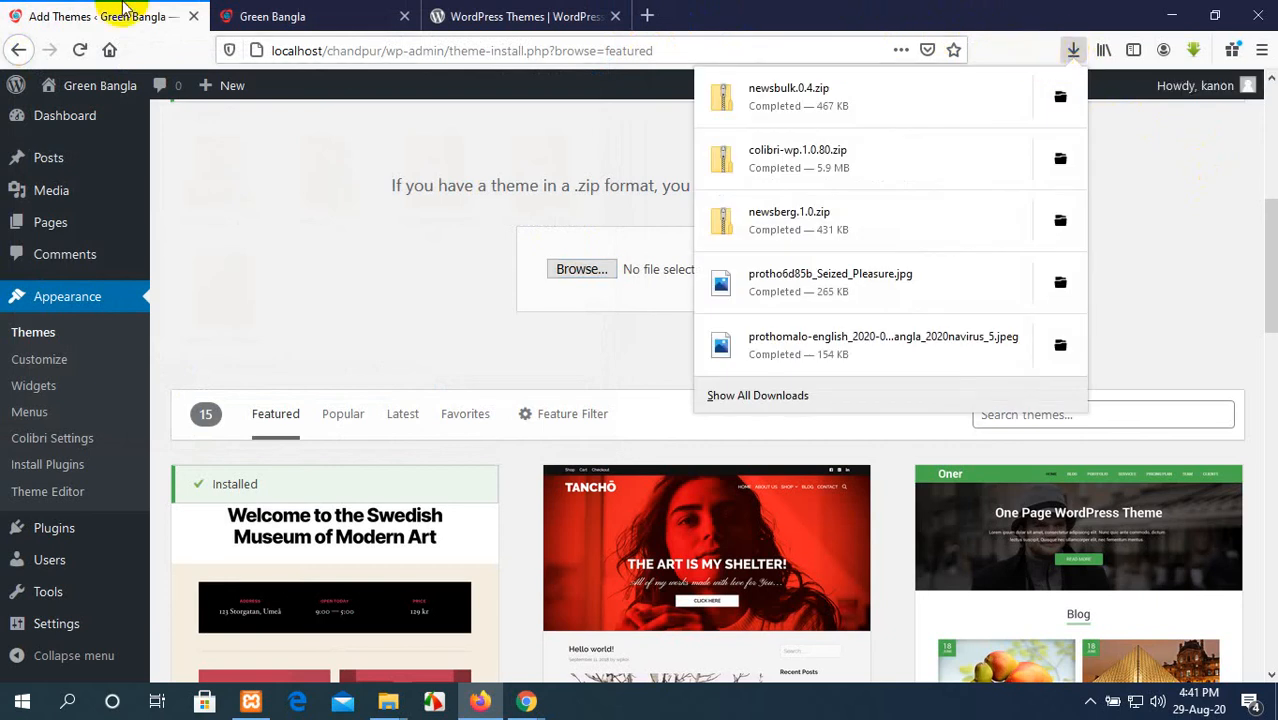
pyautogui.click(573, 270)
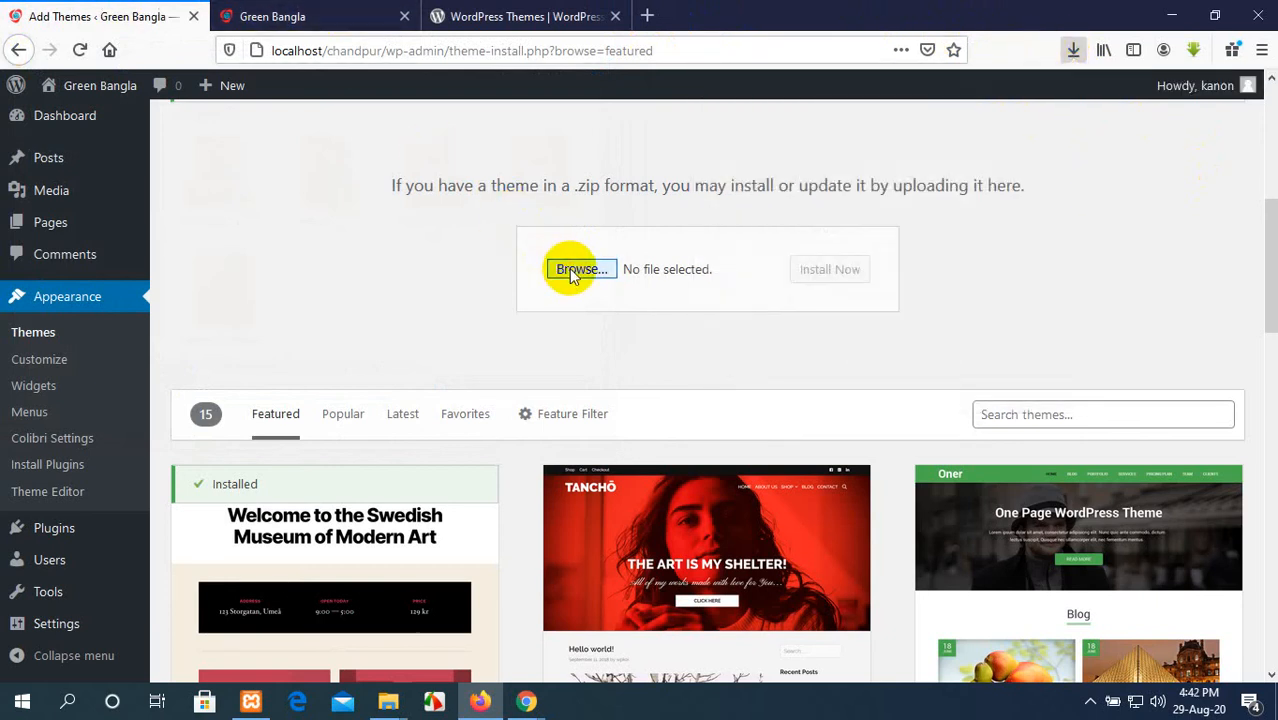
pyautogui.click(220, 295)
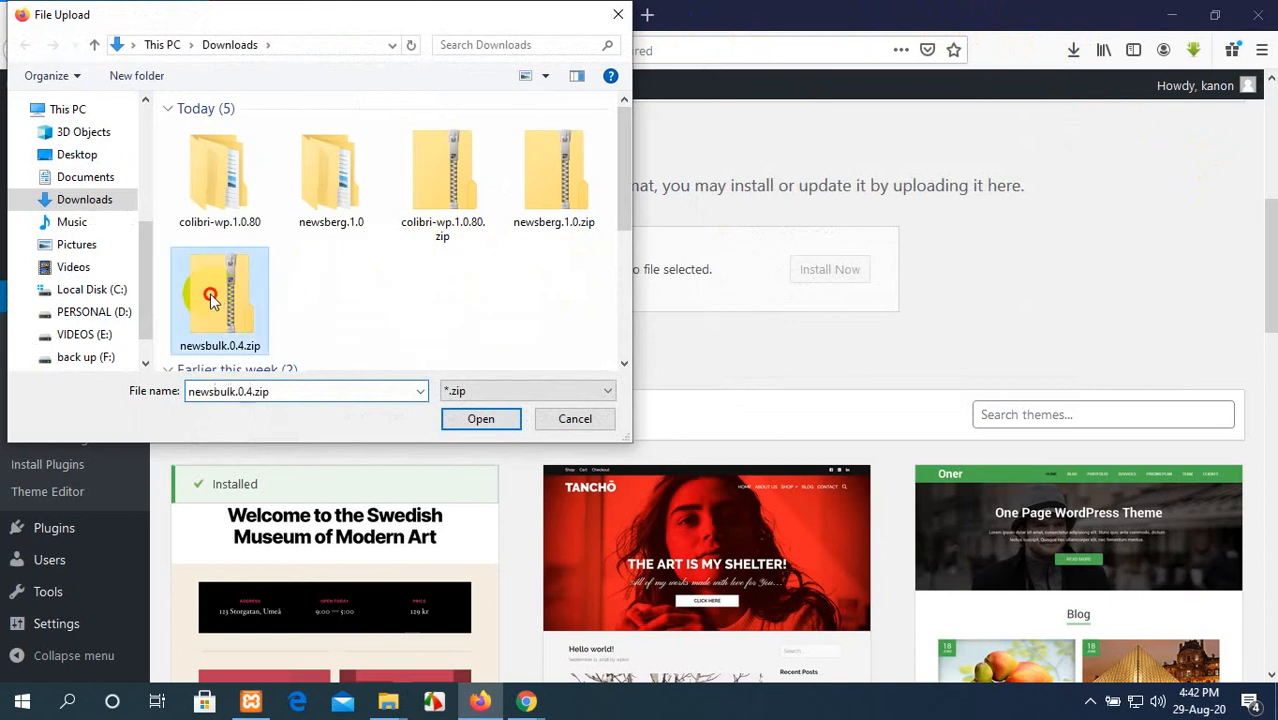
pyautogui.click(478, 419)
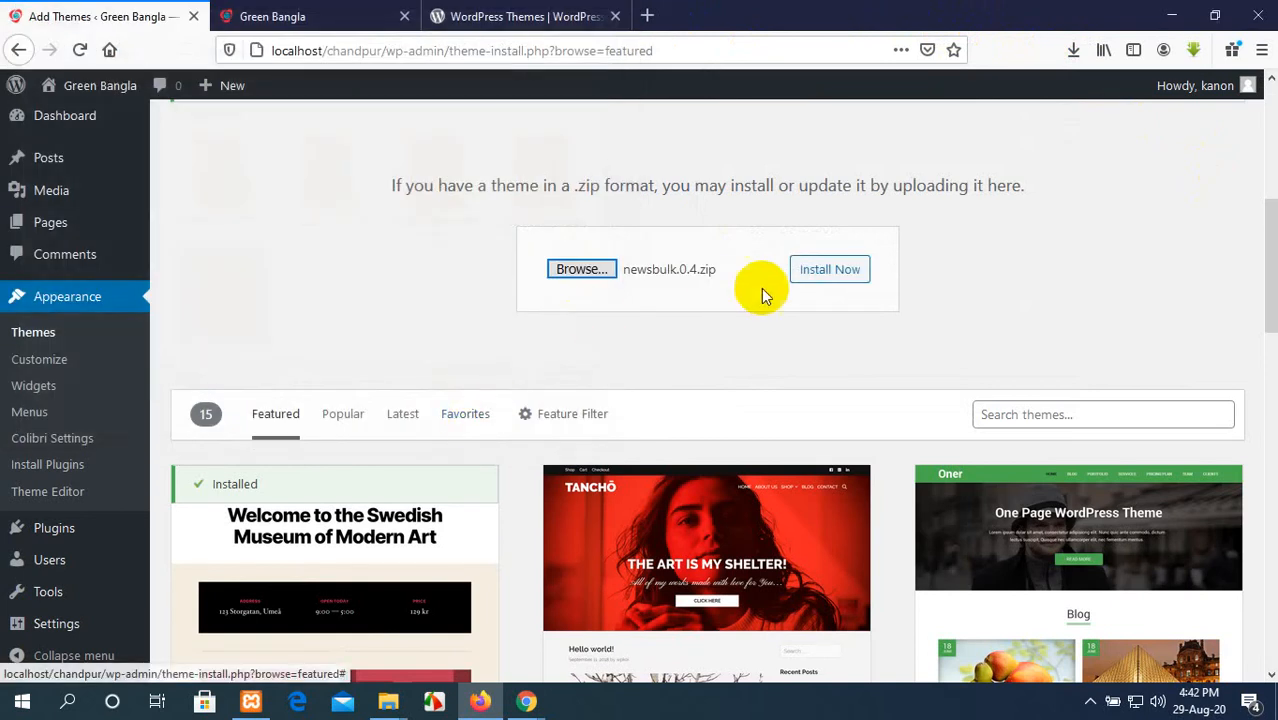
pyautogui.click(851, 272)
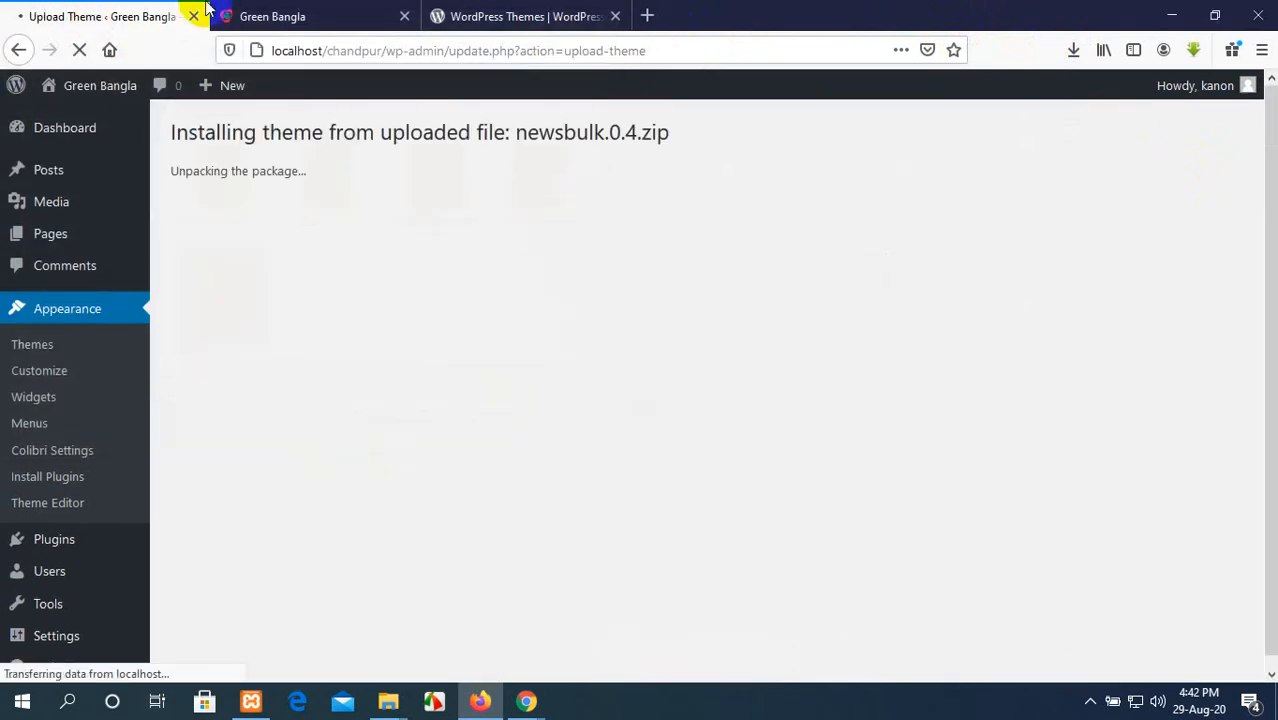
# Step: Look at the live homepage while the installation runs, and browse further themes in the WordPress.org theme directory
pyautogui.click(295, 12)
pyautogui.scroll(6, 442, 171)
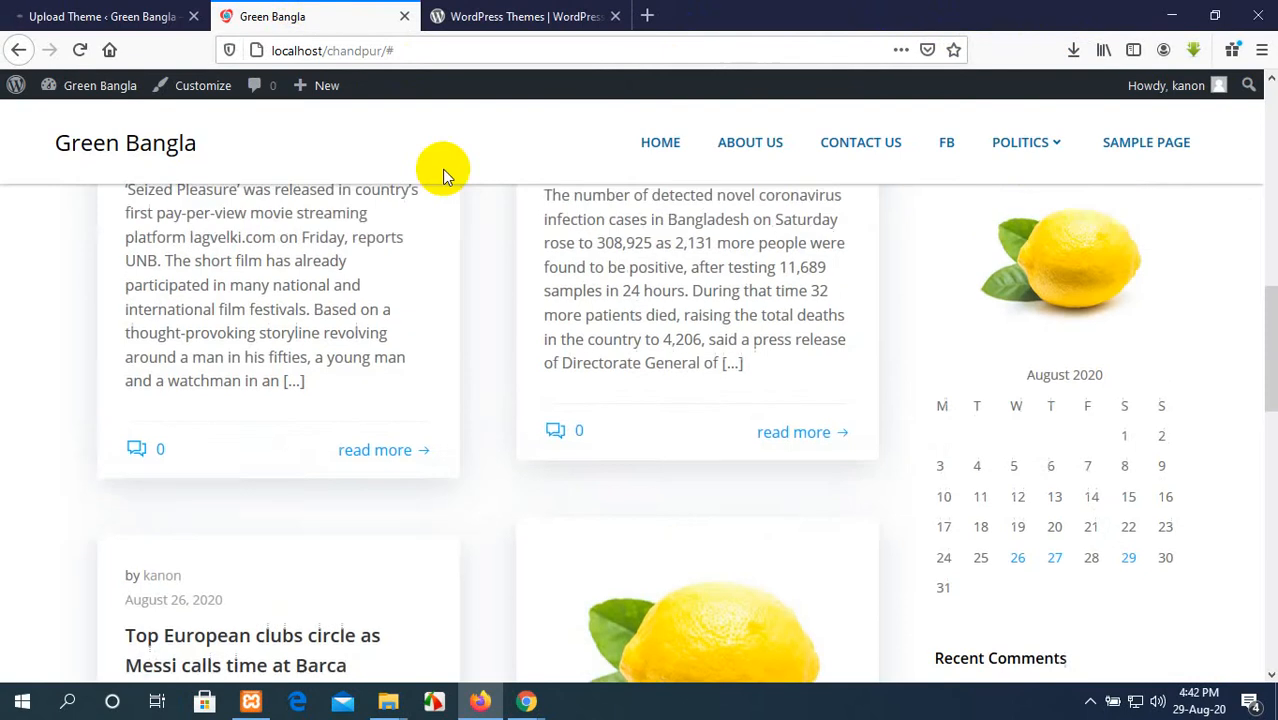
pyautogui.click(530, 16)
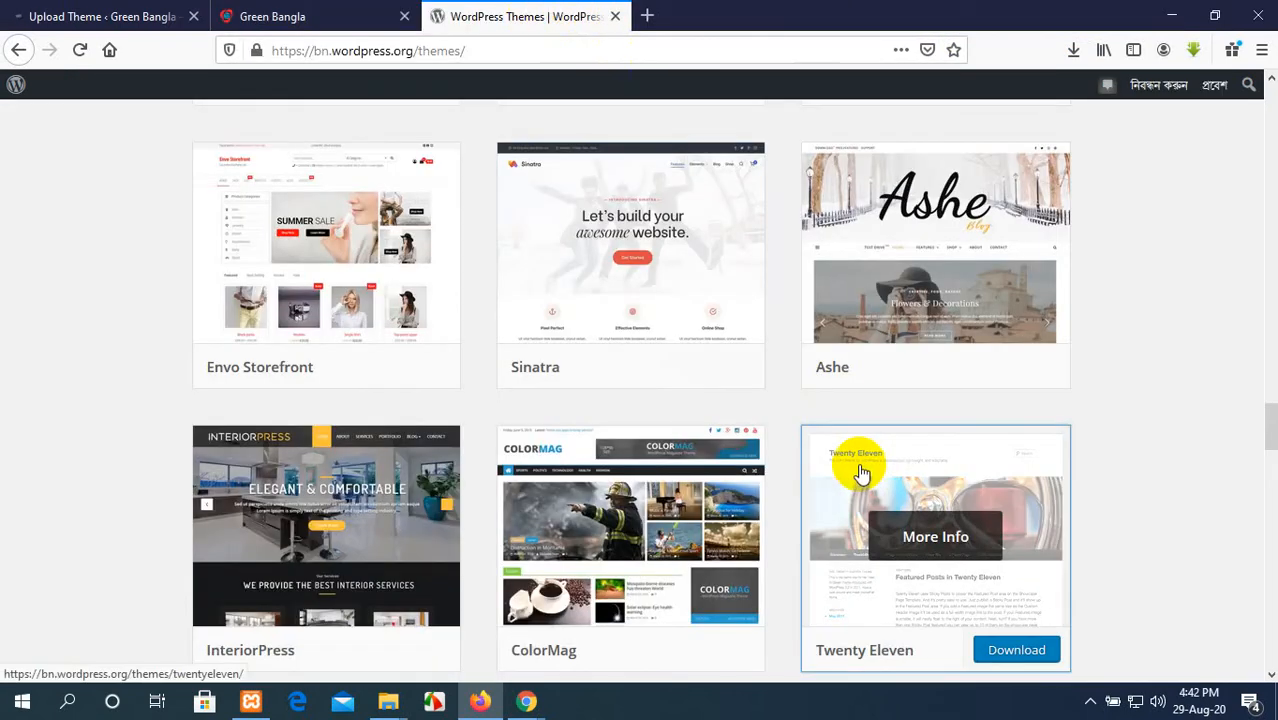
pyautogui.scroll(-12, 850, 470)
pyautogui.scroll(-5, 855, 482)
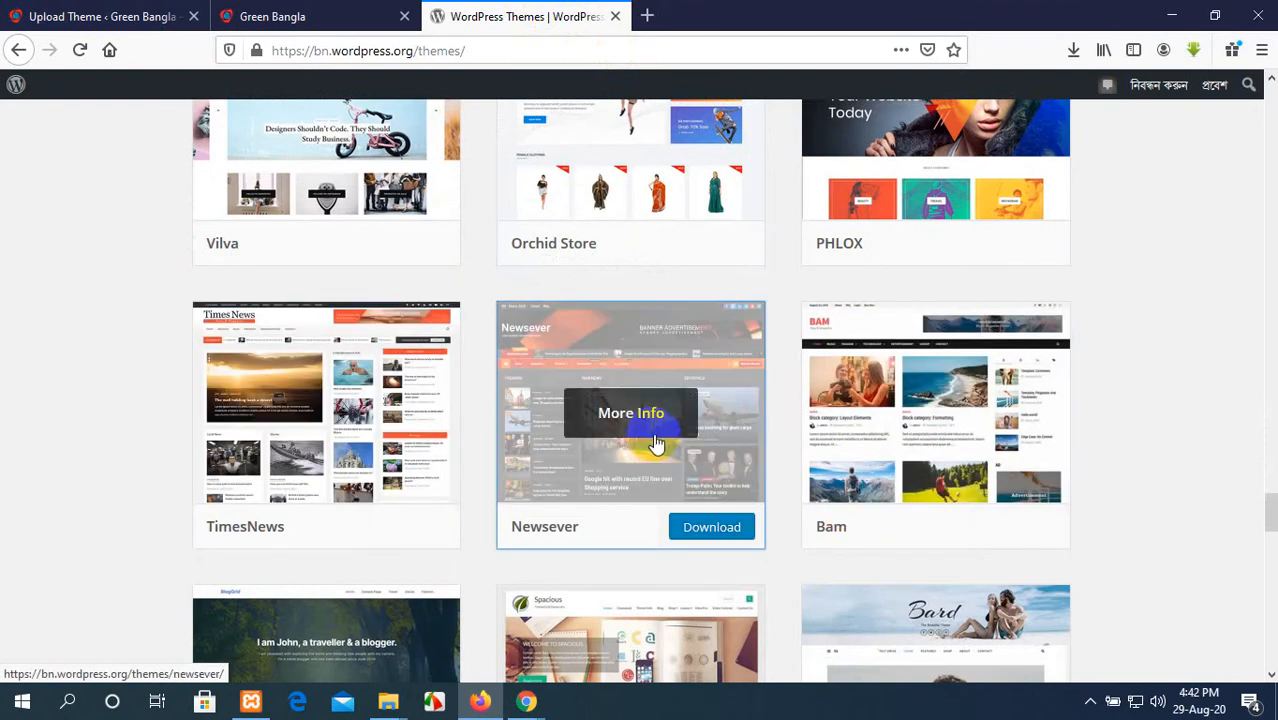
pyautogui.scroll(-5, 690, 590)
pyautogui.scroll(-3, 690, 590)
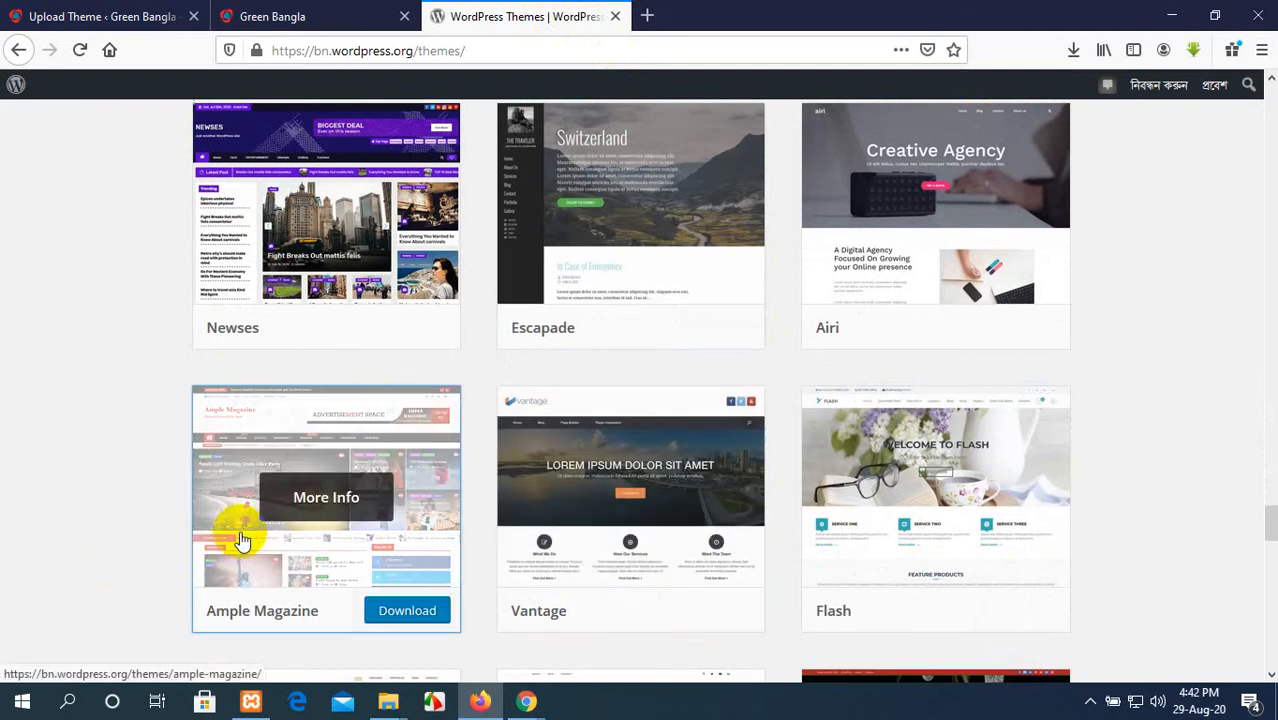
pyautogui.scroll(-15, 450, 577)
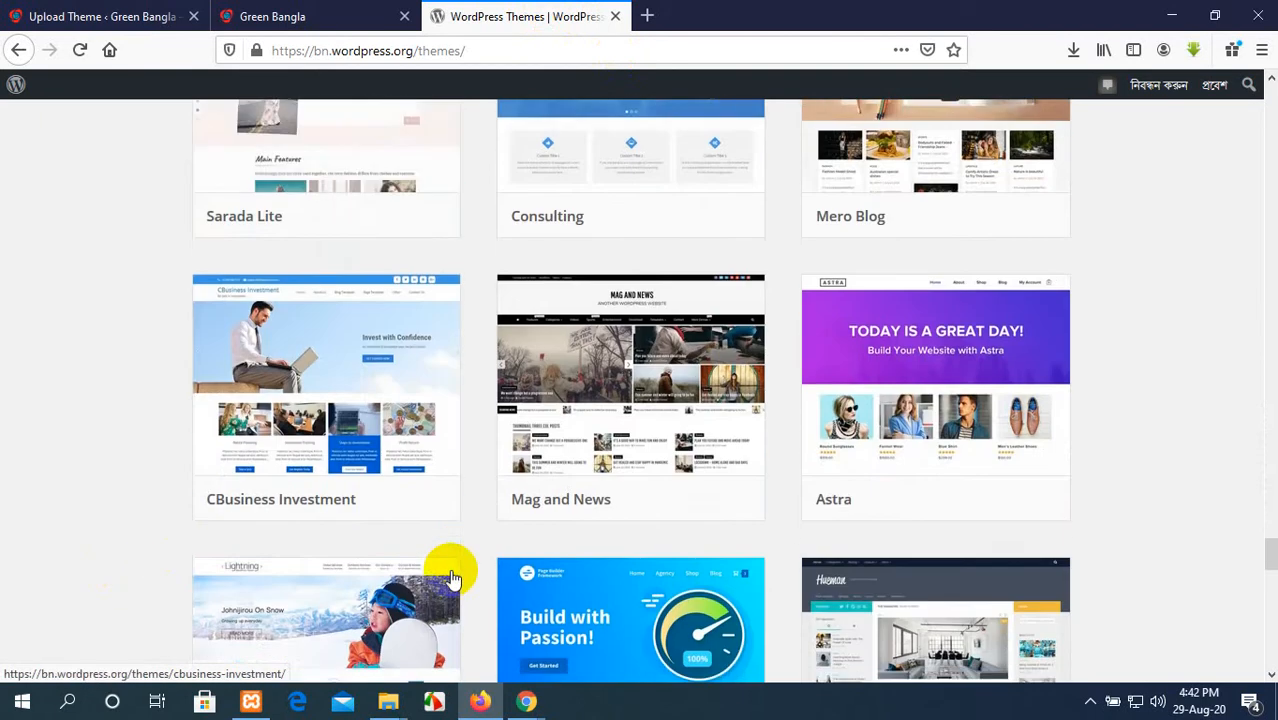
pyautogui.scroll(-15, 450, 577)
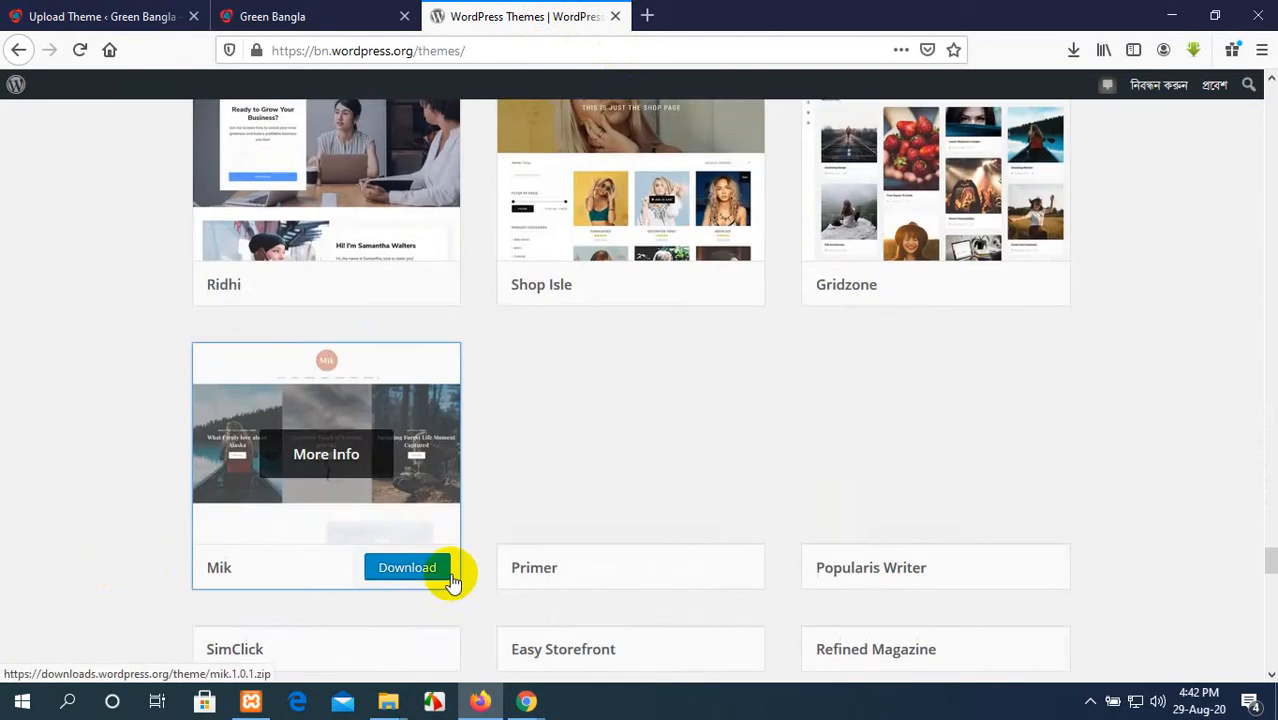
pyautogui.scroll(-4, 452, 580)
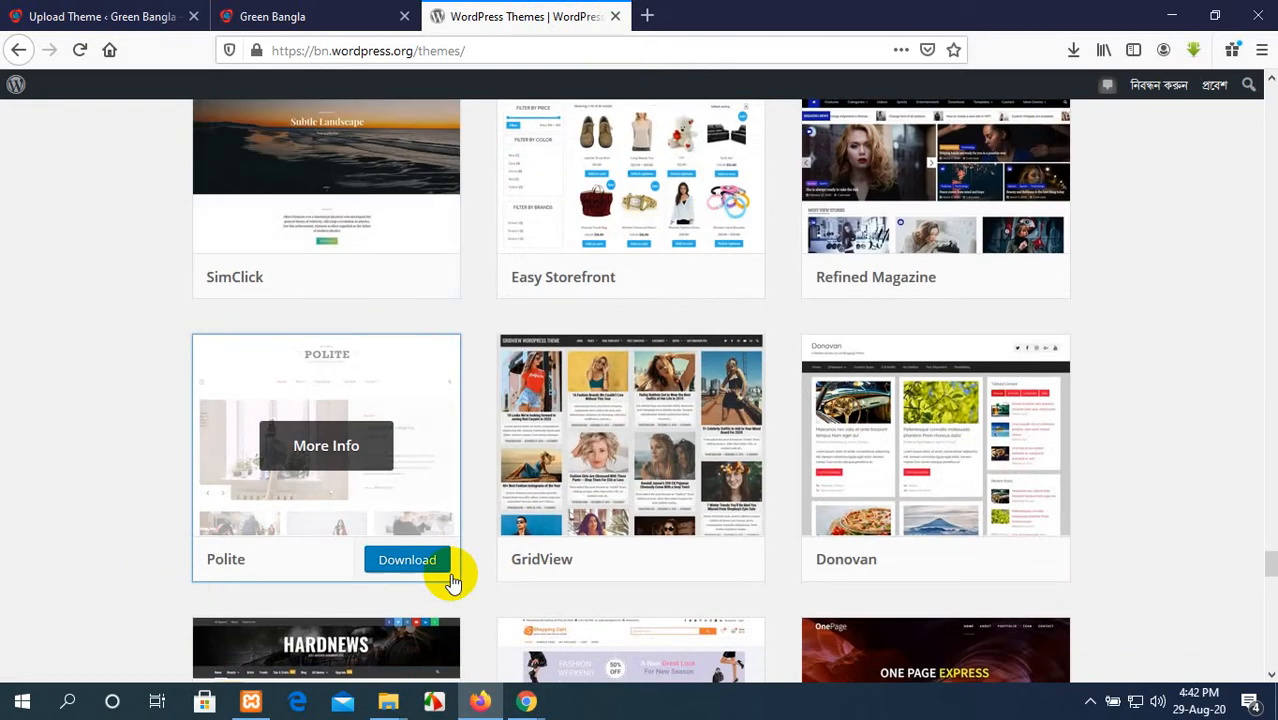
# Step: Switch to the Google Meet window in Chrome to check the meeting, and return to the theme directory in Firefox
pyautogui.moveTo(537, 703)
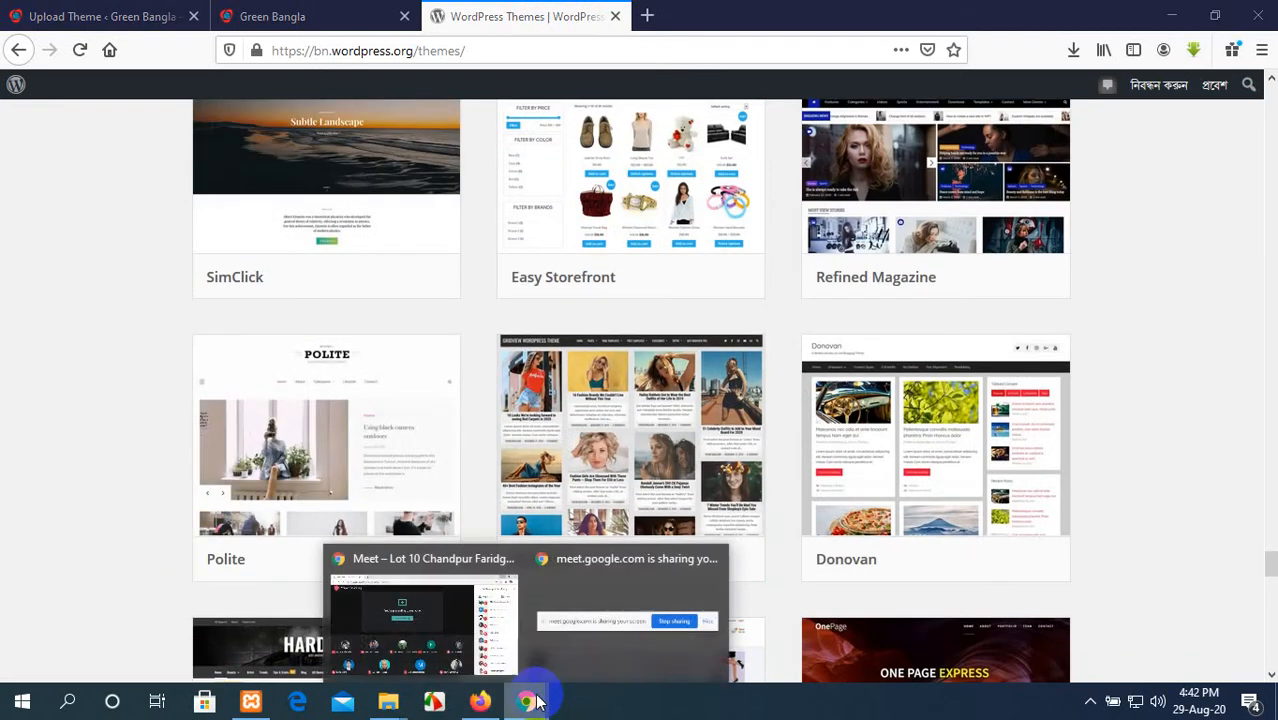
pyautogui.click(499, 628)
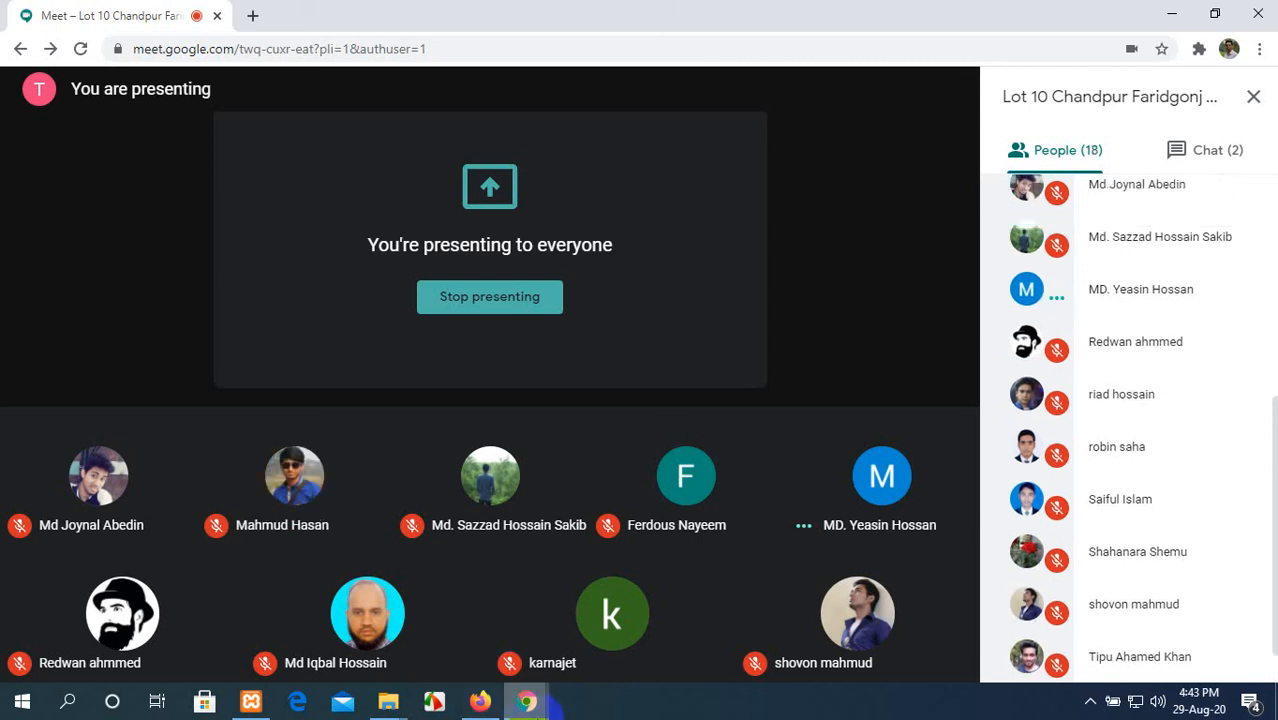
pyautogui.click(480, 701)
pyautogui.scroll(-5, 351, 300)
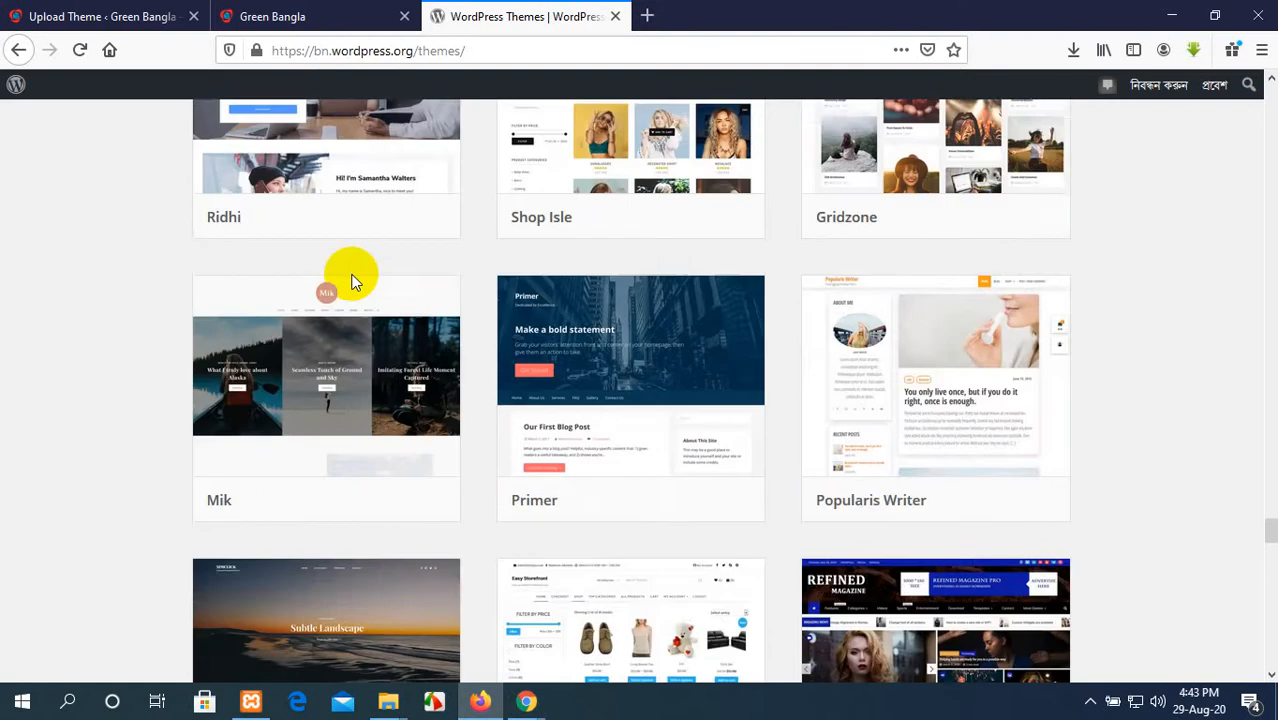
# Step: Activate the installed Newsbulk theme and reload the live Green Bangla homepage
pyautogui.click(93, 10)
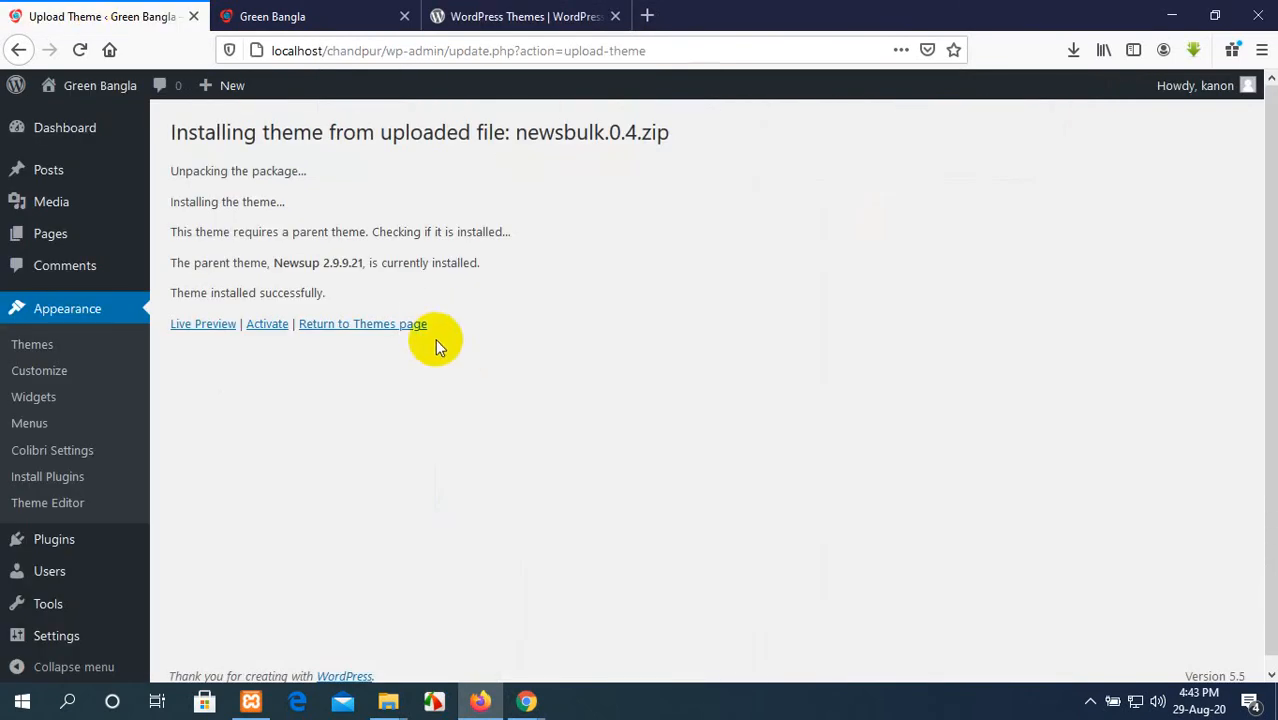
pyautogui.click(269, 324)
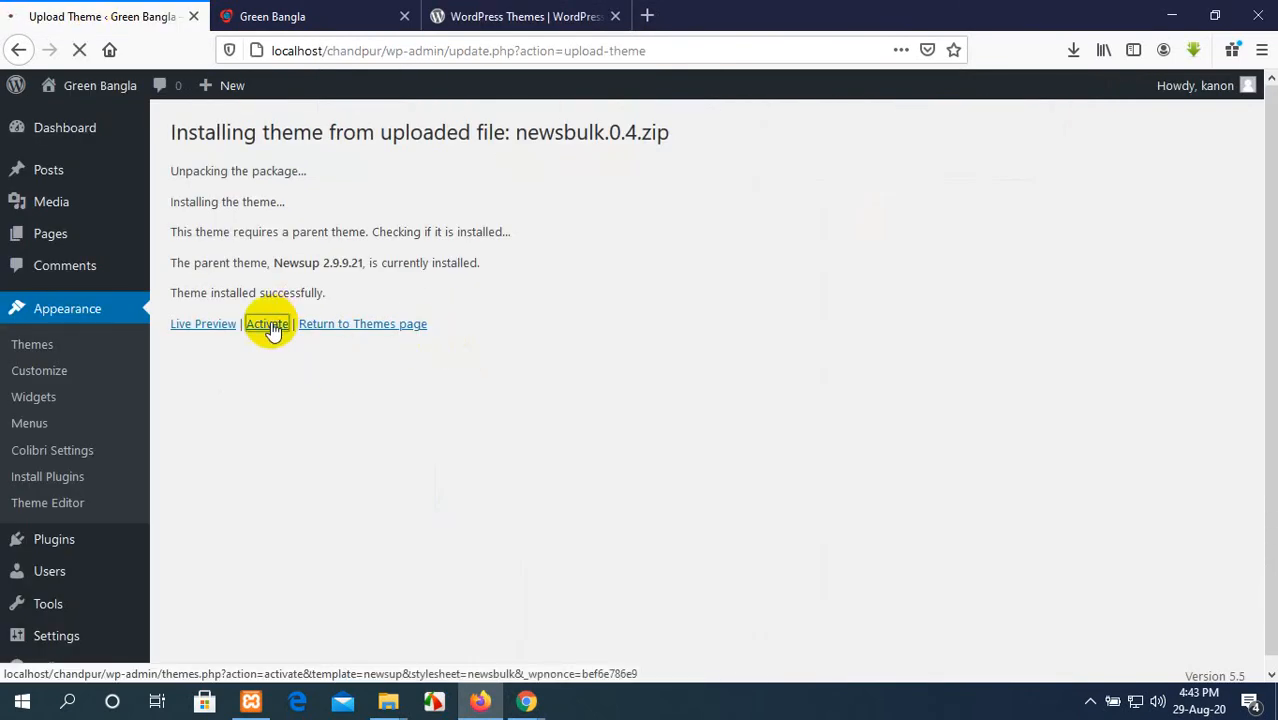
pyautogui.click(297, 10)
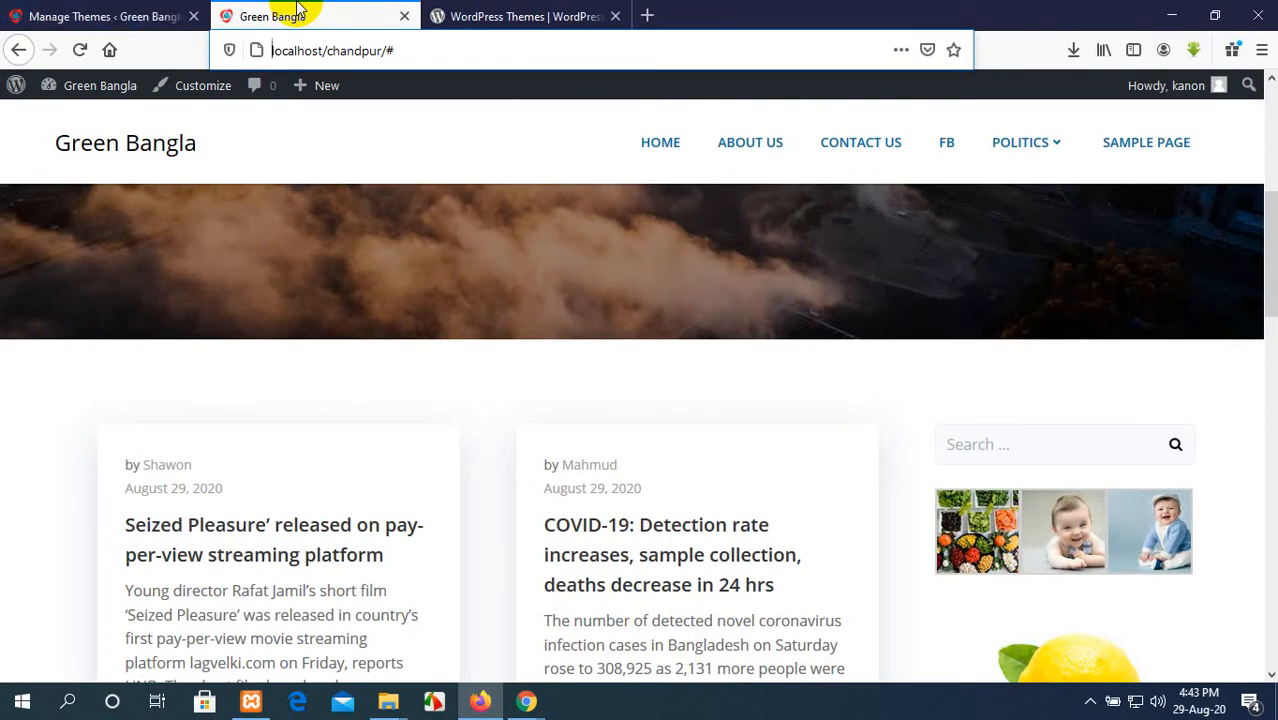
pyautogui.scroll(5, 455, 262)
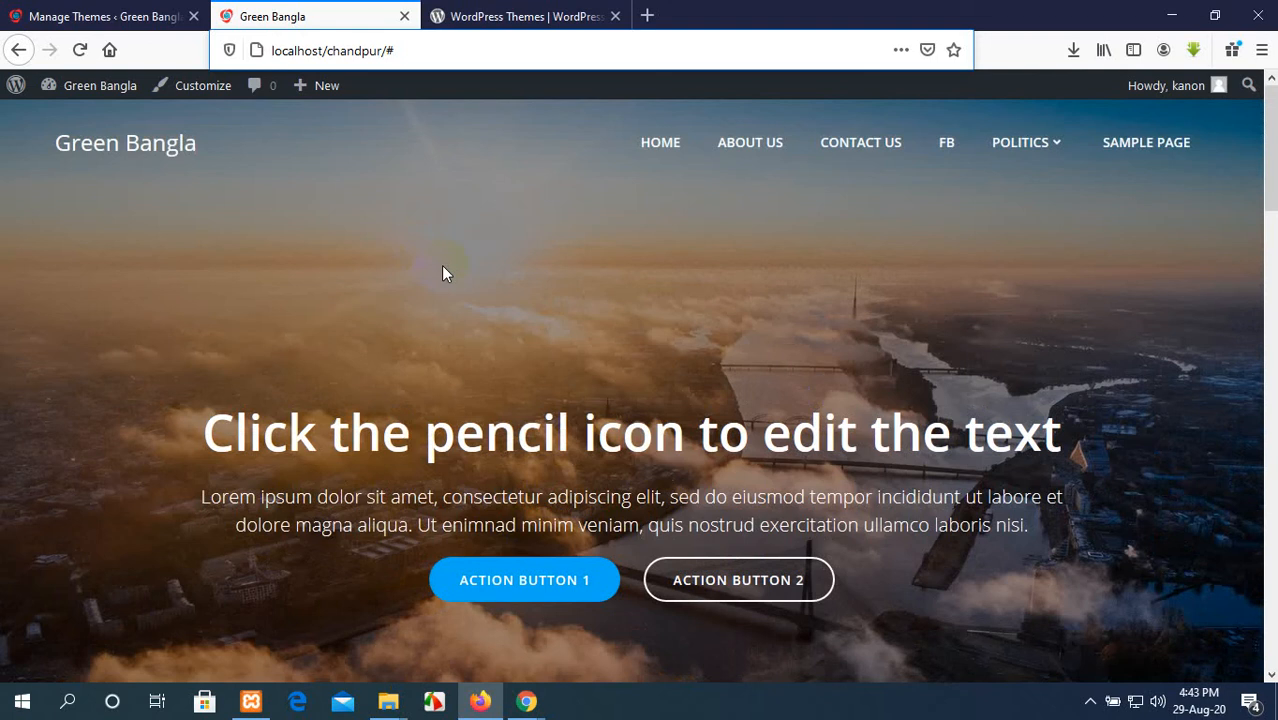
pyautogui.click(30, 12)
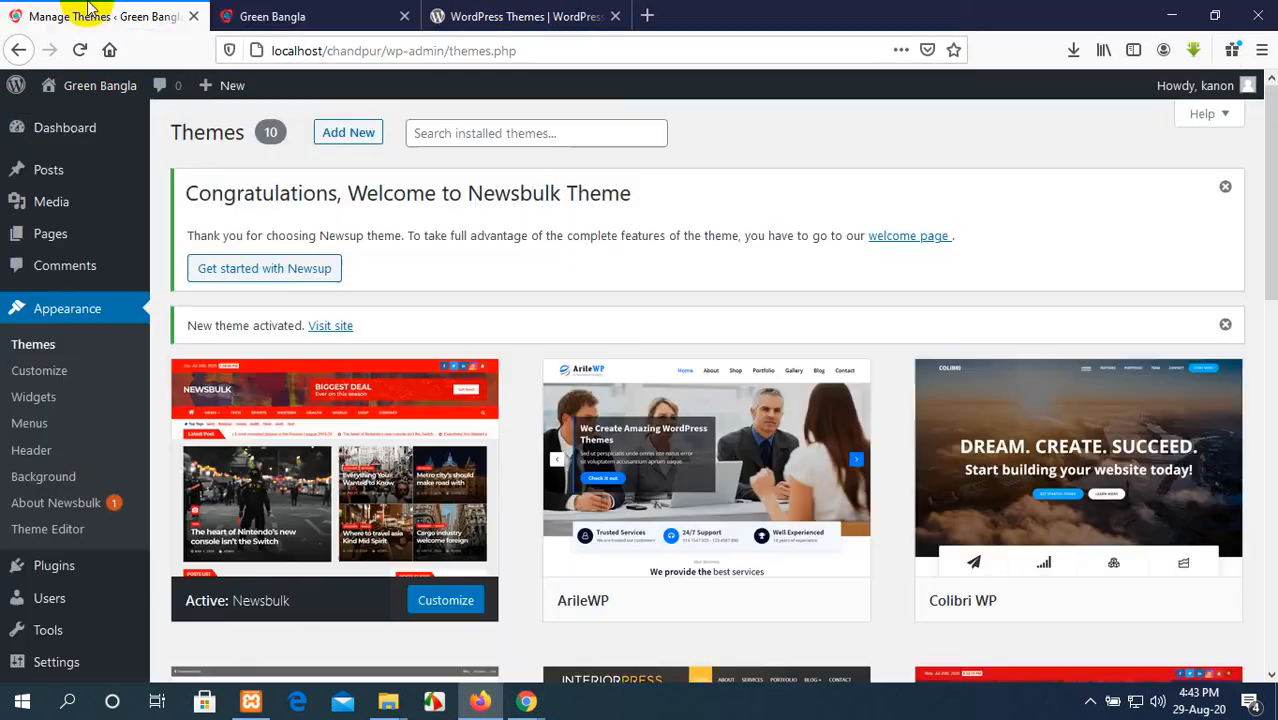
pyautogui.click(275, 16)
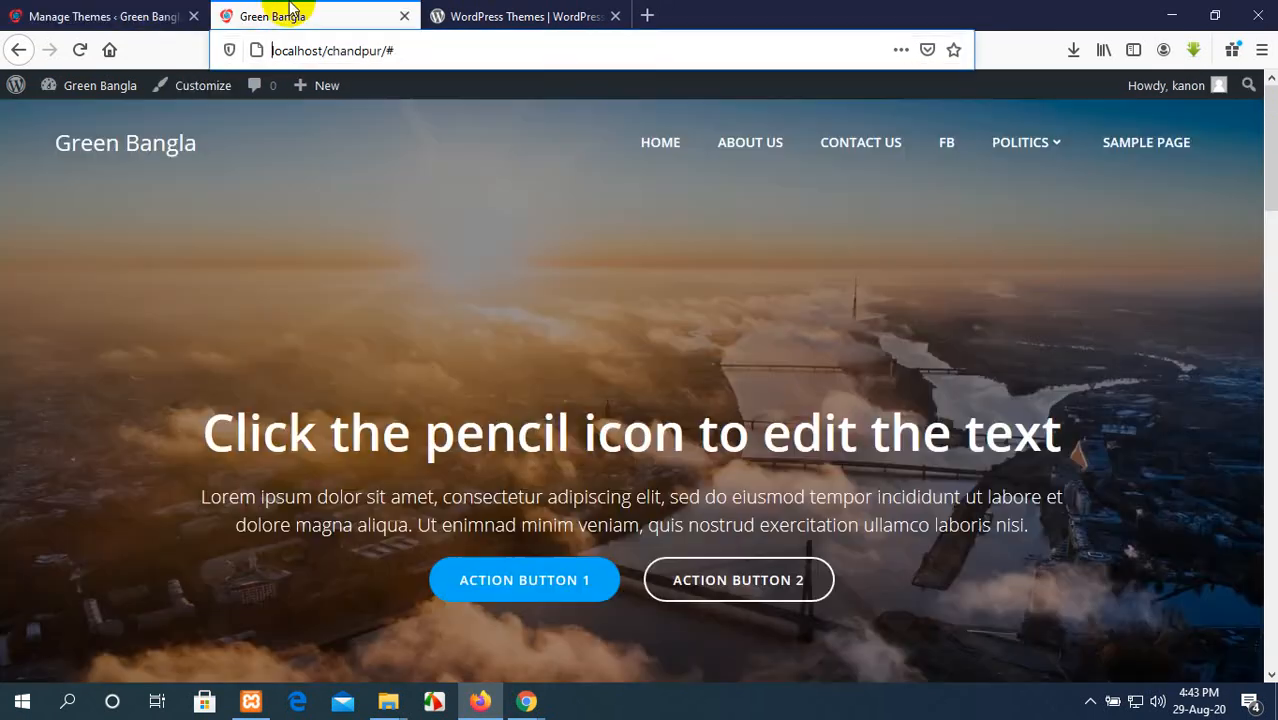
pyautogui.click(78, 52)
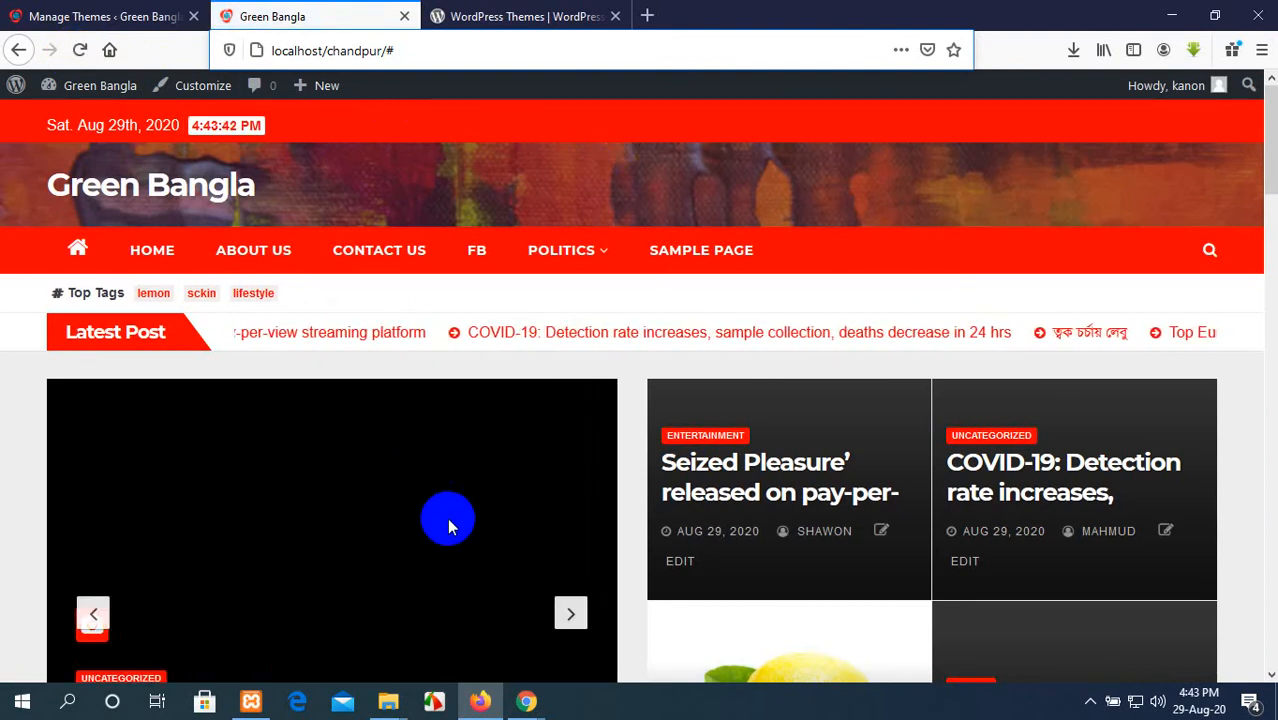
# Step: Examine the homepage's Newsbulk layout, including its post list and sidebar, and page back through the featured post slider
pyautogui.scroll(-5, 447, 517)
pyautogui.scroll(-20, 669, 468)
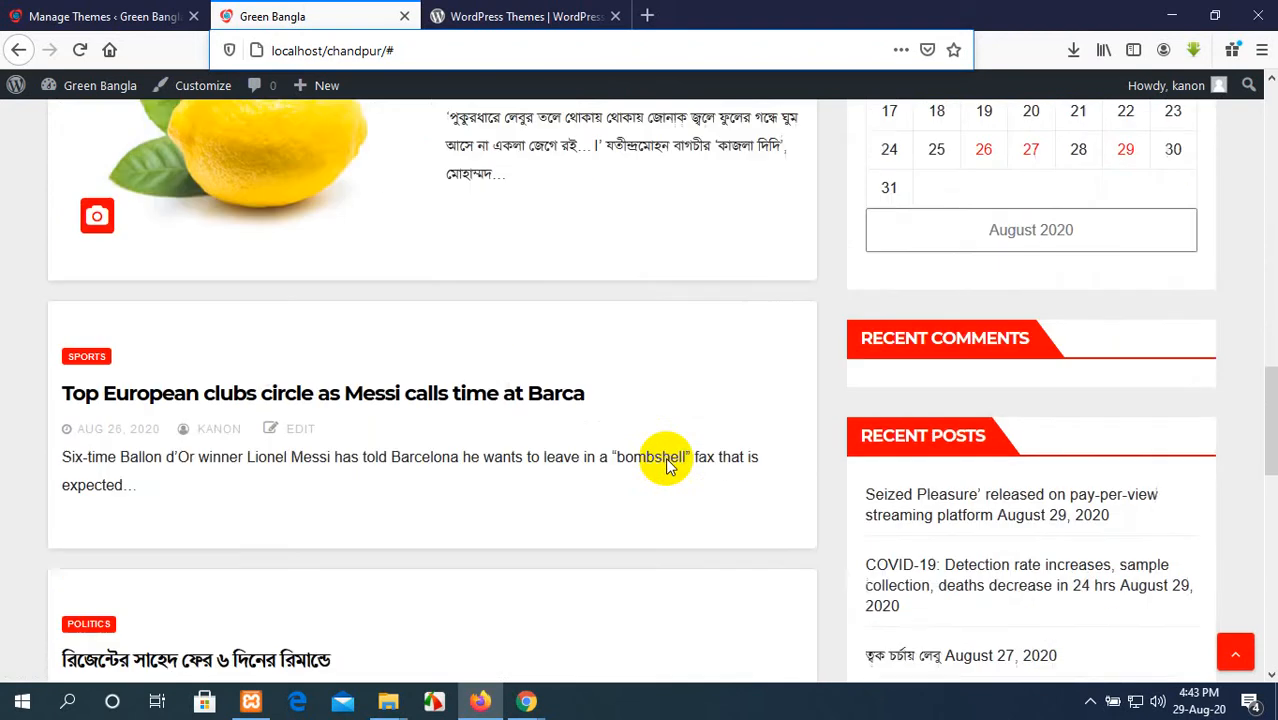
pyautogui.scroll(20, 669, 466)
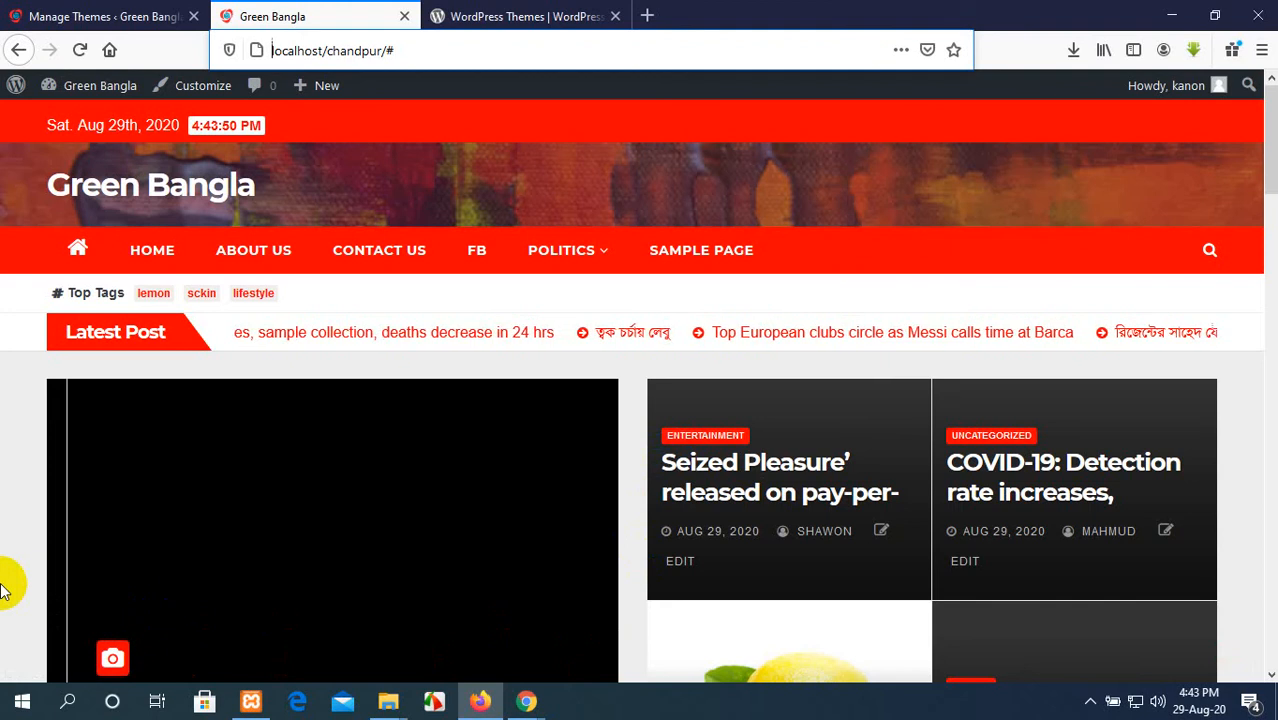
pyautogui.scroll(-3, 12, 586)
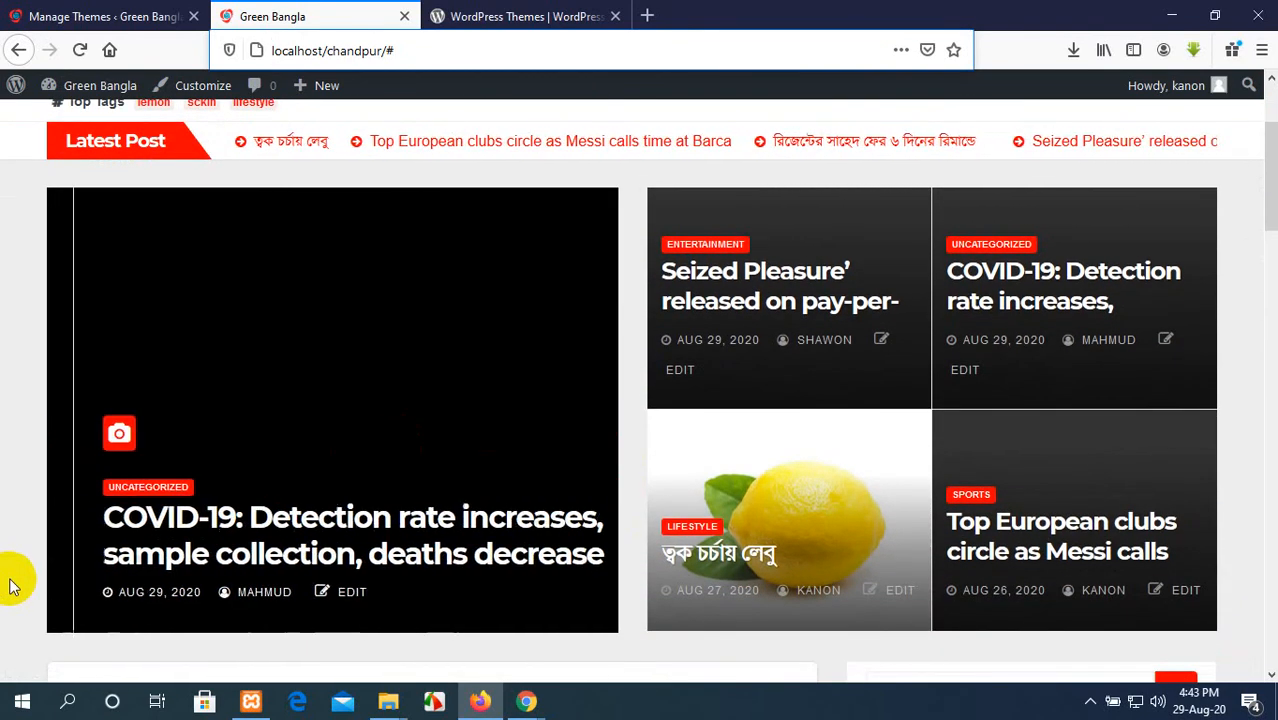
pyautogui.click(90, 432)
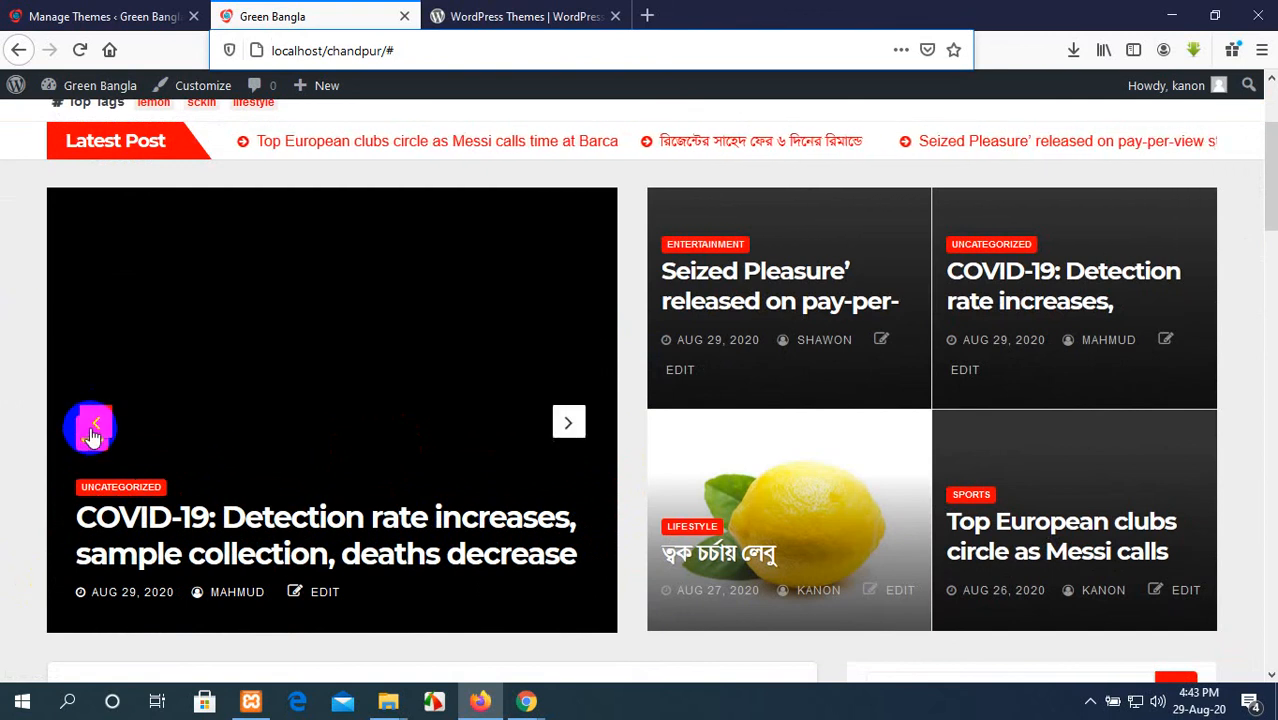
pyautogui.click(90, 428)
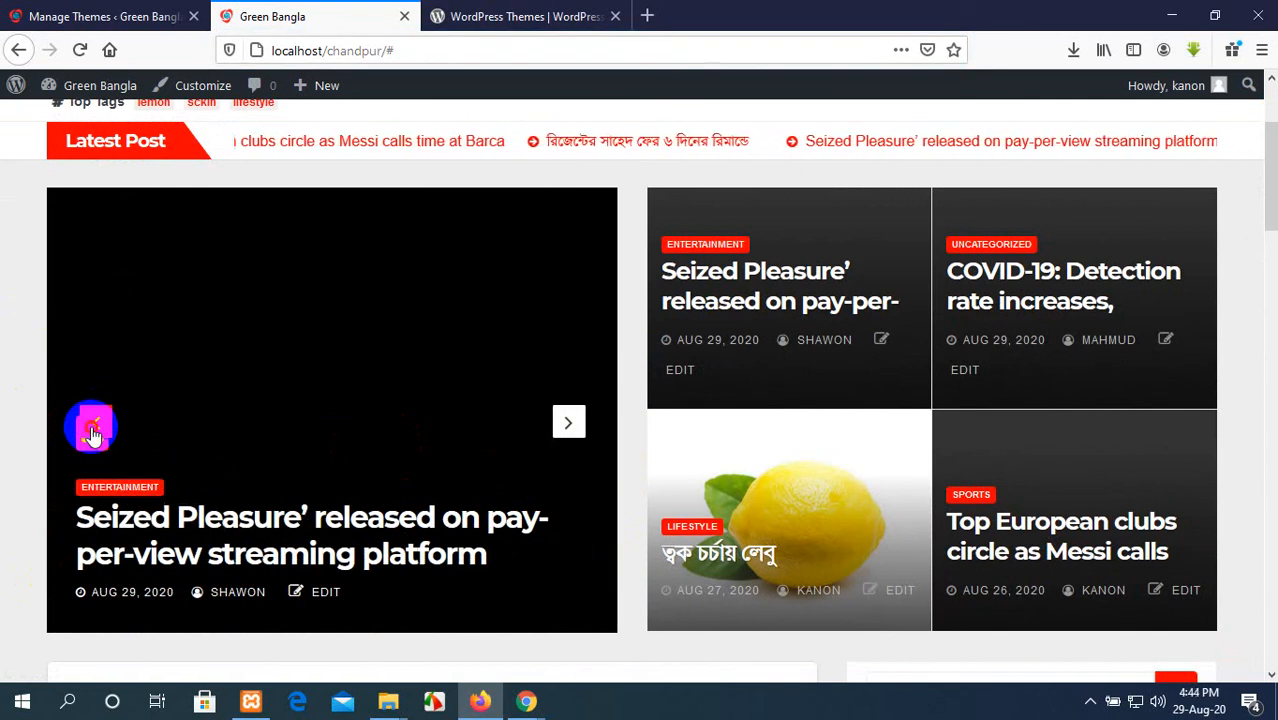
pyautogui.click(92, 428)
pyautogui.scroll(-10, 695, 540)
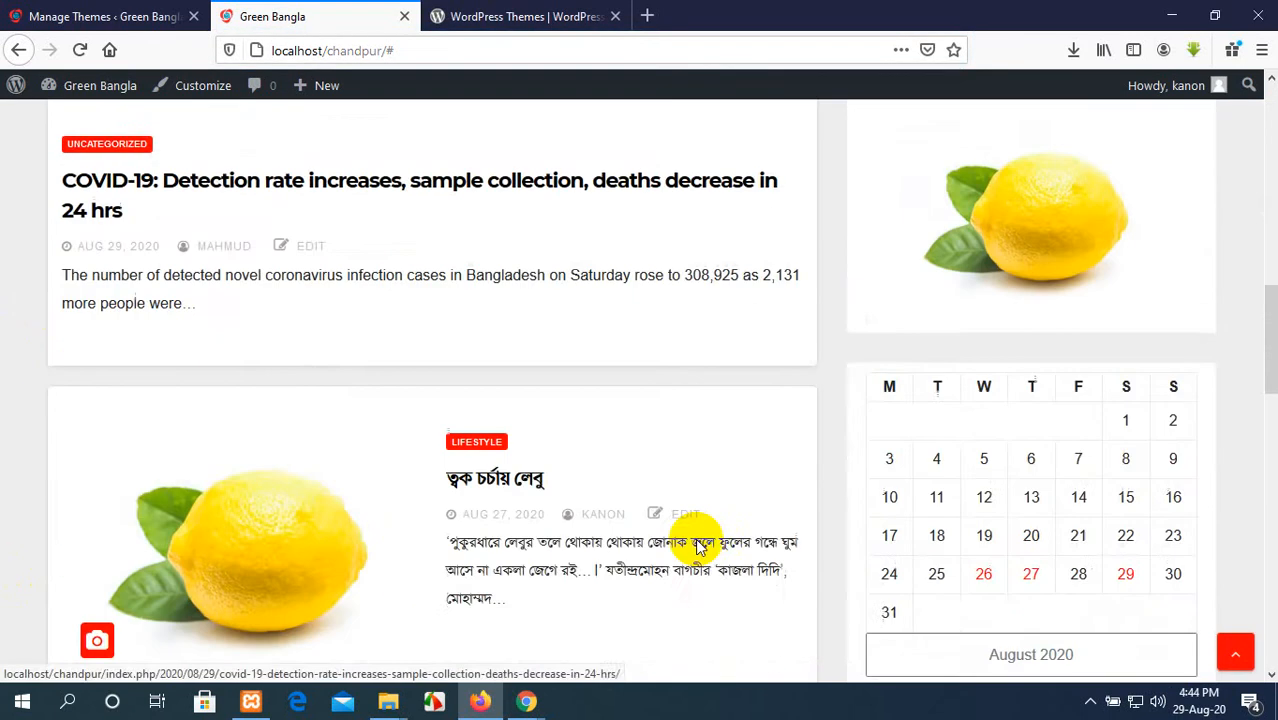
pyautogui.scroll(10, 695, 538)
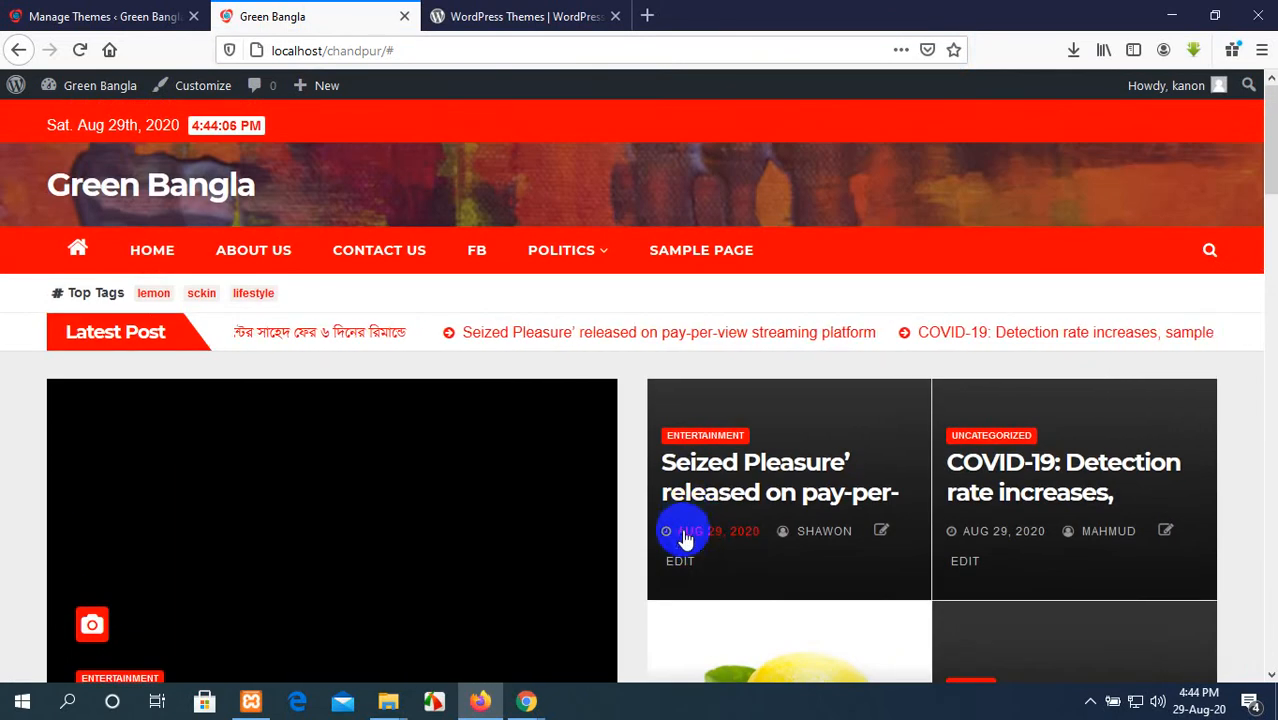
# Step: Open the archive of the lemon tag from the homepage's Top Tags and look through its page
pyautogui.click(155, 293)
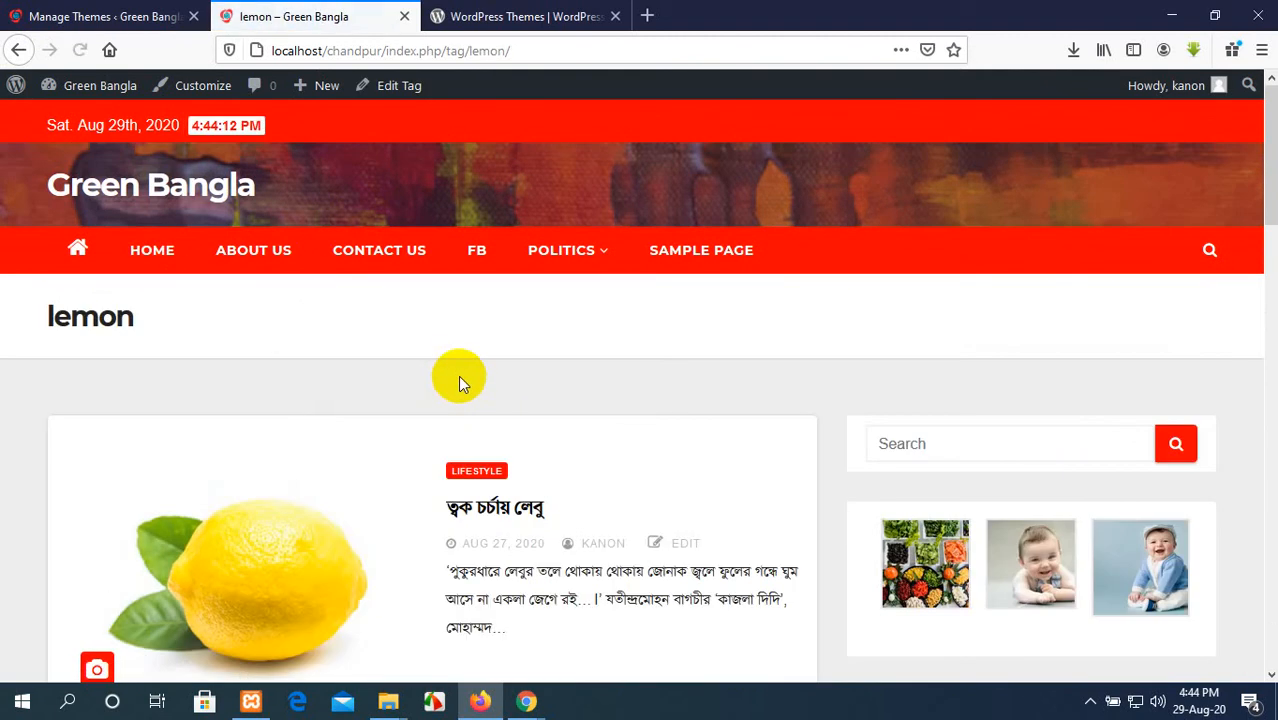
pyautogui.scroll(-5, 458, 375)
pyautogui.scroll(3, 461, 380)
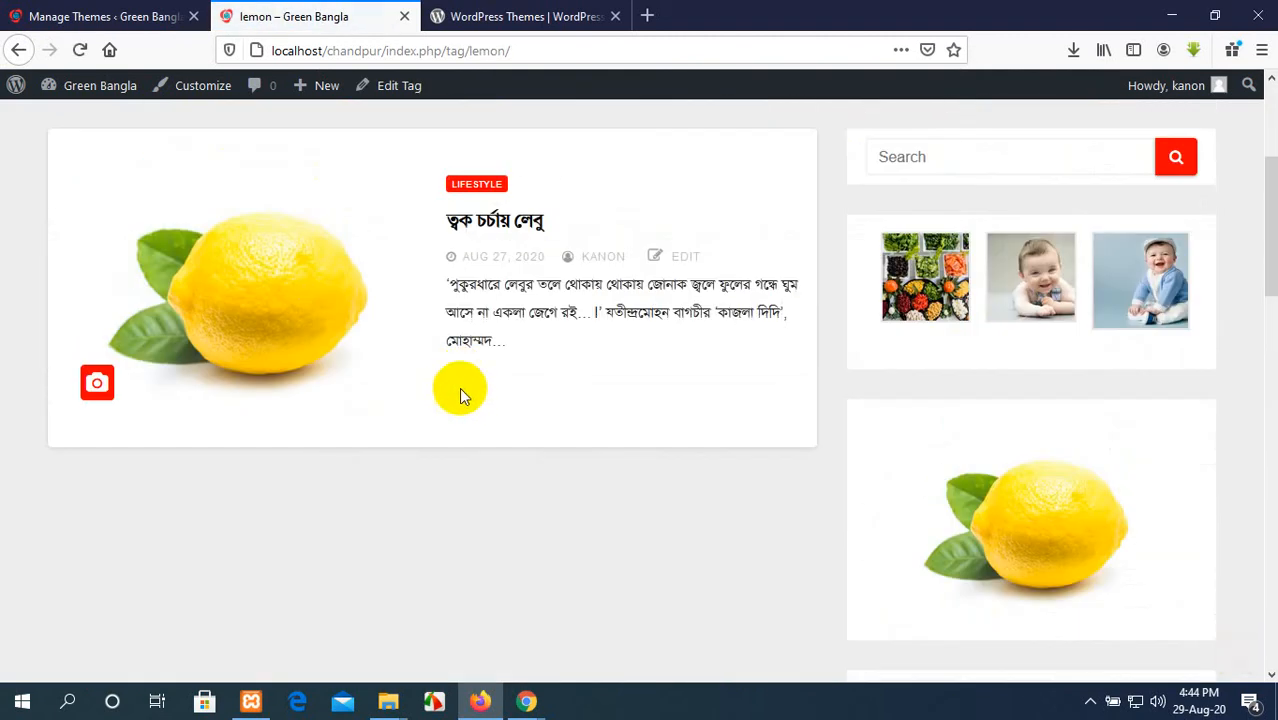
# Step: Examine the lemon tag archive's post entry, sidebar and site header
pyautogui.scroll(2, 500, 386)
pyautogui.scroll(-1, 517, 483)
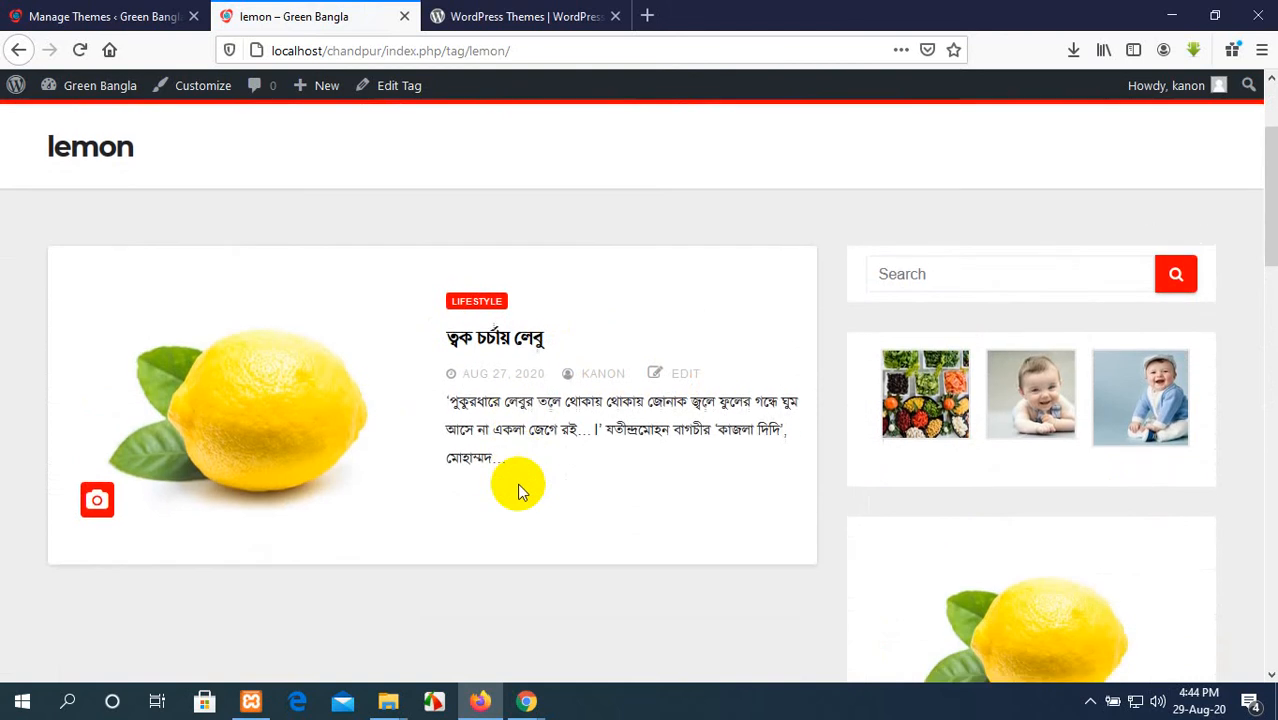
pyautogui.scroll(2, 517, 483)
pyautogui.scroll(1, 517, 483)
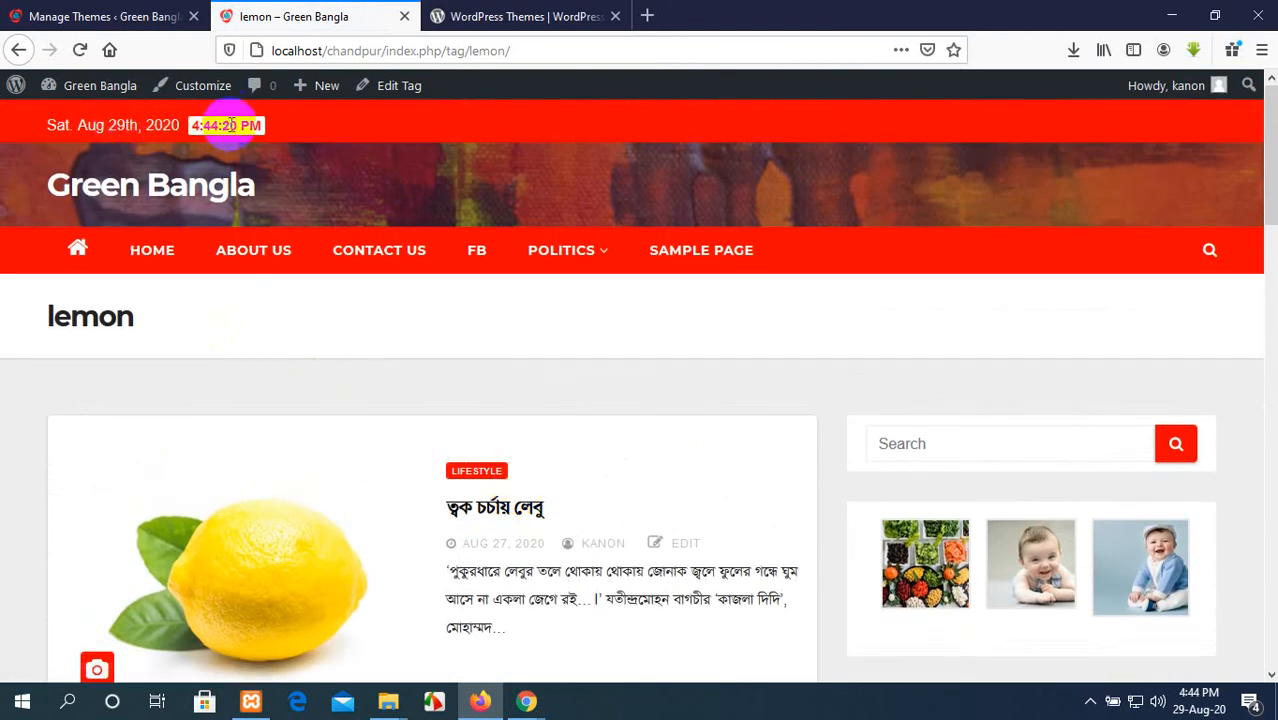
# Step: Return to the theme management page, open the Customizer for Newsbulk, and open the Content Layout Settings under Theme Options
pyautogui.click(110, 15)
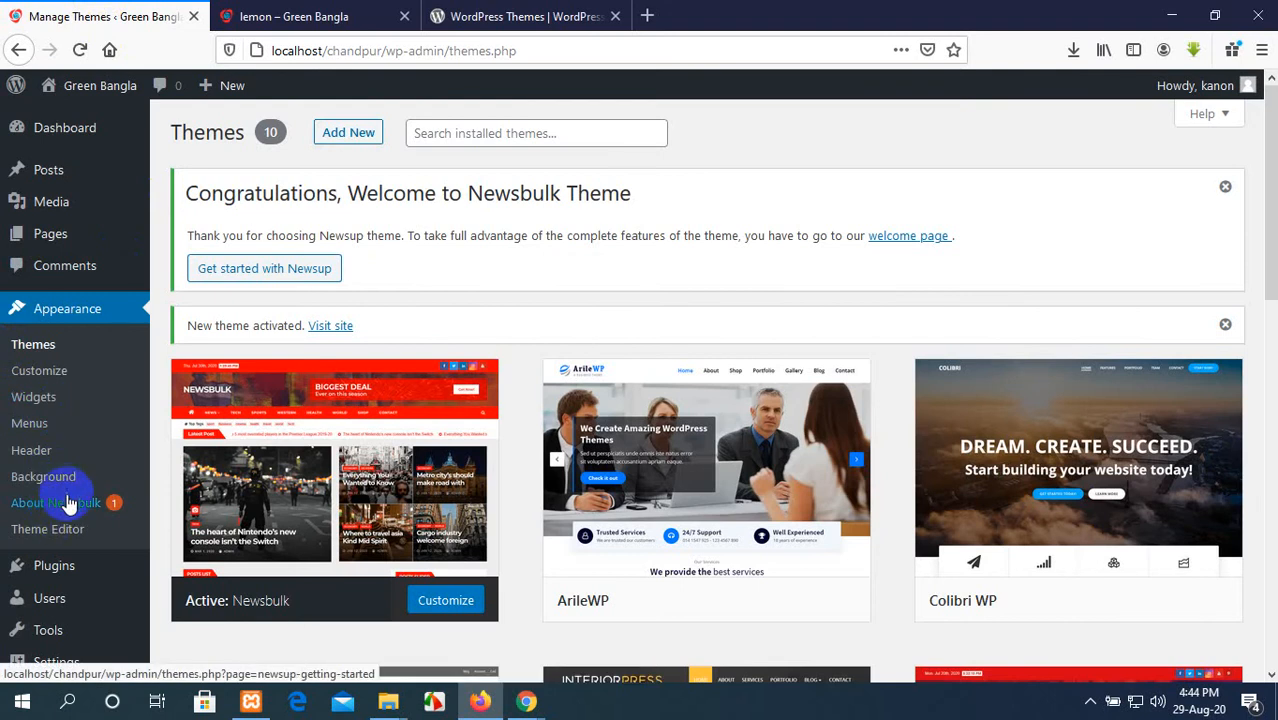
pyautogui.click(47, 379)
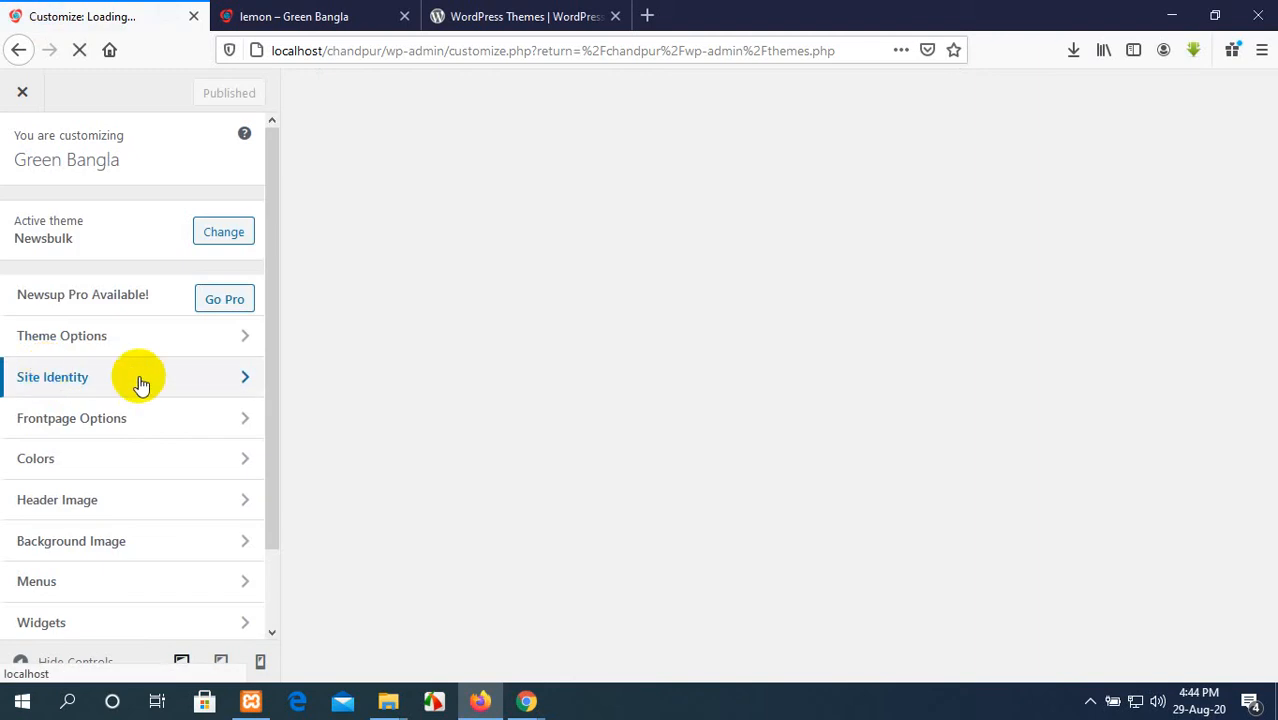
pyautogui.scroll(-2, 47, 422)
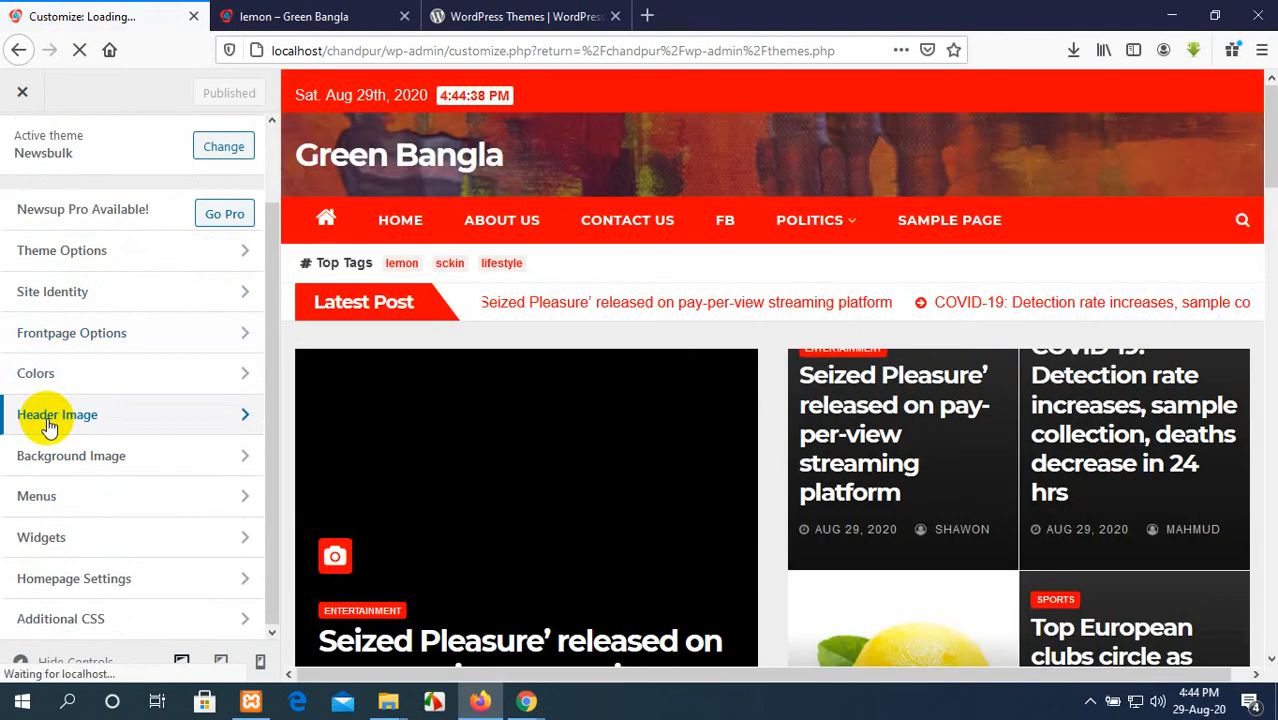
pyautogui.scroll(2, 111, 424)
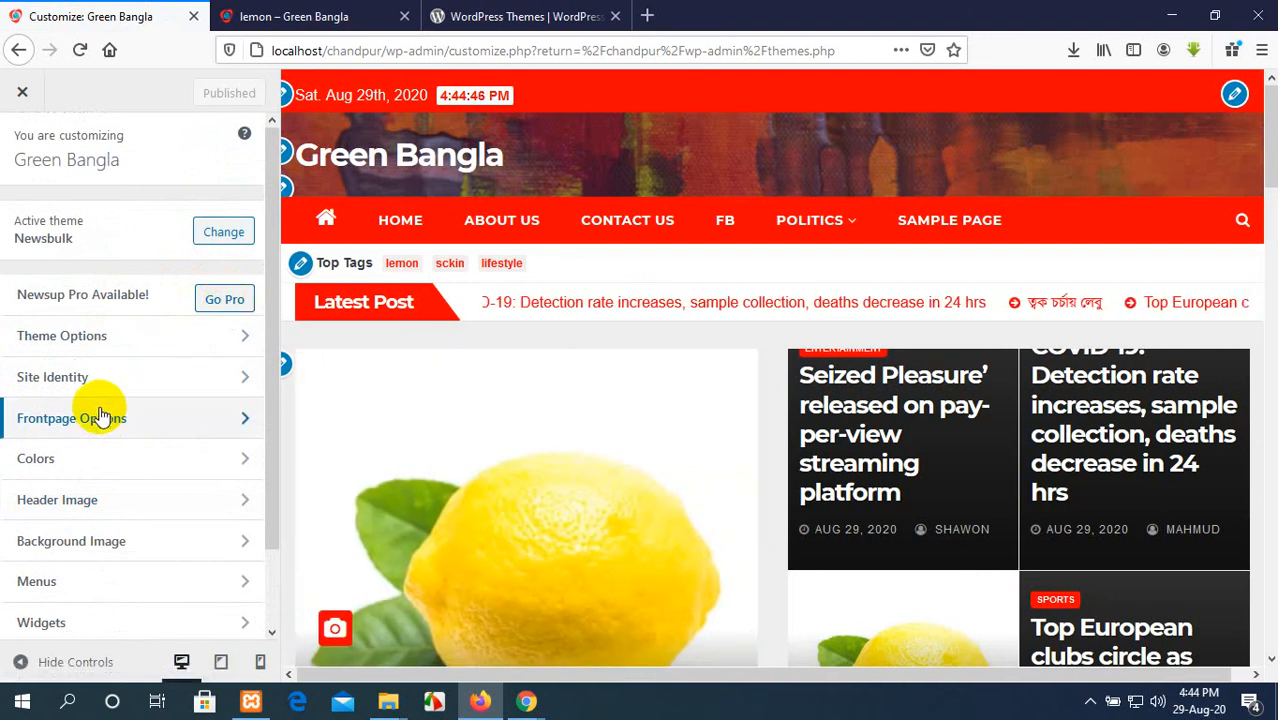
pyautogui.click(160, 341)
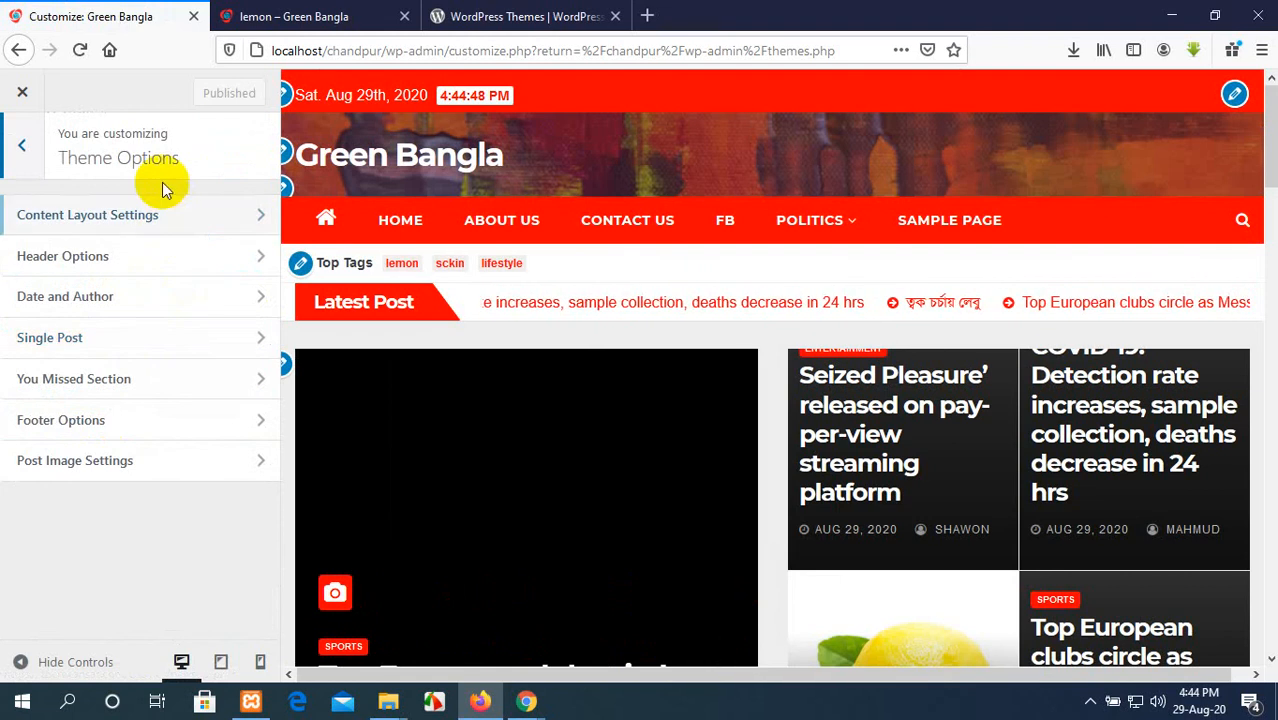
pyautogui.click(143, 214)
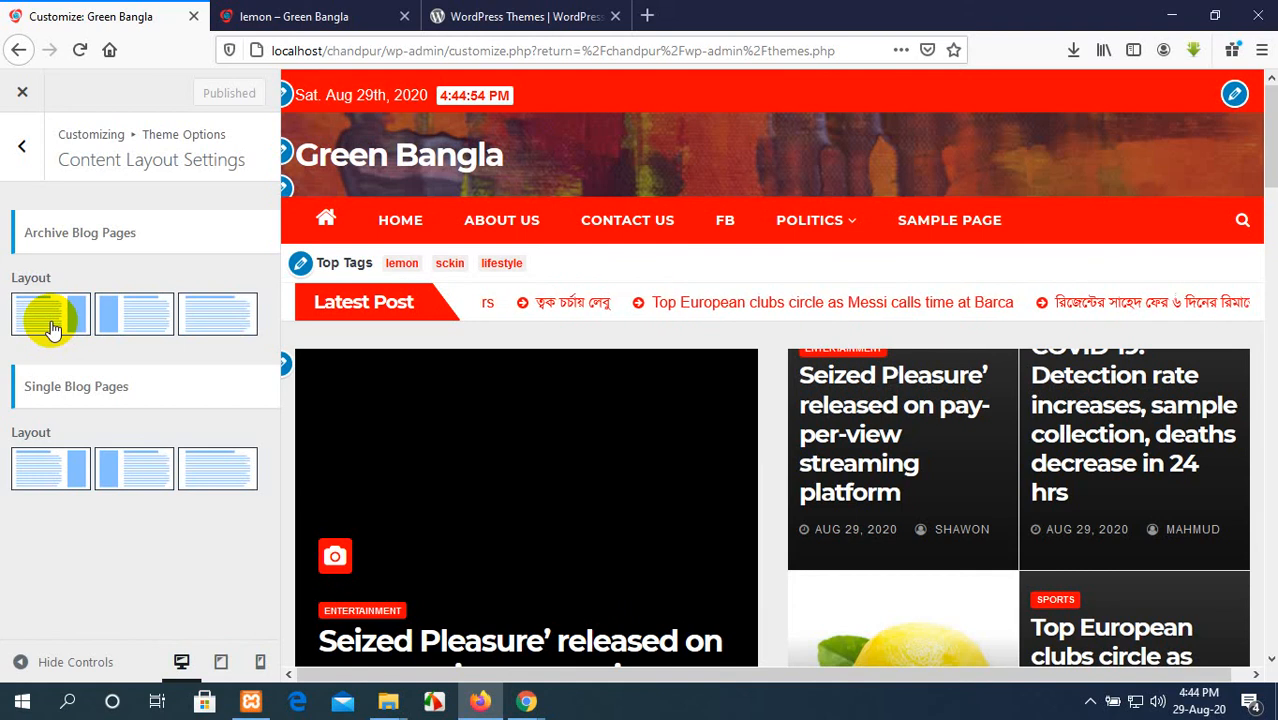
# Step: Try the left-sidebar layout for the archive blog pages and check the post list in the preview
pyautogui.click(160, 316)
pyautogui.click(220, 322)
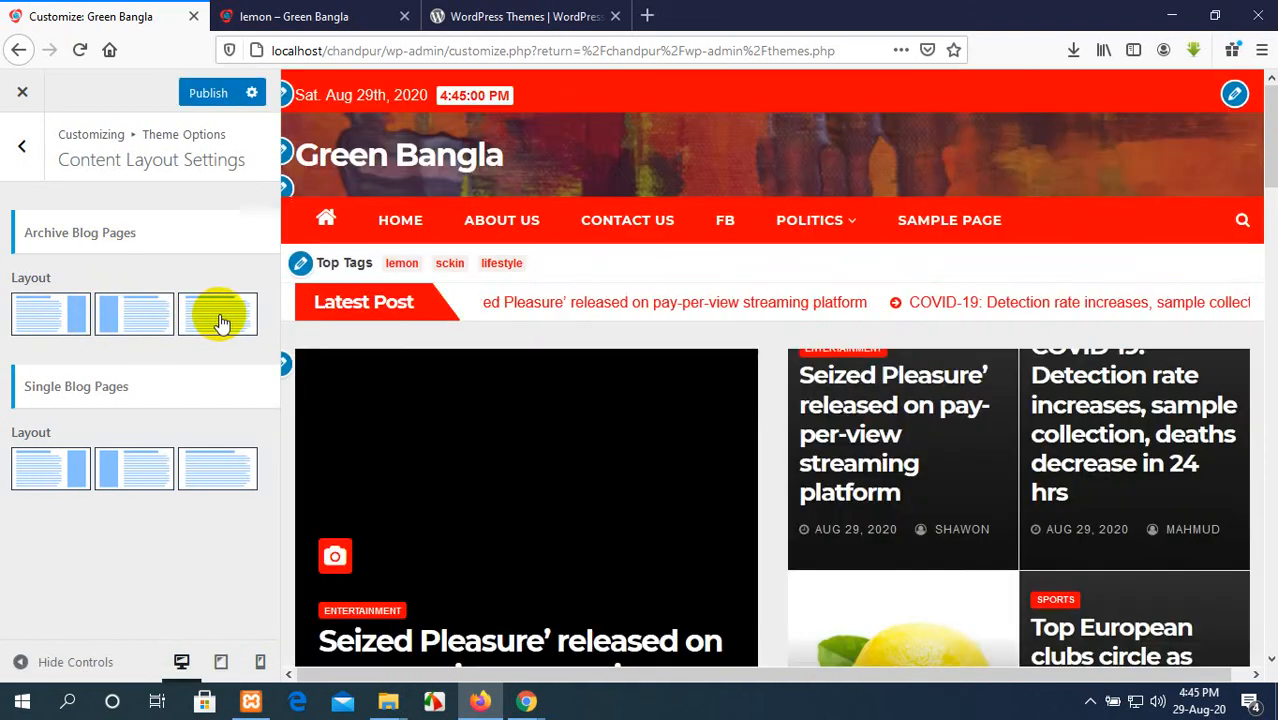
pyautogui.scroll(-5, 890, 464)
pyautogui.scroll(5, 890, 464)
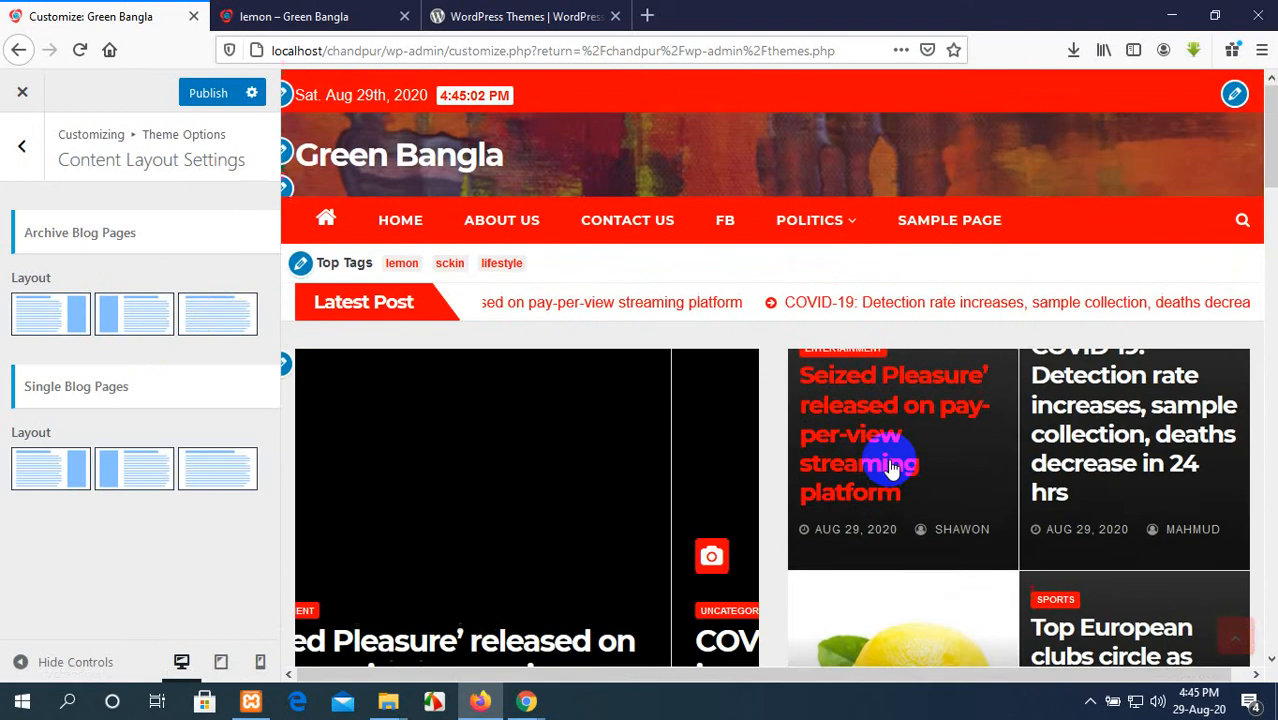
pyautogui.scroll(-4, 890, 464)
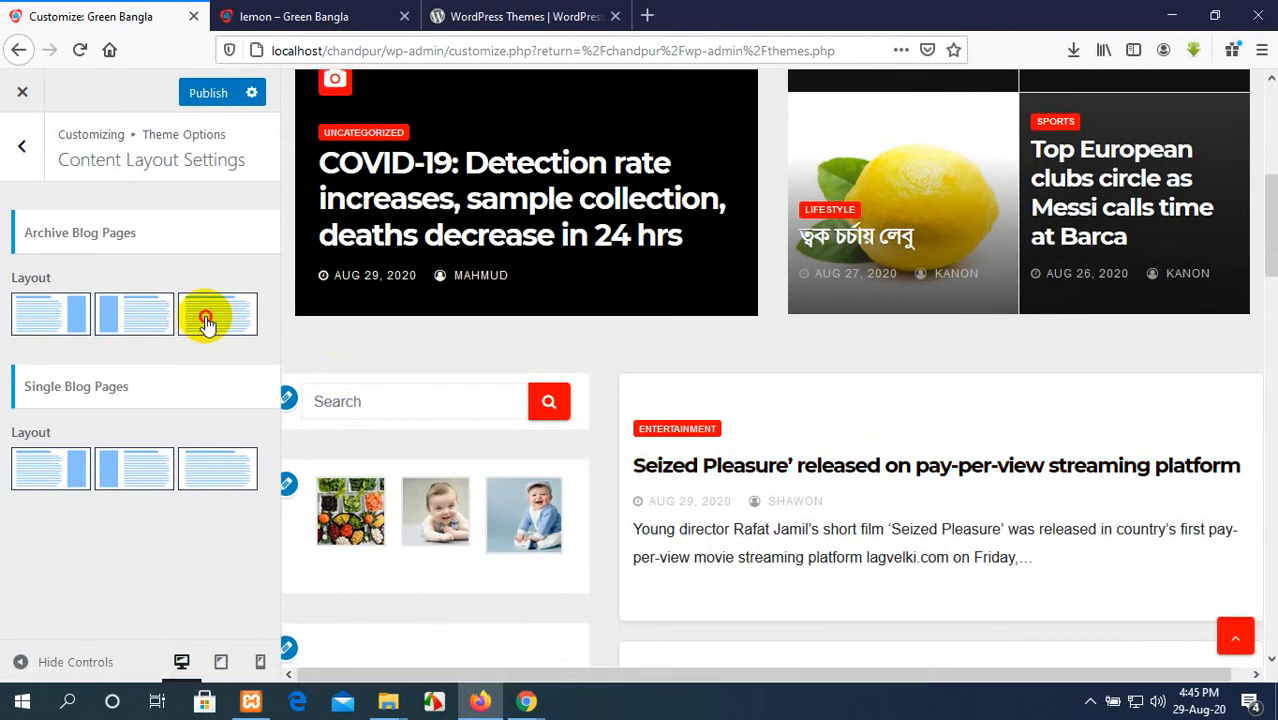
# Step: Set the archive blog pages to the full-width layout without a sidebar and check the preview's post list
pyautogui.click(205, 320)
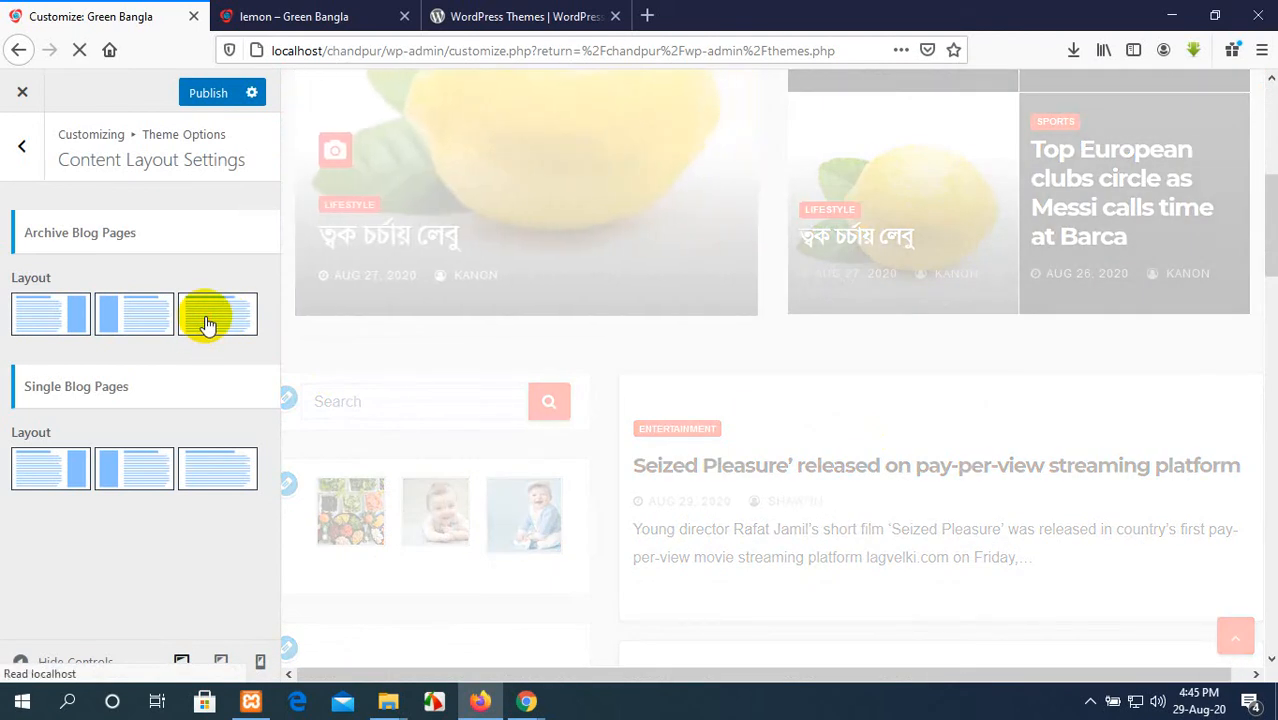
pyautogui.scroll(5, 668, 429)
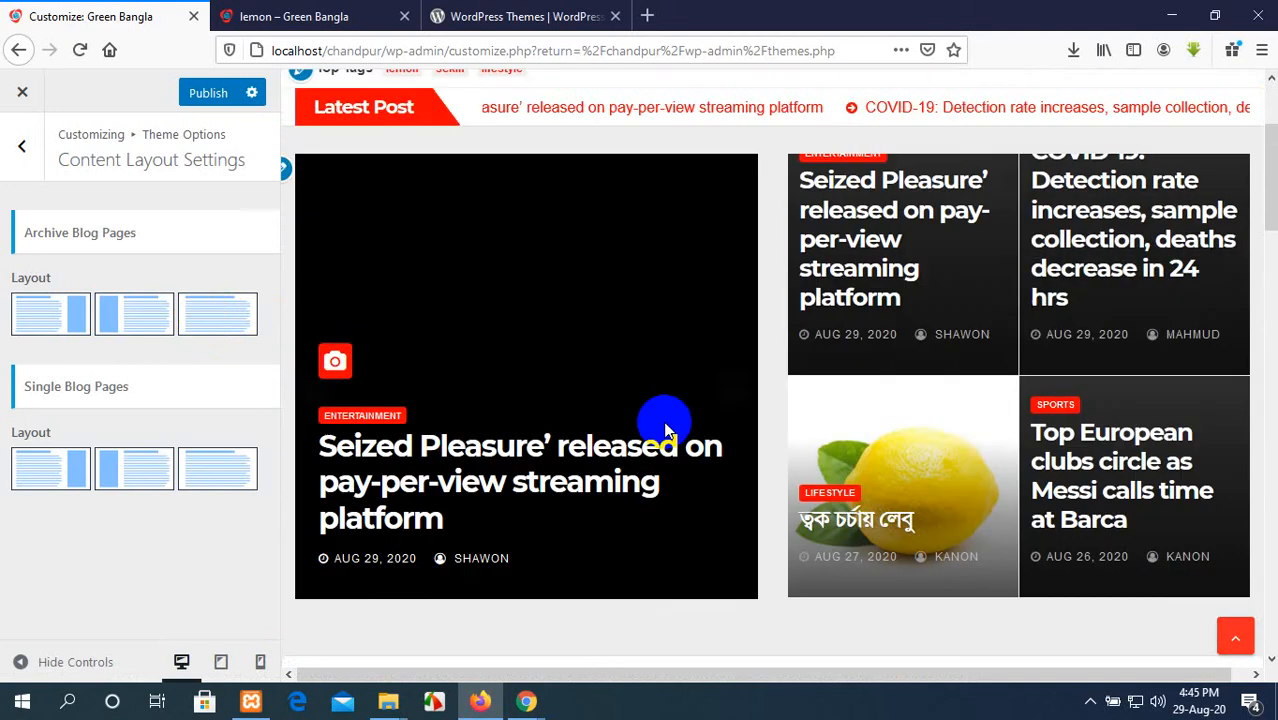
pyautogui.scroll(-4, 668, 429)
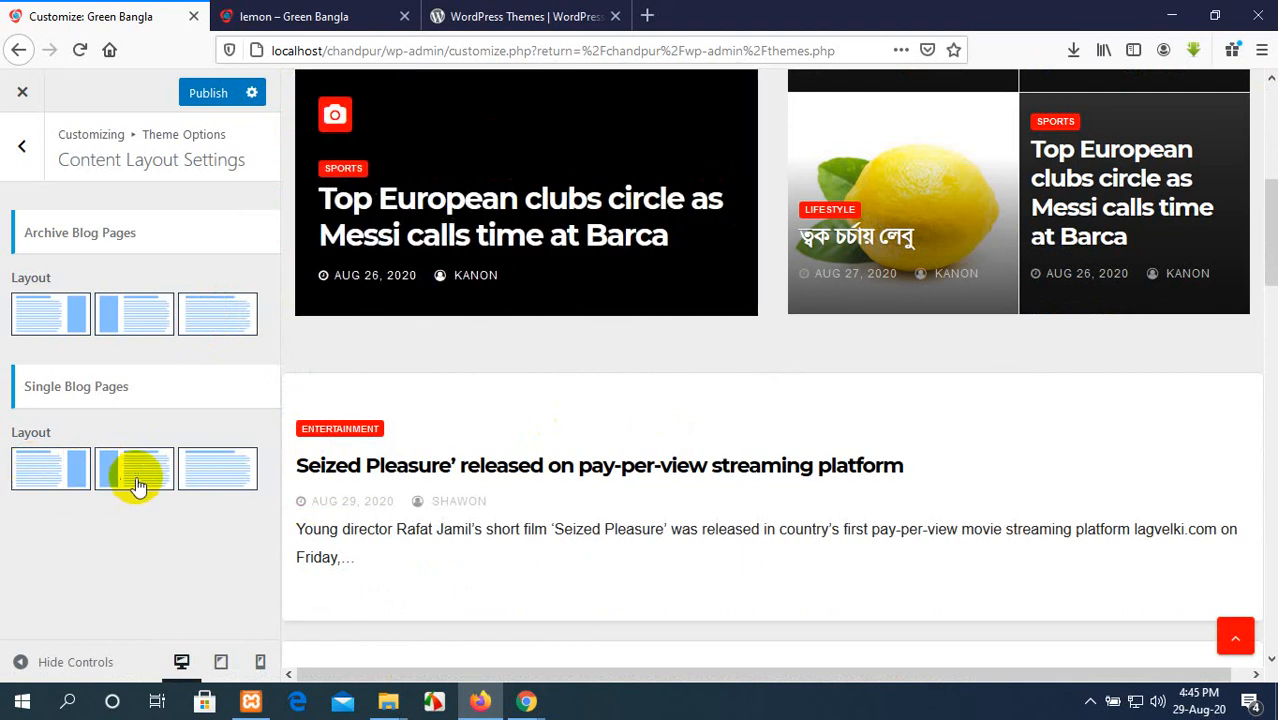
# Step: Set the single blog pages to the left-sidebar layout and look through the preview down to the You Missed section
pyautogui.scroll(-3, 600, 490)
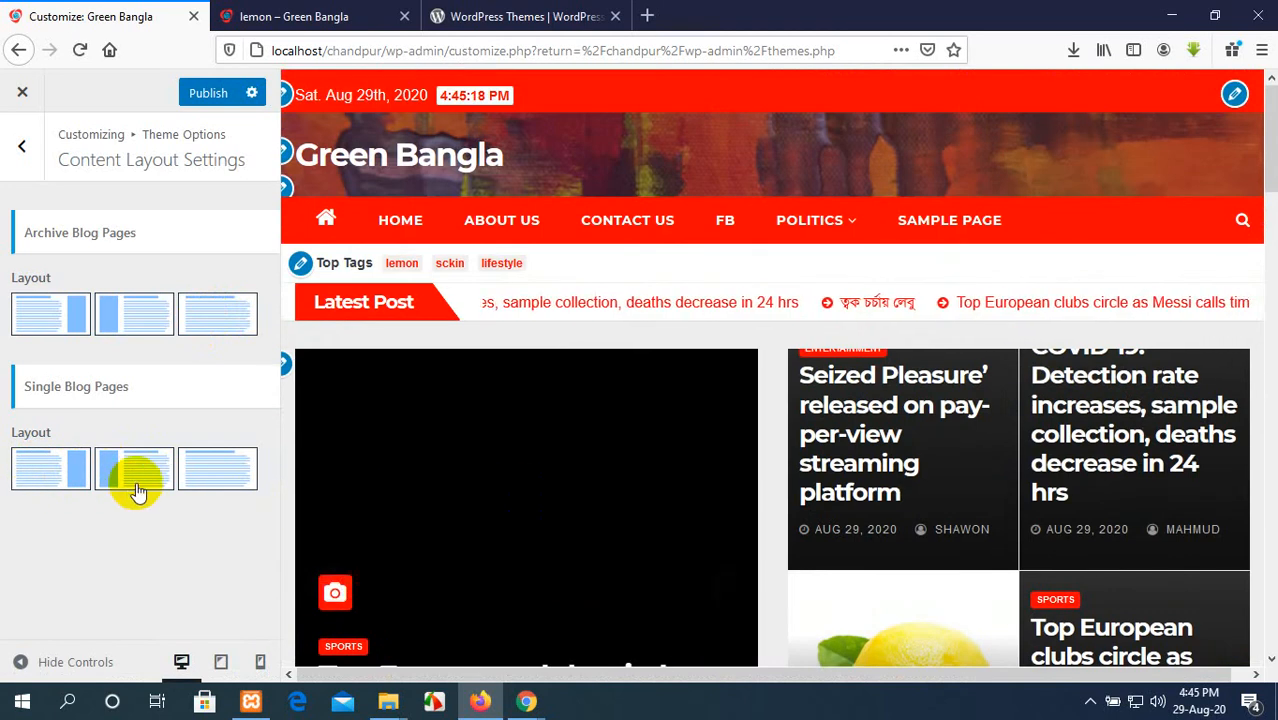
pyautogui.click(143, 483)
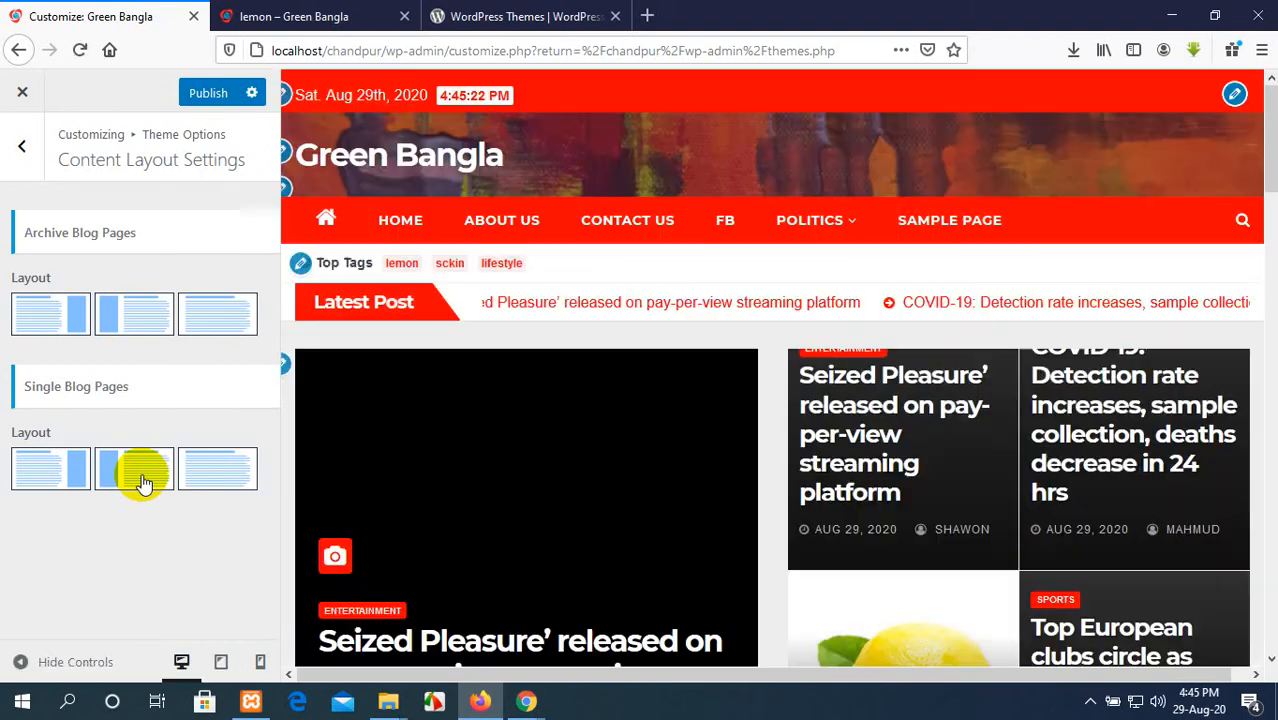
pyautogui.scroll(-15, 715, 468)
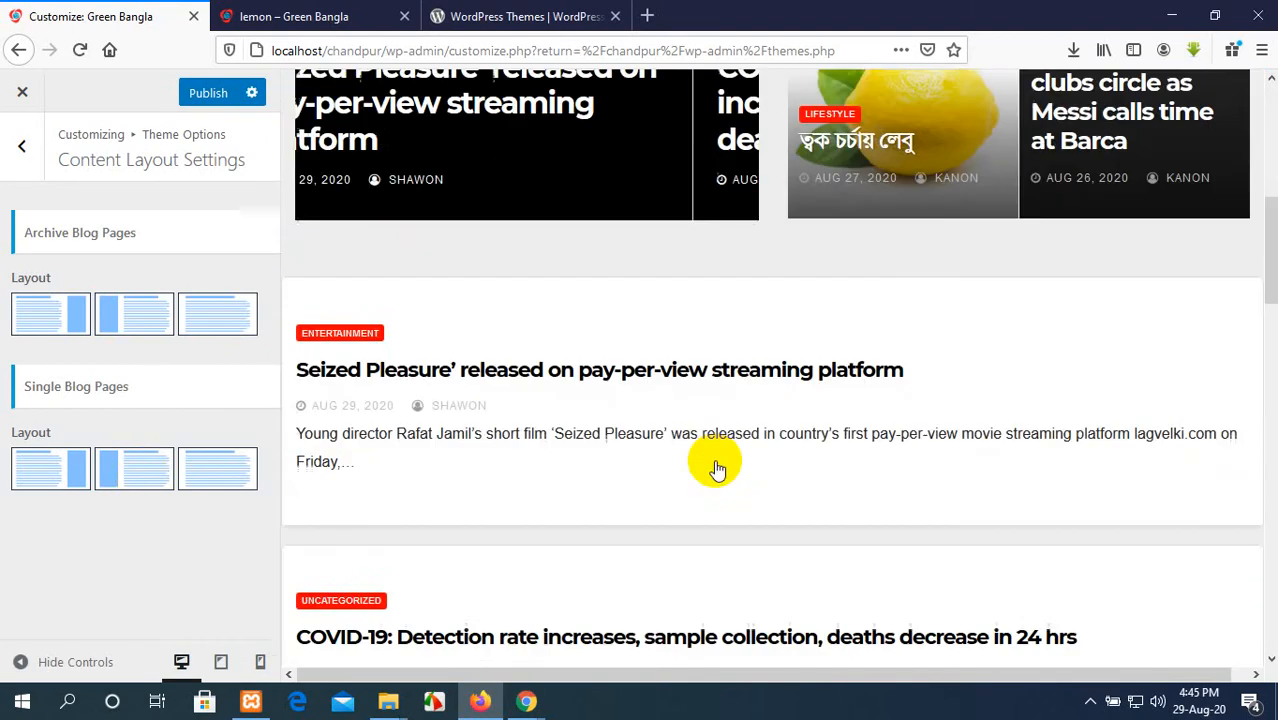
pyautogui.scroll(-5, 714, 460)
pyautogui.scroll(20, 714, 460)
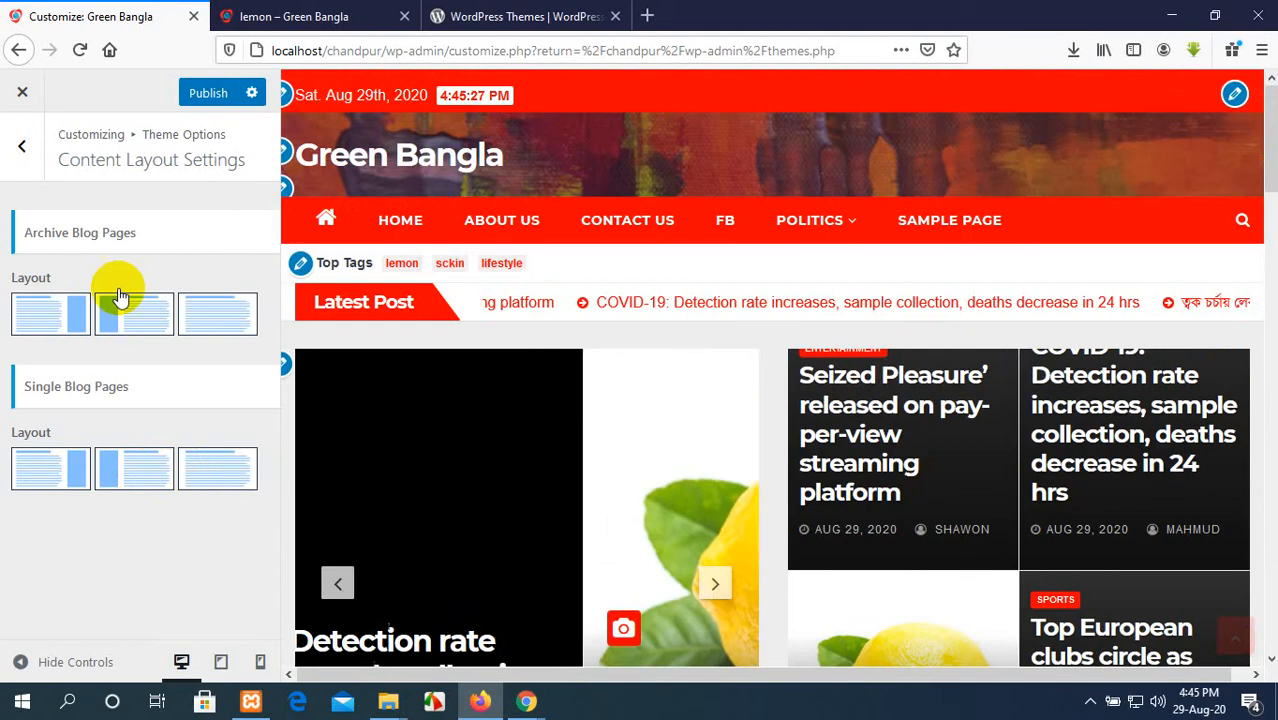
# Step: Open the Header Options, try hiding the header date, and show it again
pyautogui.click(21, 146)
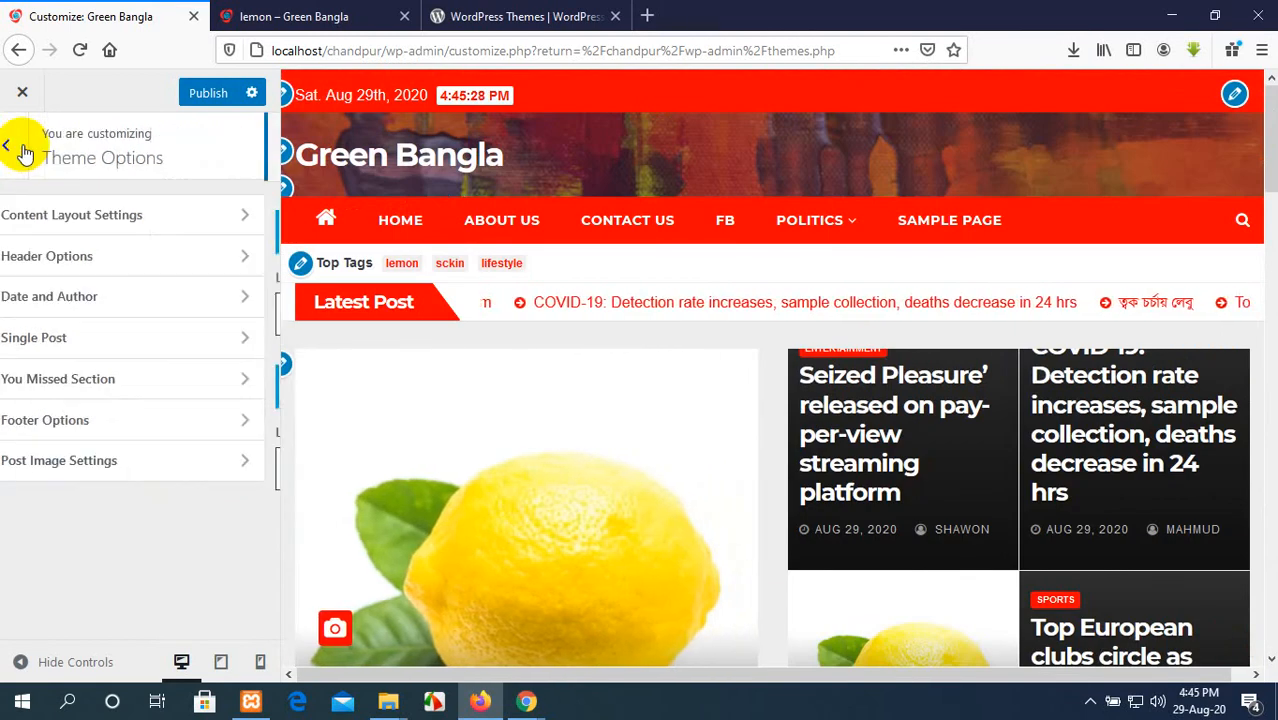
pyautogui.click(72, 258)
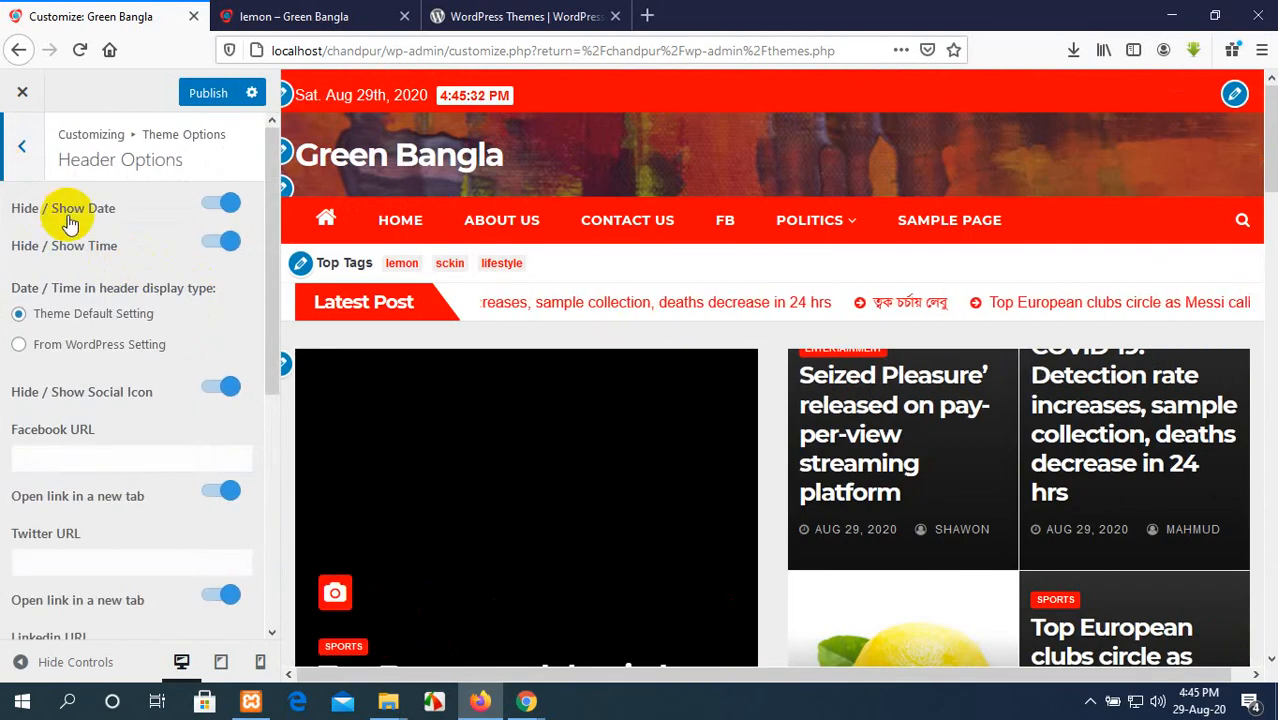
pyautogui.click(230, 206)
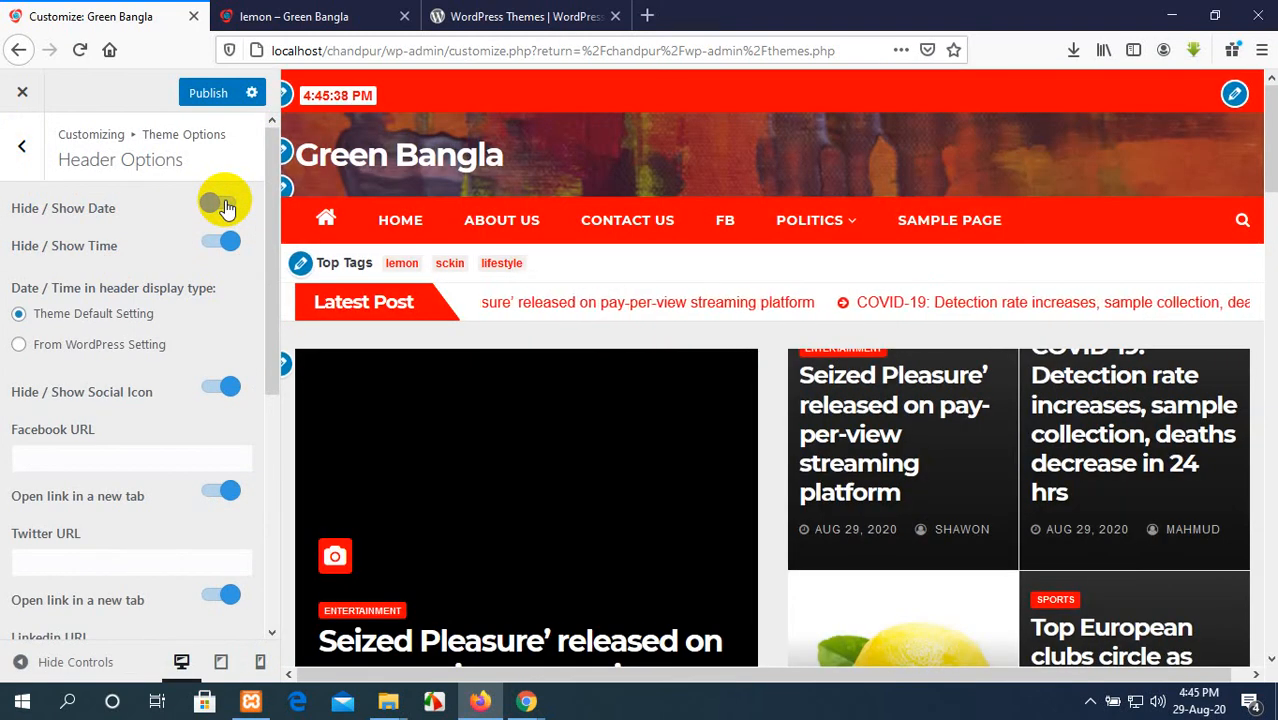
pyautogui.click(218, 206)
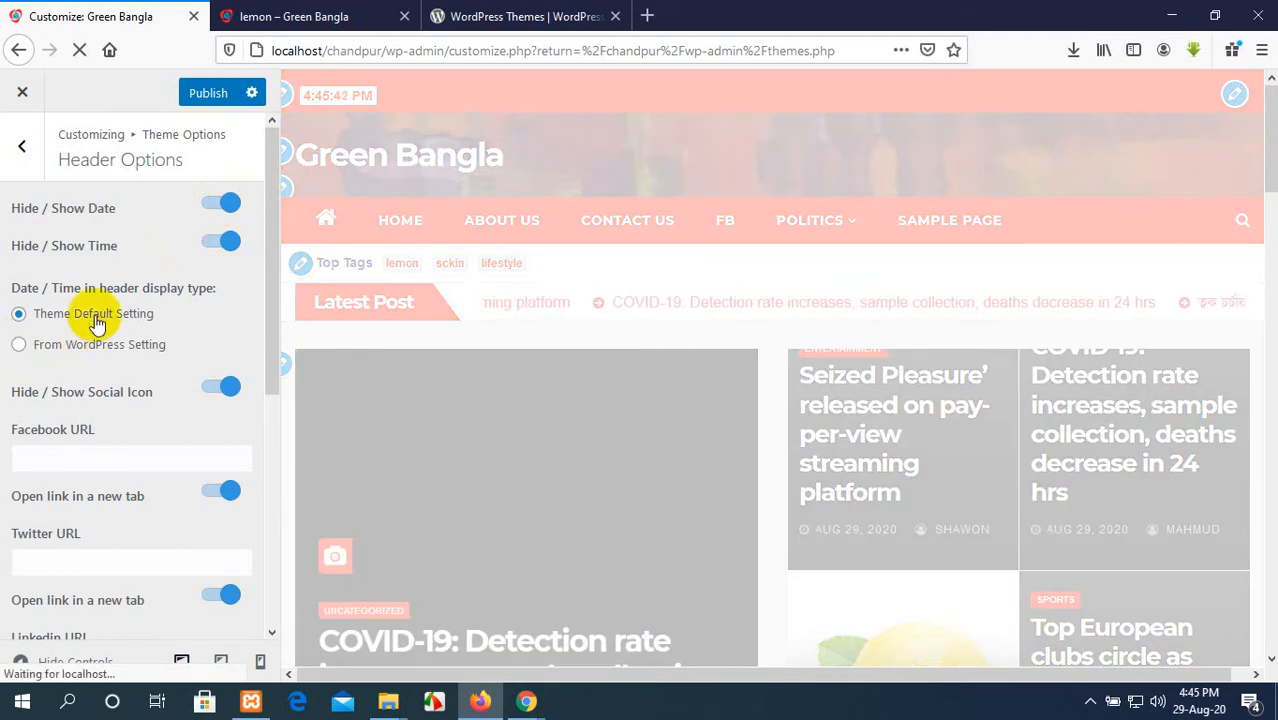
# Step: Look through the header's social media URL fields and try the date and time display type options
pyautogui.scroll(-2, 100, 360)
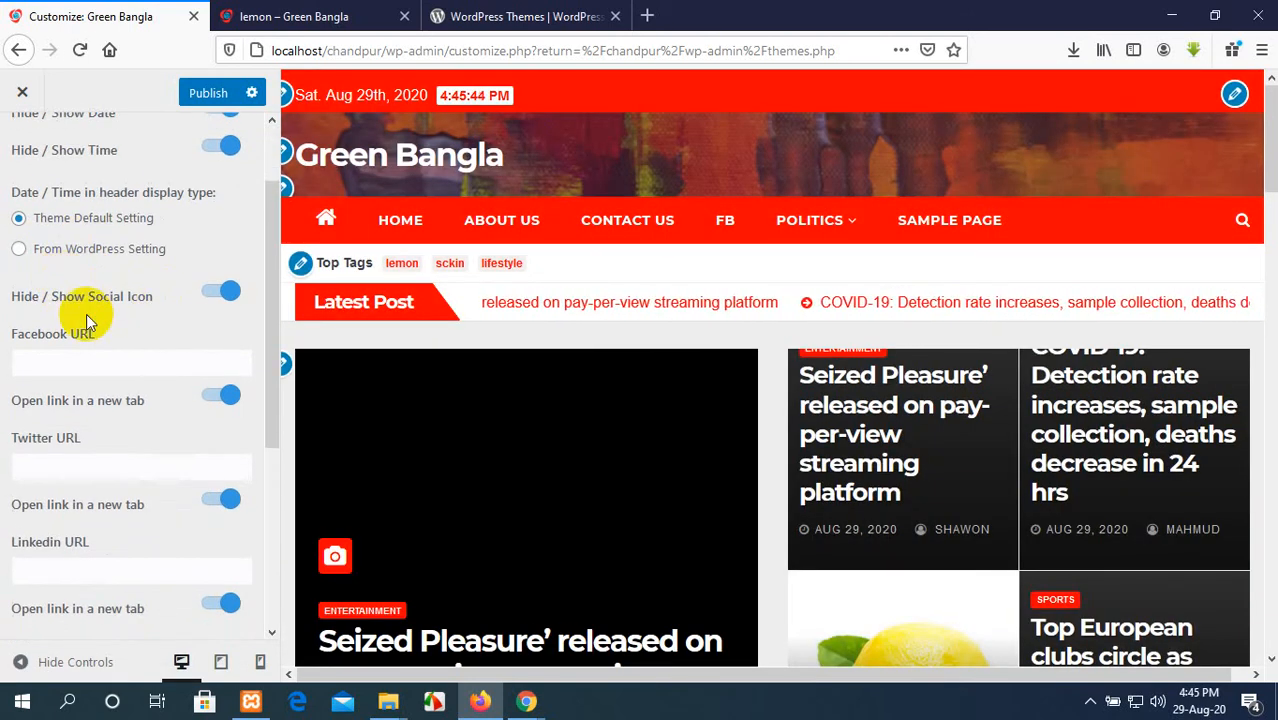
pyautogui.click(85, 362)
pyautogui.scroll(-6, 90, 382)
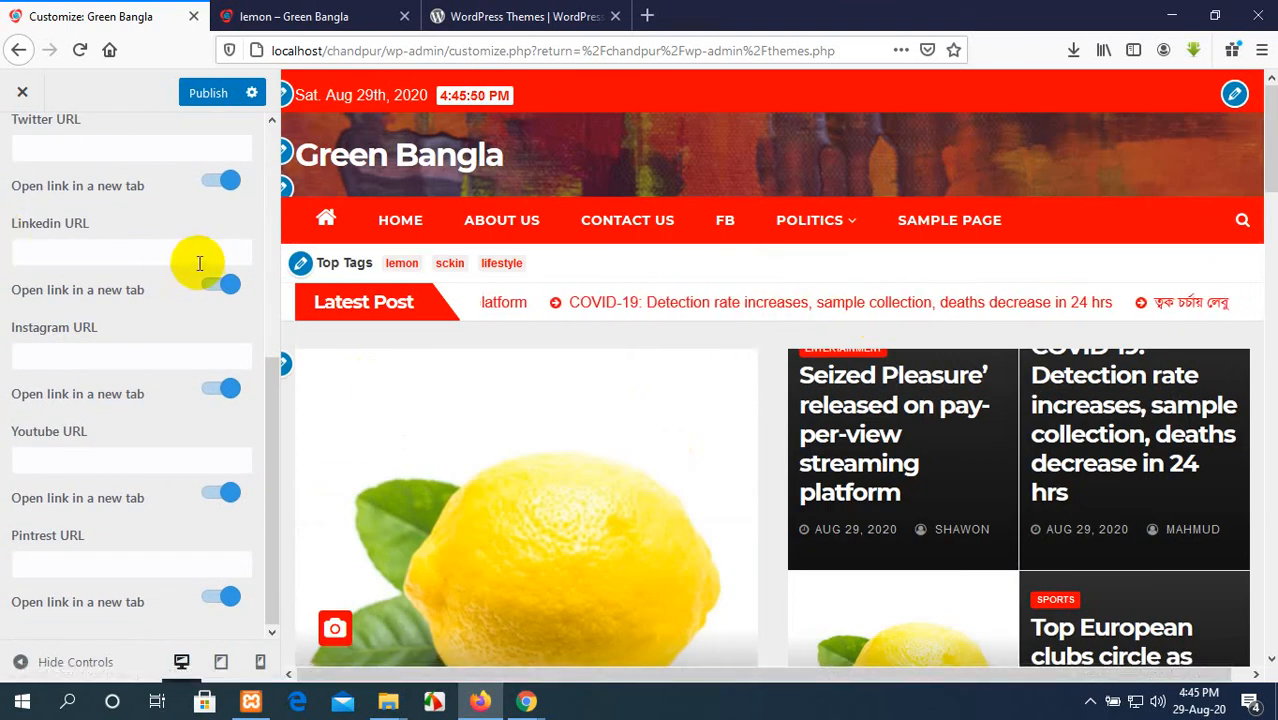
pyautogui.scroll(6, 195, 260)
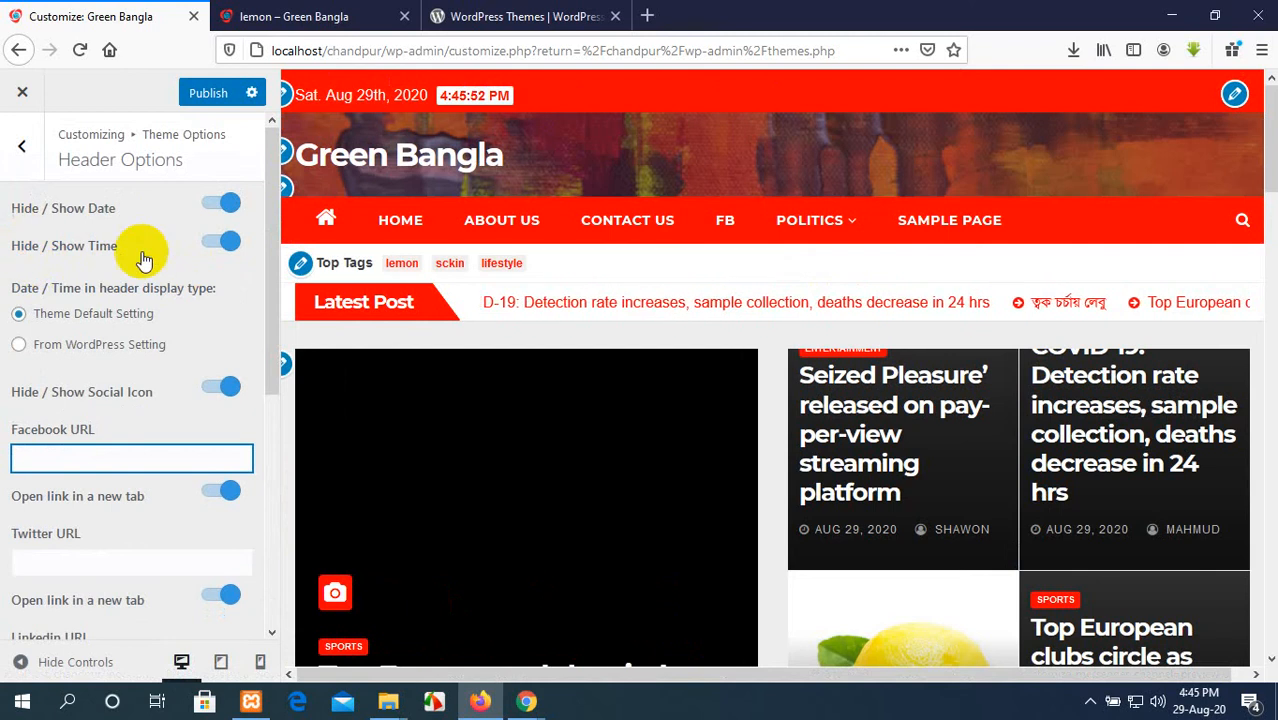
pyautogui.click(66, 317)
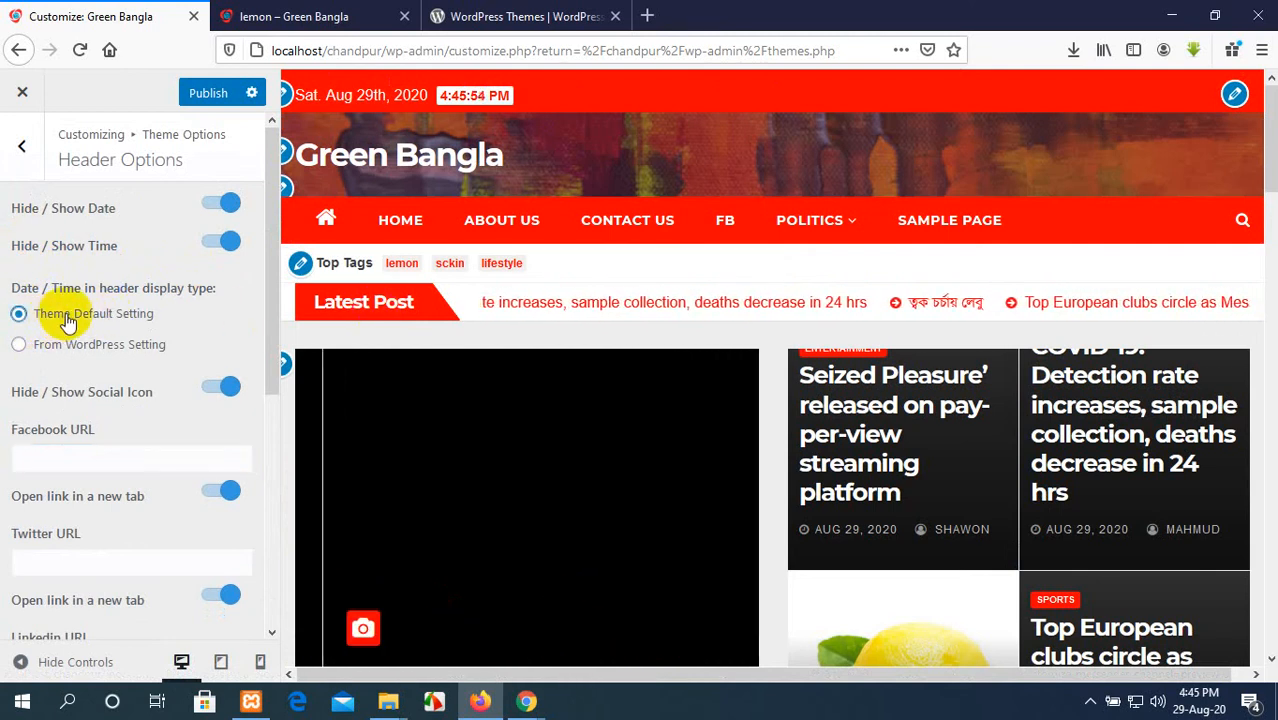
pyautogui.click(20, 347)
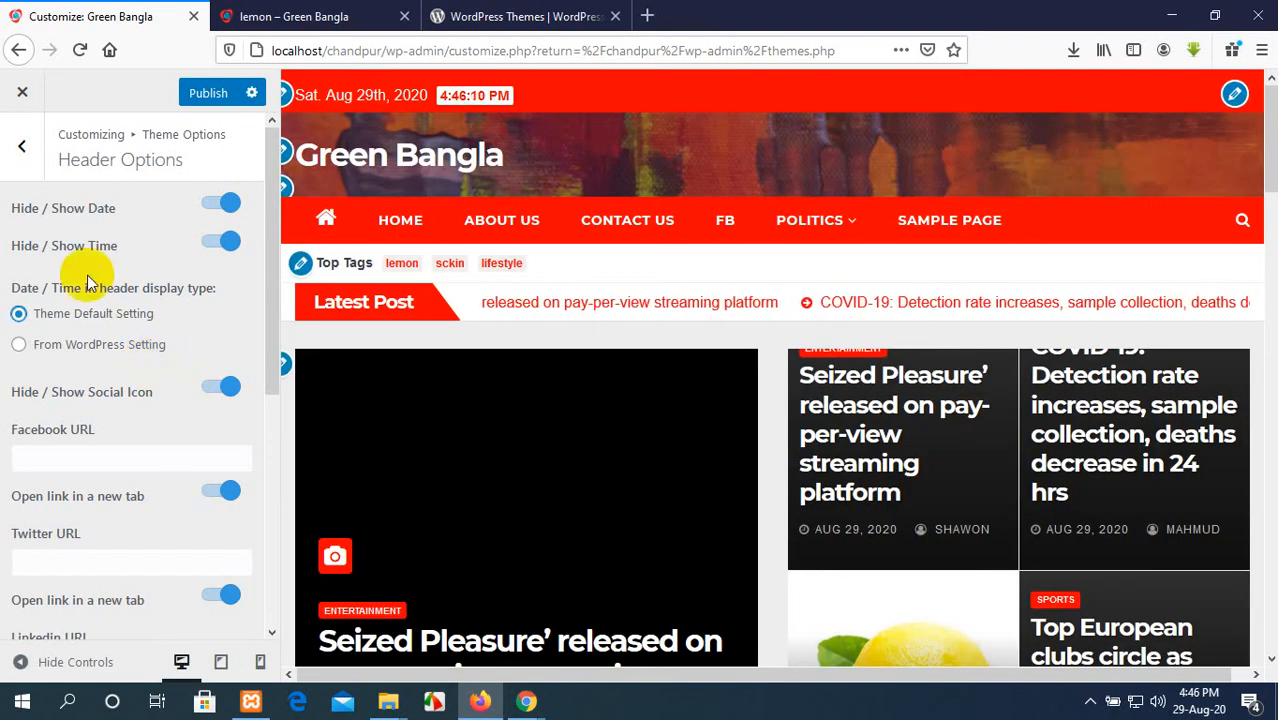
# Step: Toggle the header date off and back on, and review the remaining header options and the homepage preview
pyautogui.click(229, 205)
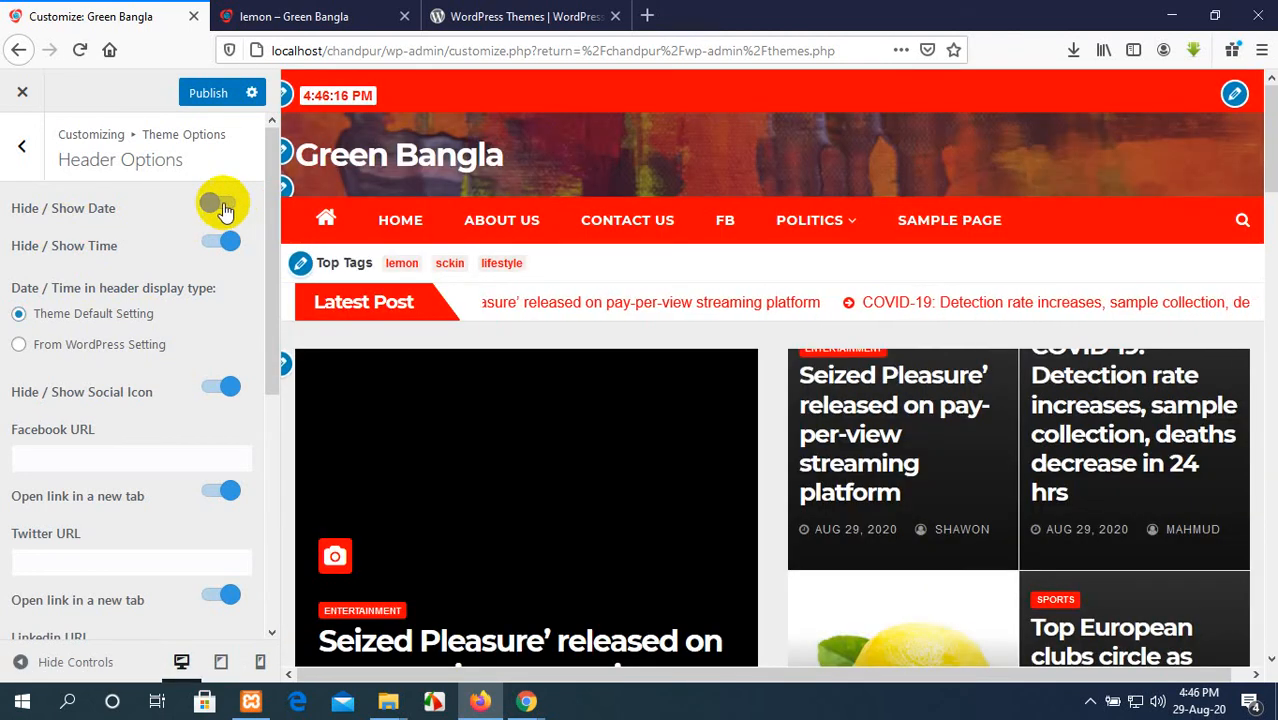
pyautogui.click(218, 205)
pyautogui.scroll(-4, 186, 308)
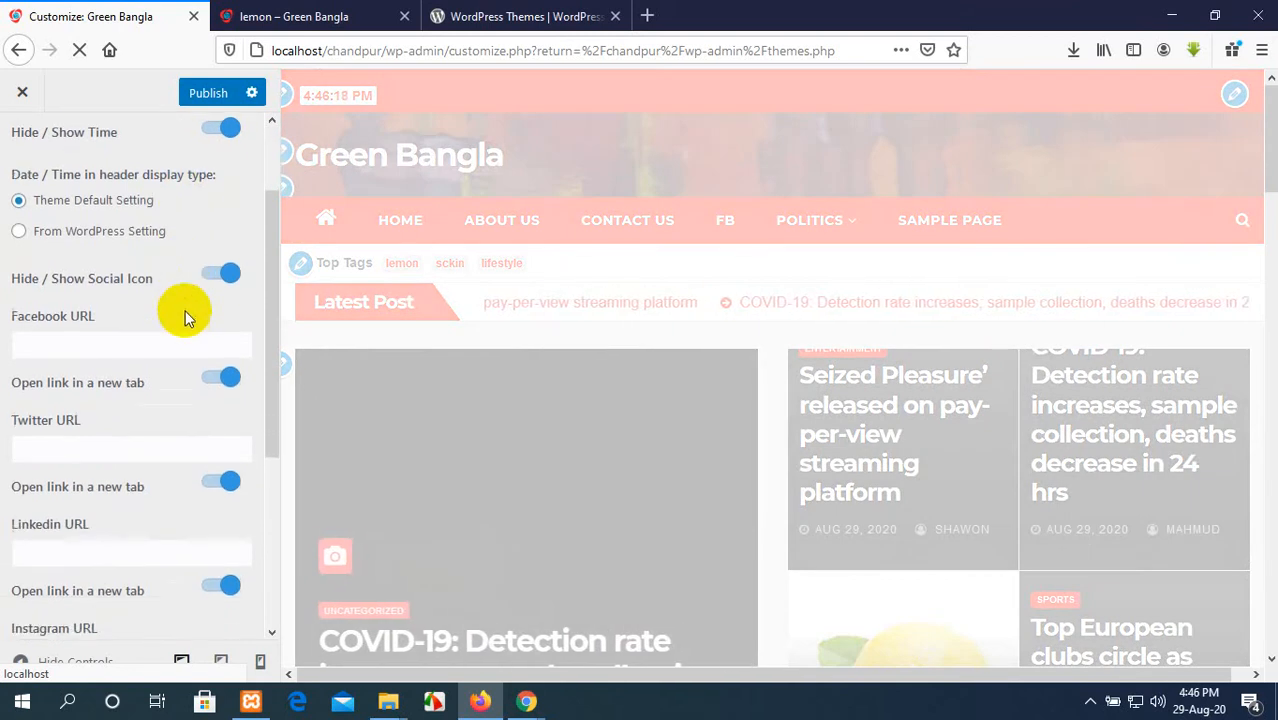
pyautogui.scroll(-1, 134, 270)
pyautogui.scroll(4, 214, 277)
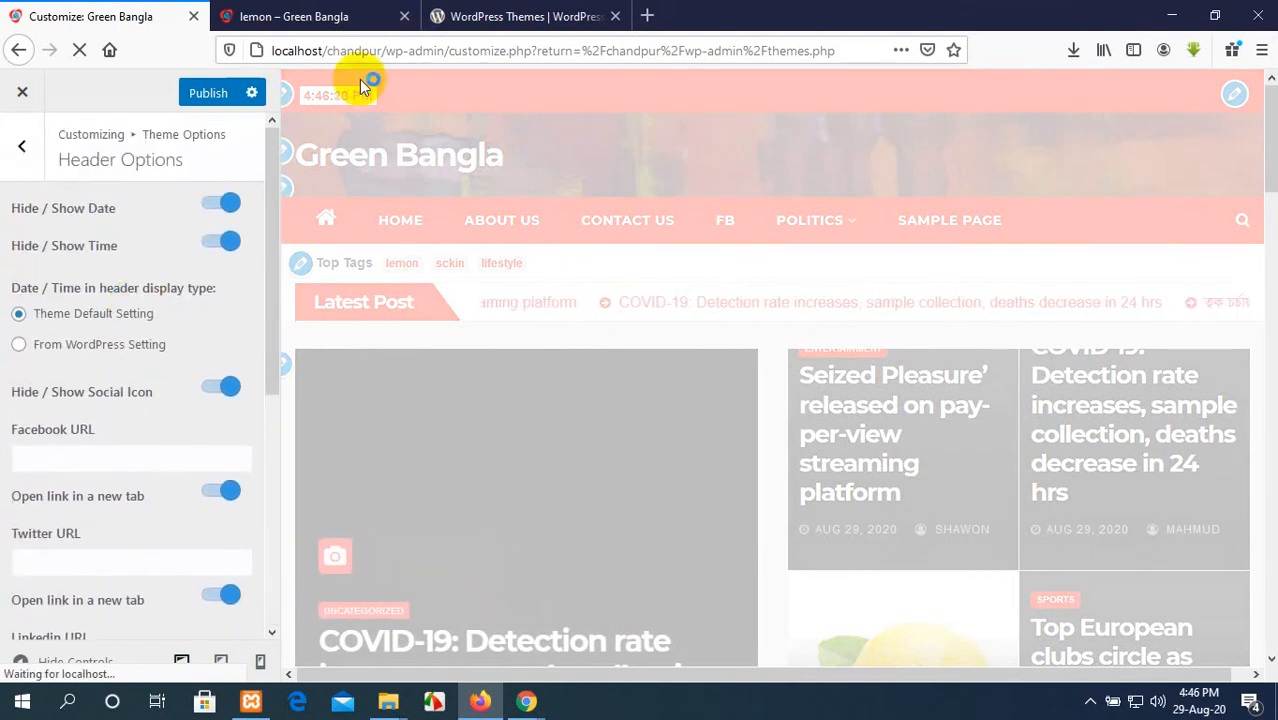
pyautogui.scroll(-4, 148, 303)
pyautogui.scroll(4, 148, 303)
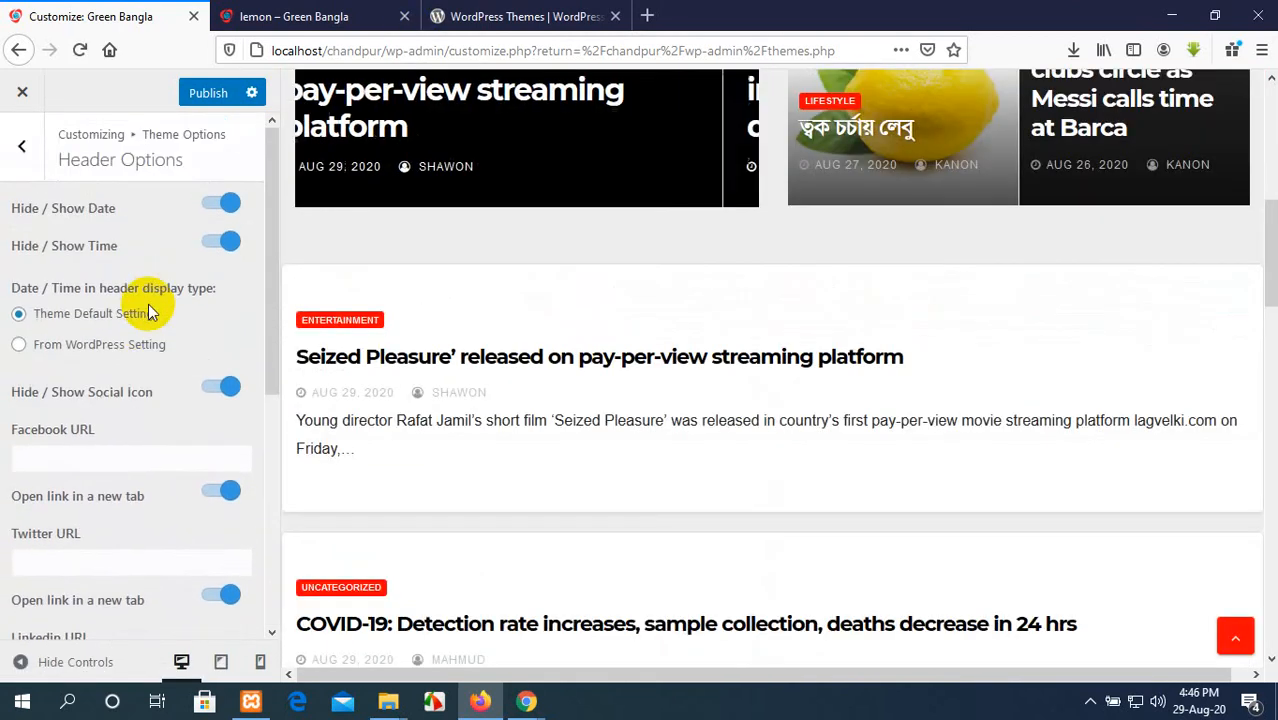
# Step: Set the theme's Date and Author option to Show Author Only
pyautogui.click(18, 150)
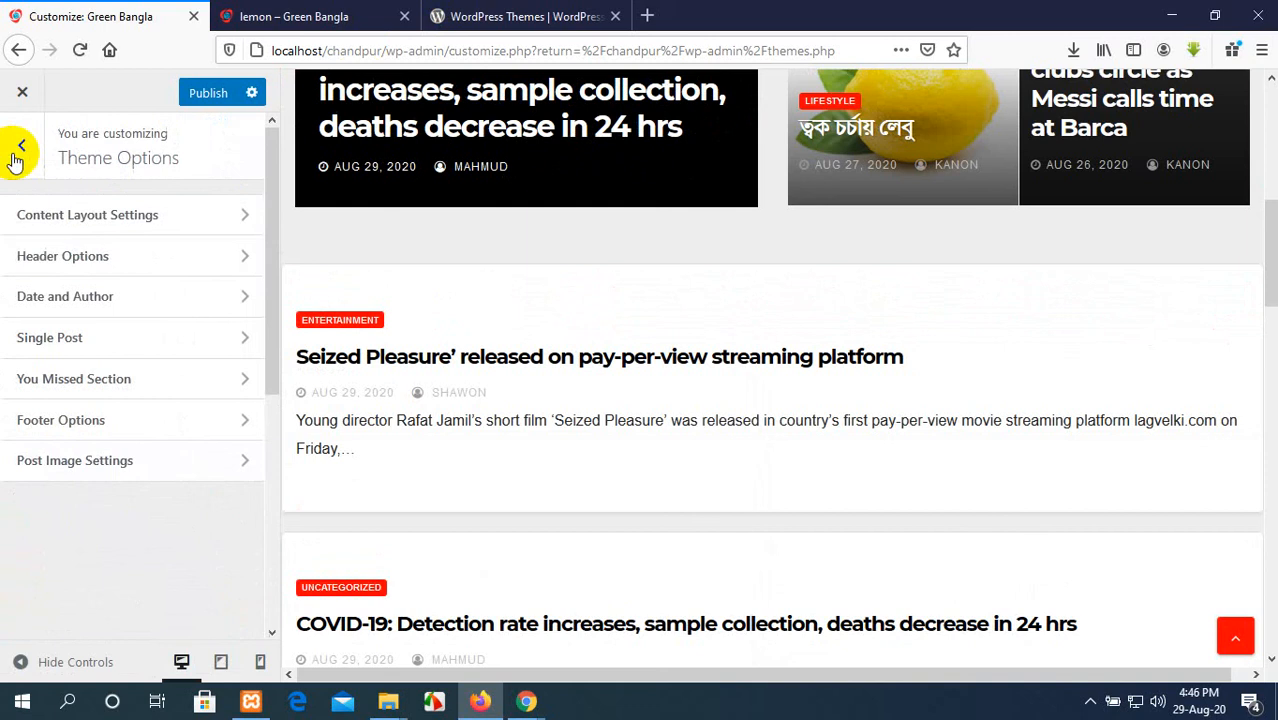
pyautogui.click(90, 298)
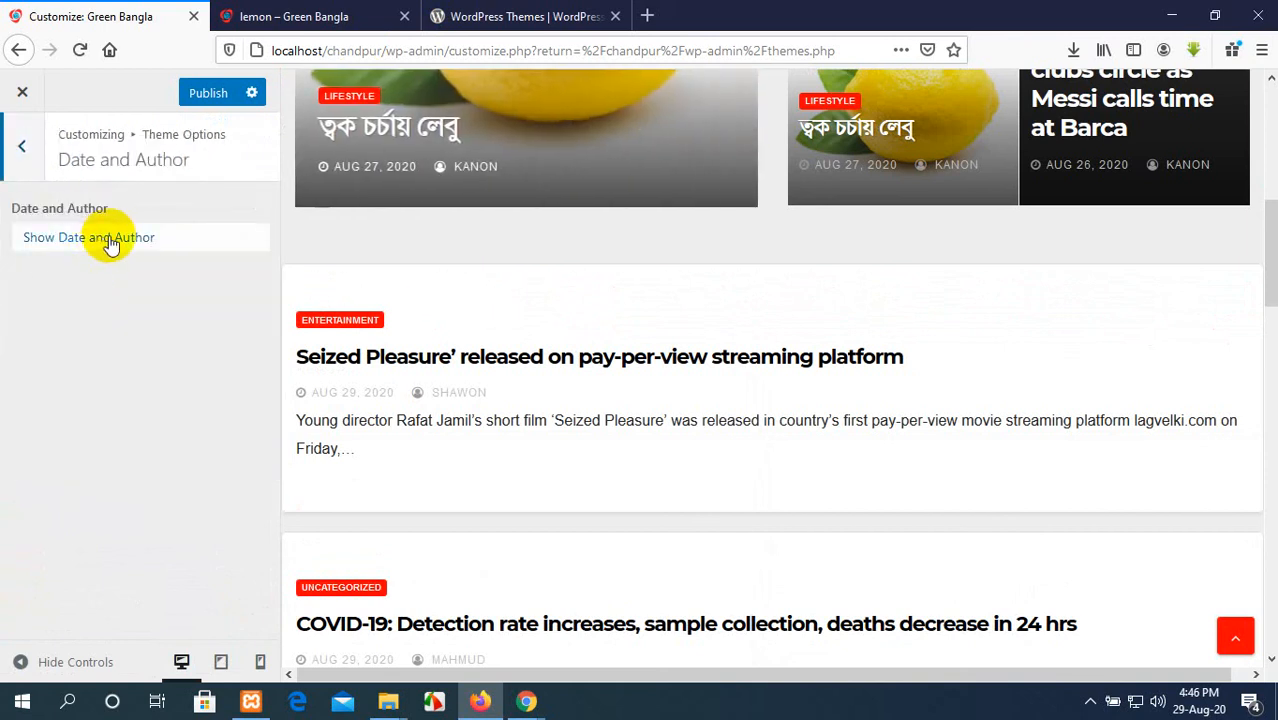
pyautogui.click(110, 244)
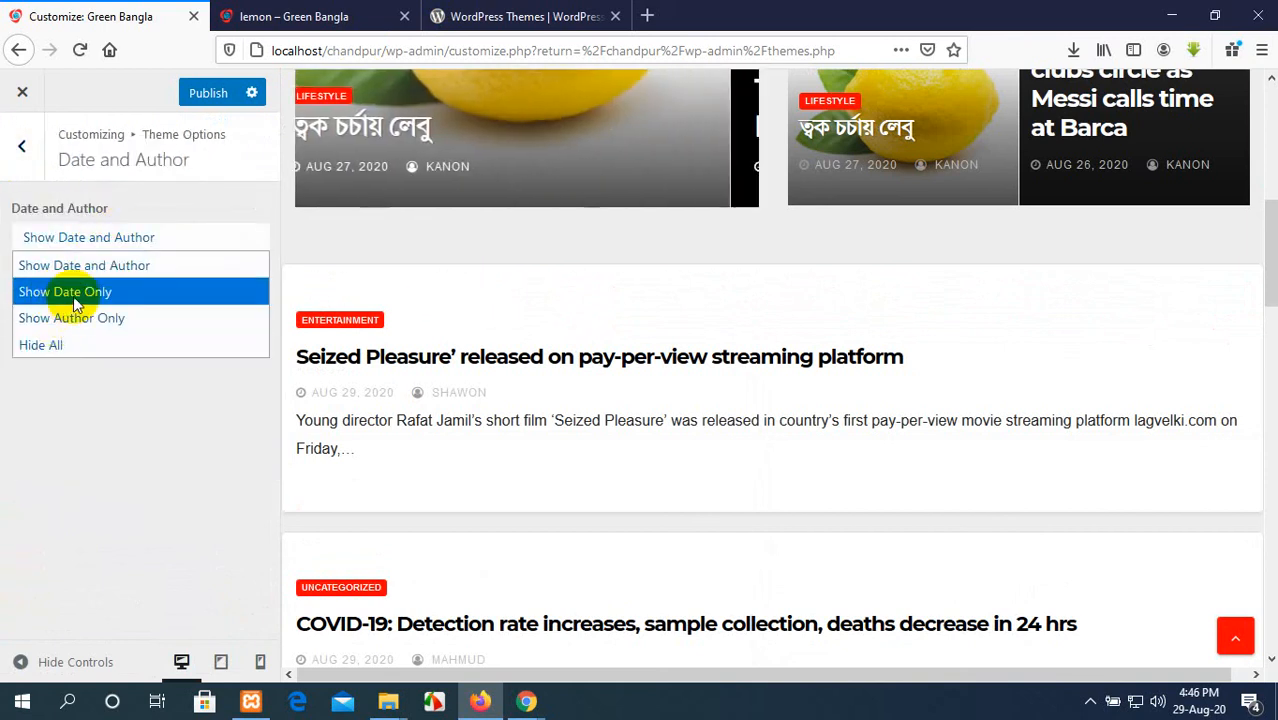
pyautogui.click(107, 322)
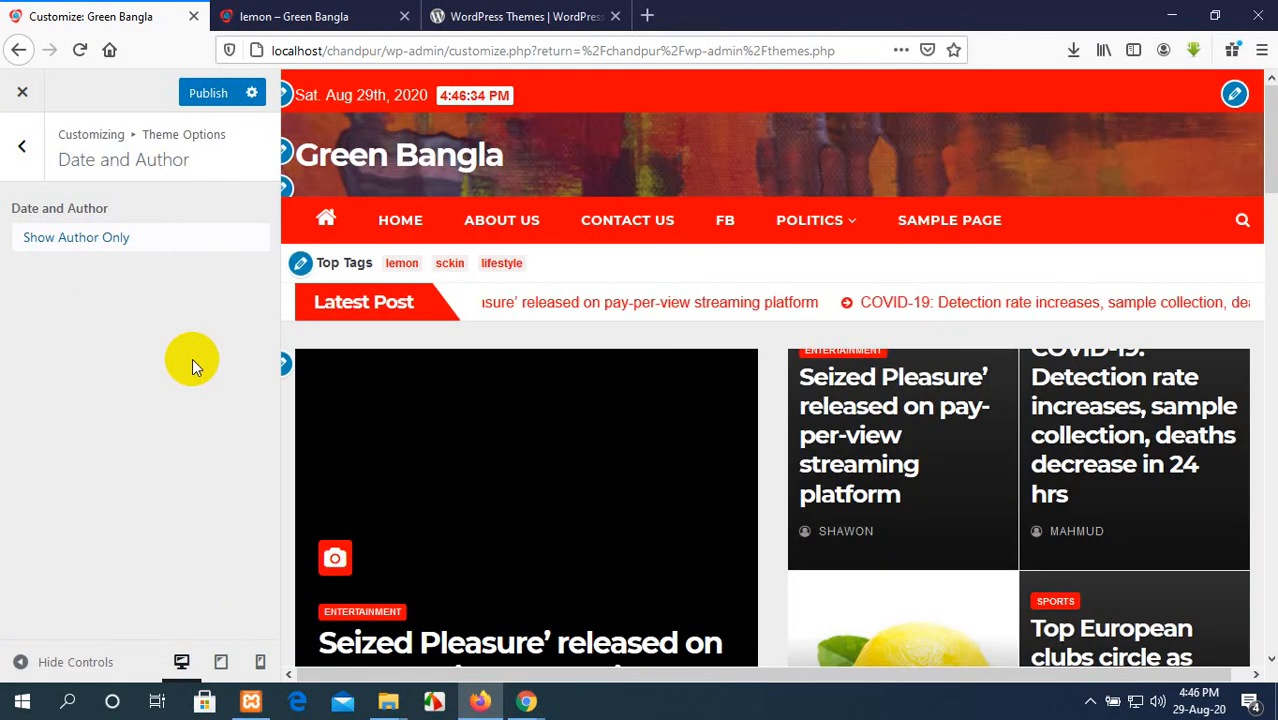
# Step: Set the Date and Author option to Show Date and Author and return to the Theme Options
pyautogui.click(89, 240)
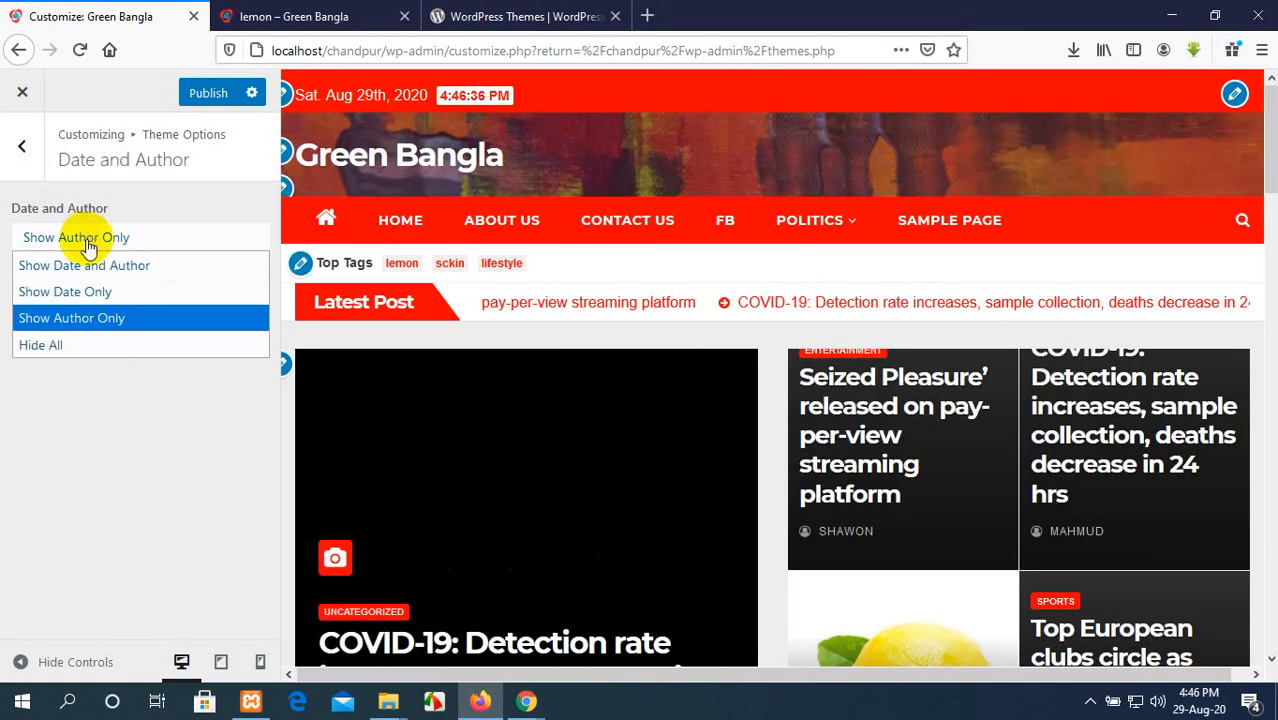
pyautogui.click(91, 262)
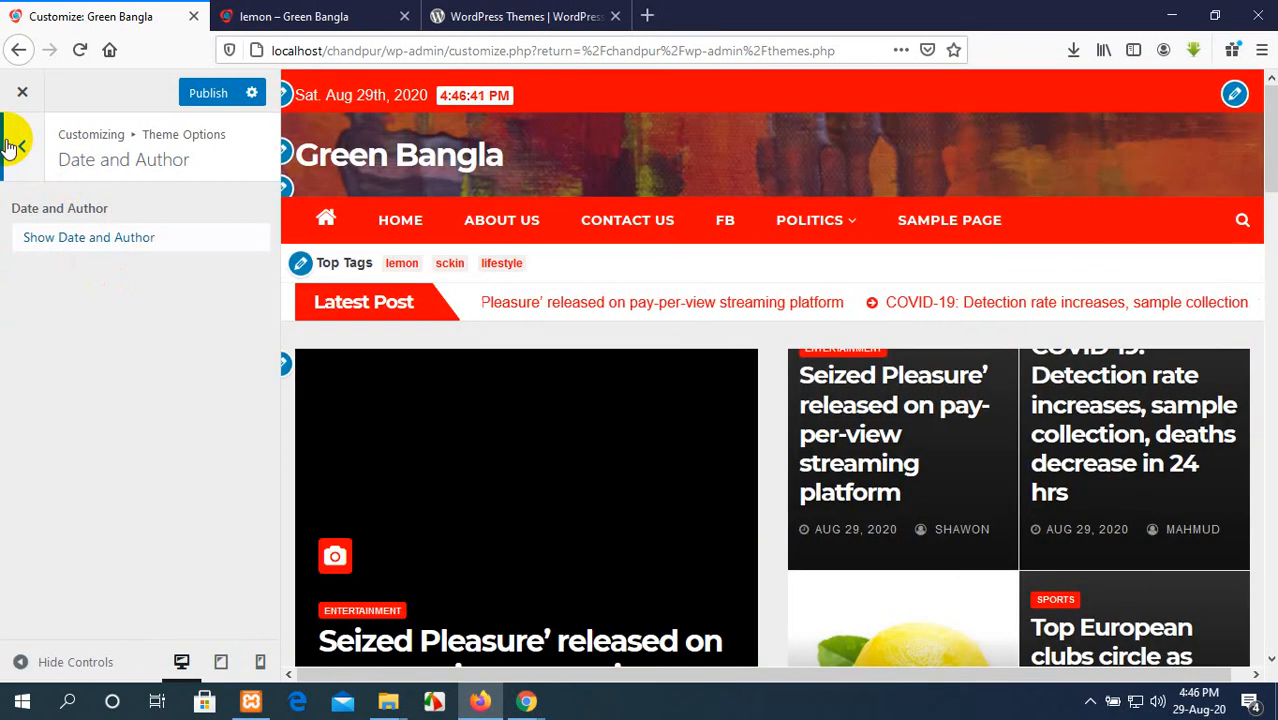
pyautogui.click(14, 146)
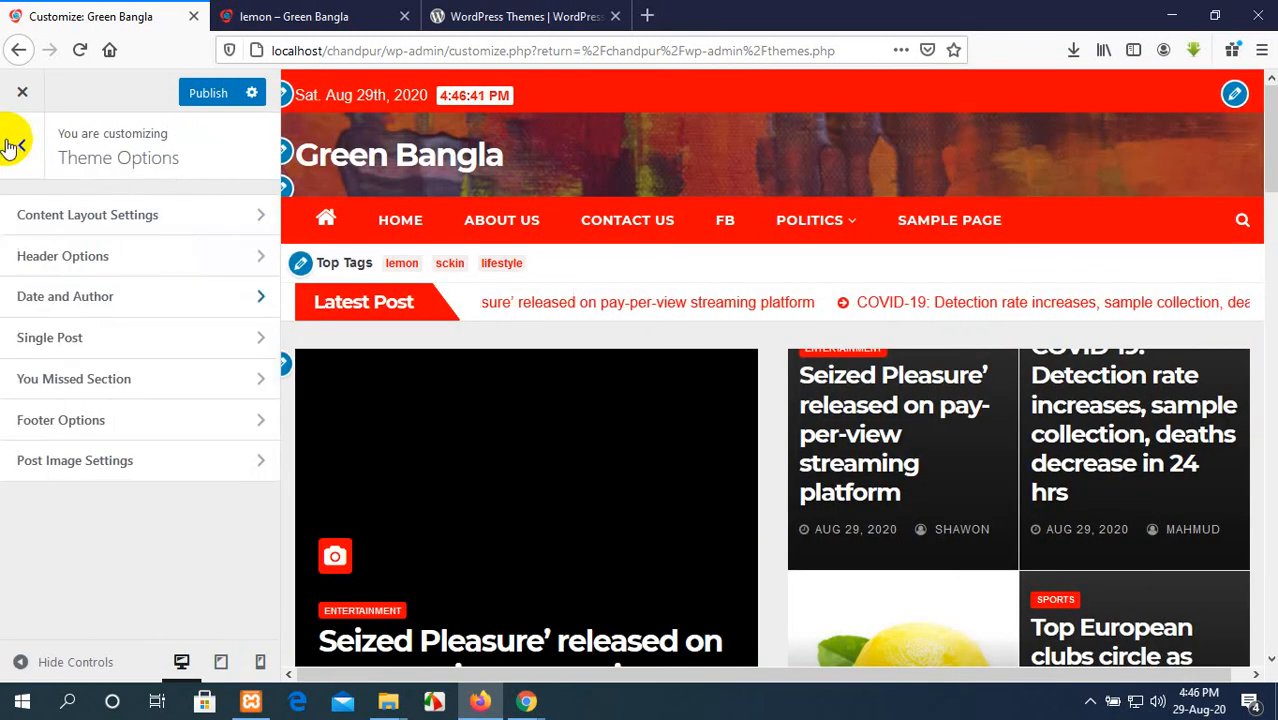
# Step: Review the Single Post and Related Post display options alongside the post listings in the homepage preview
pyautogui.click(104, 356)
pyautogui.scroll(-3, 158, 350)
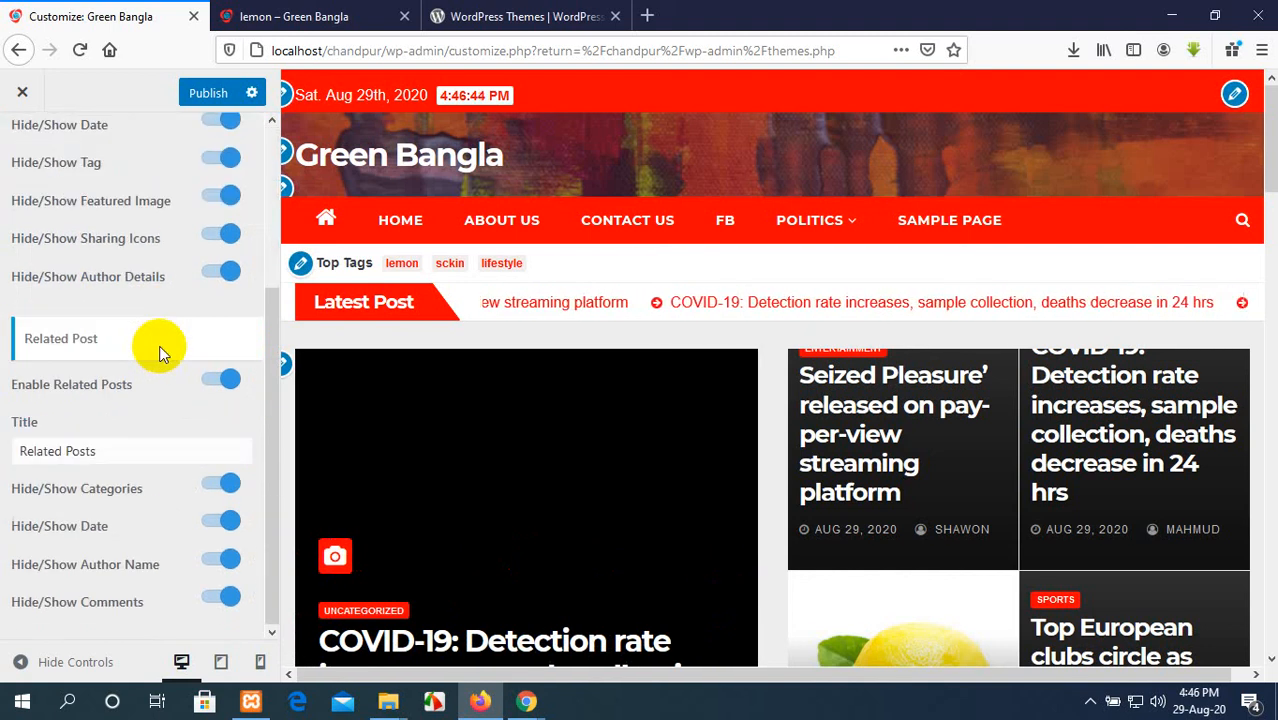
pyautogui.scroll(3, 161, 335)
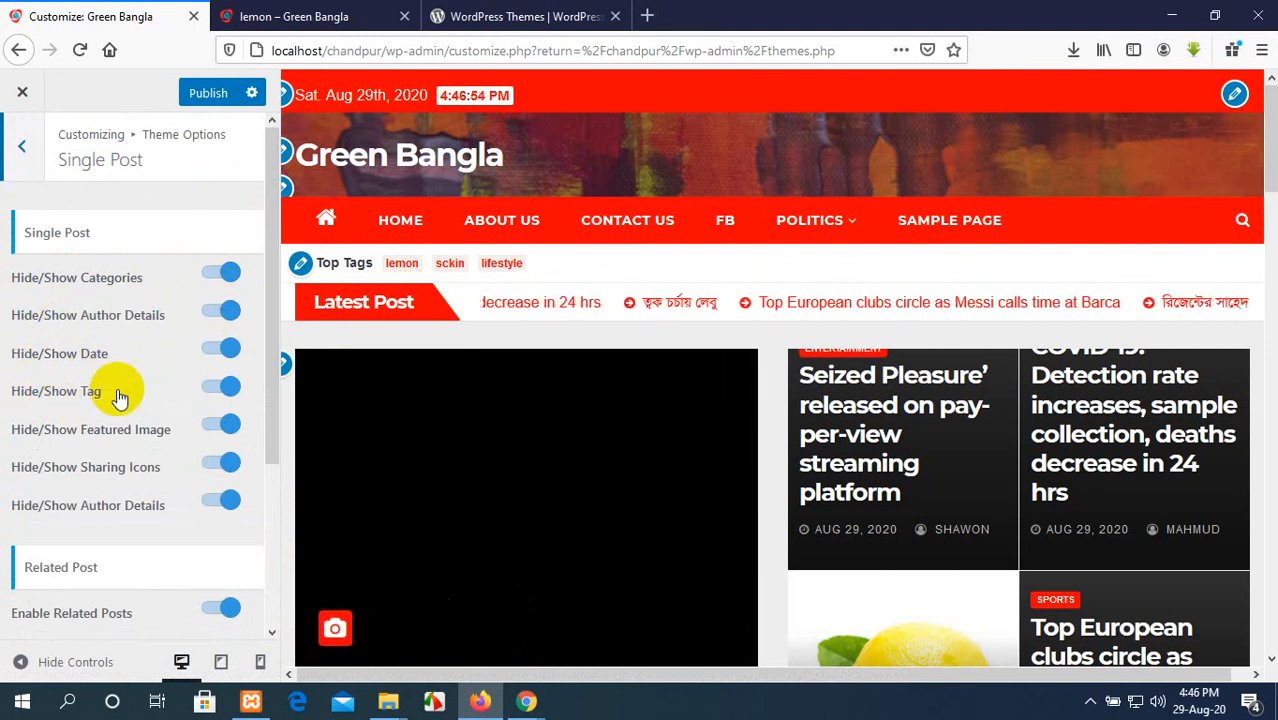
pyautogui.scroll(-3, 155, 397)
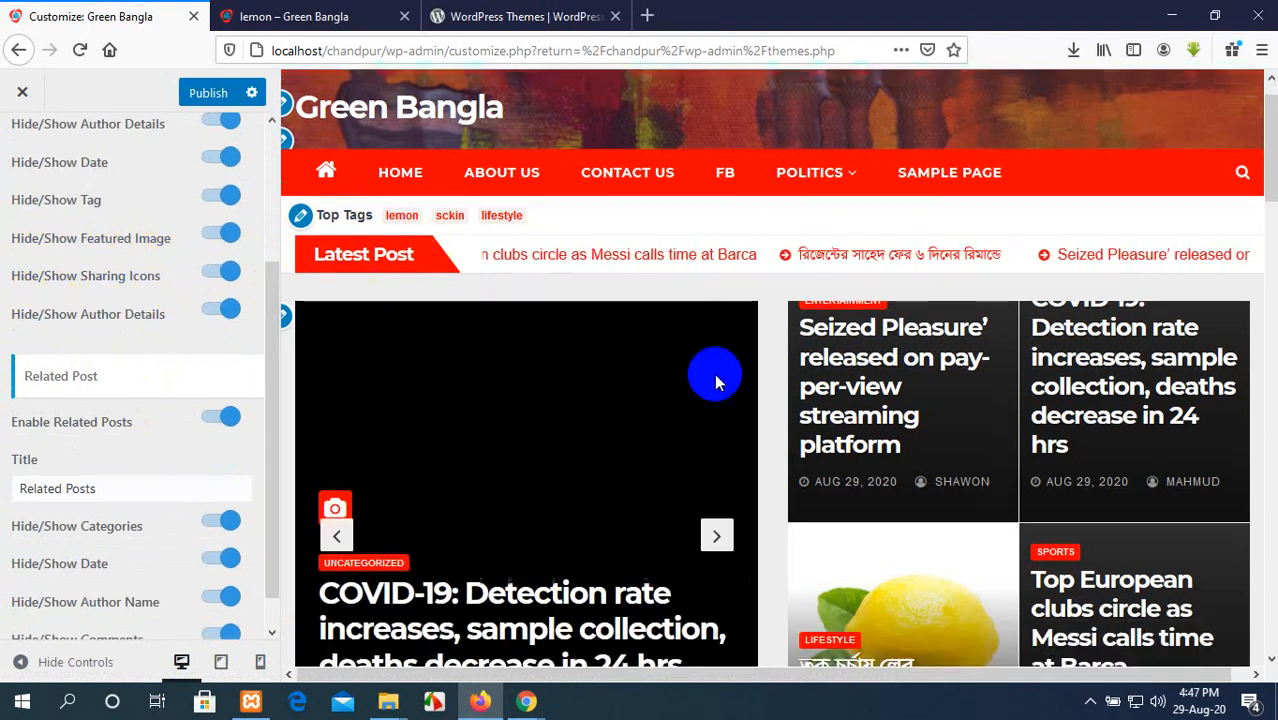
pyautogui.scroll(-3, 713, 371)
pyautogui.scroll(-2, 714, 373)
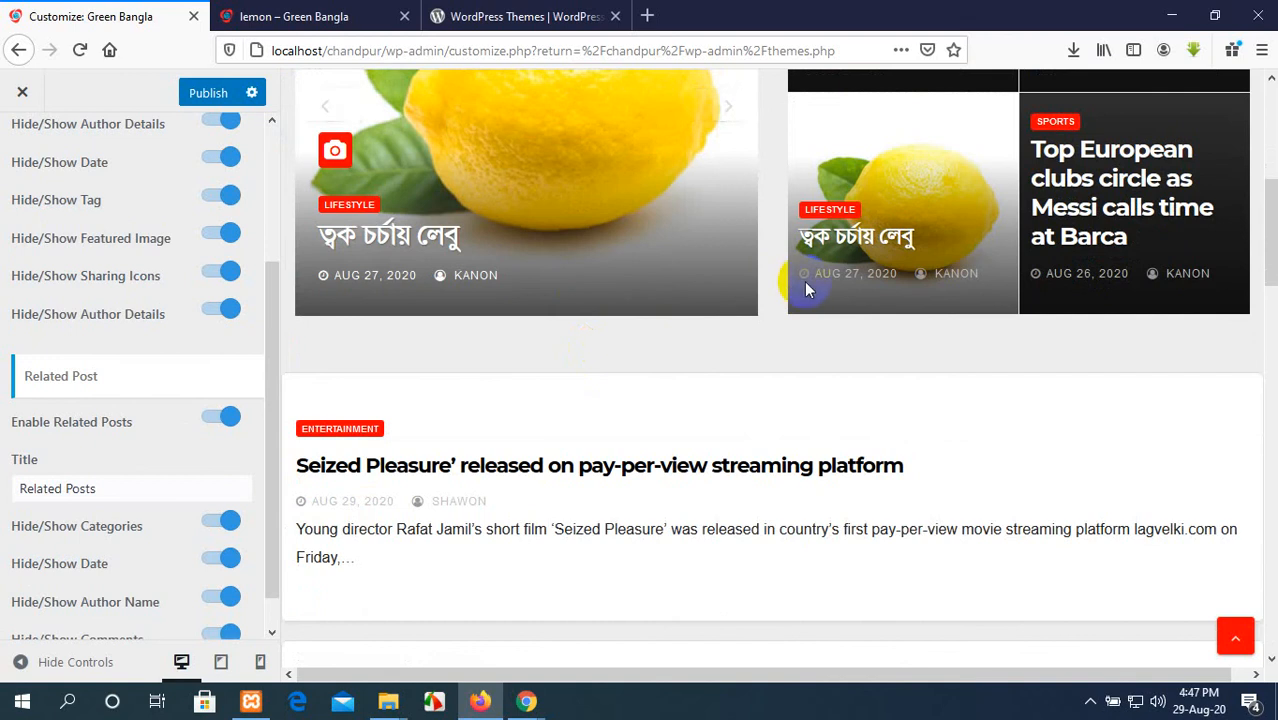
pyautogui.scroll(-4, 810, 325)
pyautogui.scroll(-4, 807, 319)
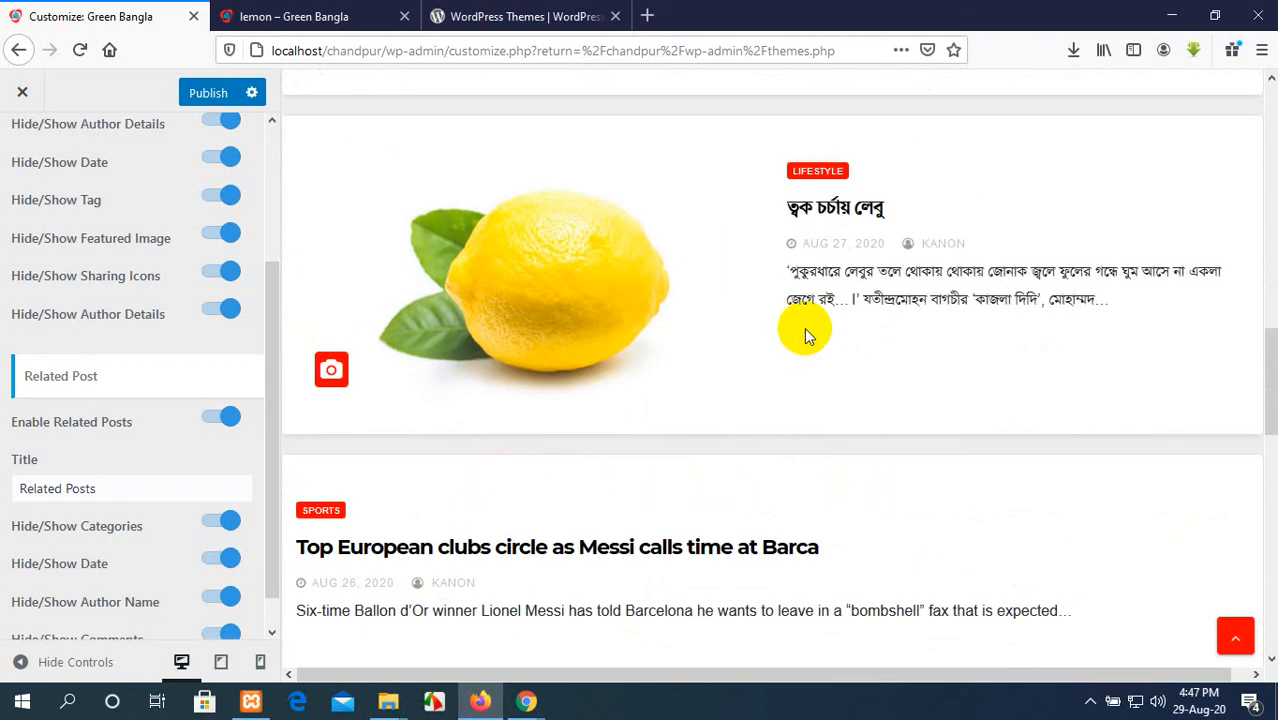
pyautogui.scroll(-3, 517, 401)
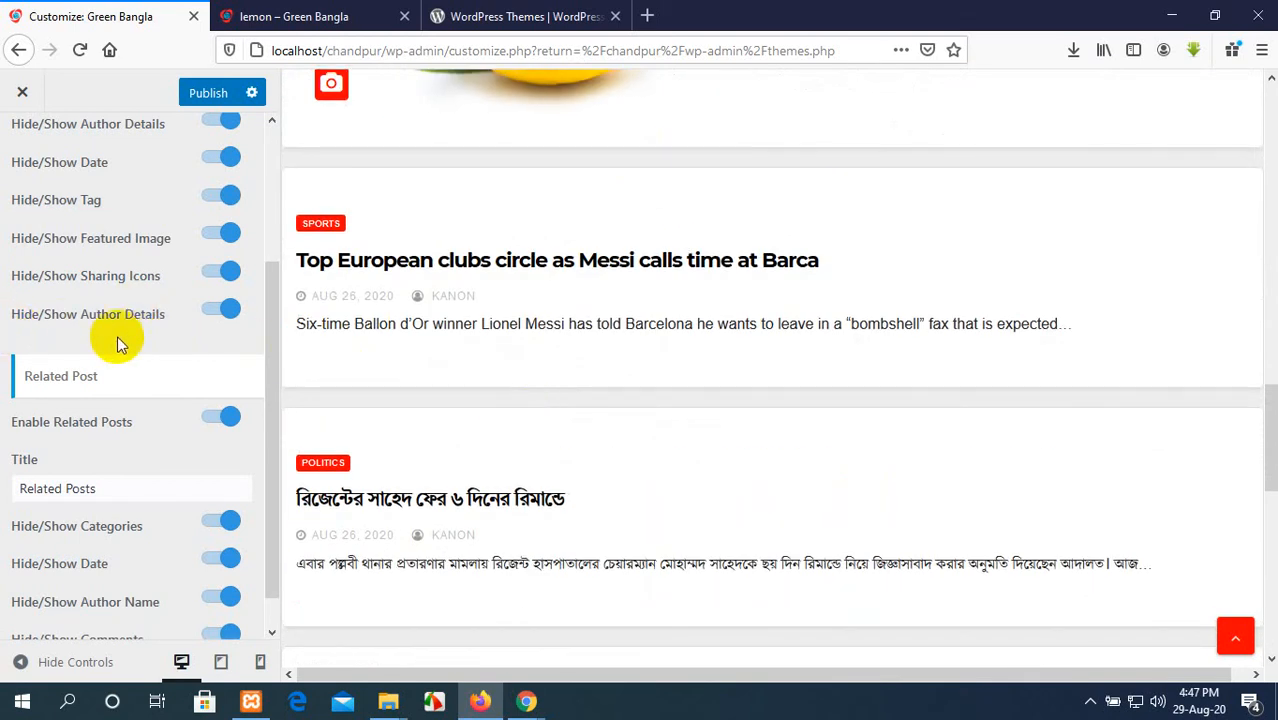
pyautogui.scroll(-1, 122, 343)
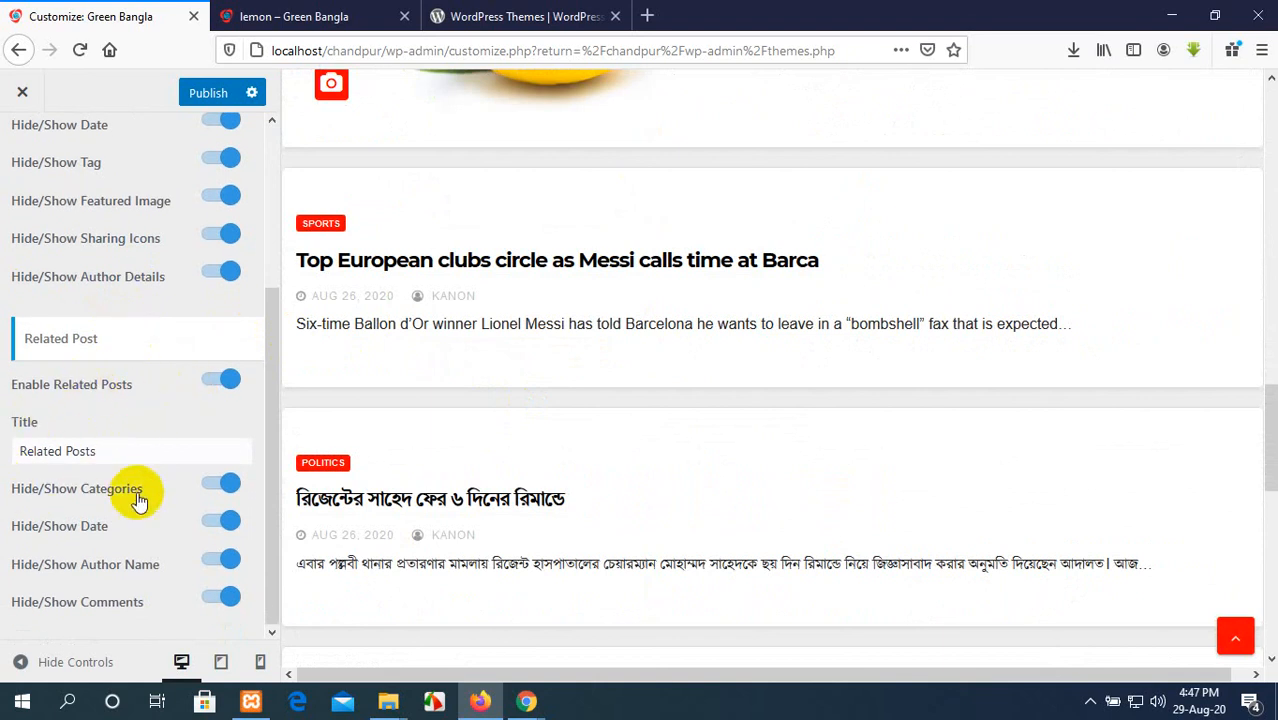
pyautogui.scroll(5, 100, 497)
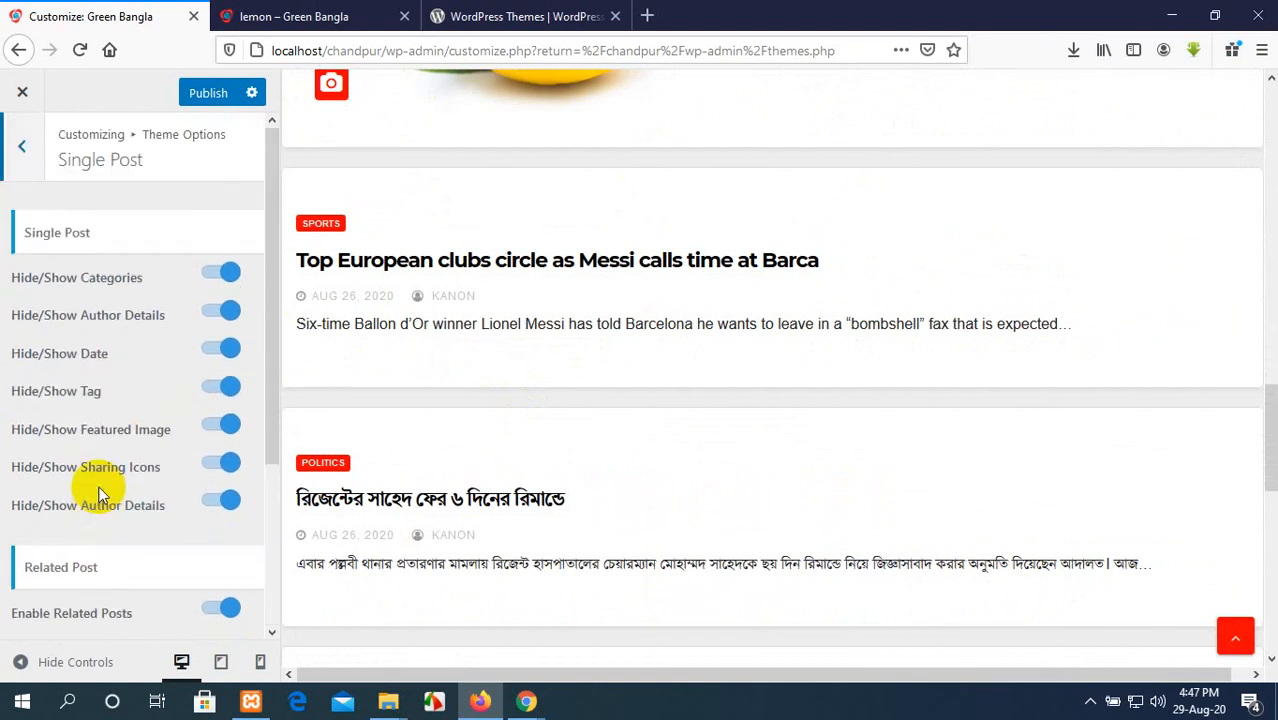
pyautogui.click(10, 158)
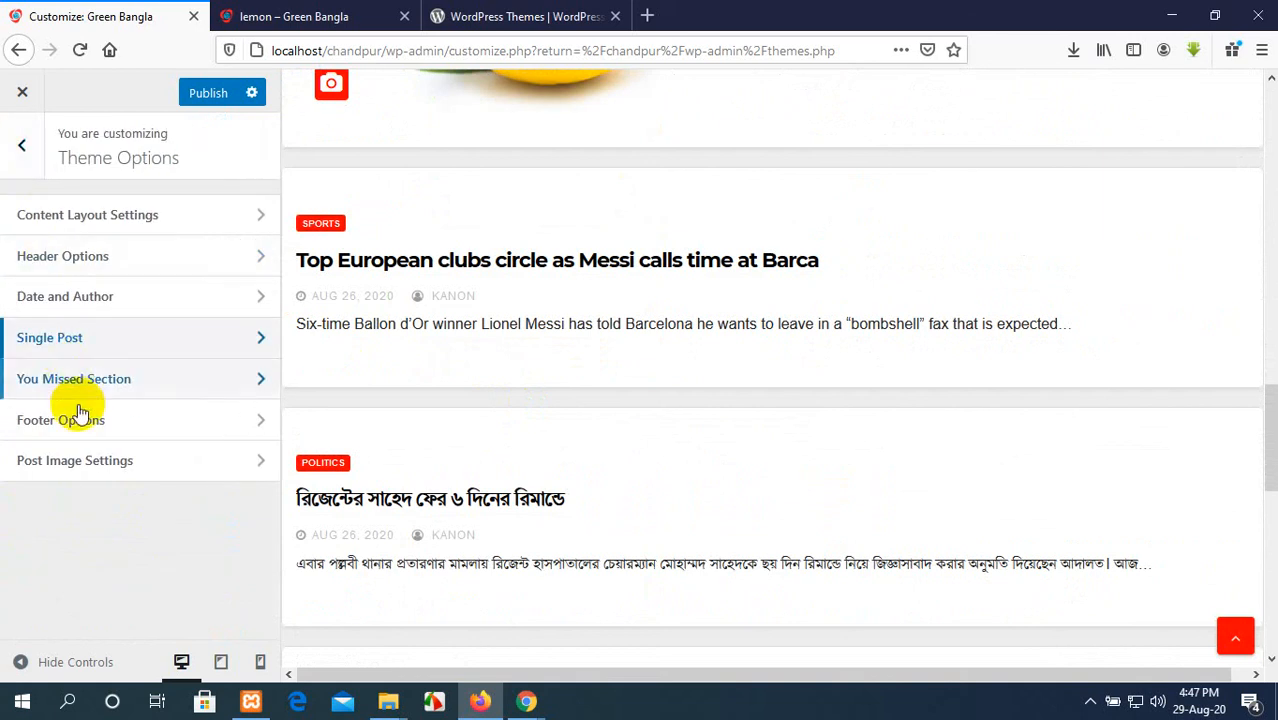
# Step: Check the You Missed Section's visibility switch and title, leaving both as they are
pyautogui.click(192, 388)
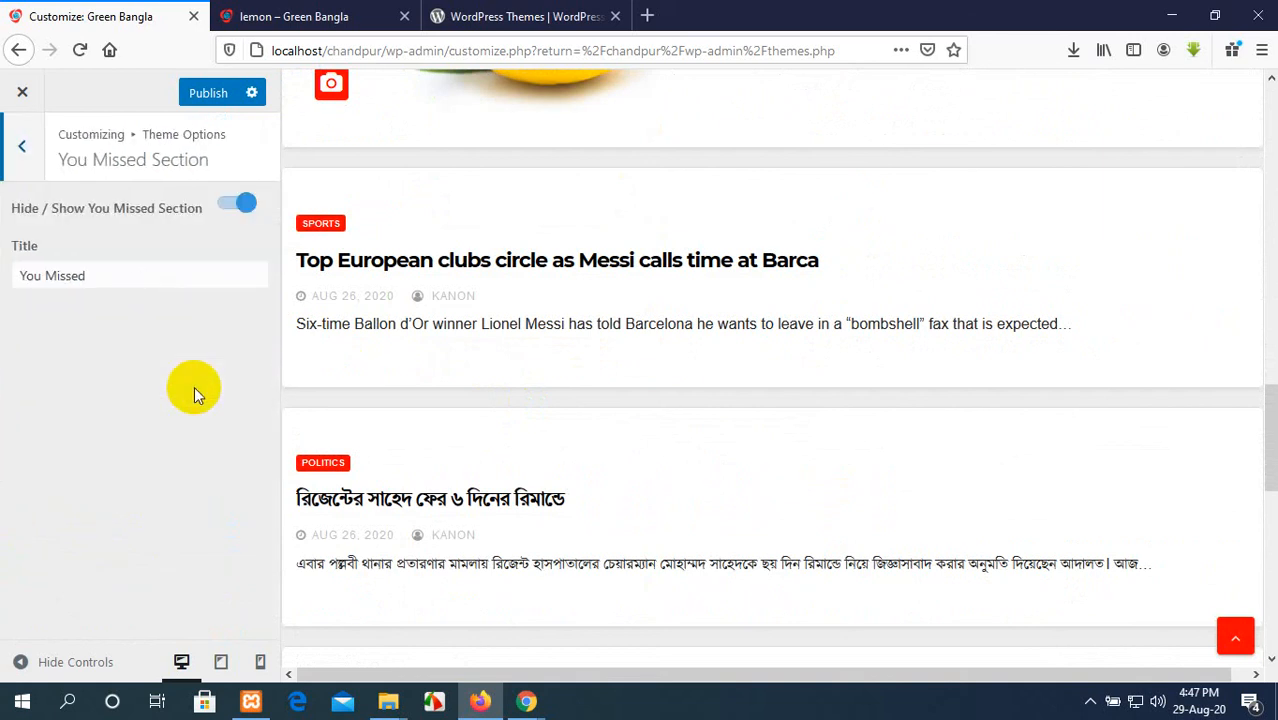
pyautogui.click(134, 274)
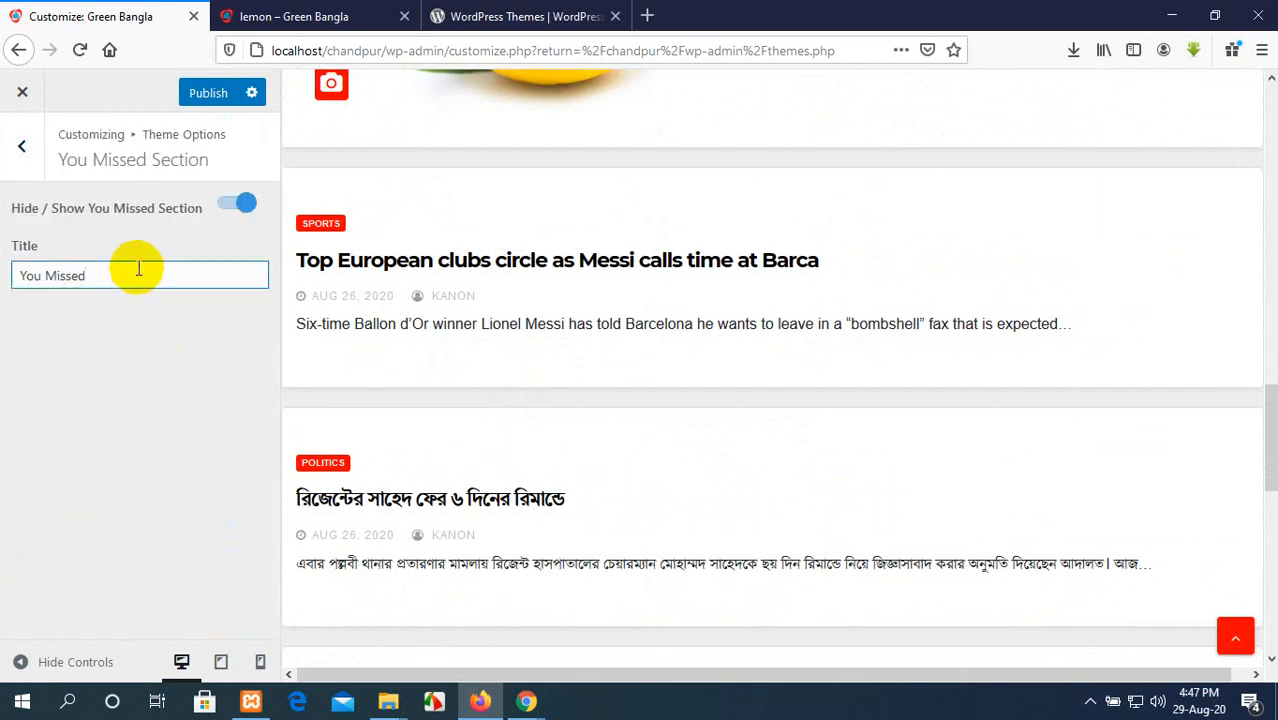
pyautogui.click(22, 146)
# Step: Open the Footer Options and examine the column layout and social link settings alongside the footer preview
pyautogui.click(108, 428)
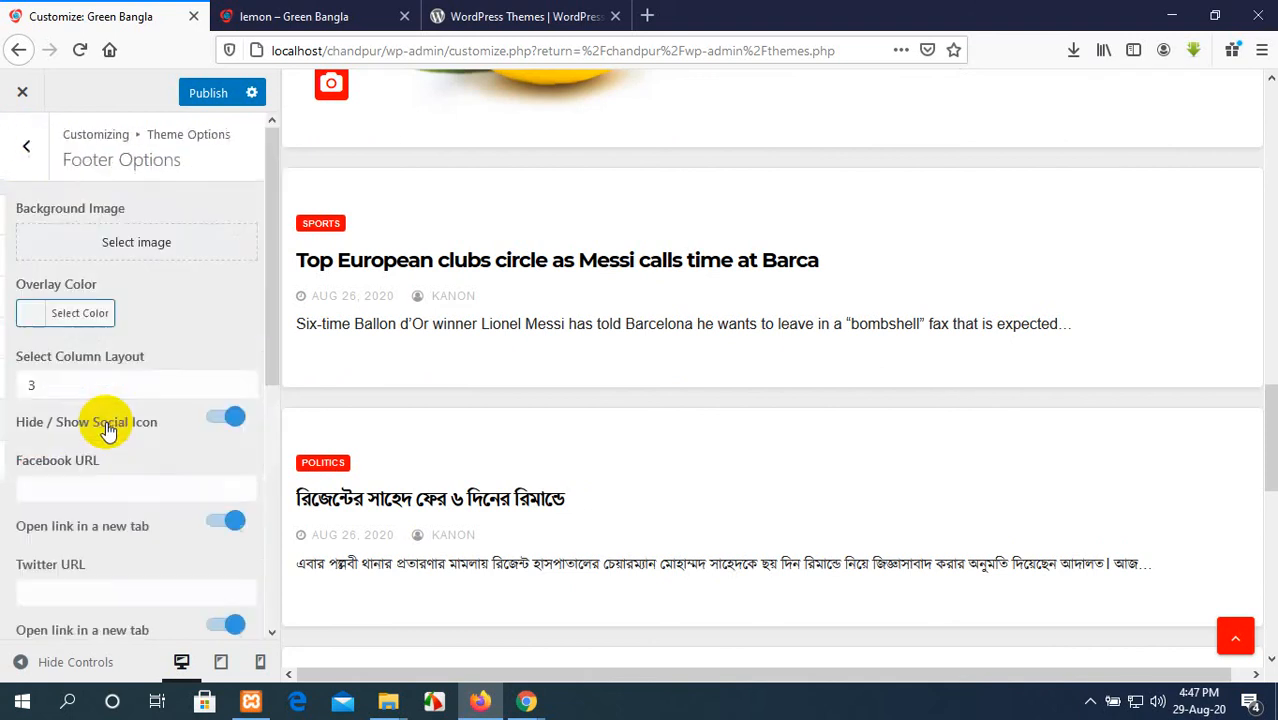
pyautogui.scroll(-3, 114, 414)
pyautogui.scroll(2, 124, 409)
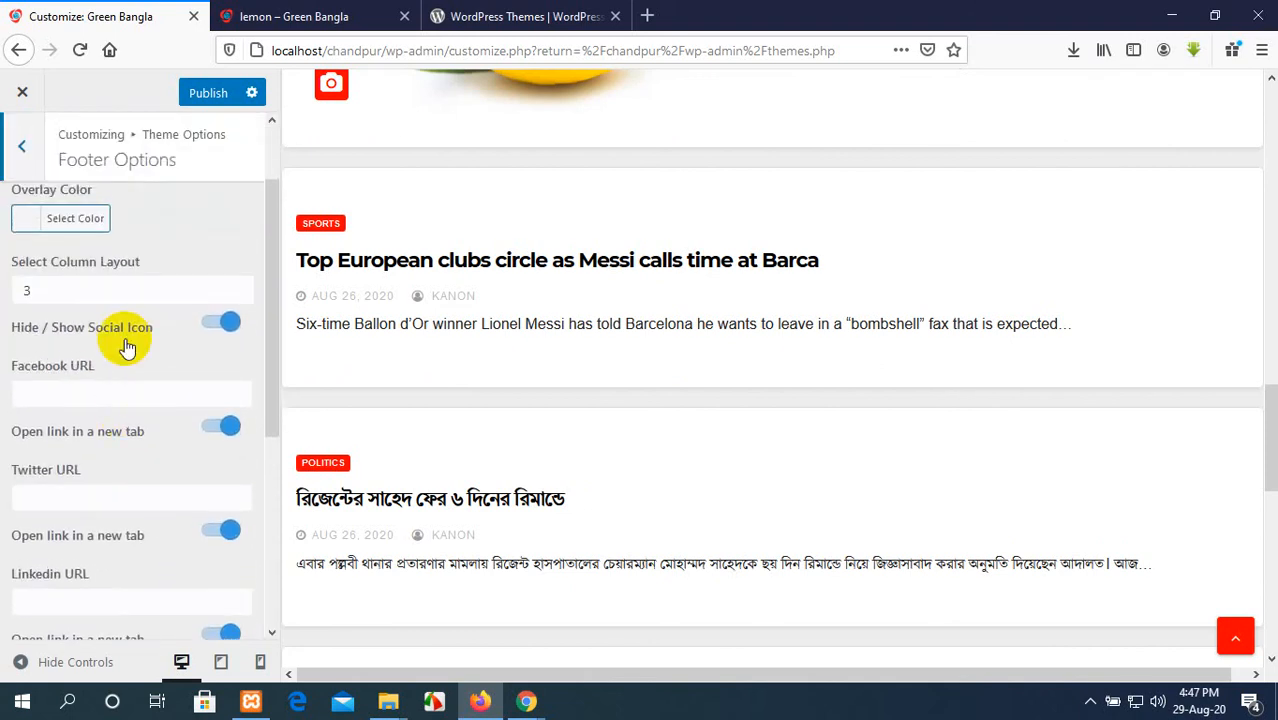
pyautogui.scroll(-10, 793, 543)
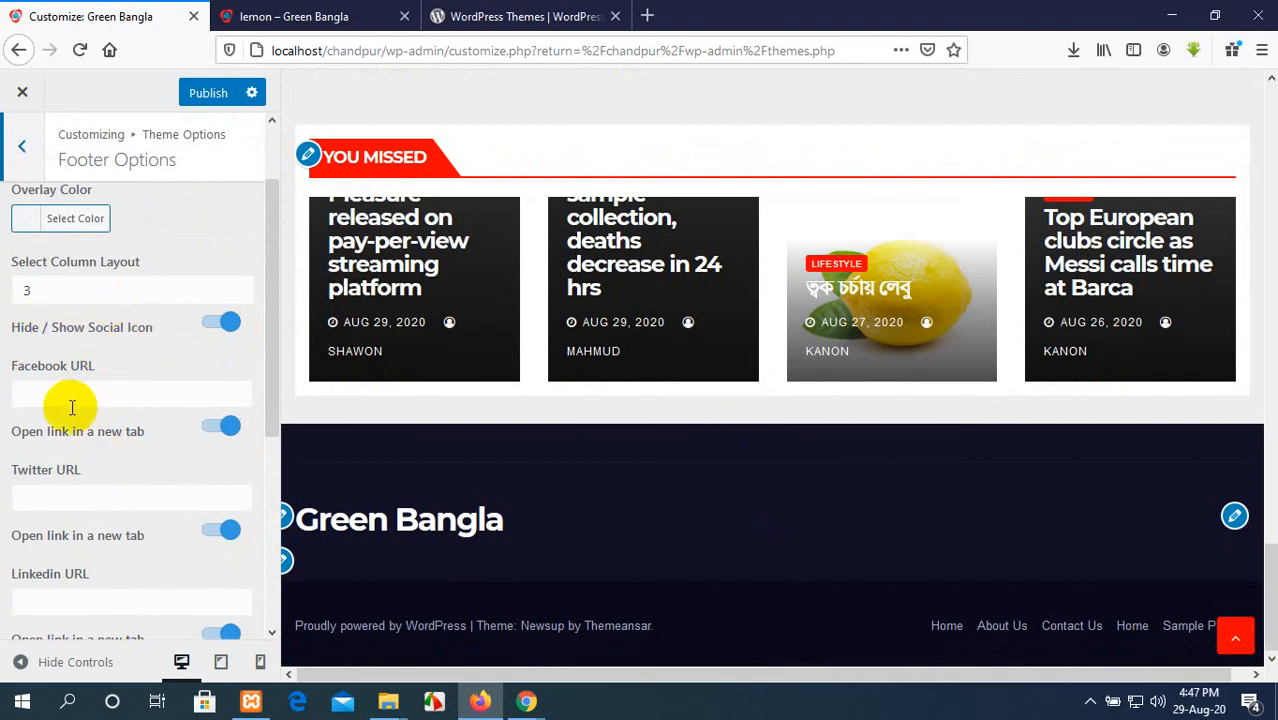
# Step: Switch to Chrome and load facebook.com in a new tab, correcting the address from the Facebook for Creators page
pyautogui.click(531, 12)
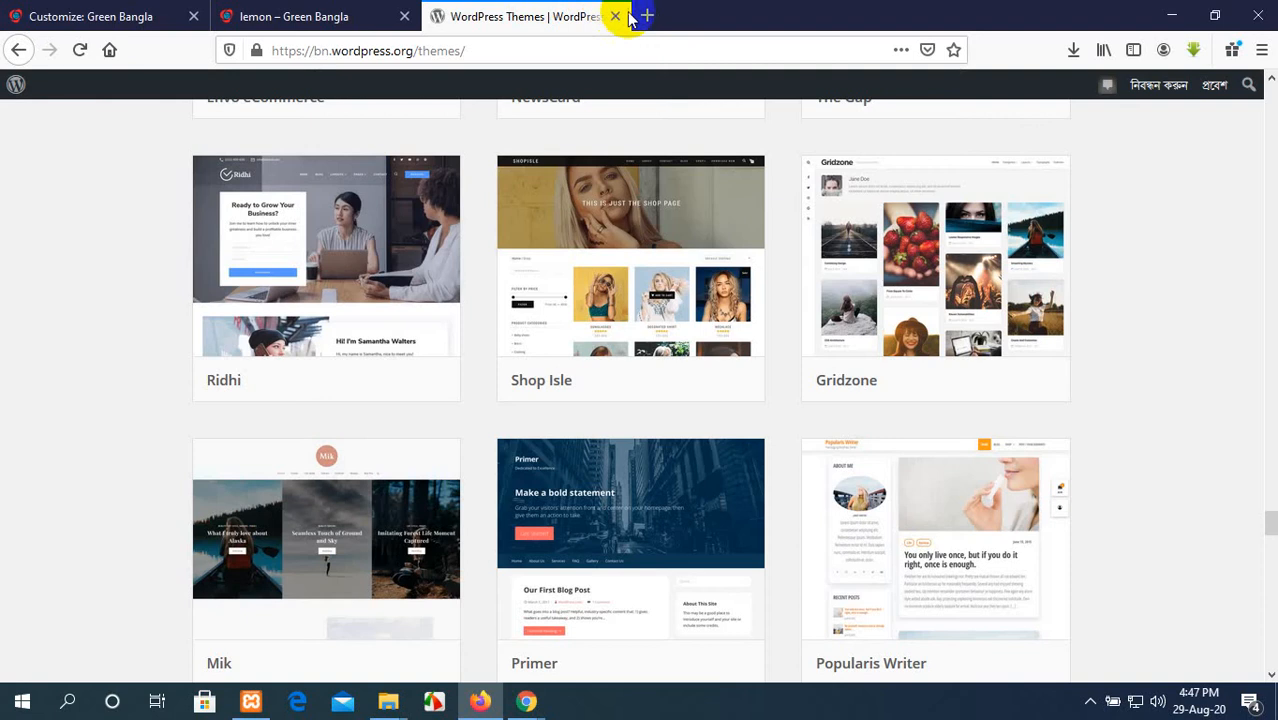
pyautogui.moveTo(526, 701)
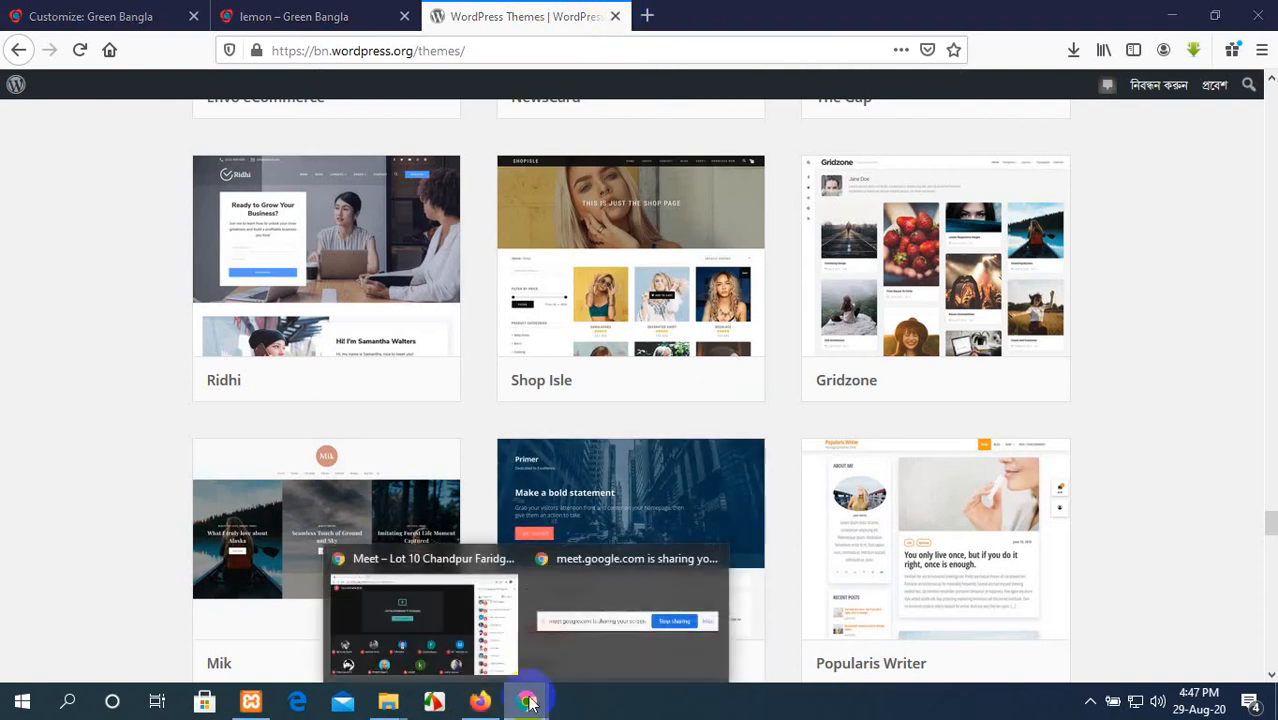
pyautogui.click(421, 620)
pyautogui.click(251, 15)
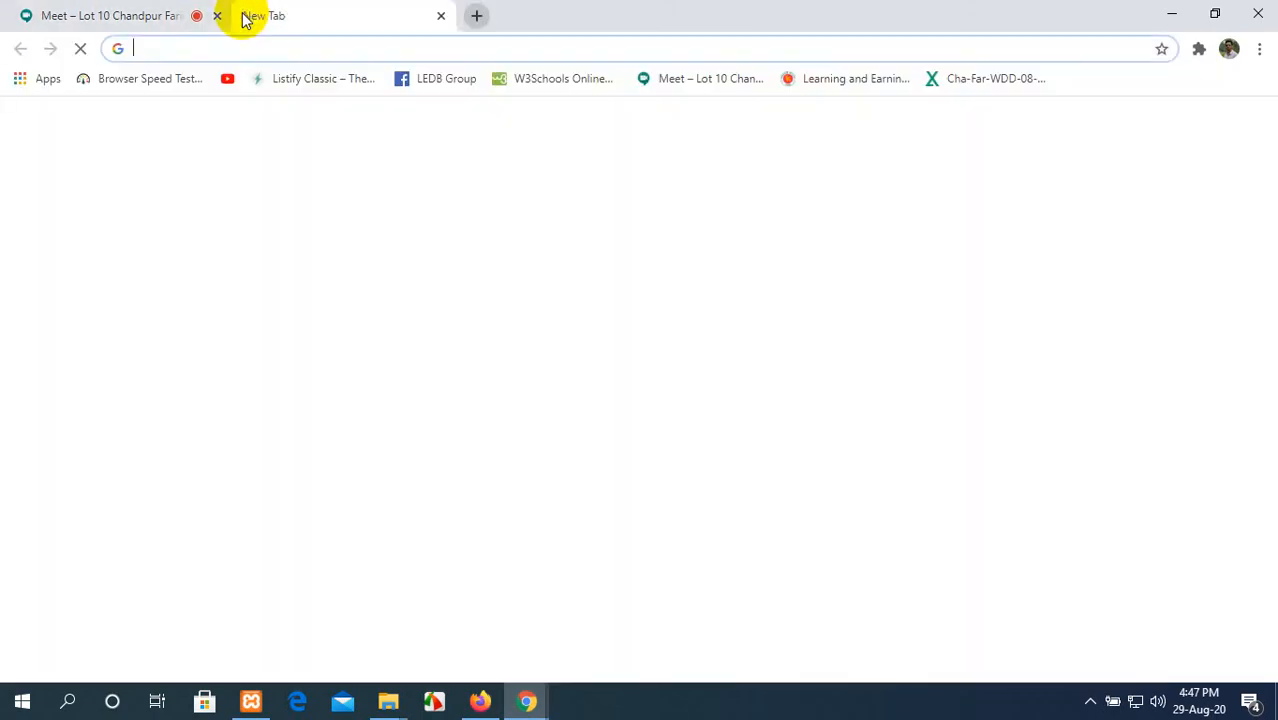
pyautogui.write('fa')
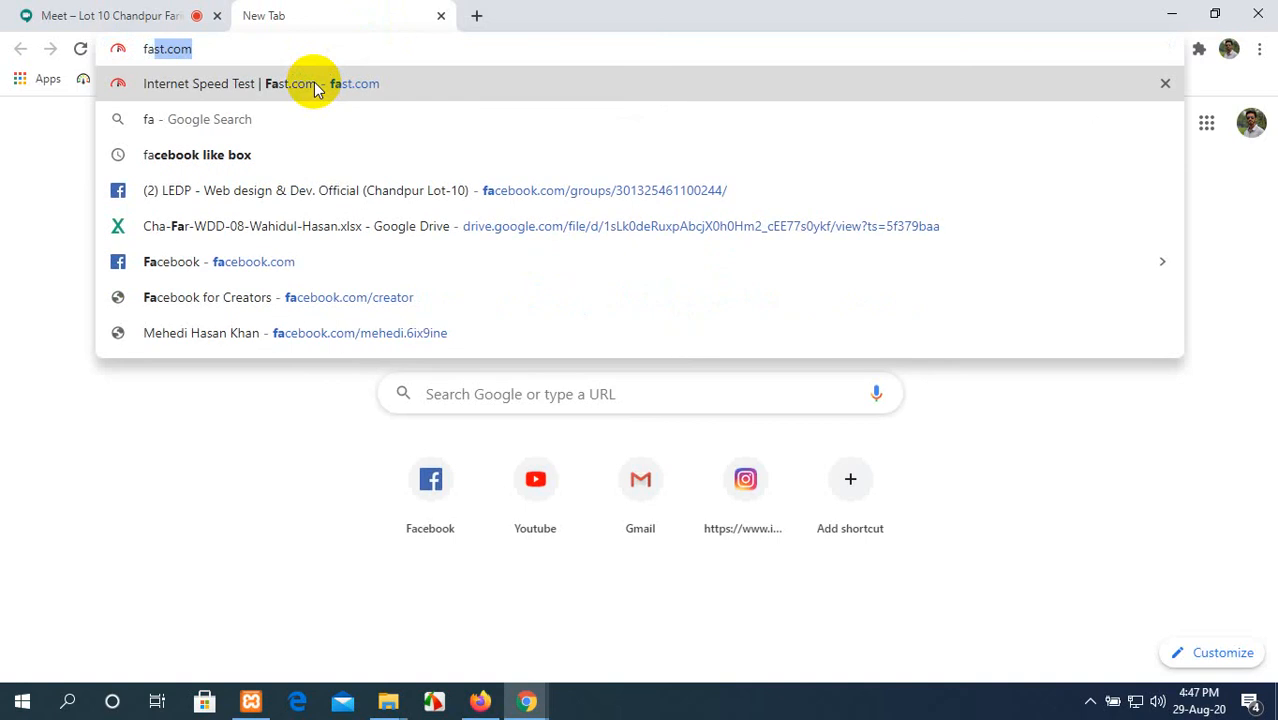
pyautogui.write('c')
pyautogui.click(313, 88)
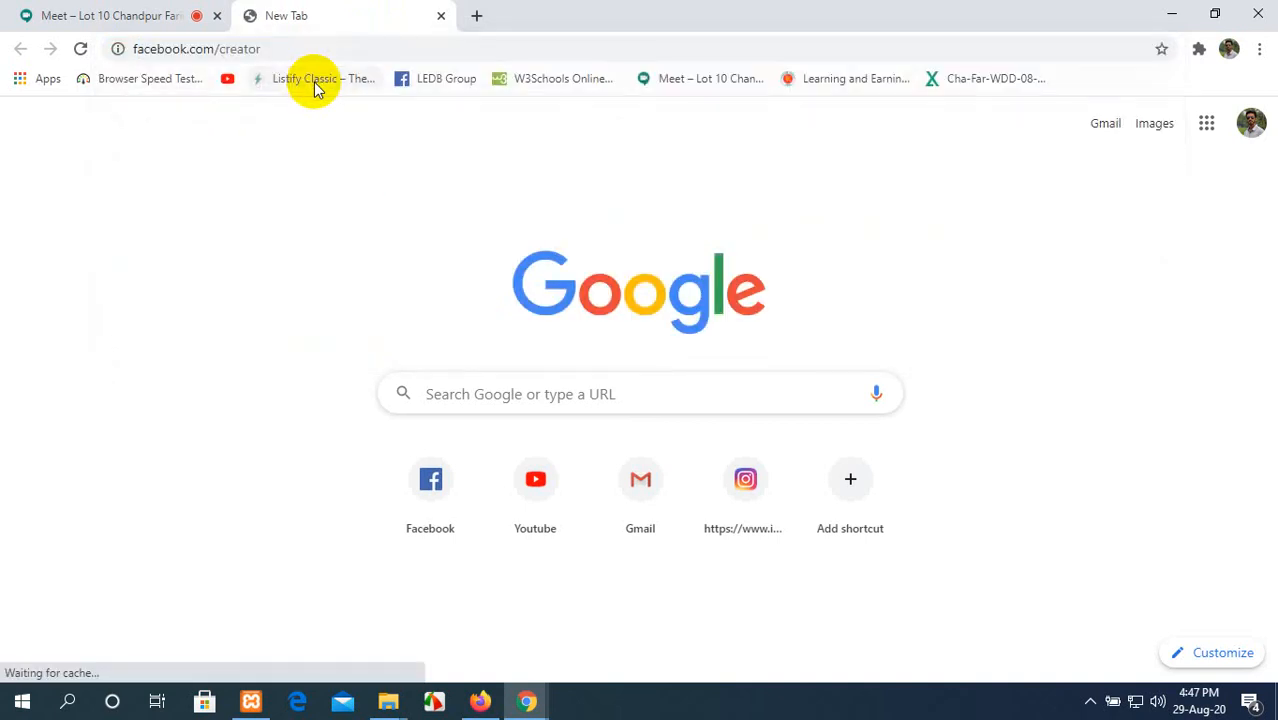
pyautogui.click(291, 47)
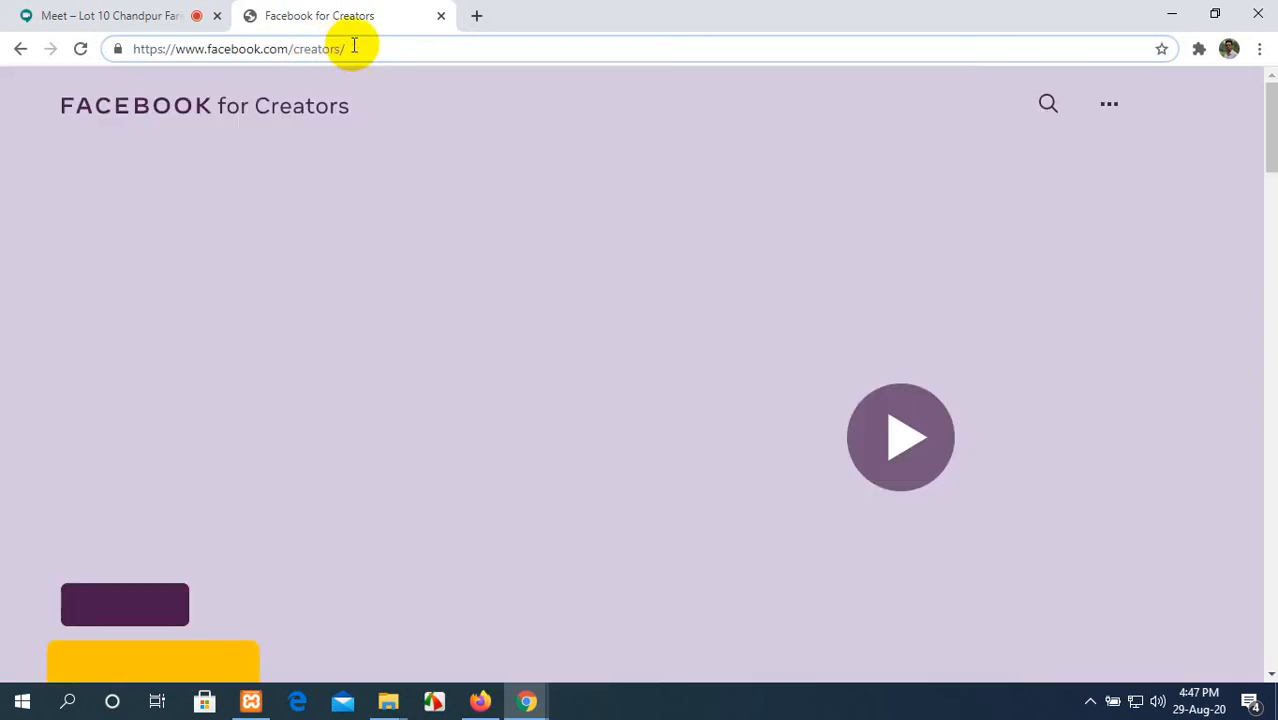
pyautogui.moveTo(351, 46); pyautogui.dragTo(295, 47)
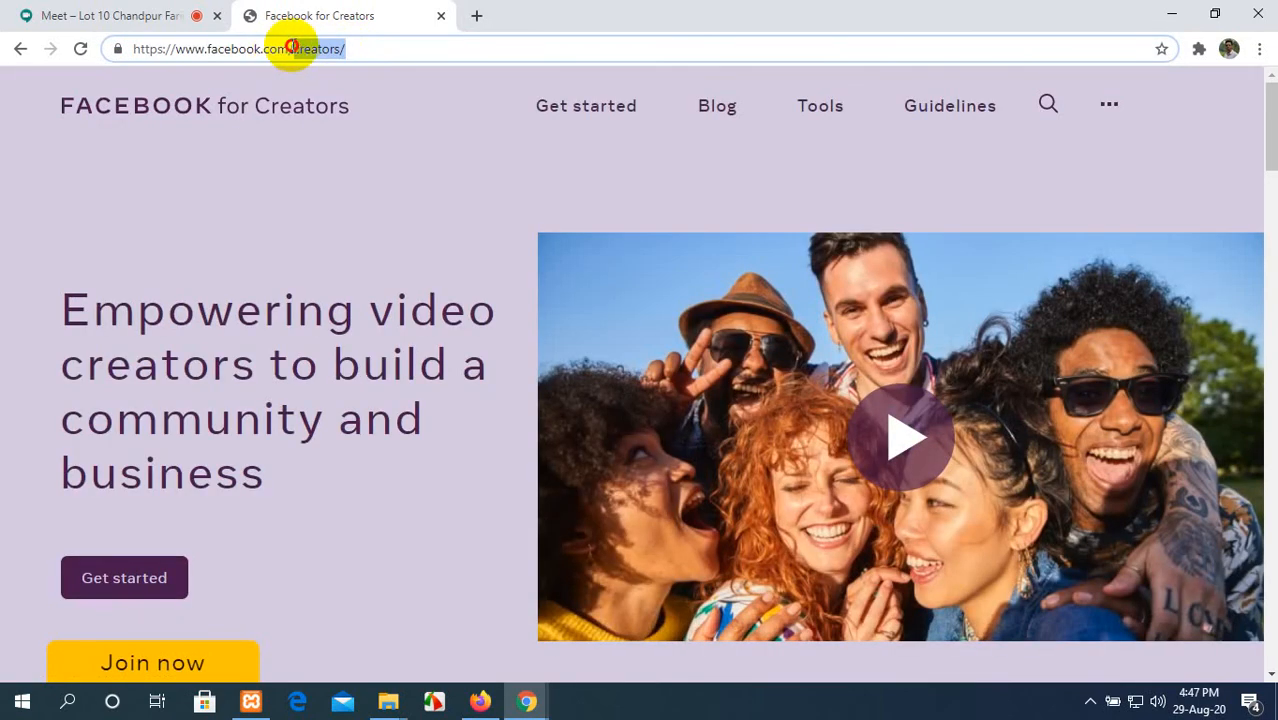
pyautogui.press('BackSpace')
pyautogui.press('Return')
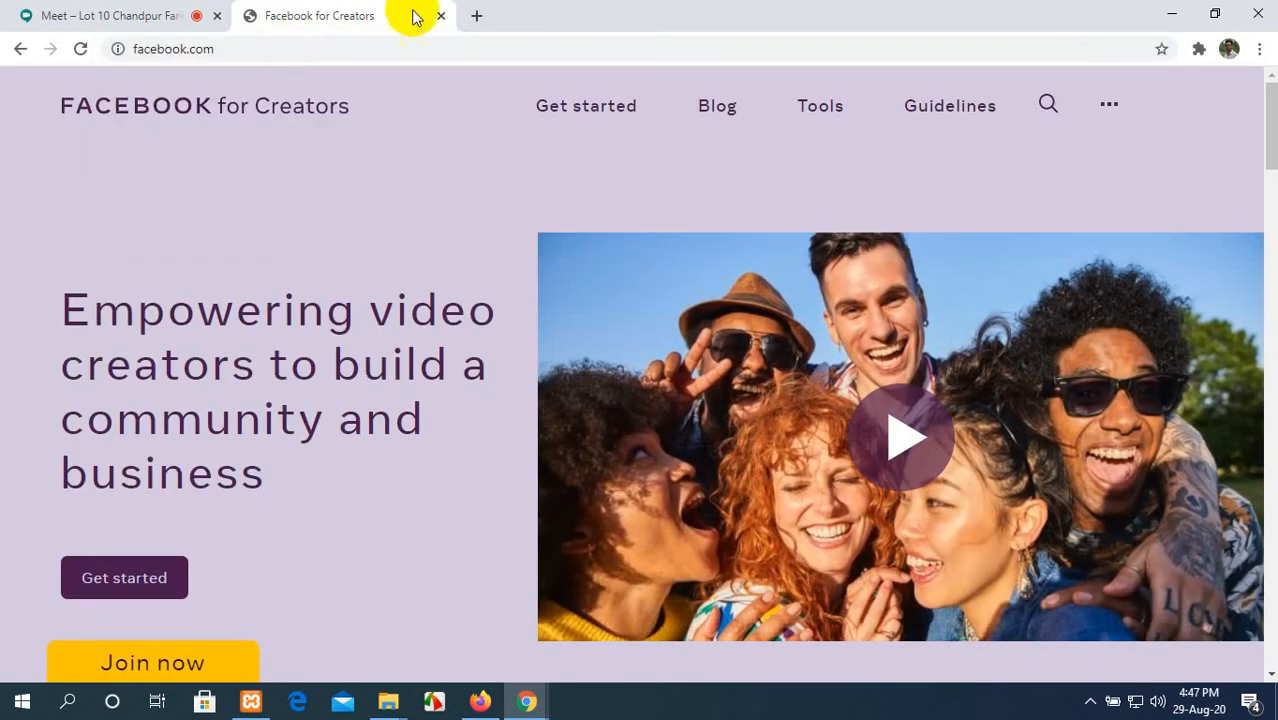
# Step: Run a Google search for twitter in a new tab
pyautogui.click(479, 17)
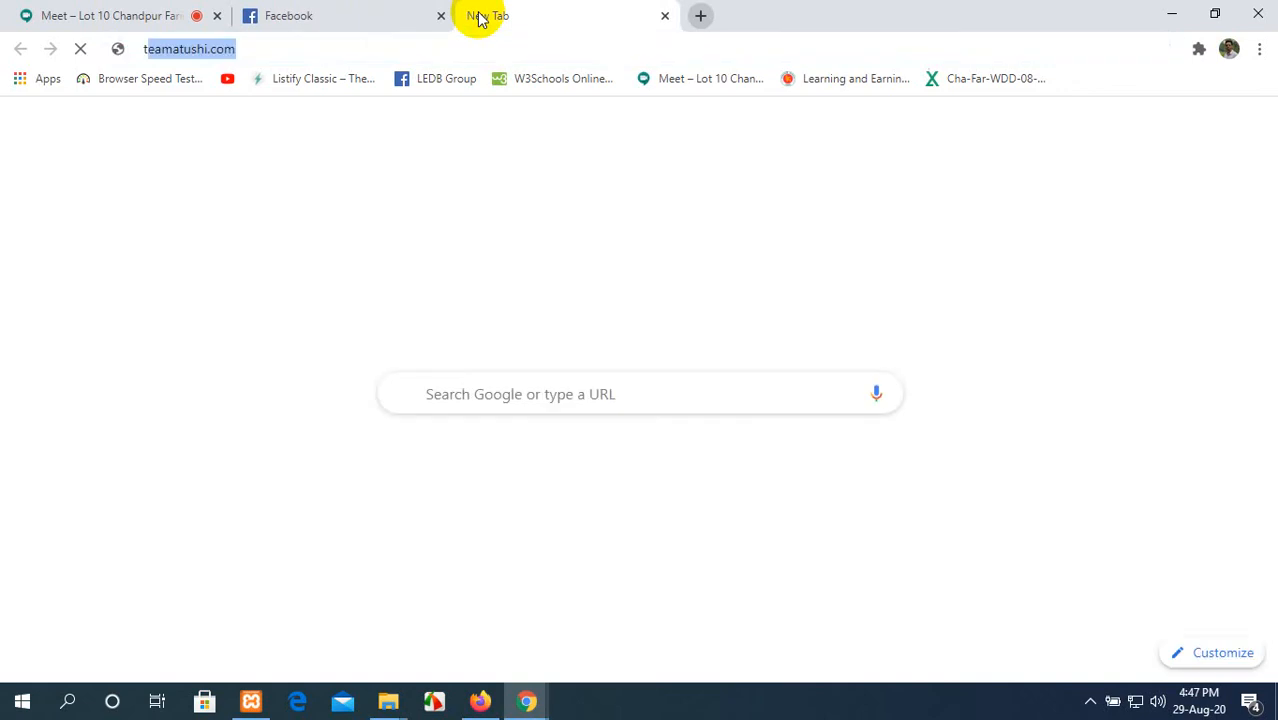
pyautogui.write('tw')
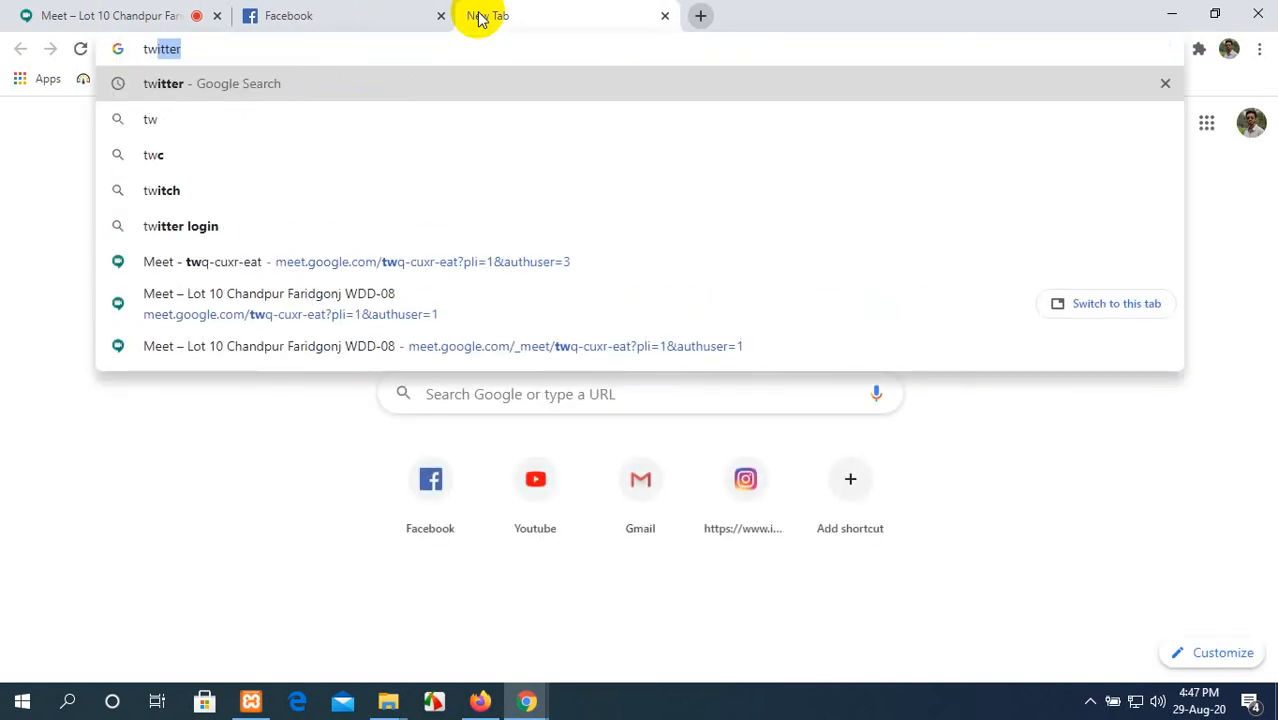
pyautogui.press('Return')
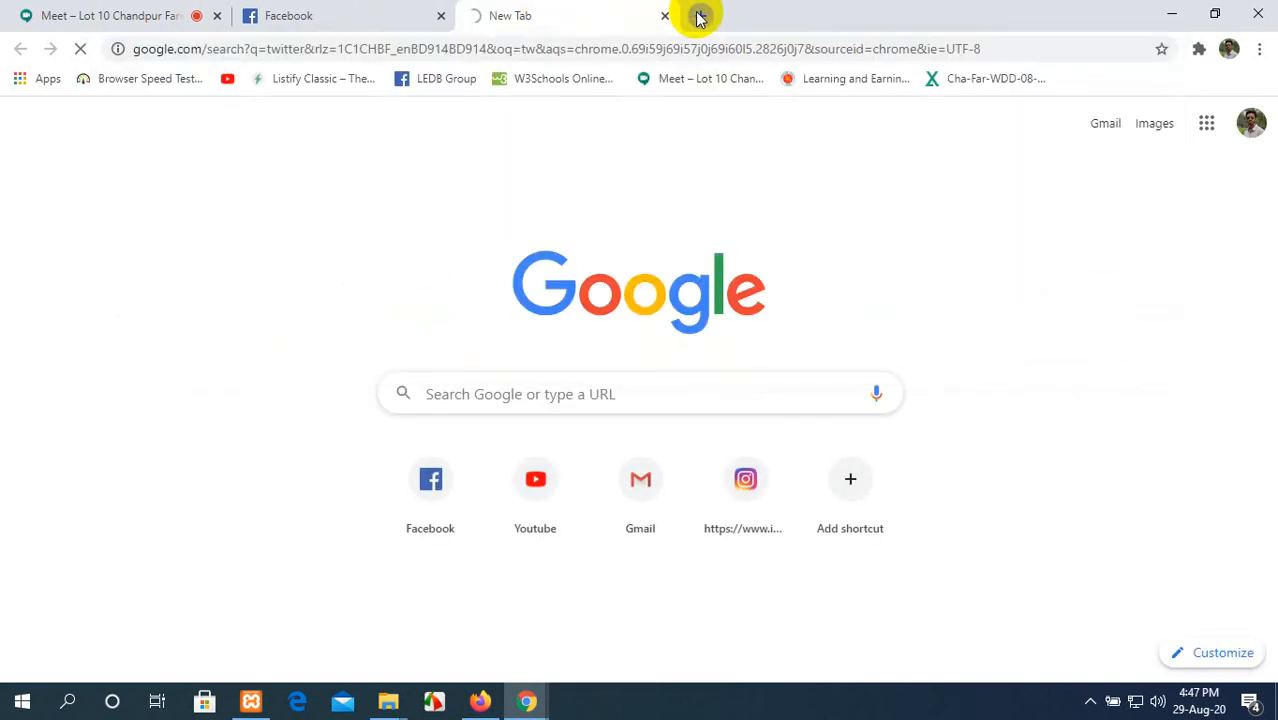
# Step: Open instagram.com in a new tab and enter linkedin.com in another one
pyautogui.click(699, 17)
pyautogui.write('instagram.com')
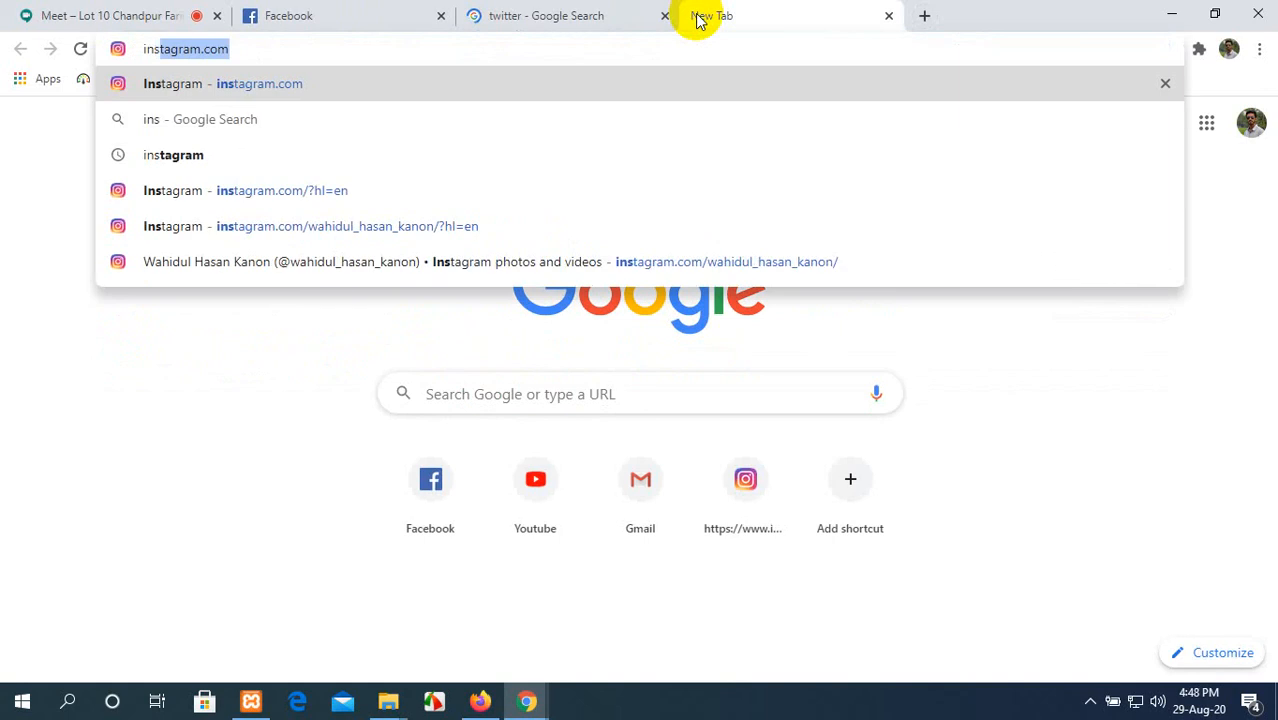
pyautogui.press('Return')
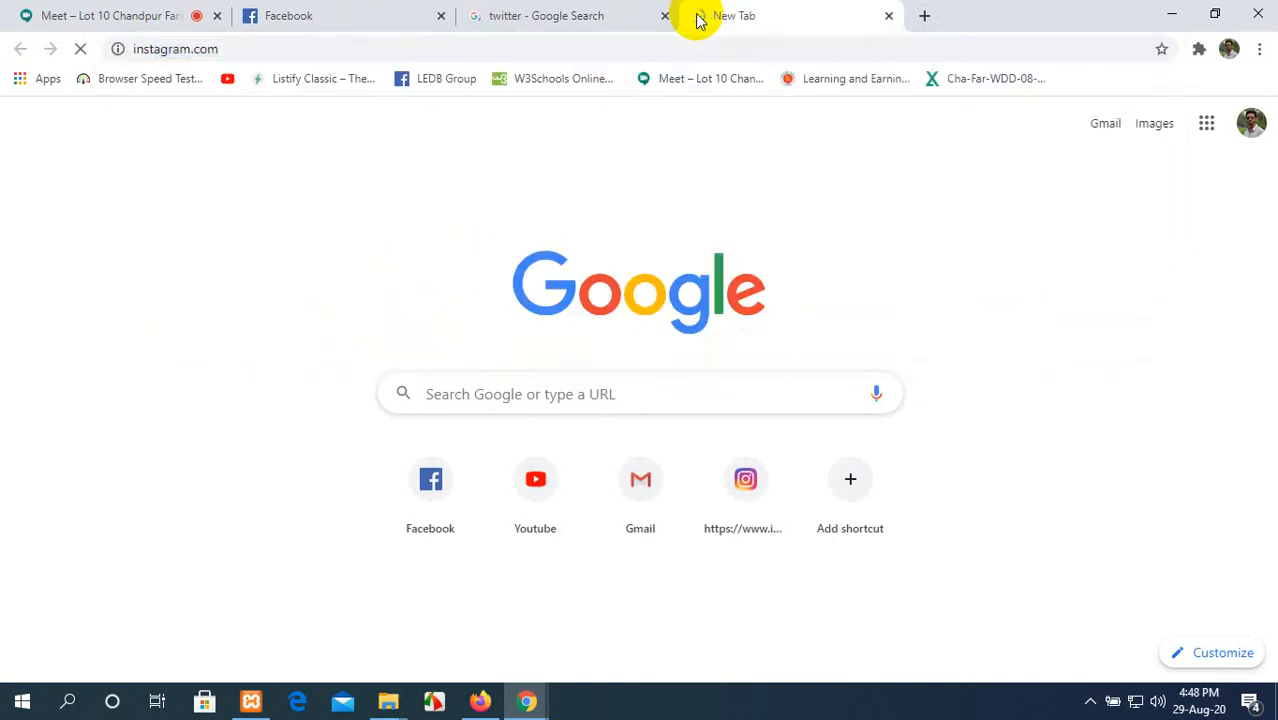
pyautogui.click(924, 15)
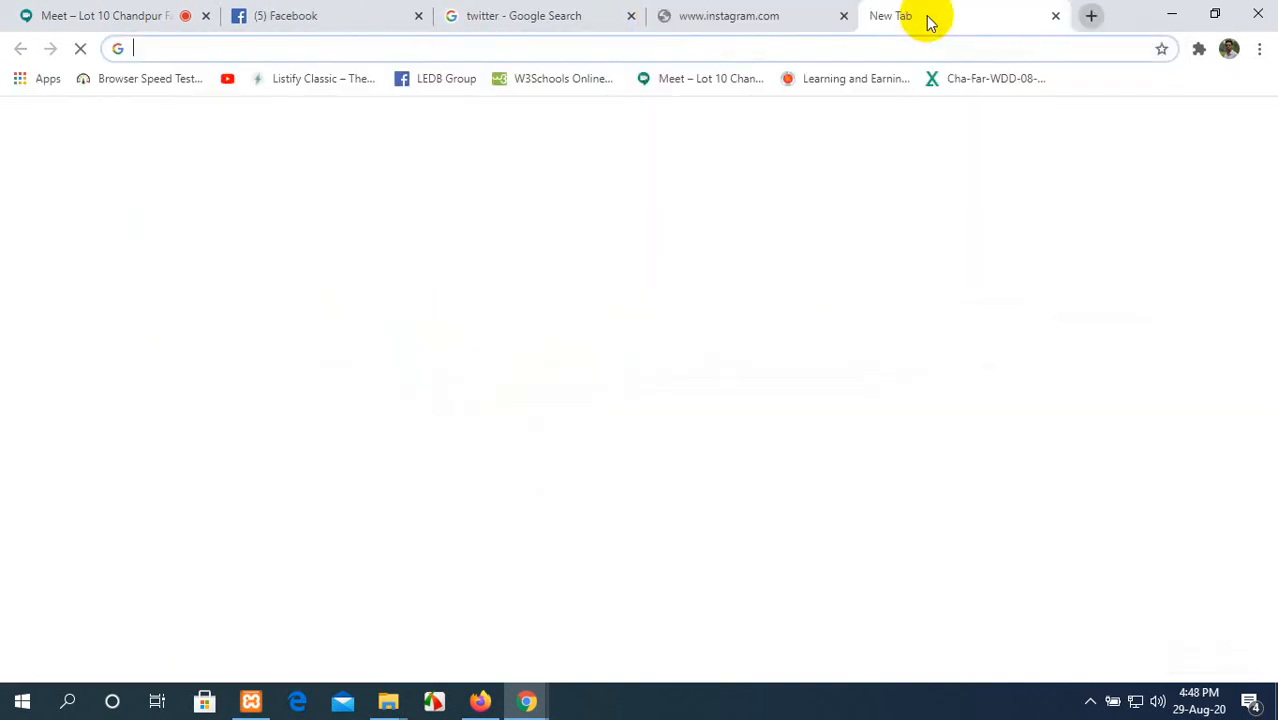
pyautogui.write('linkedin.com')
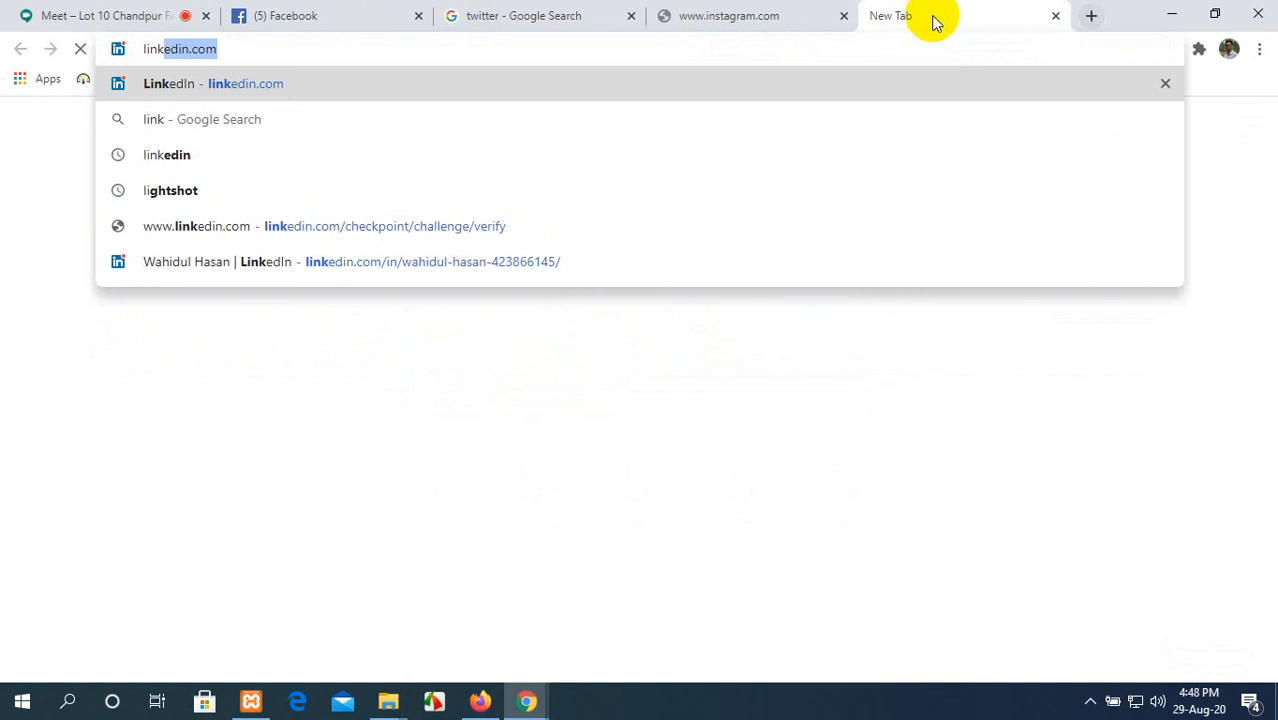
# Step: Return to Firefox from the Chrome meeting page and bring up the Green Bangla lemon tag page
pyautogui.click(115, 12)
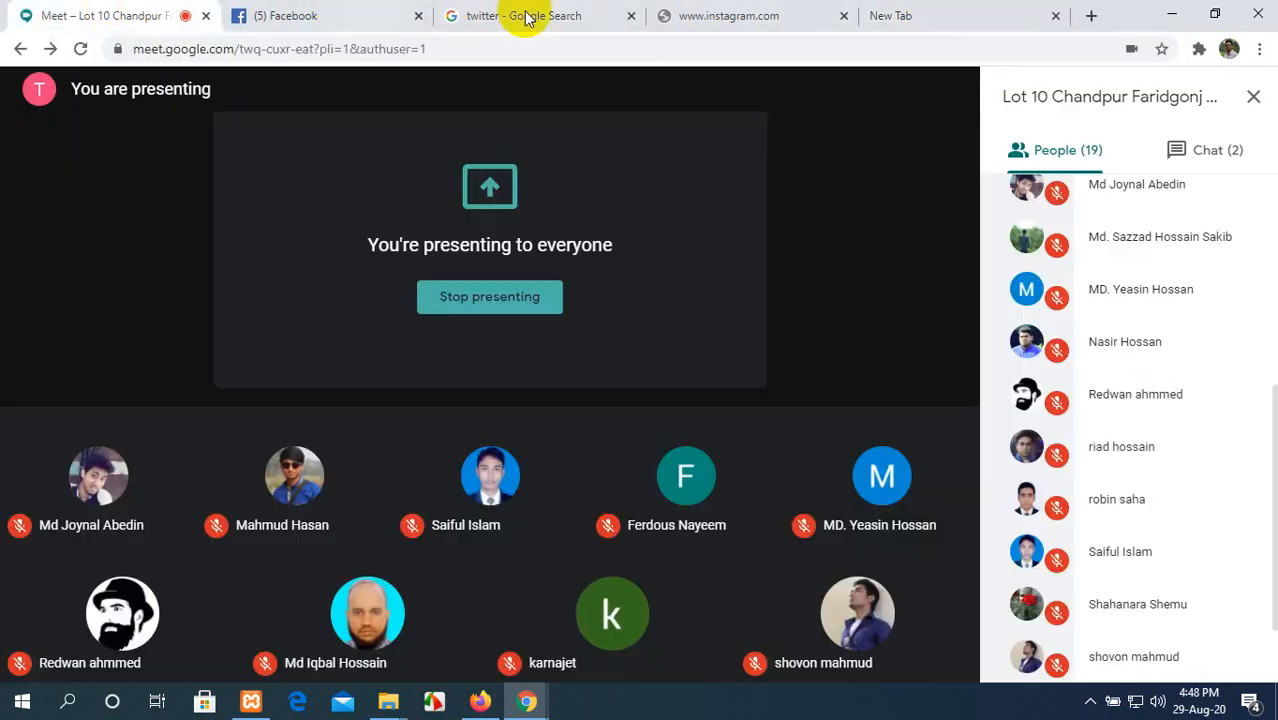
pyautogui.click(1170, 14)
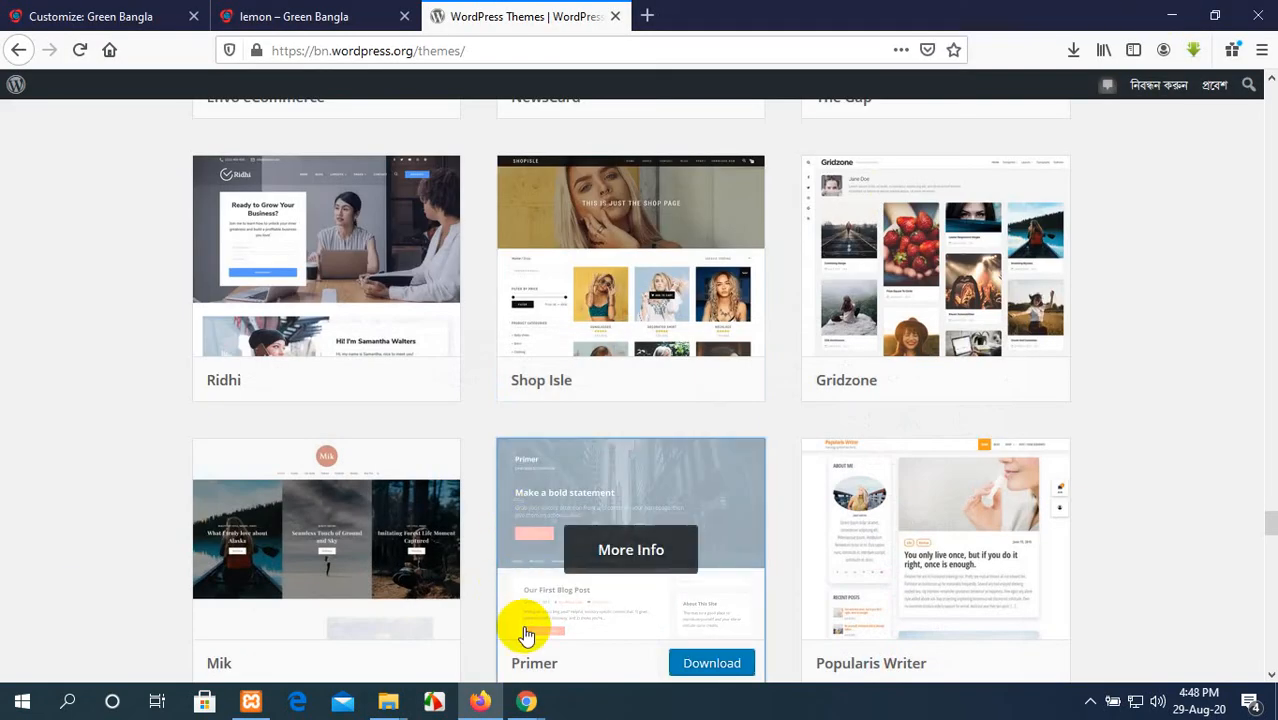
pyautogui.scroll(10, 619, 297)
pyautogui.click(352, 25)
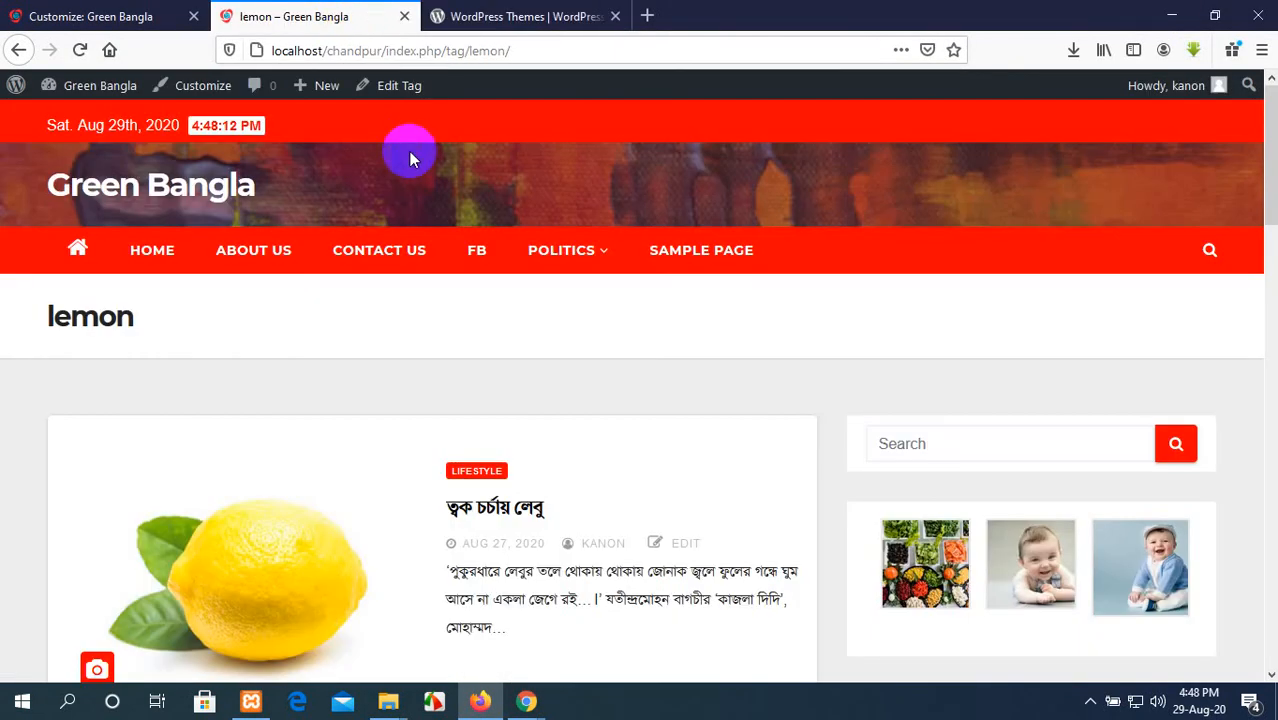
# Step: Reload the Green Bangla lemon tag page and check the footer area for the social links
pyautogui.click(82, 50)
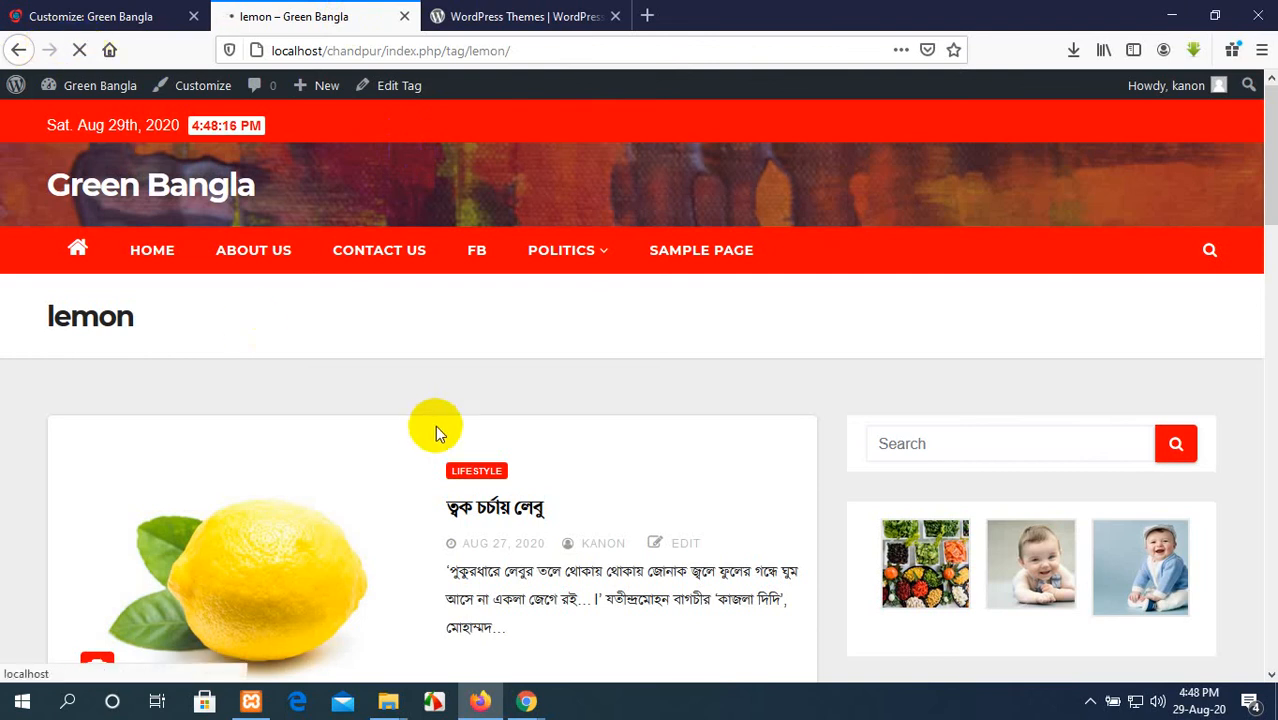
pyautogui.scroll(-15, 519, 409)
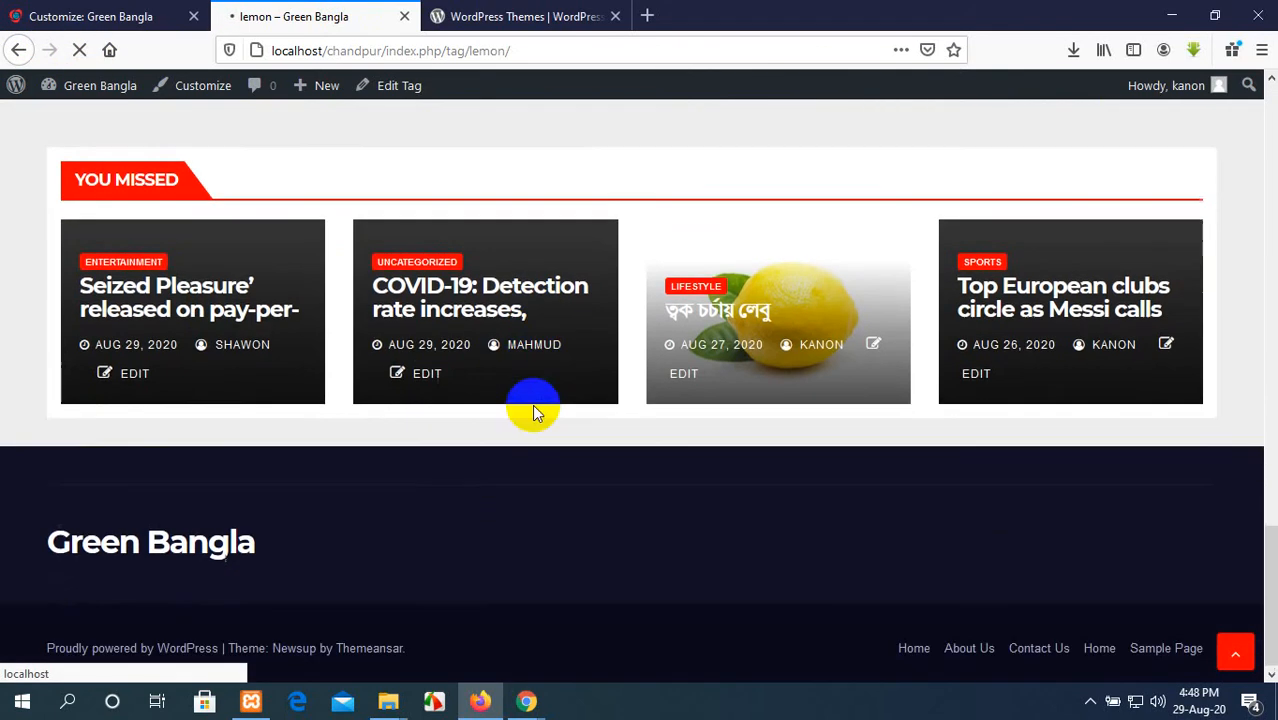
# Step: Switch to the Google Meet call in Chrome and open the meeting chat
pyautogui.moveTo(524, 700)
pyautogui.click(484, 623)
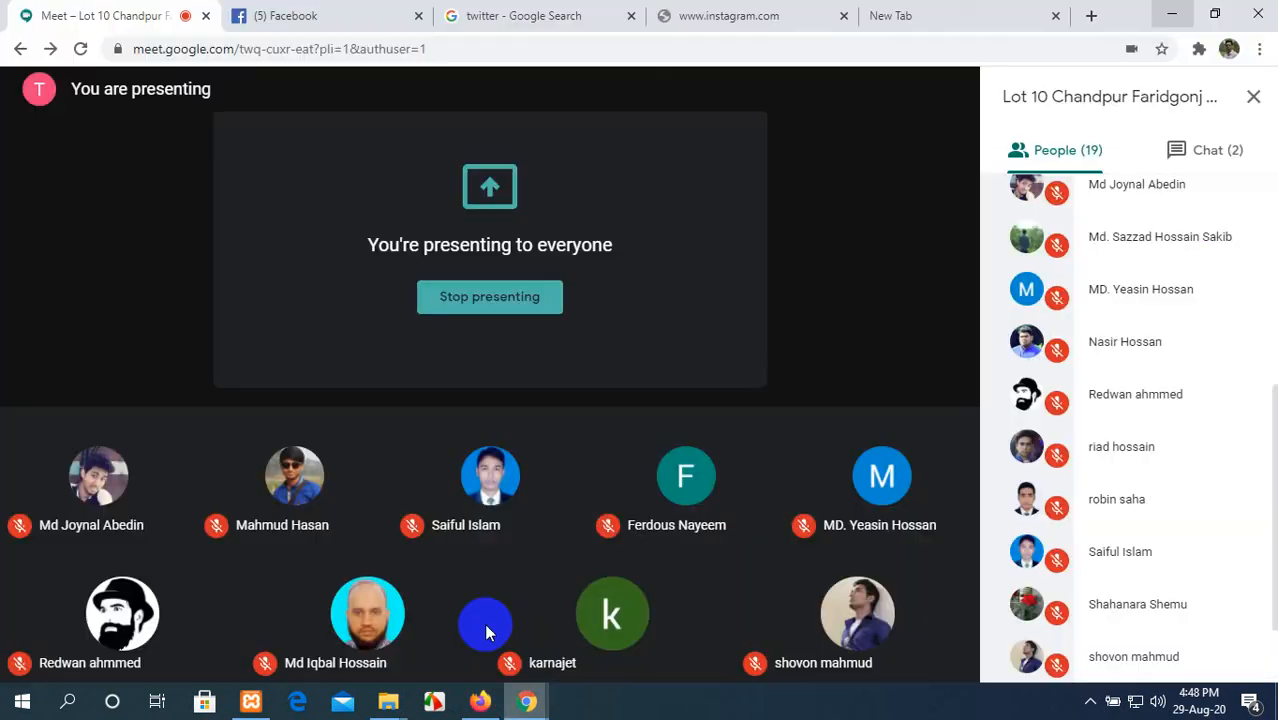
pyautogui.moveTo(851, 415)
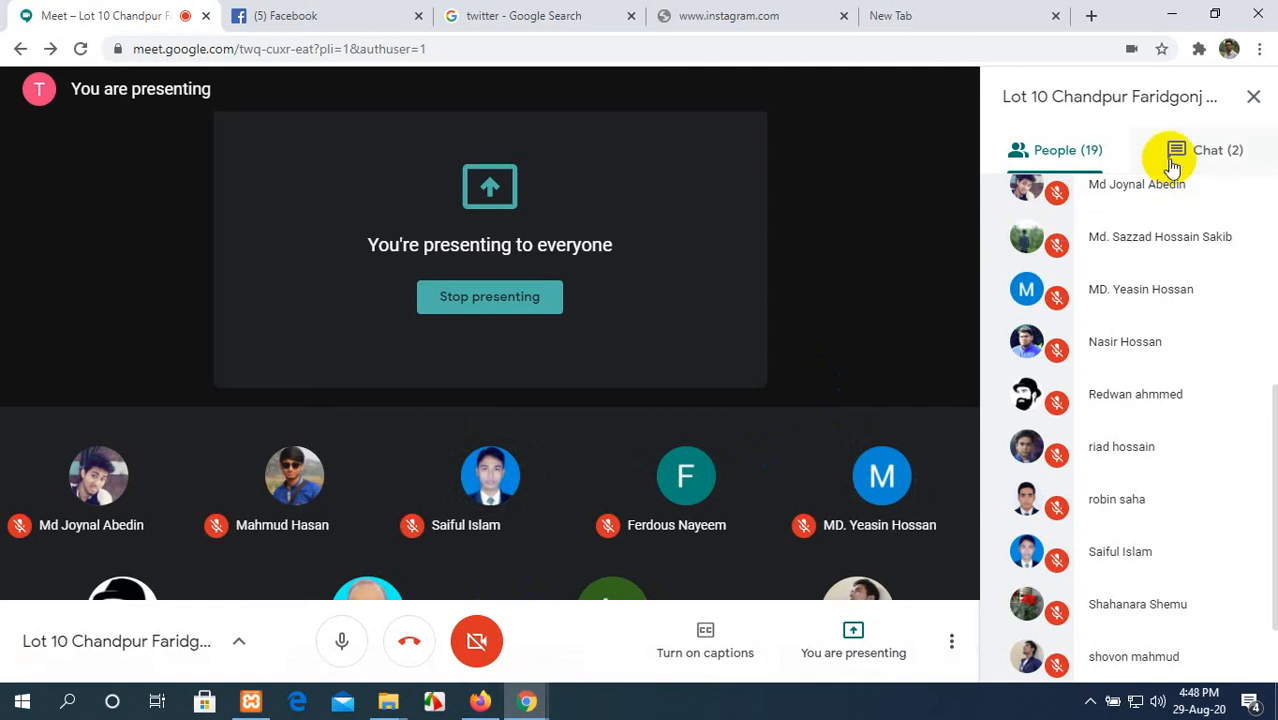
pyautogui.click(1250, 160)
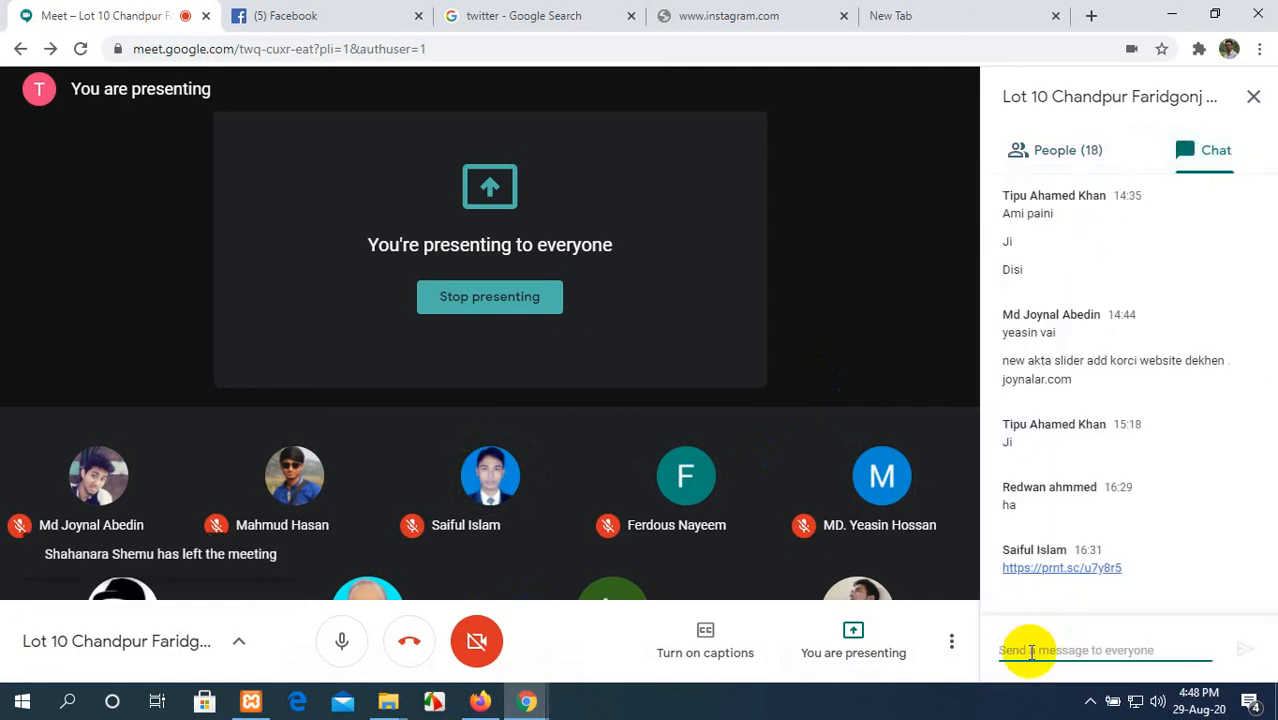
# Step: Send the message "biroti time 20 minite" to everyone in the meeting chat
pyautogui.write('bir')
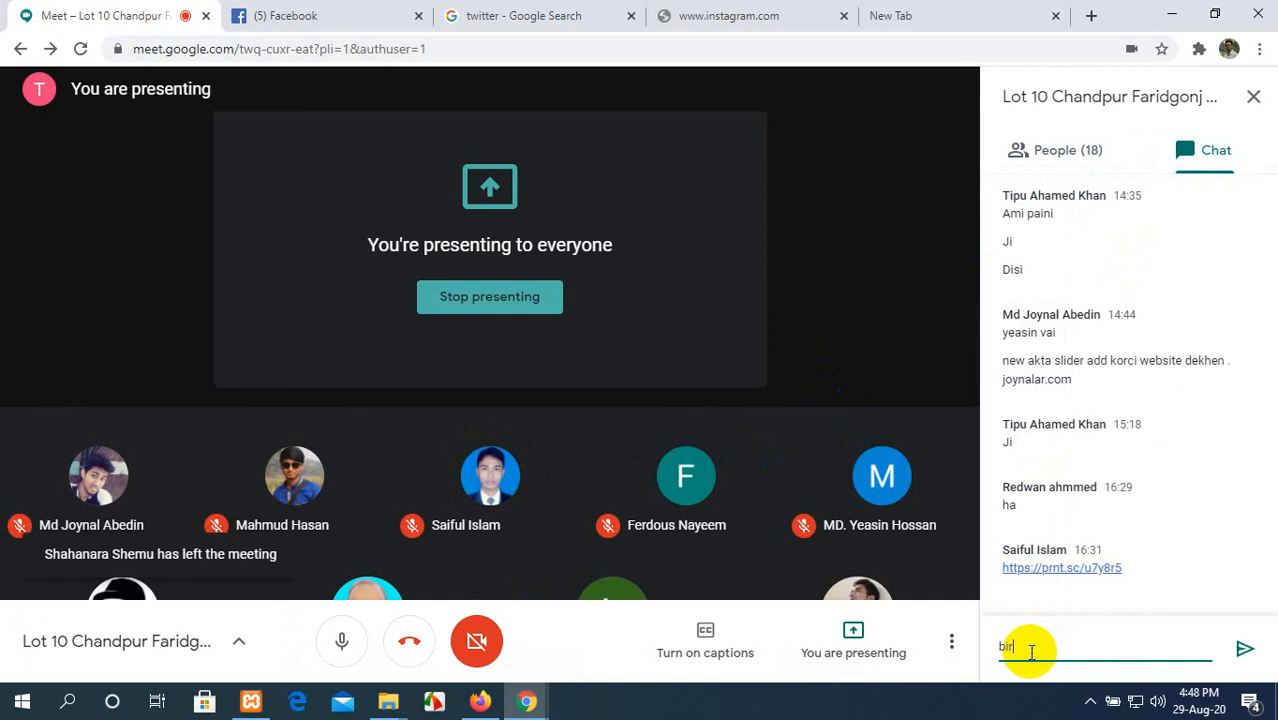
pyautogui.write('otl')
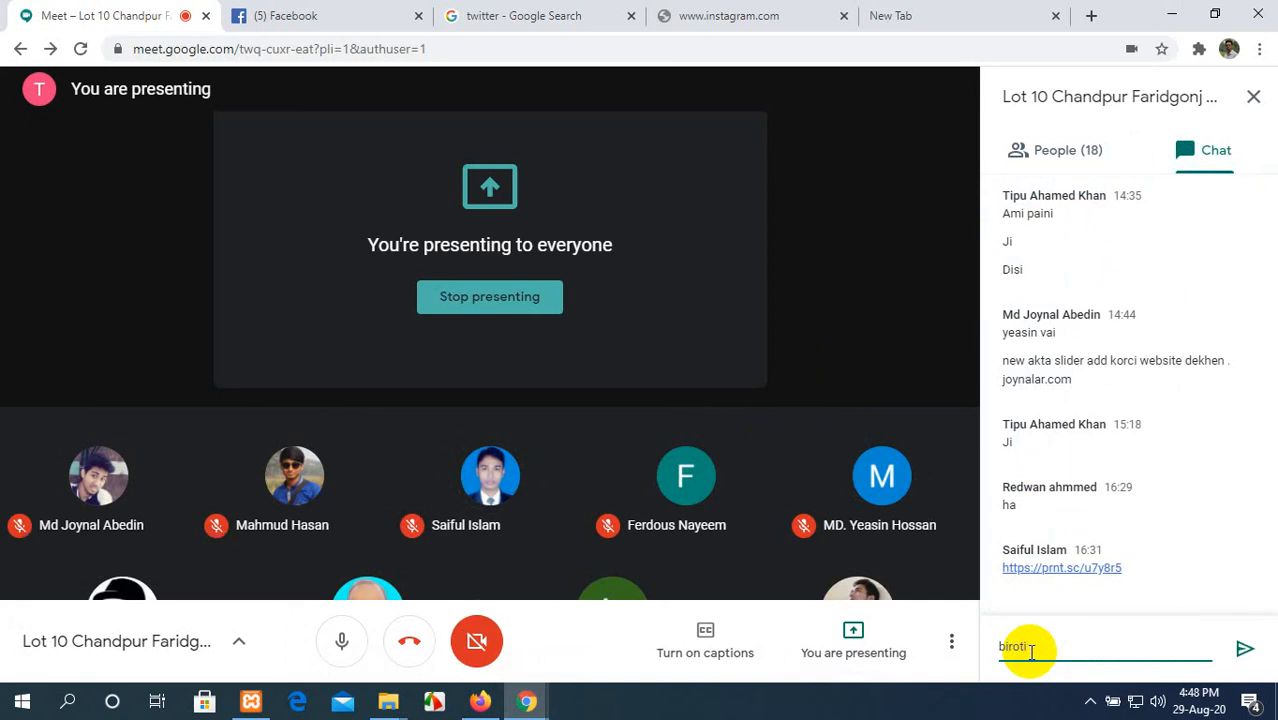
pyautogui.write(' tome')
pyautogui.press('BackSpace')
pyautogui.press('BackSpace')
pyautogui.press('BackSpace')
pyautogui.press('BackSpace')
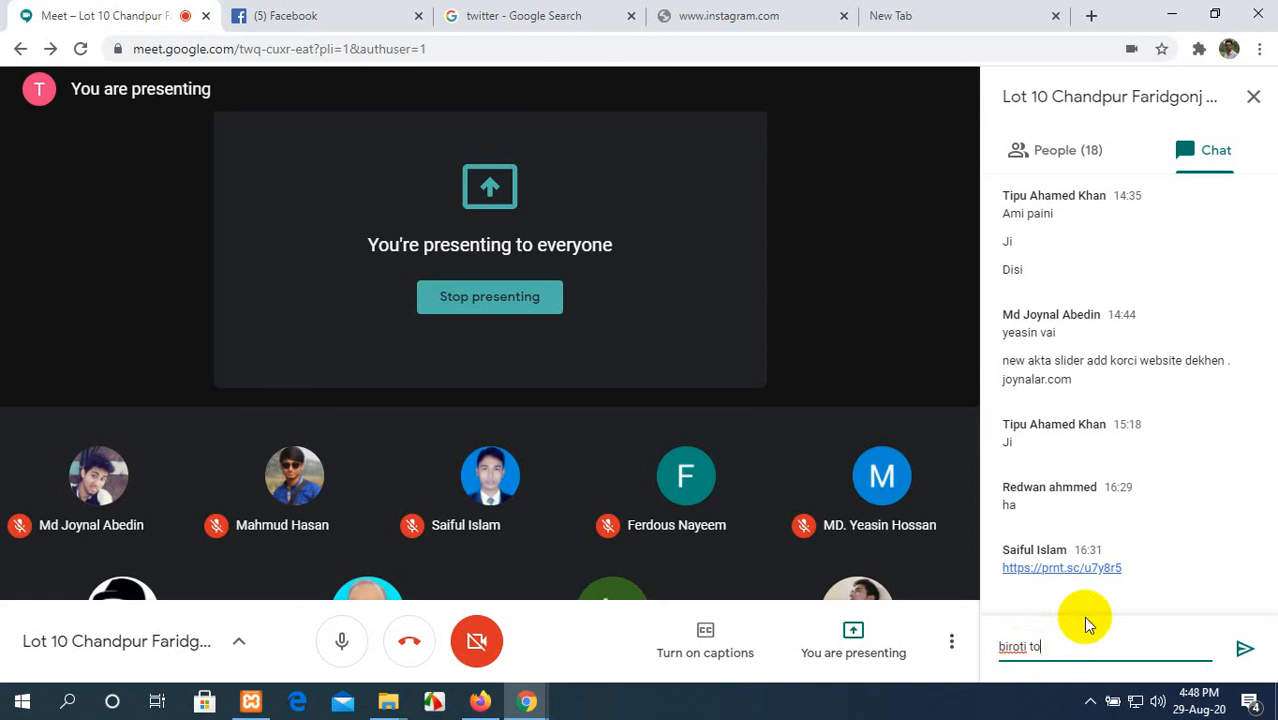
pyautogui.write('time 20 minite')
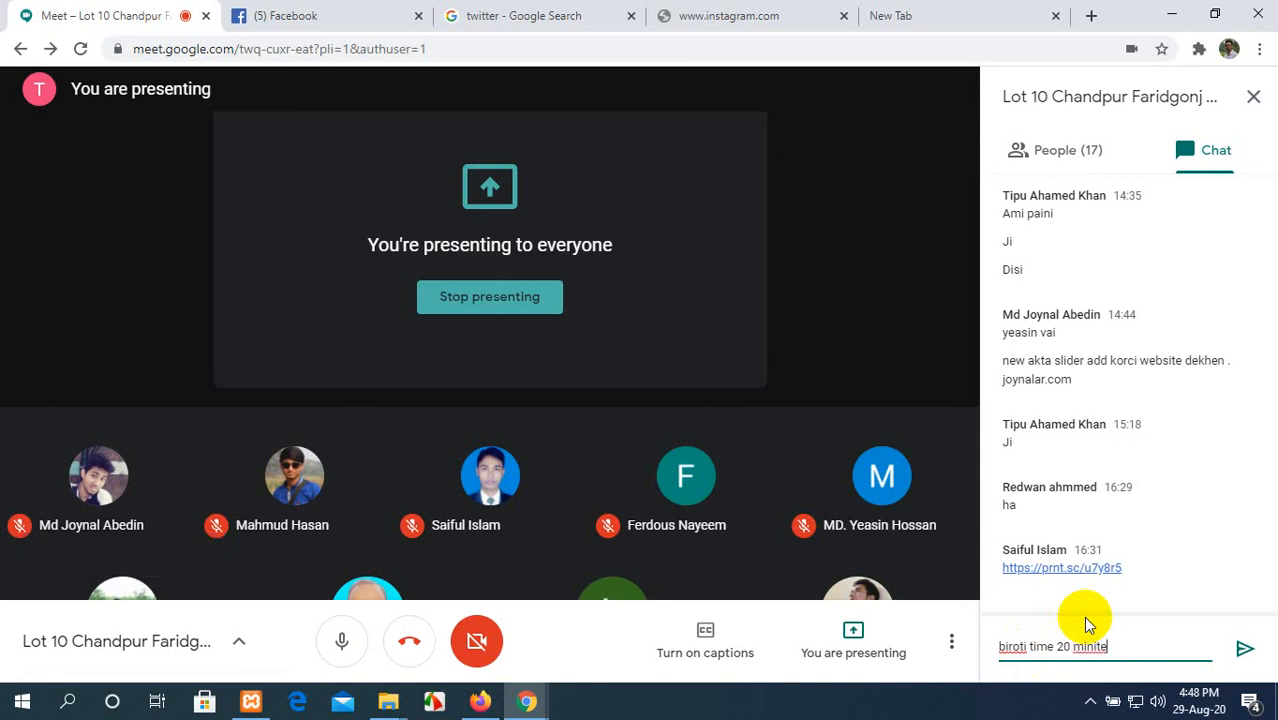
pyautogui.press('Return')
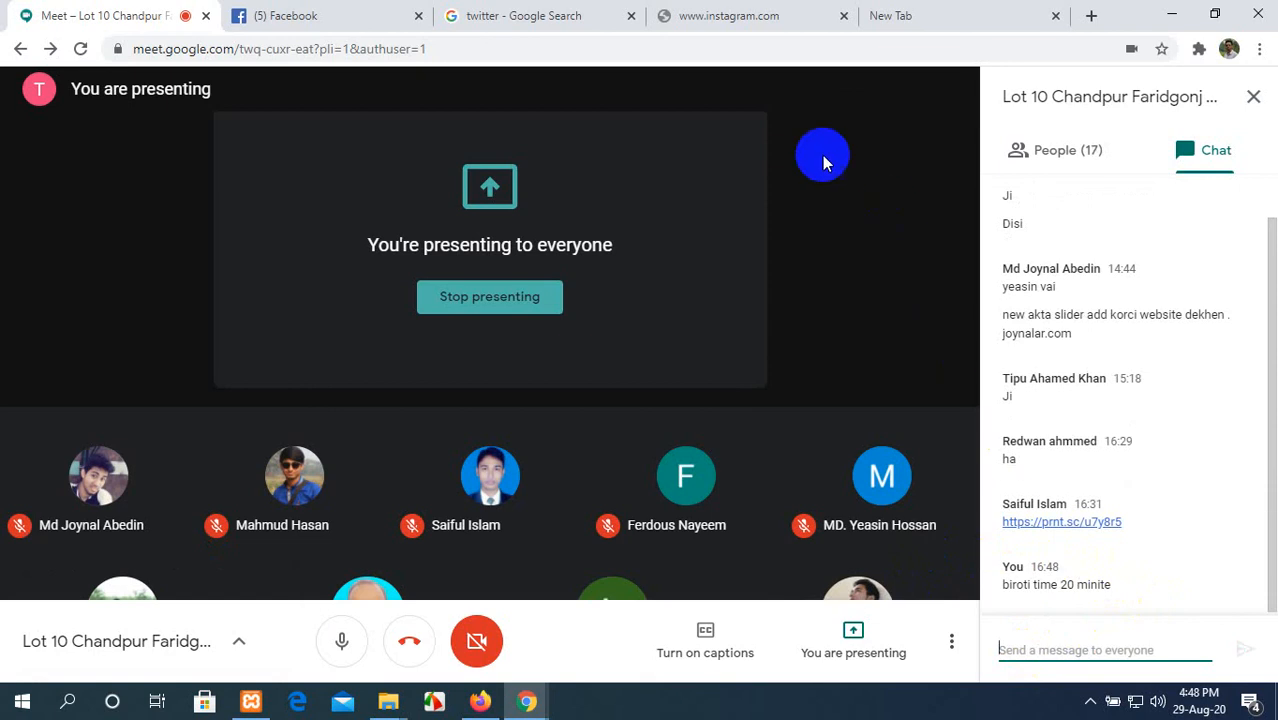
# Step: Check the Instagram page, return to the meeting and stop presenting the screen
pyautogui.click(733, 16)
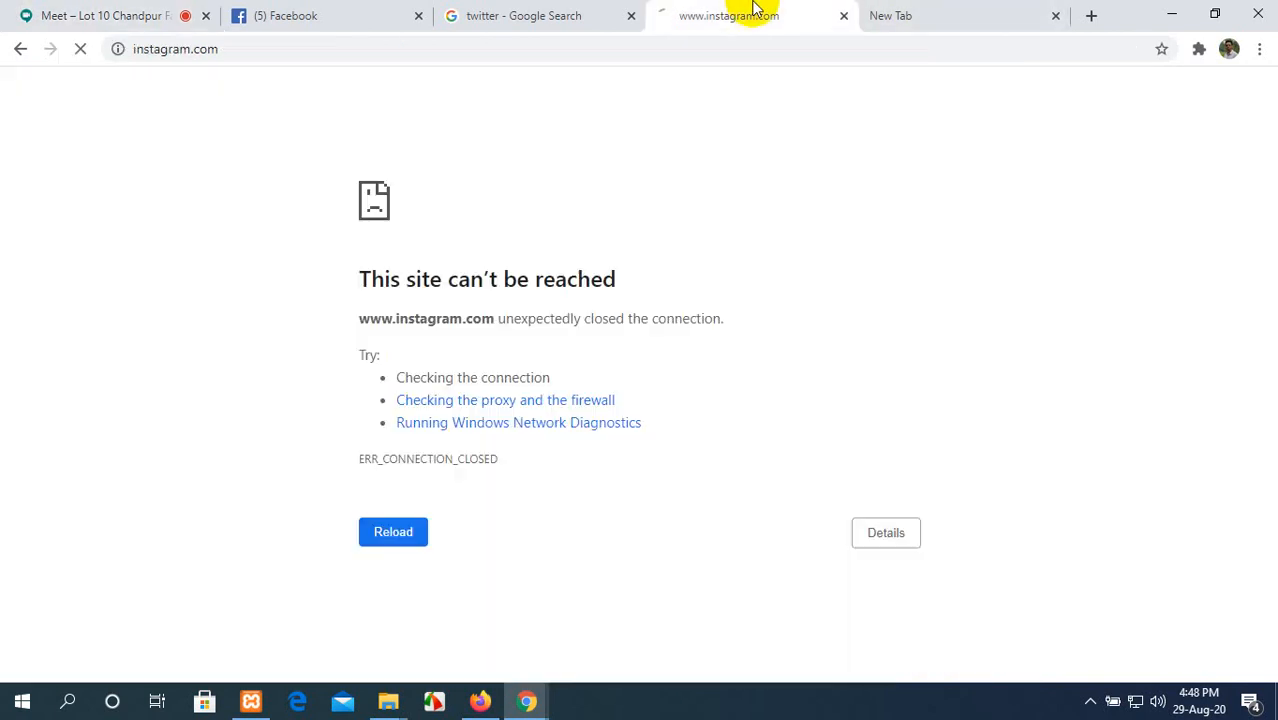
pyautogui.click(163, 15)
pyautogui.click(895, 652)
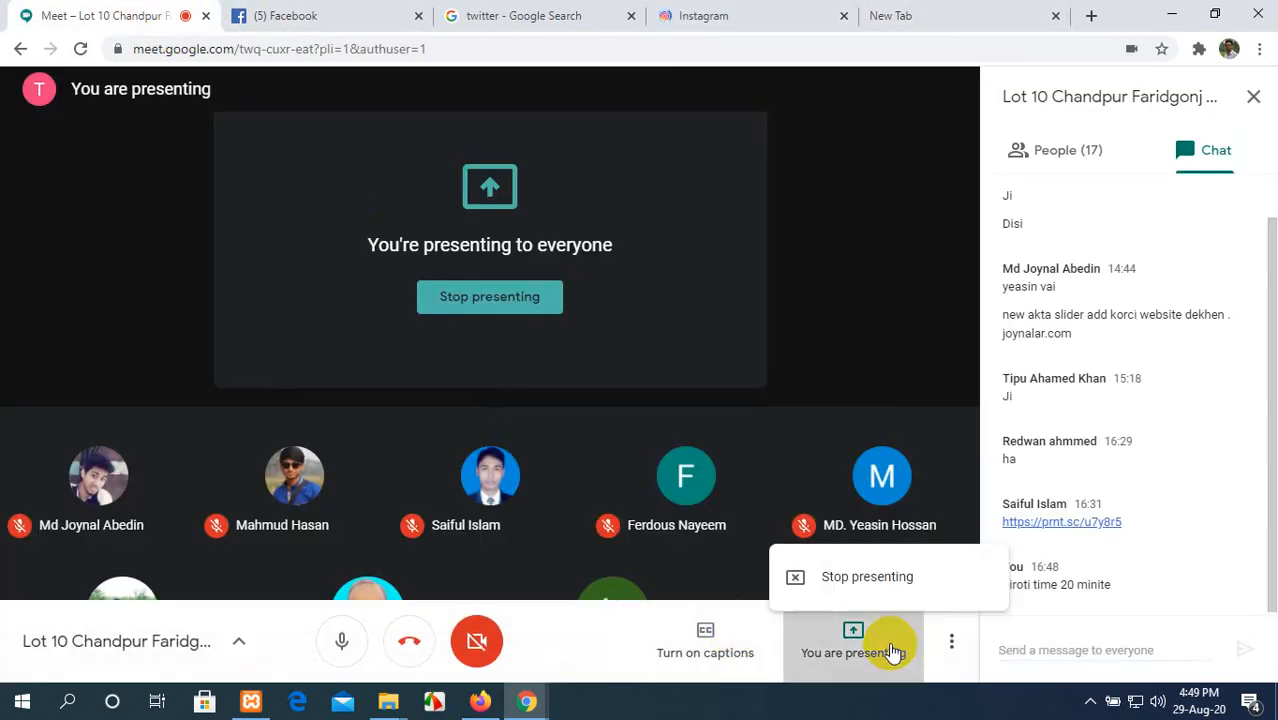
pyautogui.click(843, 555)
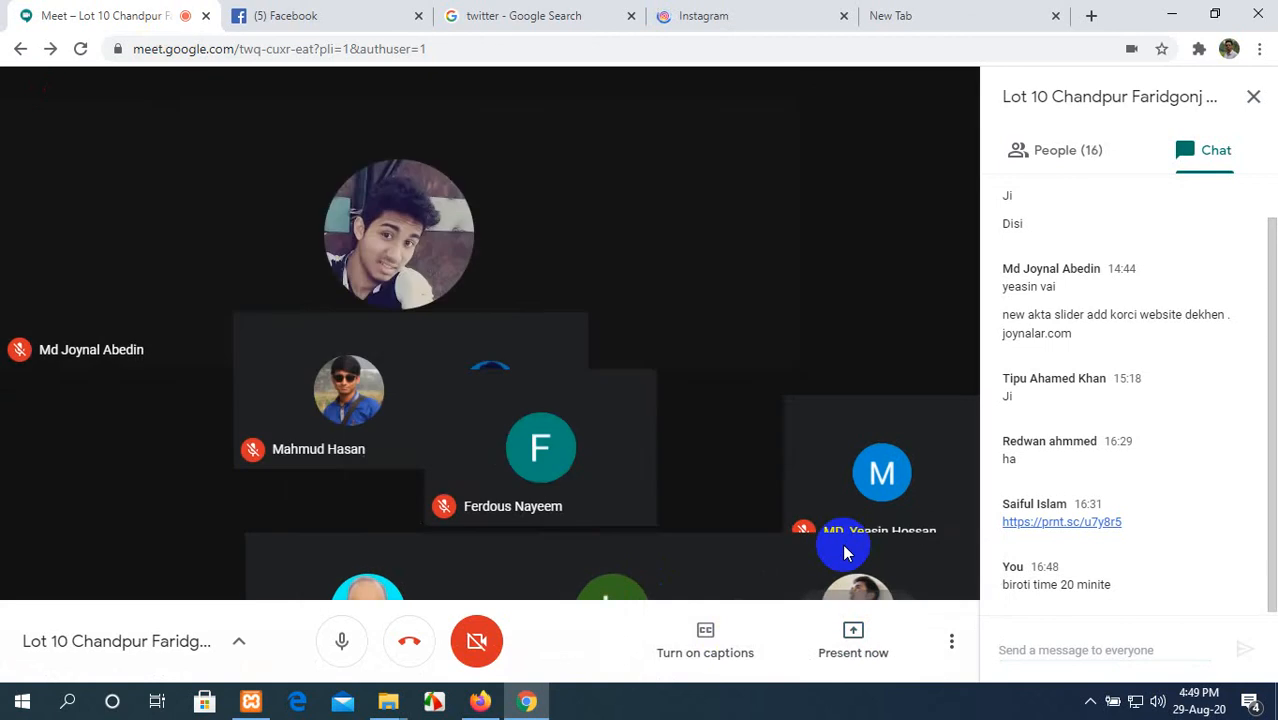